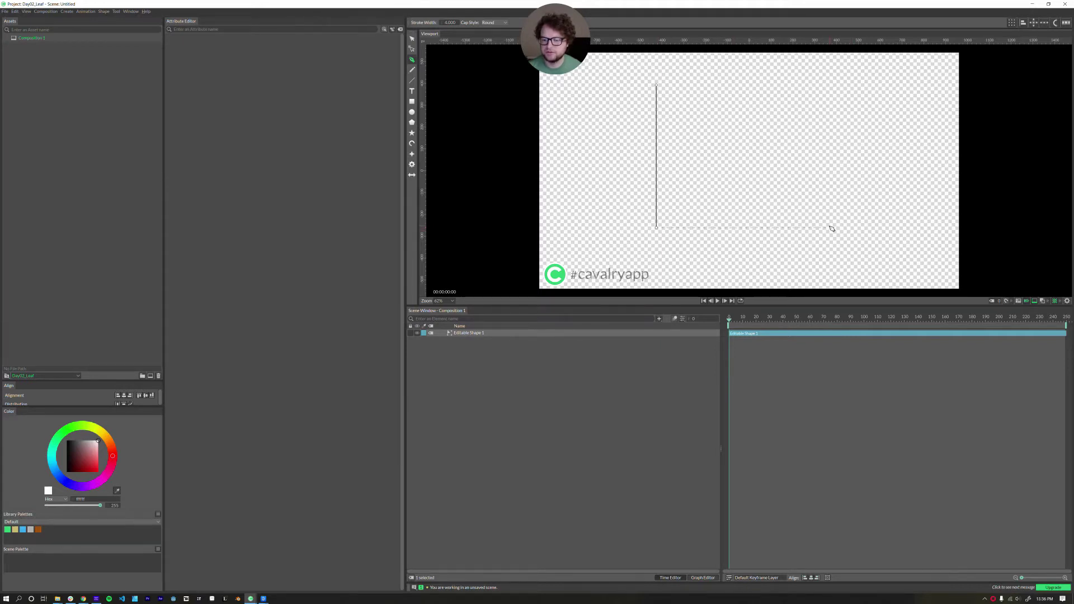
- Finish the L-shaped graph axes path with a horizontal segment extending from the lower end of the vertical line
click(830, 227)
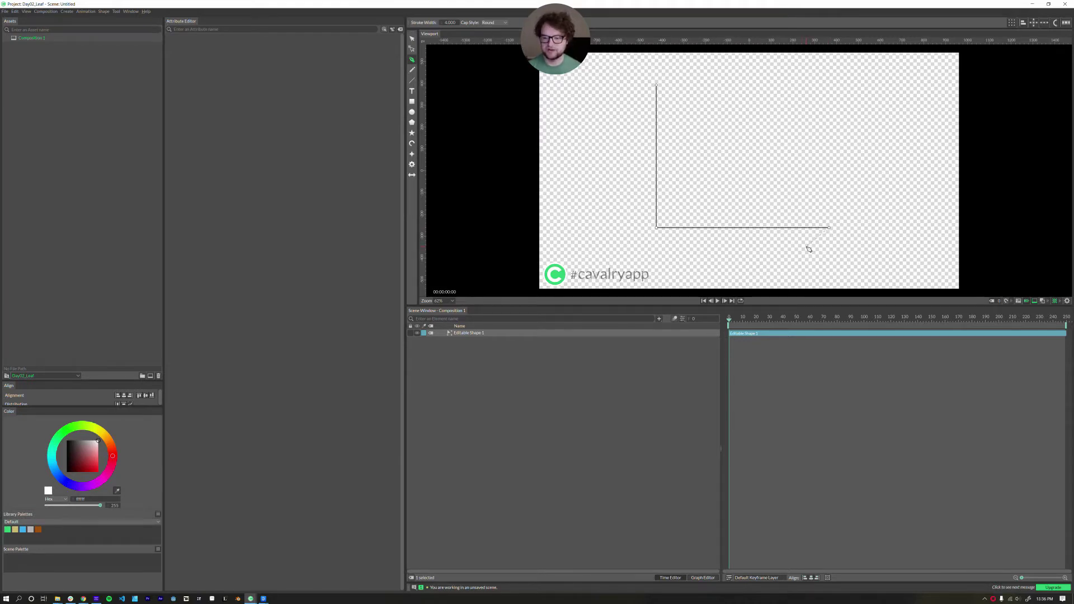
key(Escape)
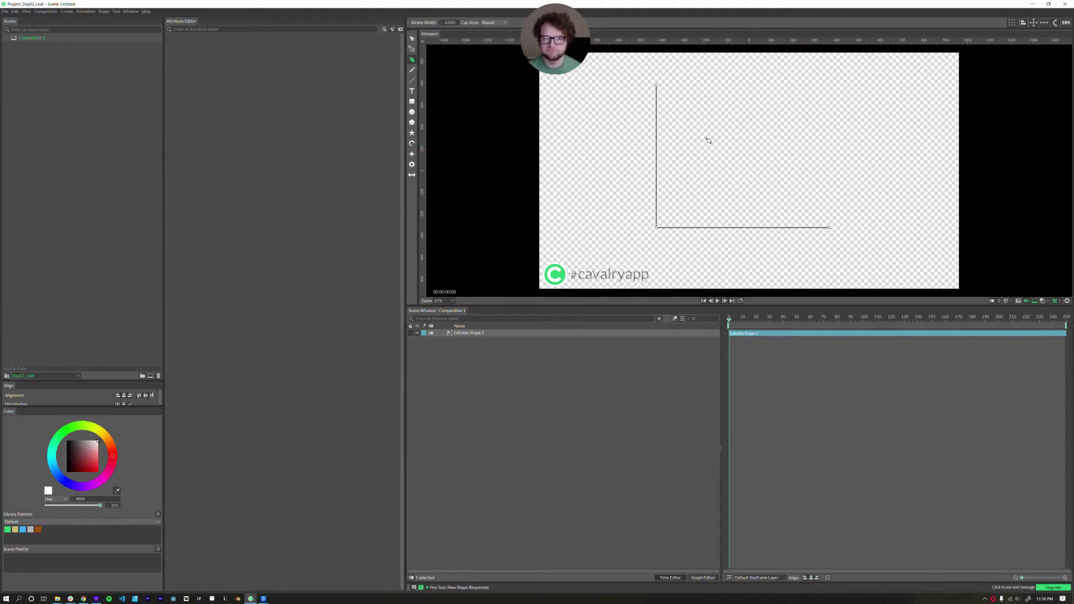
key(v)
- Set the L-shaped path's stroke width to 12 and its join style to Round
click(475, 333)
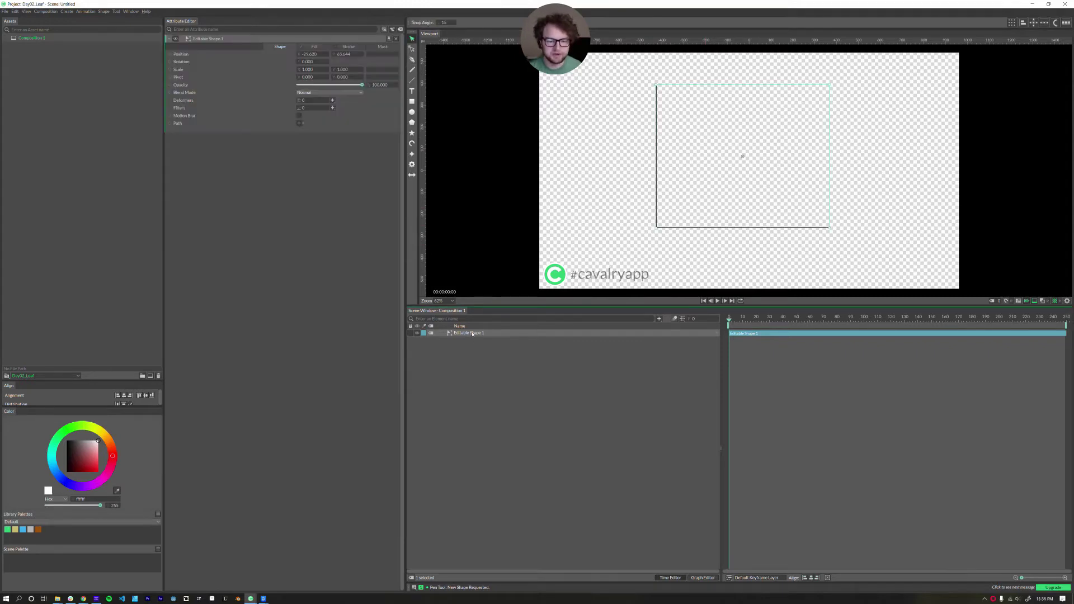
click(464, 333)
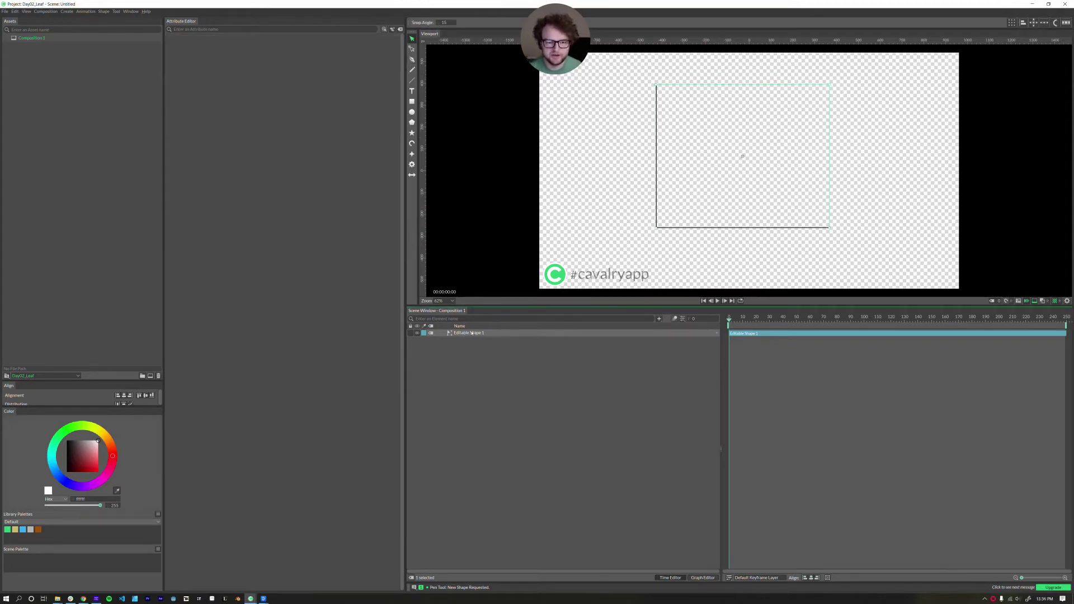
click(471, 333)
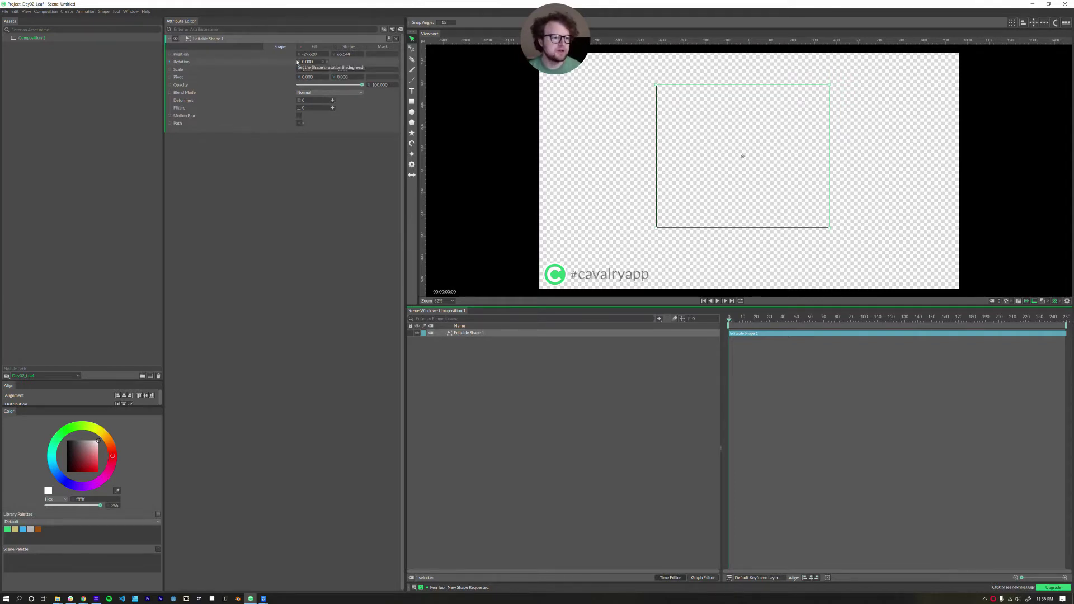
click(348, 46)
double_click(308, 116)
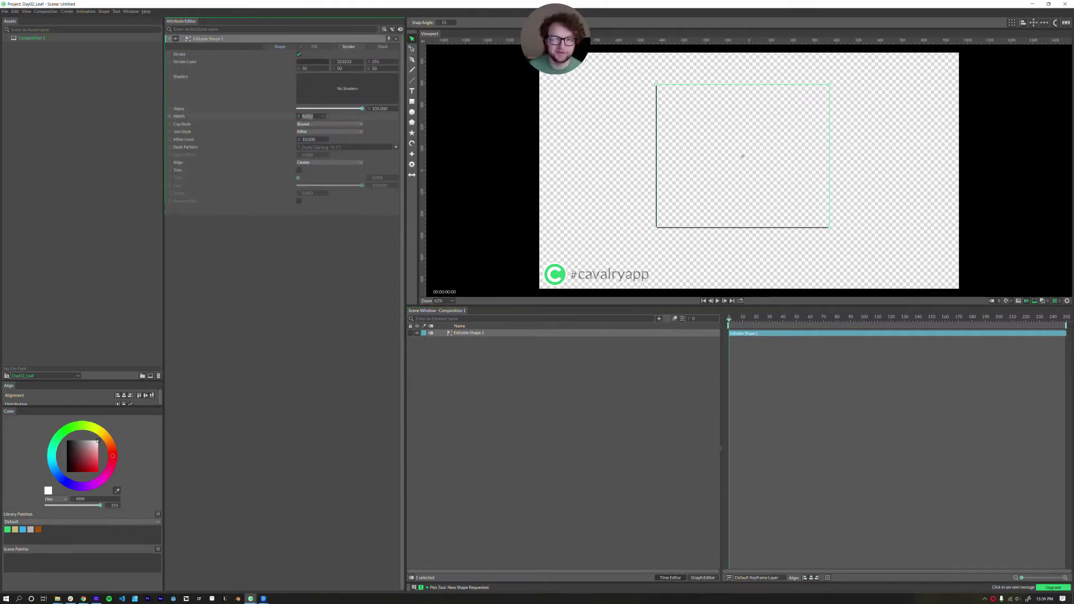
text(12)
key(Return)
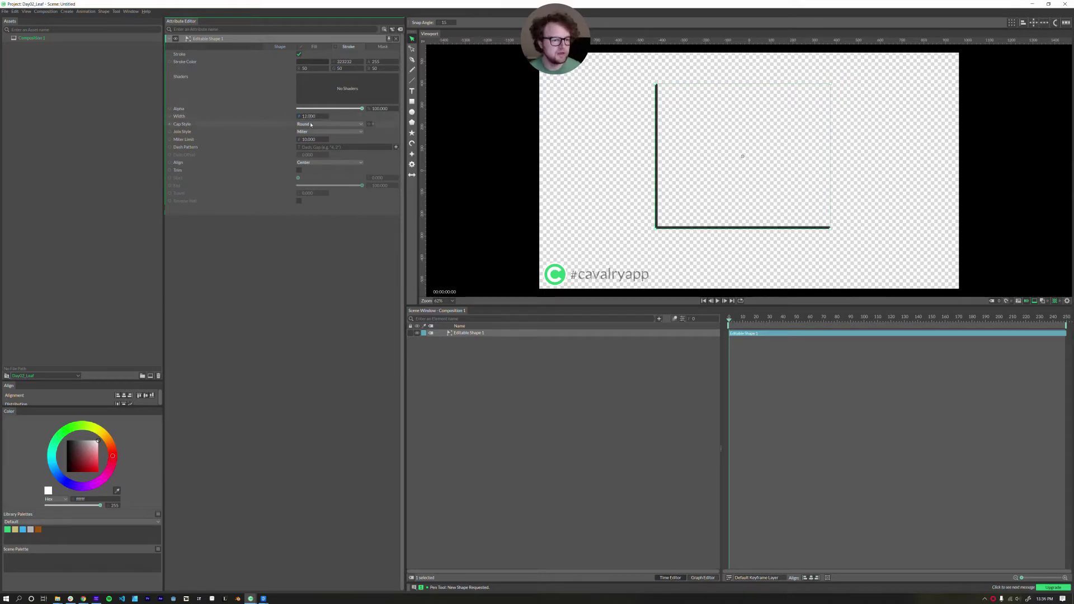
click(311, 131)
click(306, 146)
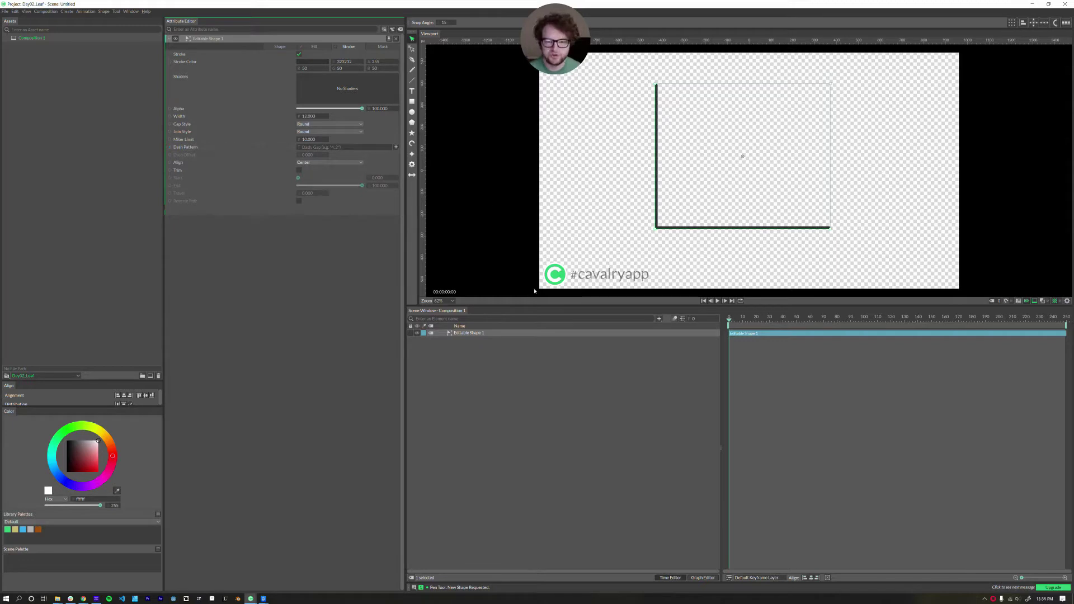
click(497, 362)
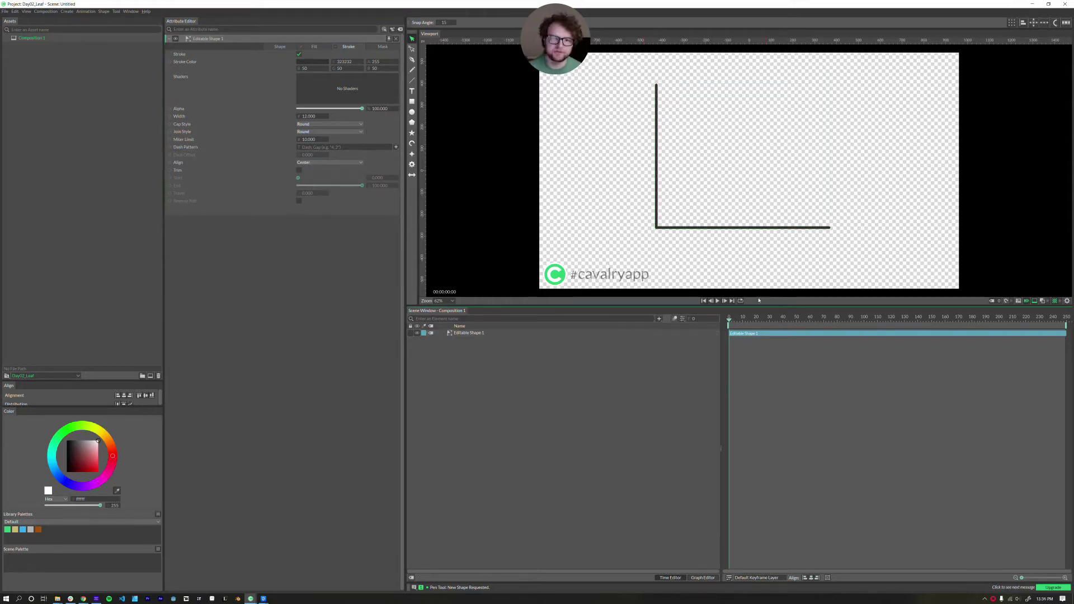
click(659, 226)
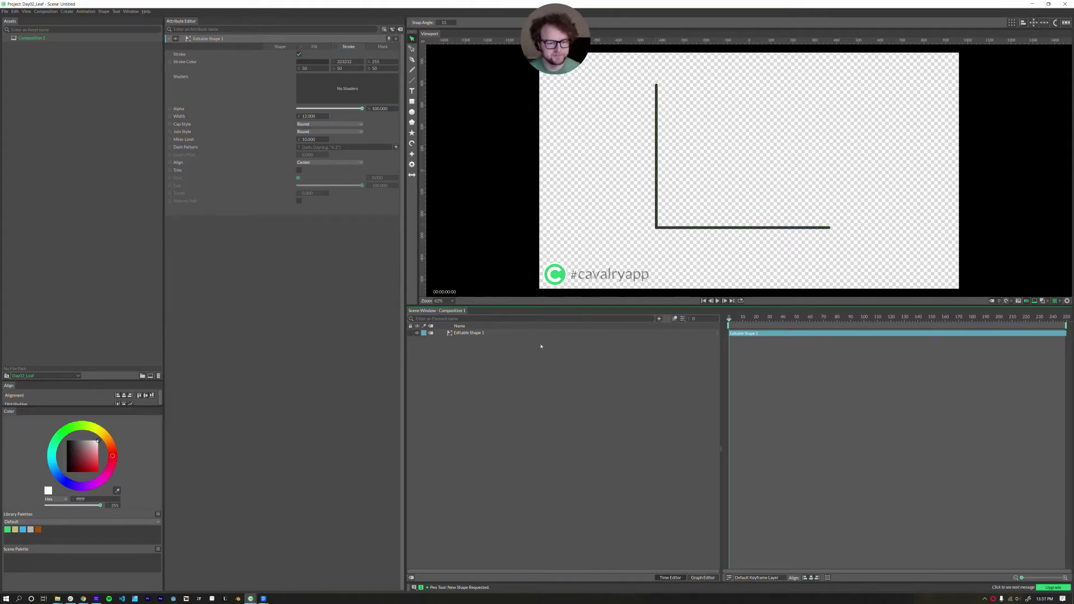
- Add a Bevel deformer to the L-shaped path and set its radius to 24
click(467, 333)
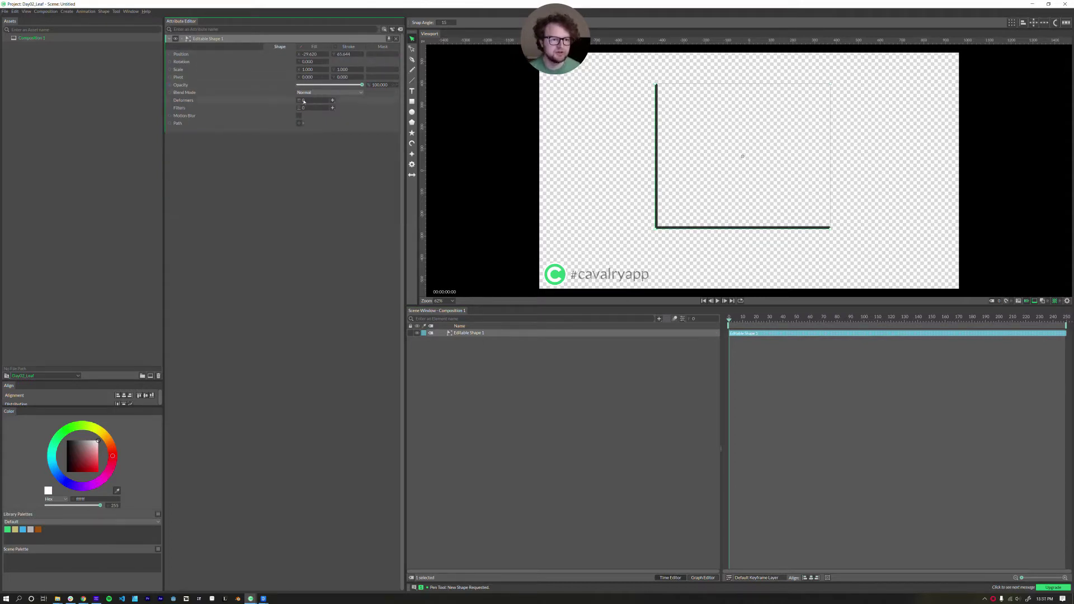
click(333, 101)
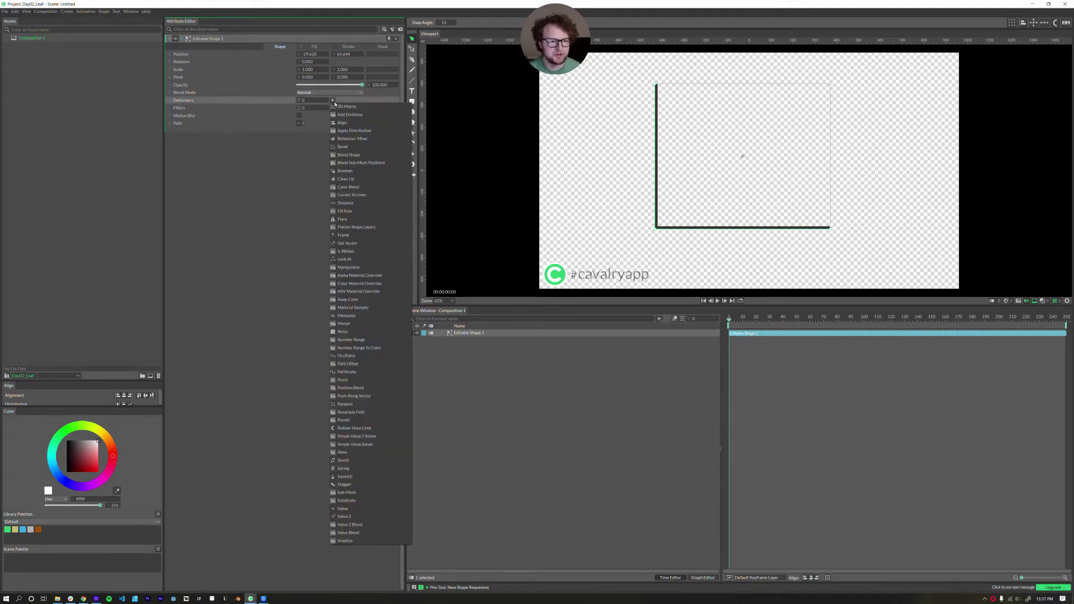
click(342, 147)
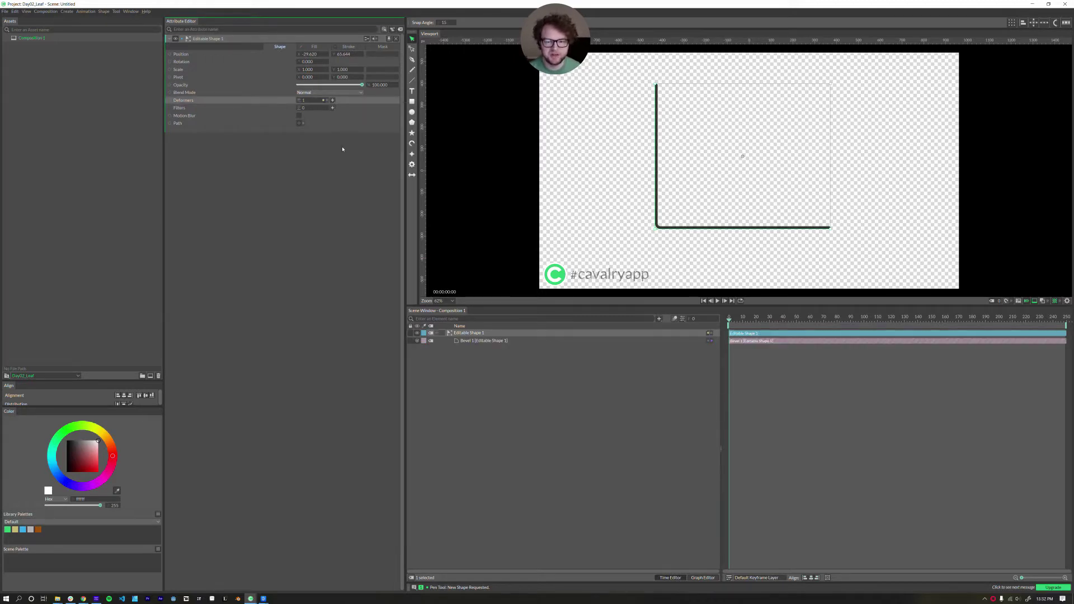
click(565, 443)
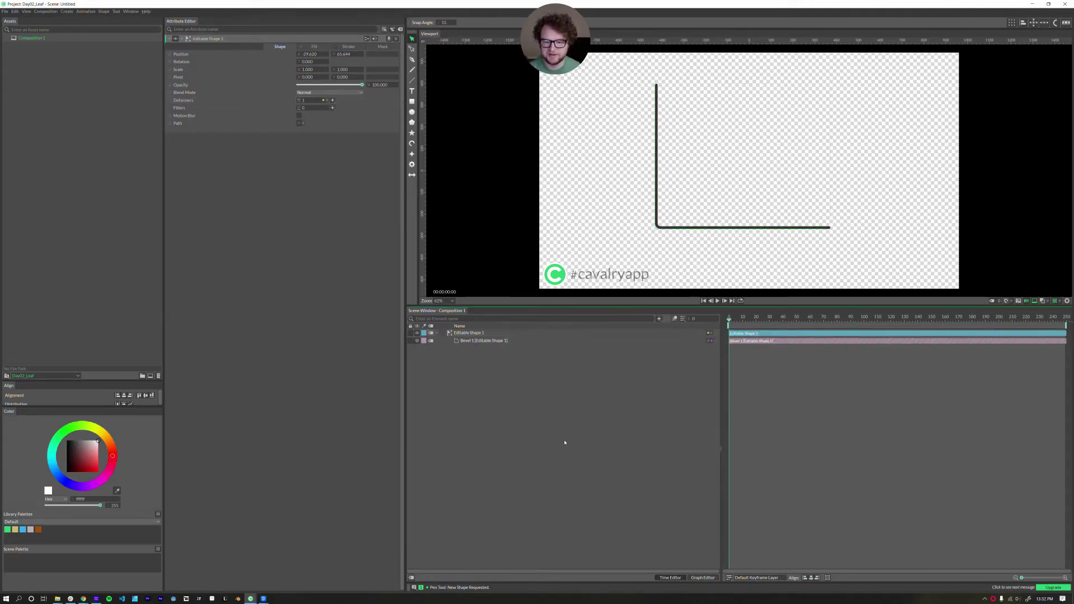
click(483, 342)
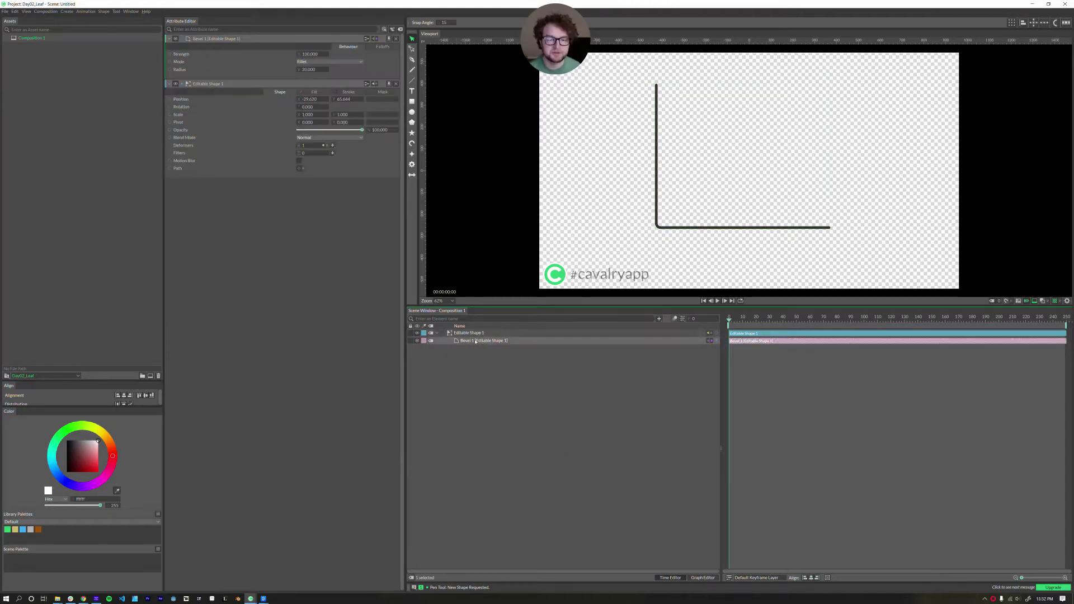
mouse_move(309, 69)
mouse_down()
mouse_move(484, 71)
mouse_move(307, 79)
mouse_up()
- Try the Chamfer mode on the bevel, and return it to Fillet
click(312, 63)
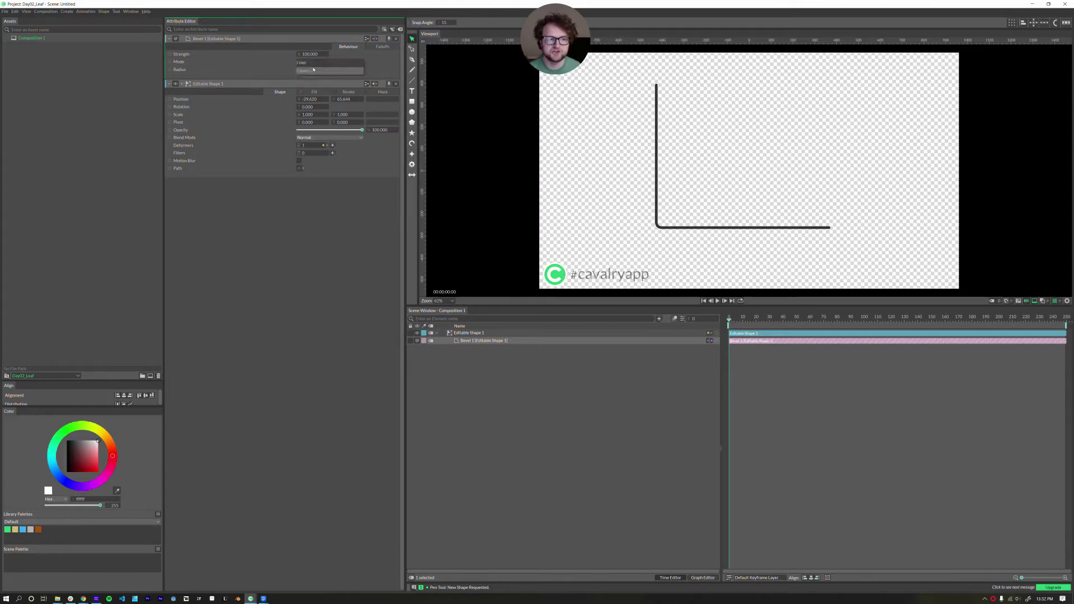
click(314, 70)
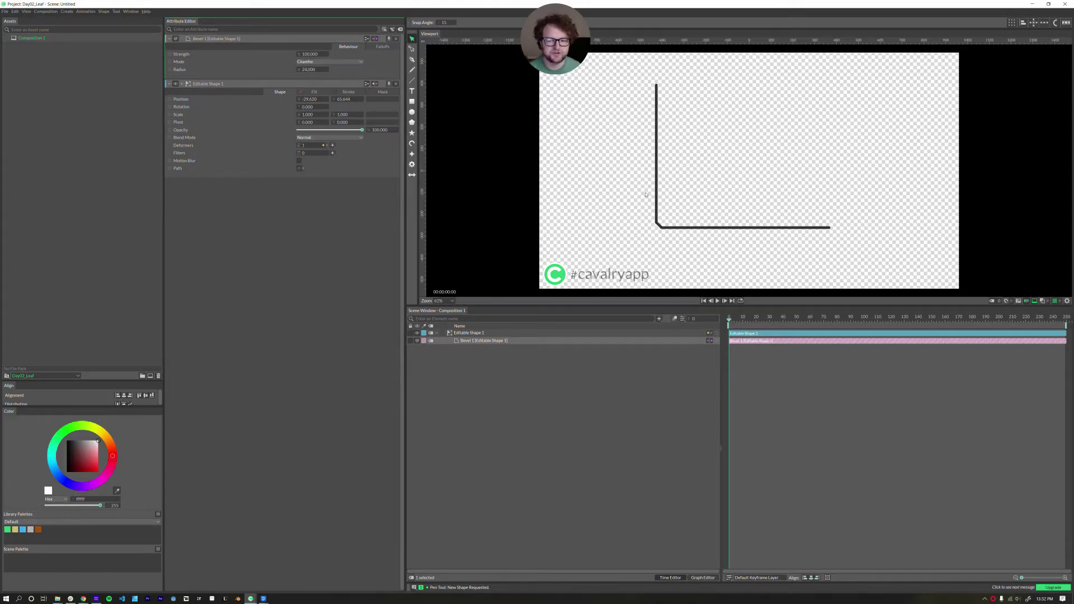
click(311, 63)
click(307, 55)
- Rename the L-shaped path's layer to "Graph Lines" and deselect it
double_click(480, 333)
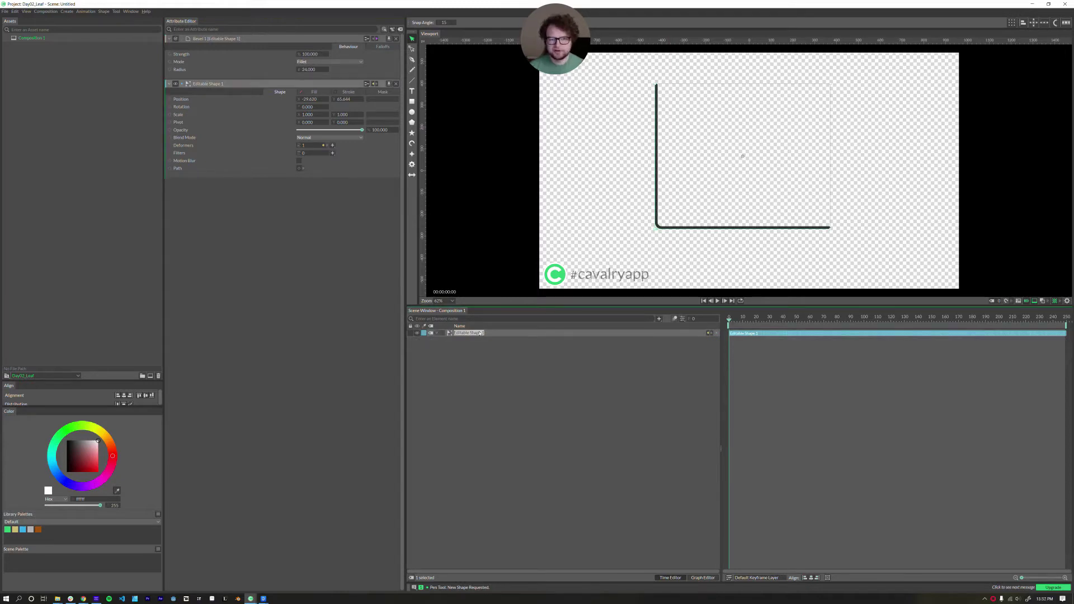
text(Graph Lines)
key(Return)
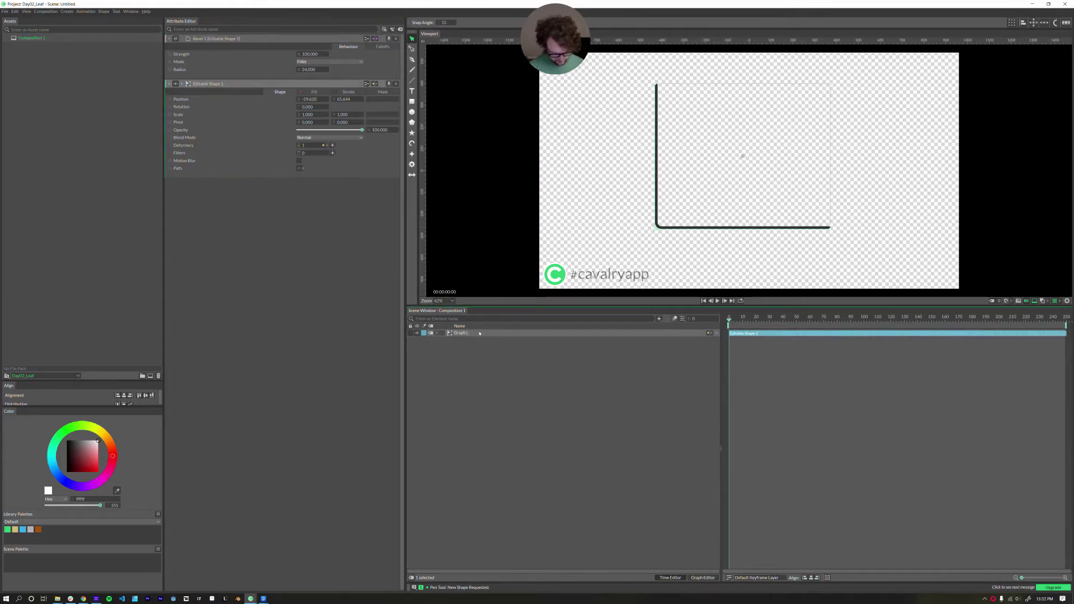
click(472, 374)
- Draw a straight horizontal line with the Line tool, spanning the length of the graph's bottom axis
key(l)
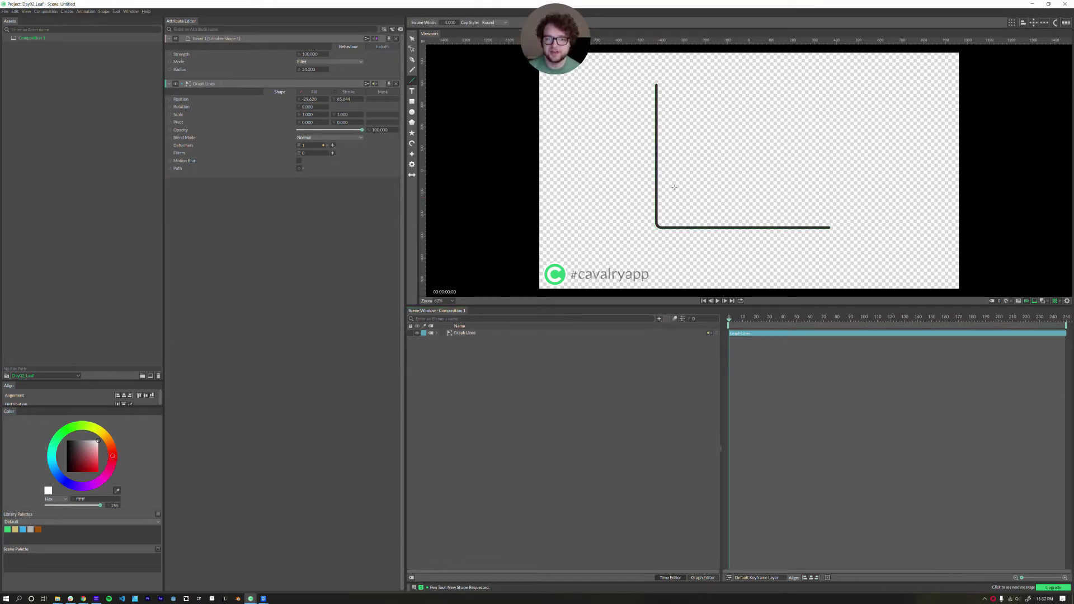
drag(658, 227, 828, 229)
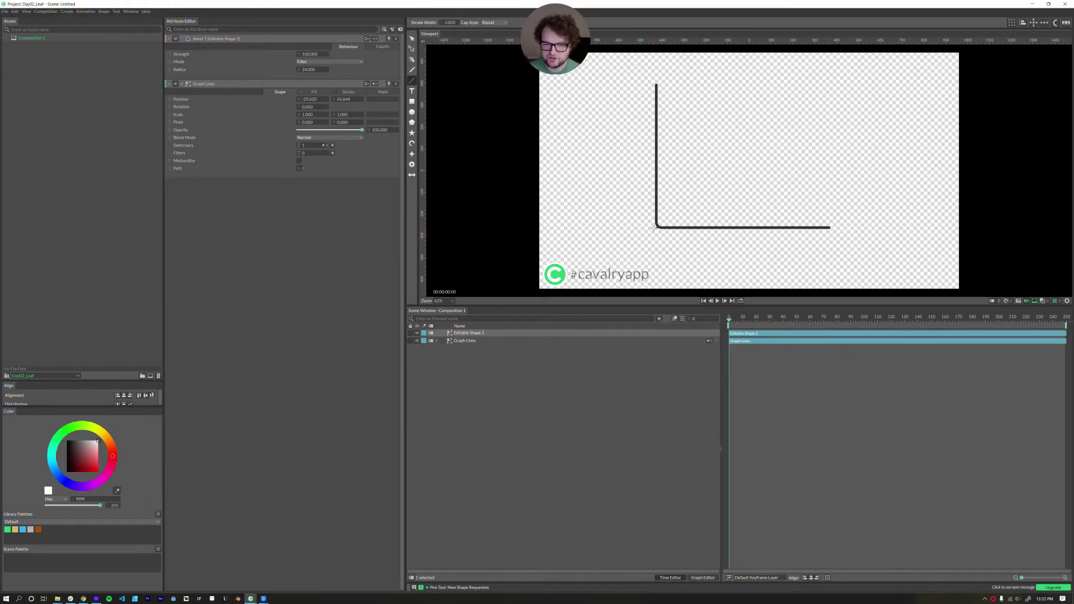
scroll(654, 228, up, 10)
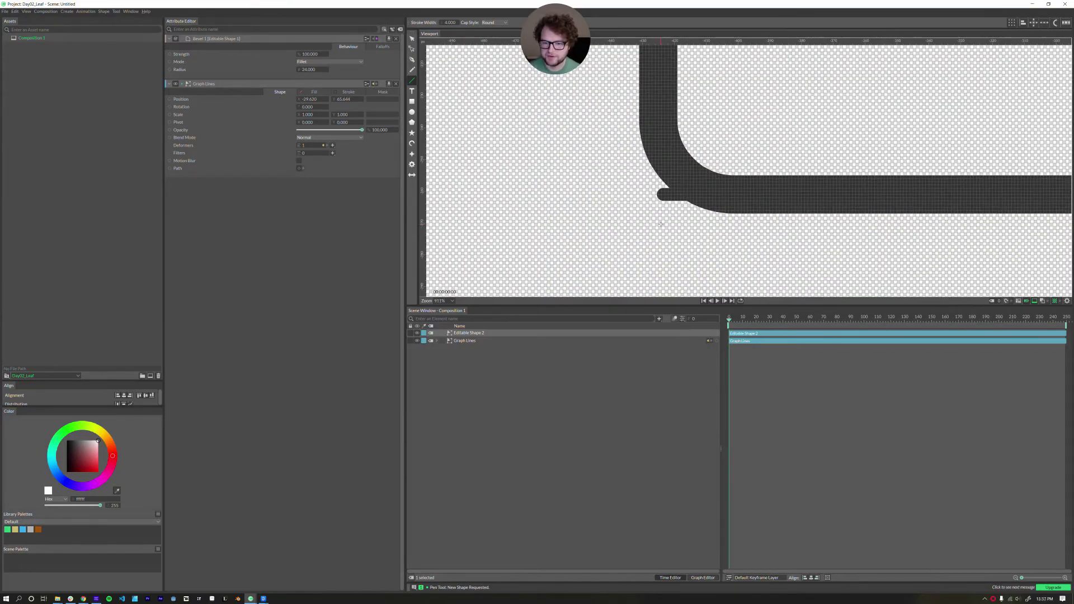
scroll(660, 224, down, 10)
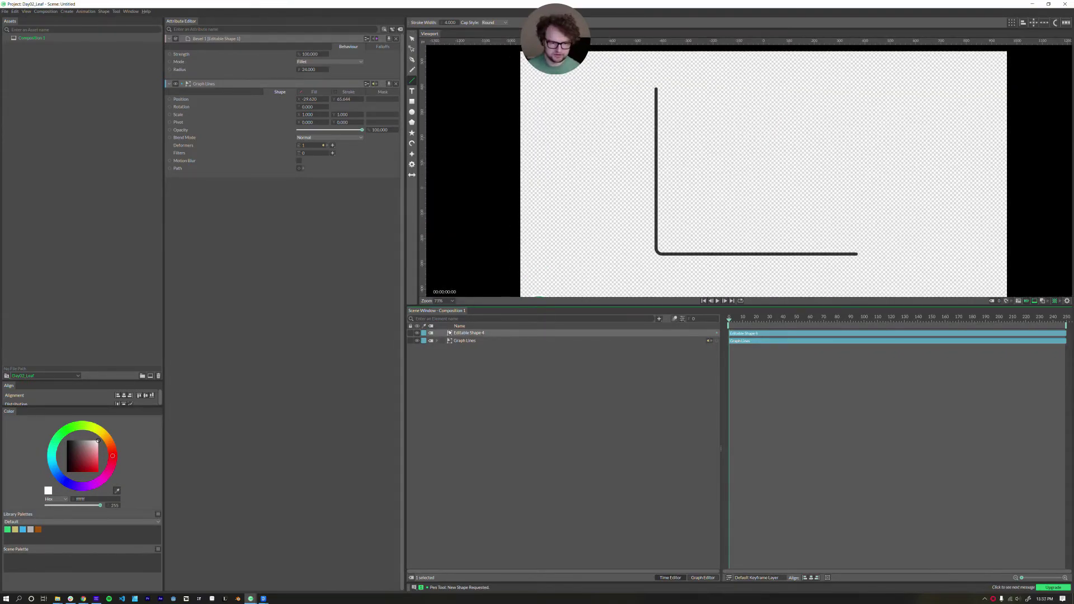
key(ctrl+z)
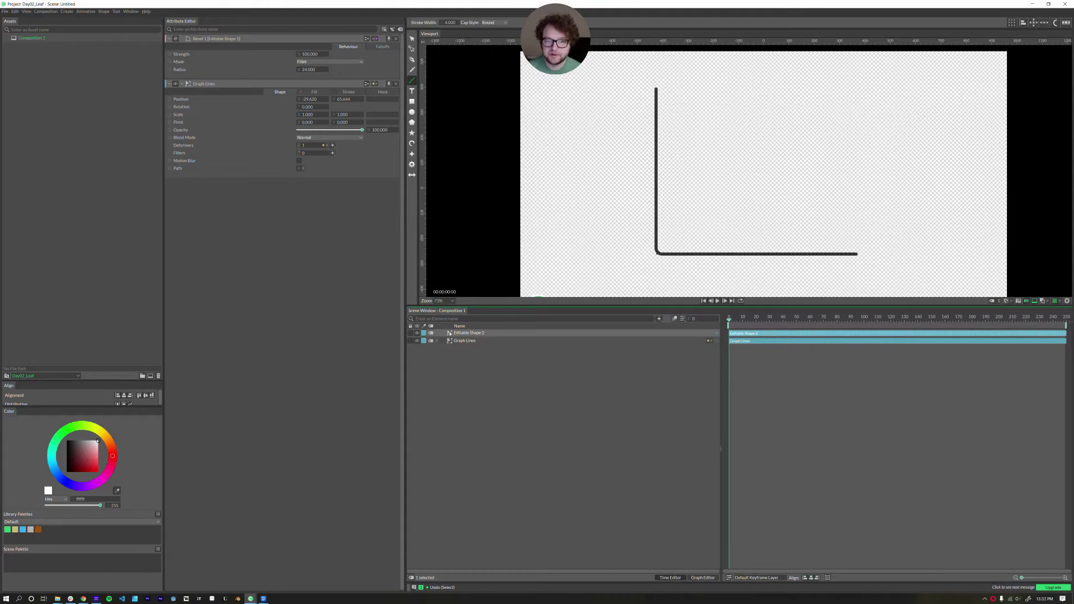
- Duplicate the horizontal line with a Duplicator using Linear distribution in the Vertical direction, and set its Y position to 84
click(1012, 23)
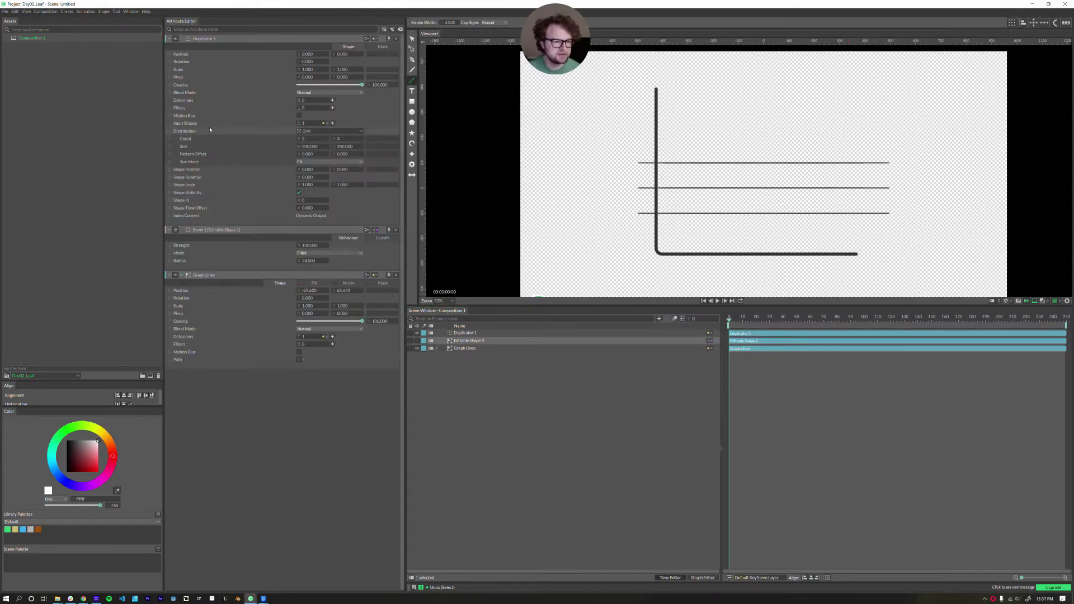
click(313, 131)
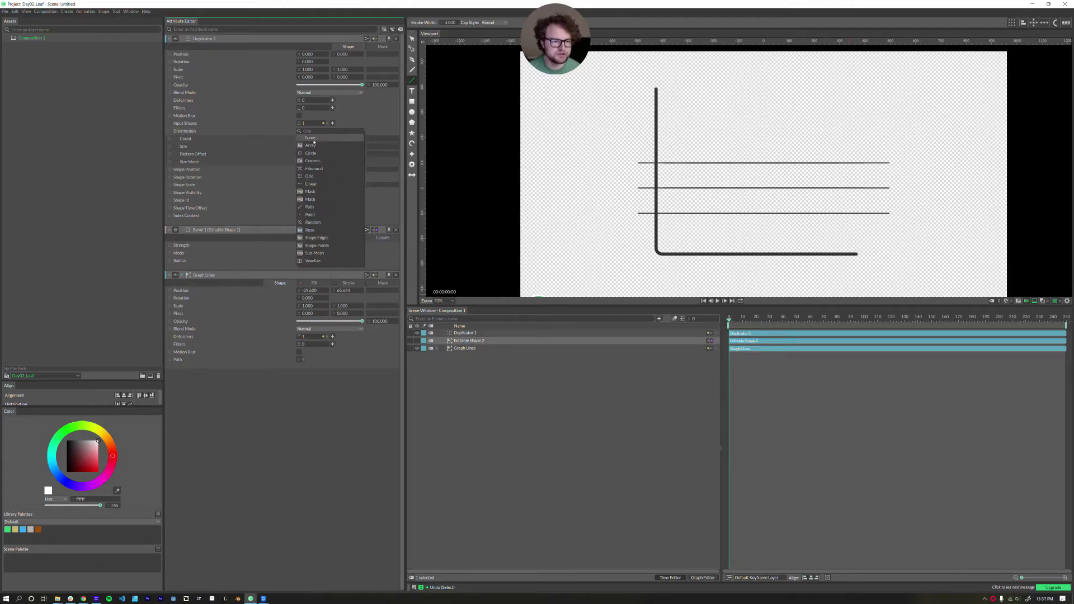
click(310, 185)
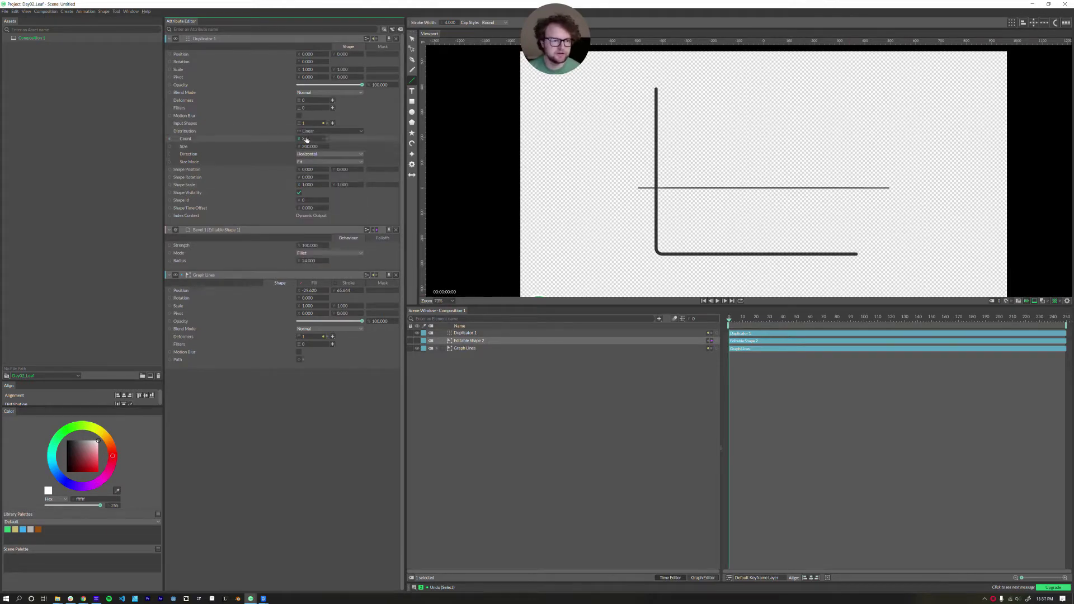
click(305, 154)
click(303, 163)
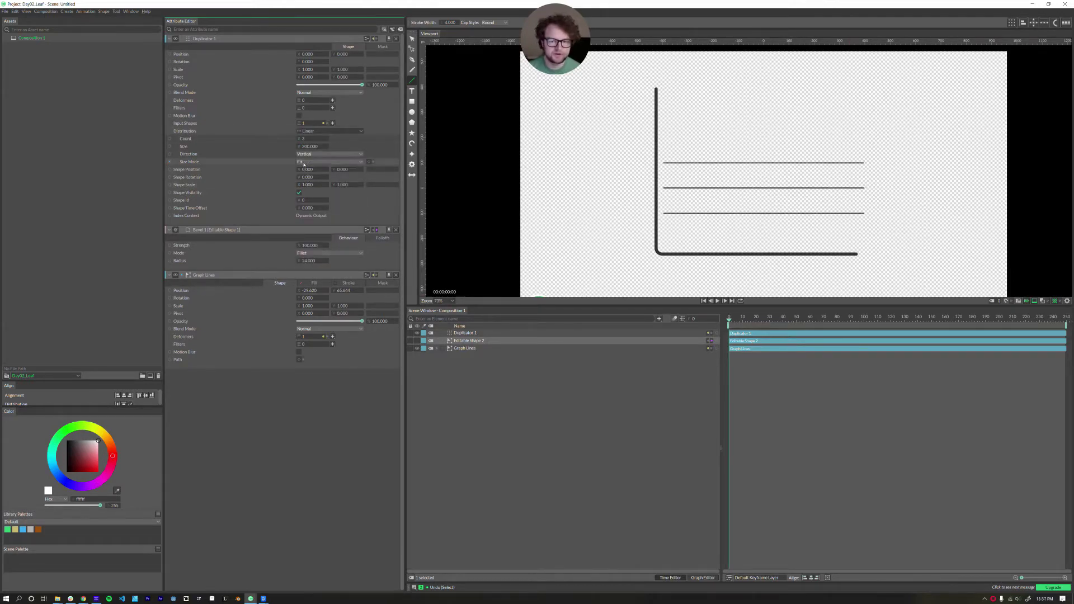
drag(343, 54, 351, 56)
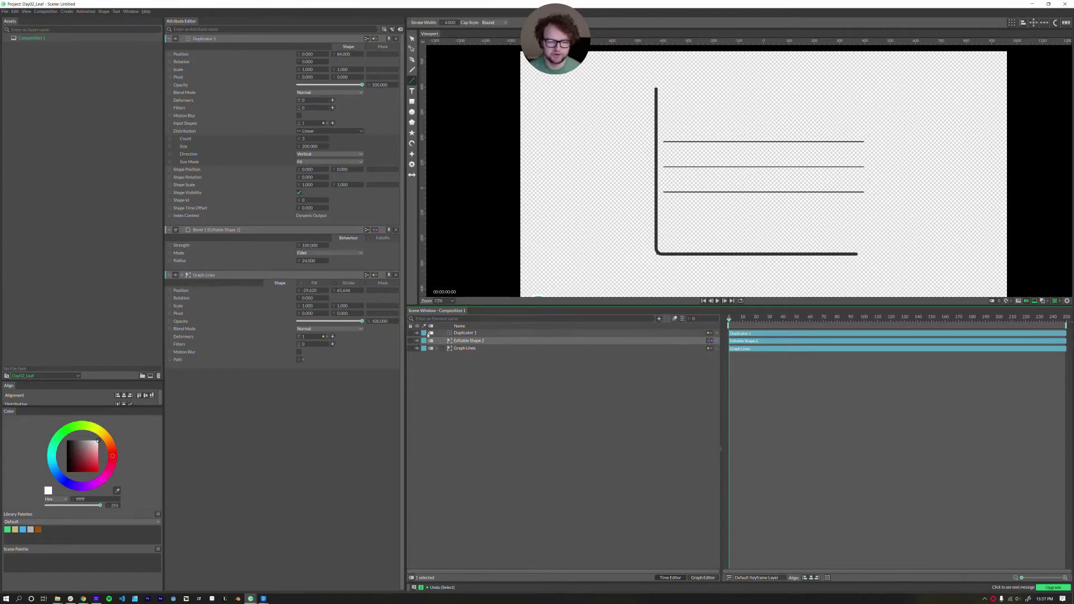
- Try moving the source line vertically, undo the move, and remove its attributes from the editor
click(470, 341)
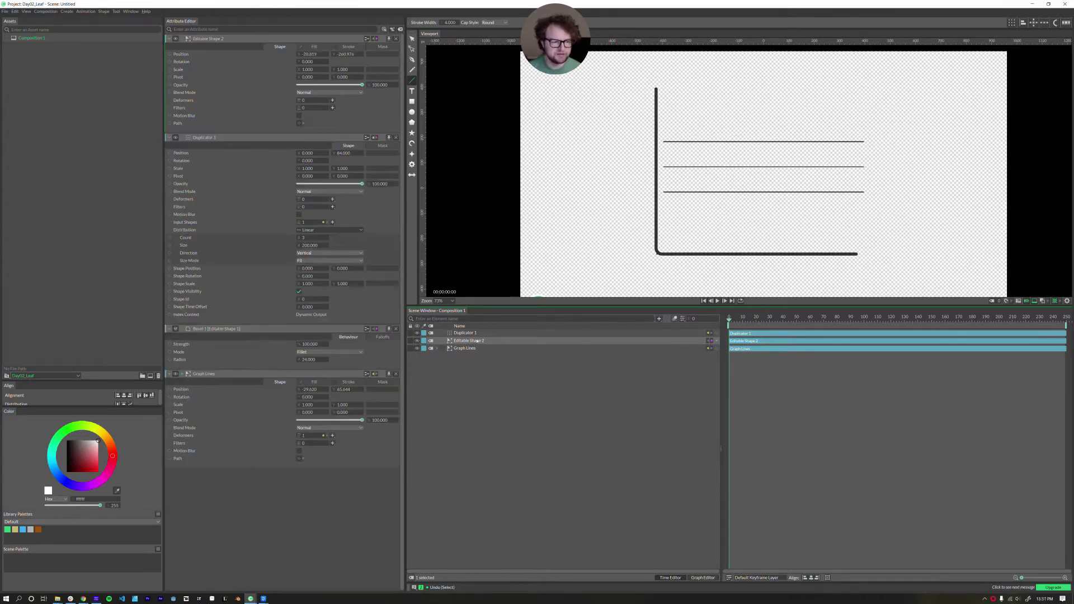
drag(390, 57, 331, 67)
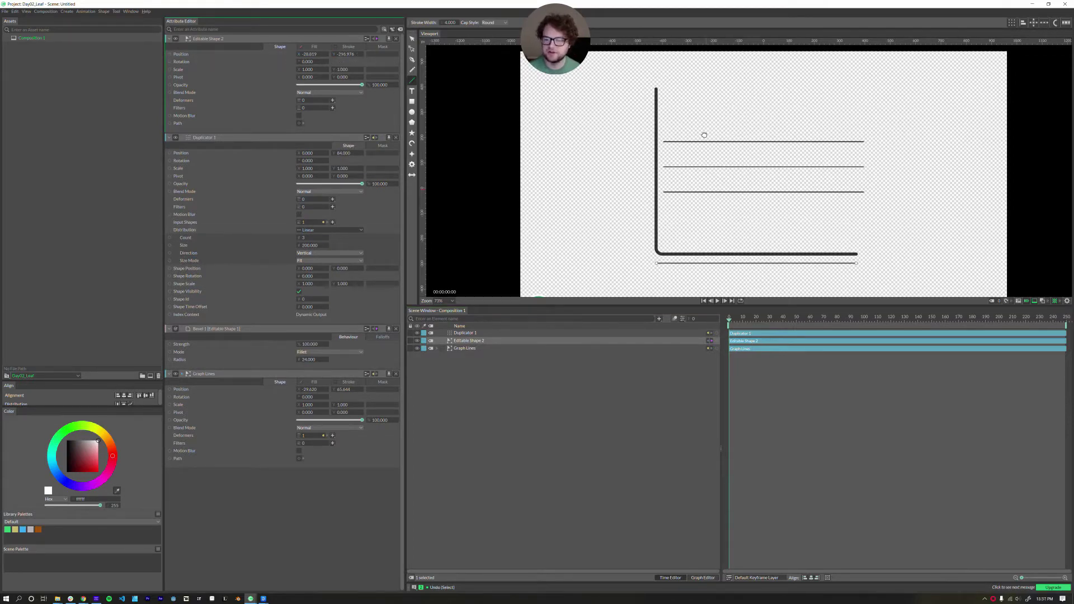
key(ctrl+z)
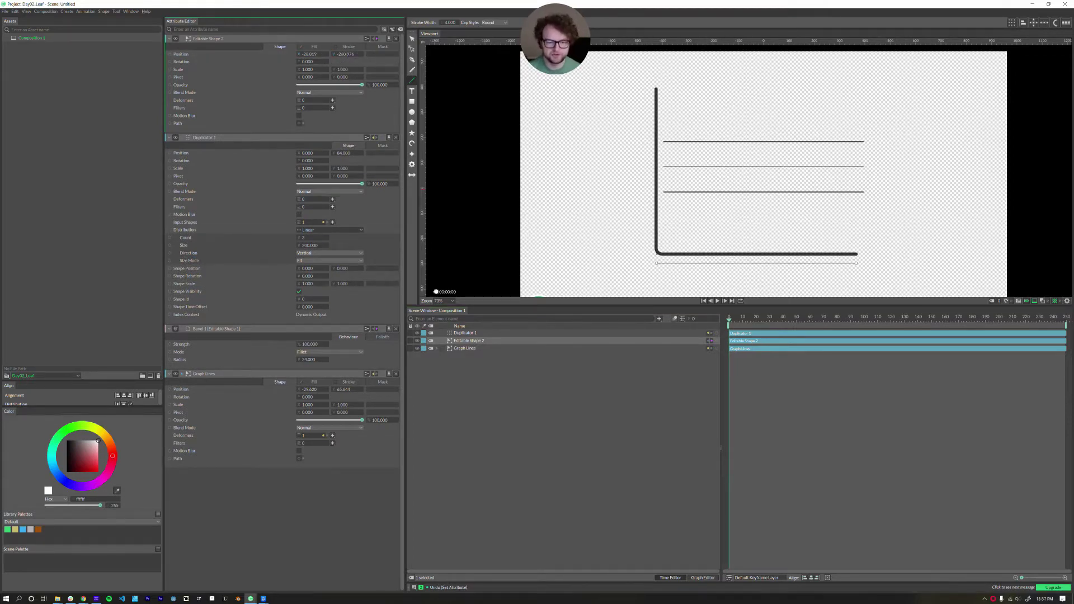
click(396, 39)
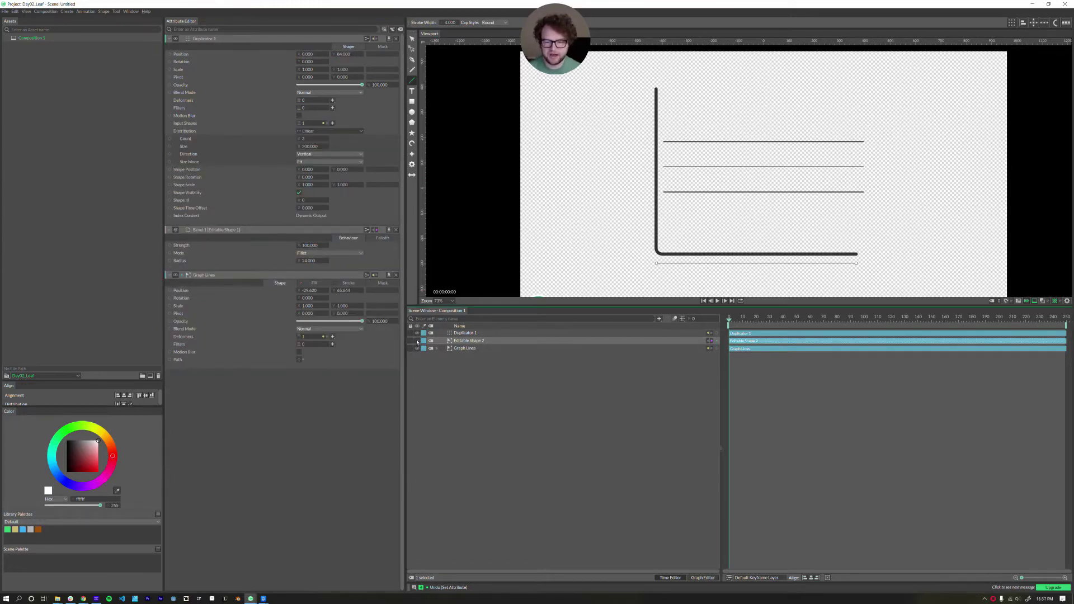
- Move the line Duplicator to X -26 and Y -54 so its lines meet the vertical axis
click(456, 386)
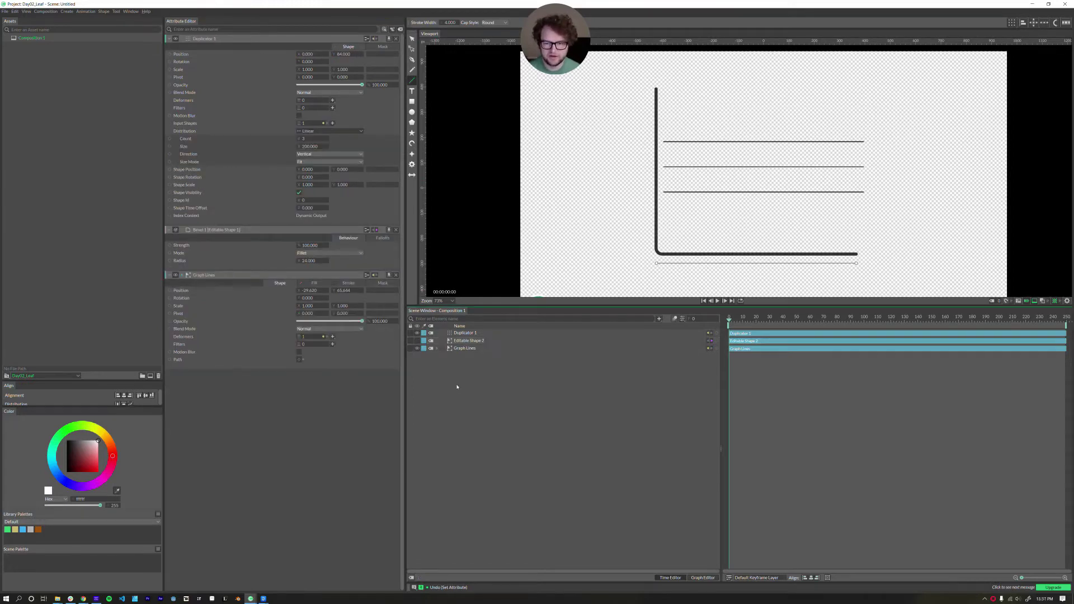
click(464, 333)
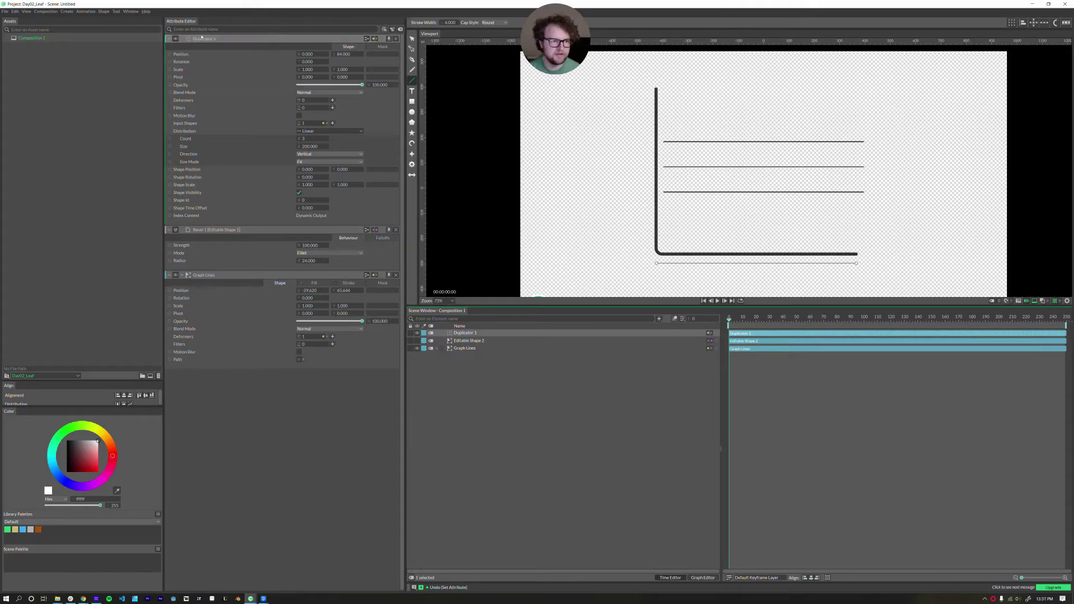
drag(345, 54, 258, 70)
drag(319, 54, 383, 66)
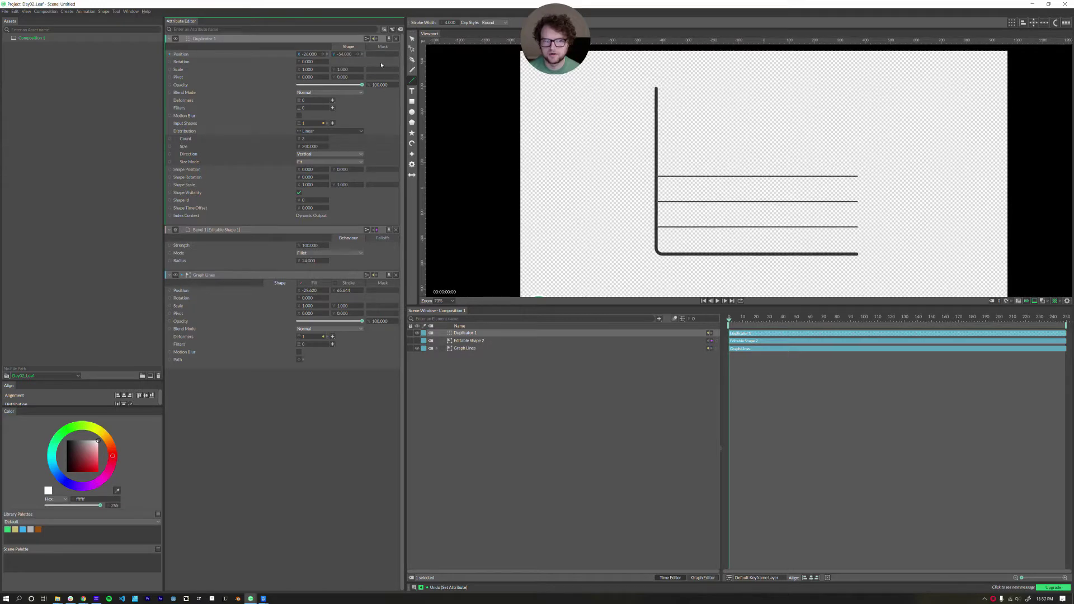
- Set the line Duplicator to a count of 6, size mode Step, size 105 and Y position 109
click(309, 127)
drag(308, 142, 337, 152)
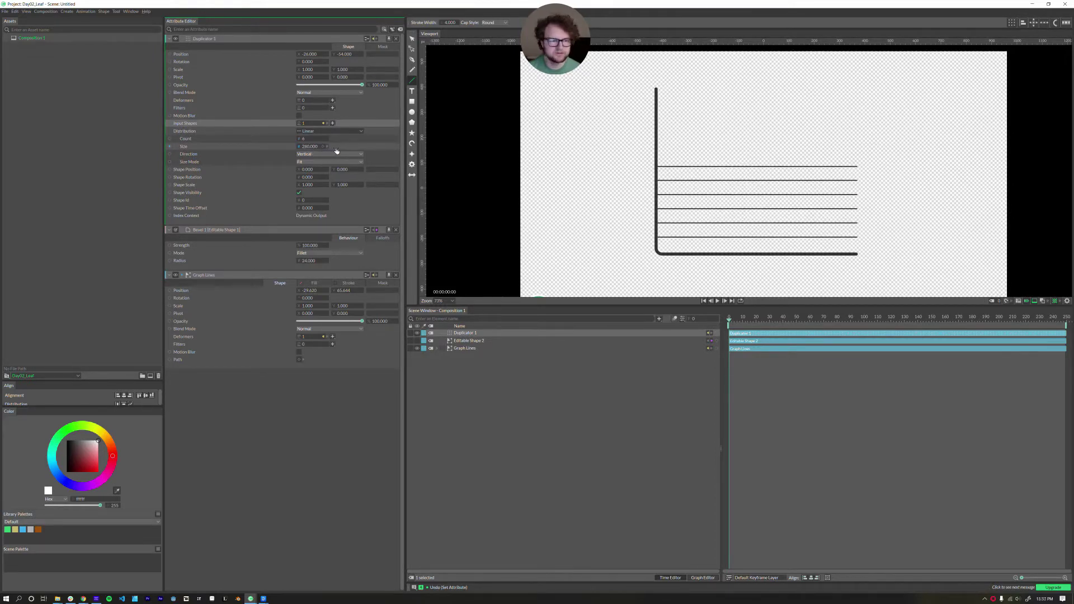
key(ctrl+z)
click(311, 163)
click(302, 171)
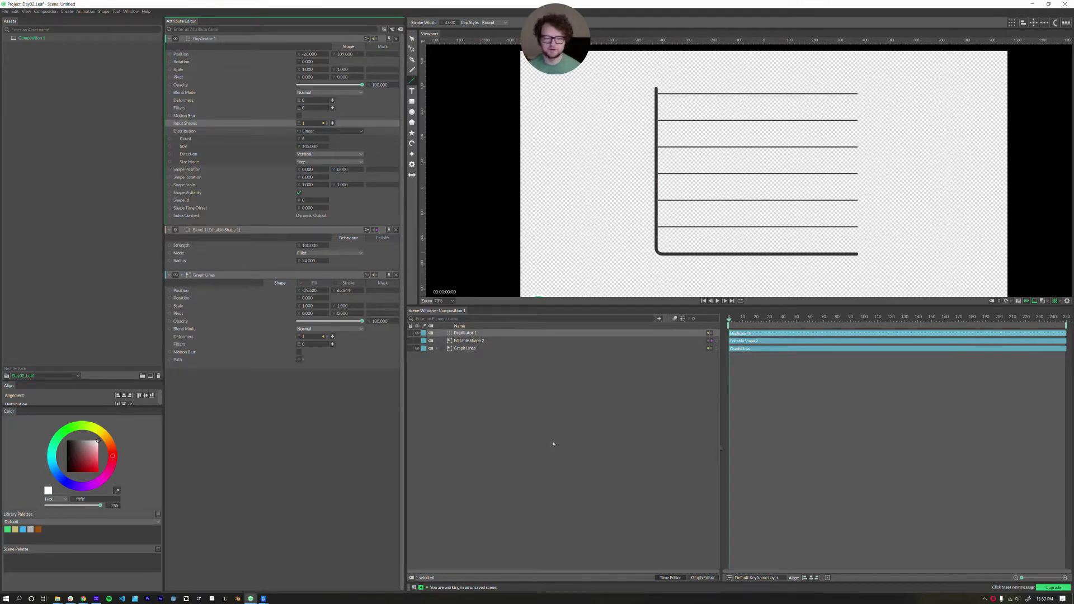
- Inspect the stroke settings of the duplicated source line, Editable Shape 2, and deselect it
click(469, 341)
click(347, 46)
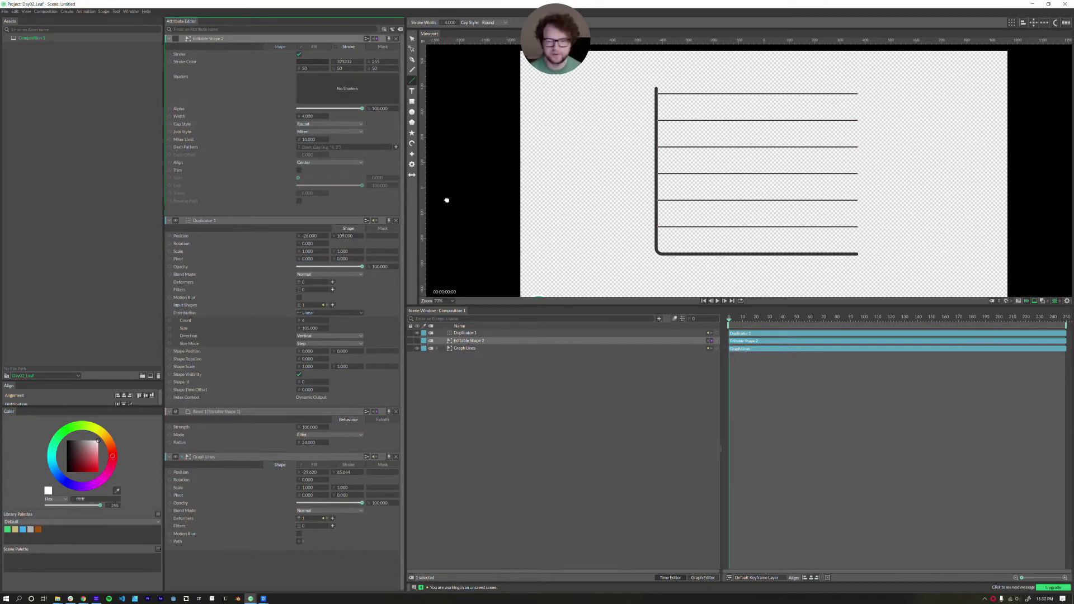
click(431, 420)
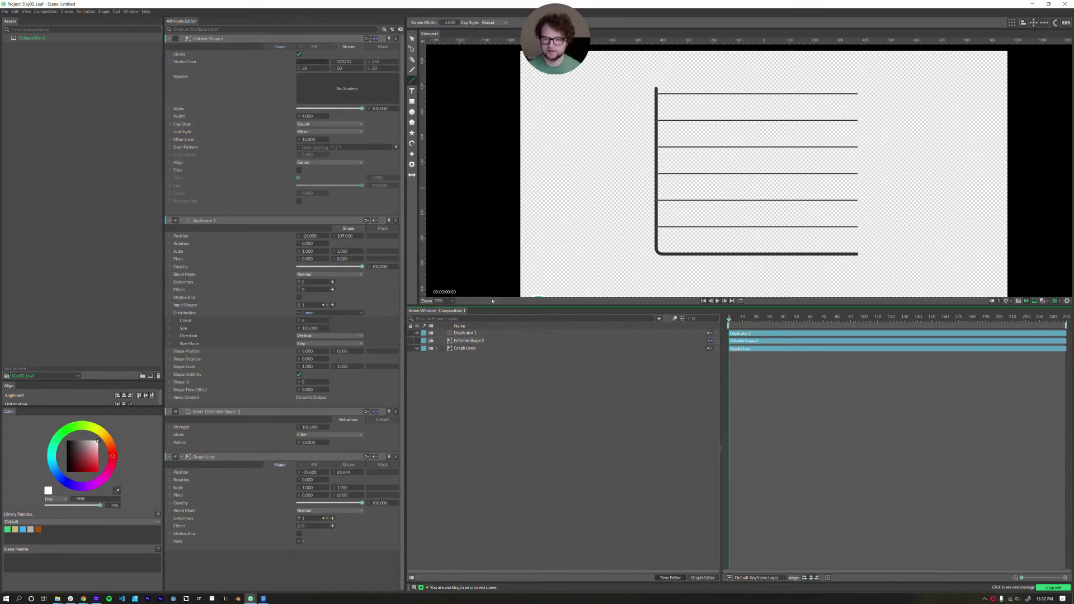
- Rename the Duplicator layer that makes the horizontal lines to "Scale Lines"
click(463, 334)
double_click(463, 334)
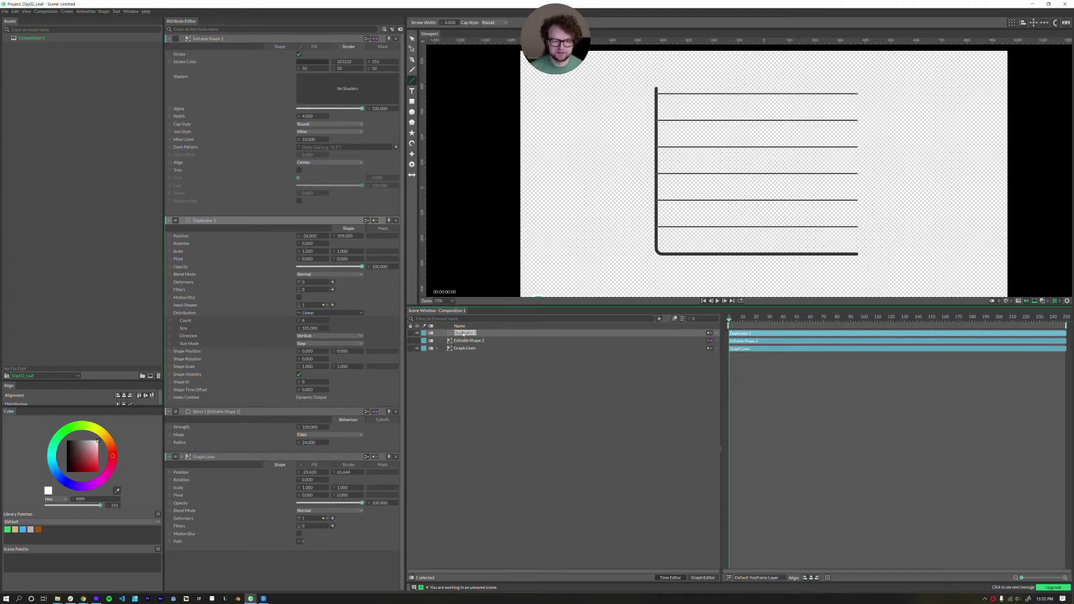
text(Scale Lines)
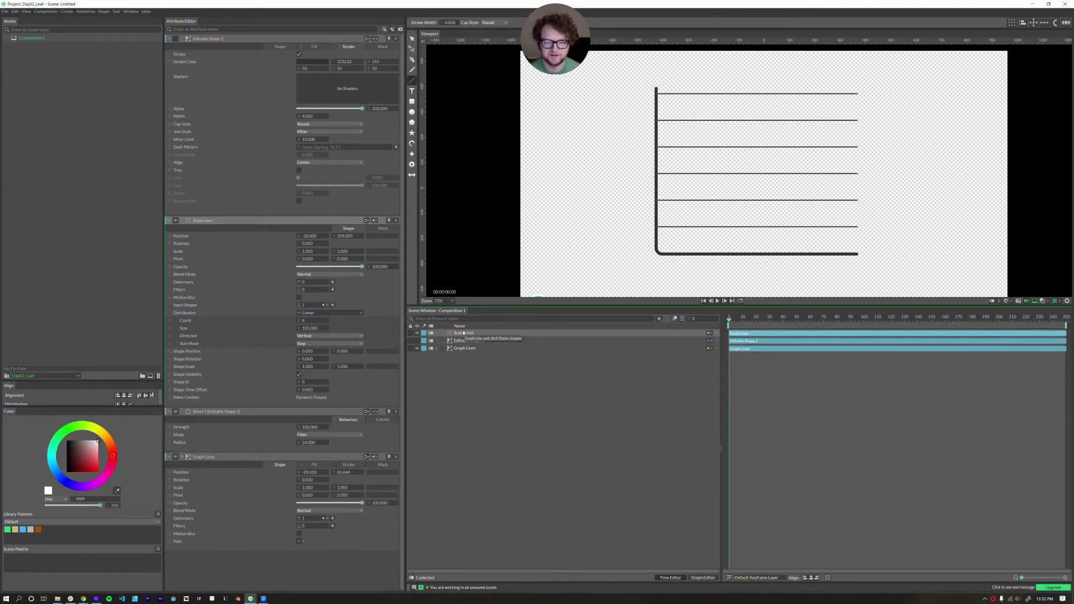
- Group the Scale Lines, source line and Graph Lines layers, name the group "GRAPH LINES", and deselect it
shift+click(463, 349)
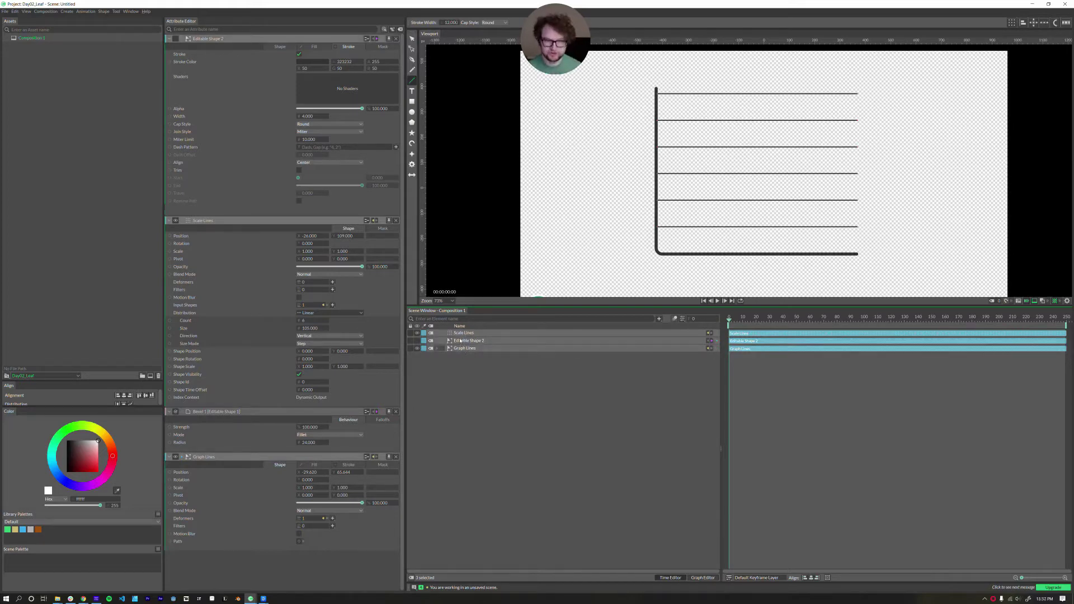
key(ctrl+g)
double_click(464, 333)
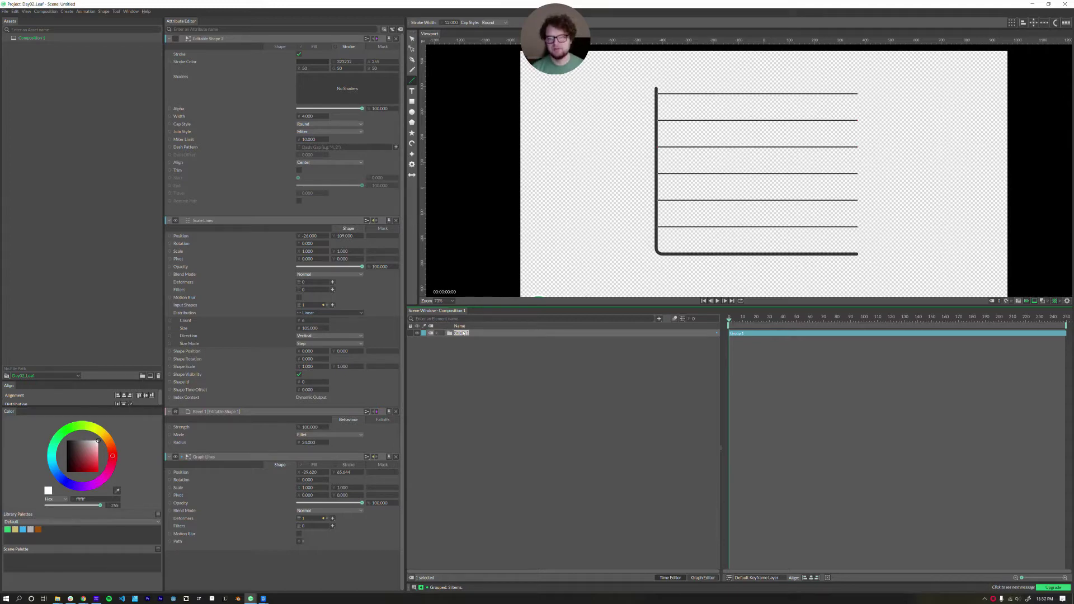
text(GRAPH LINES)
key(Return)
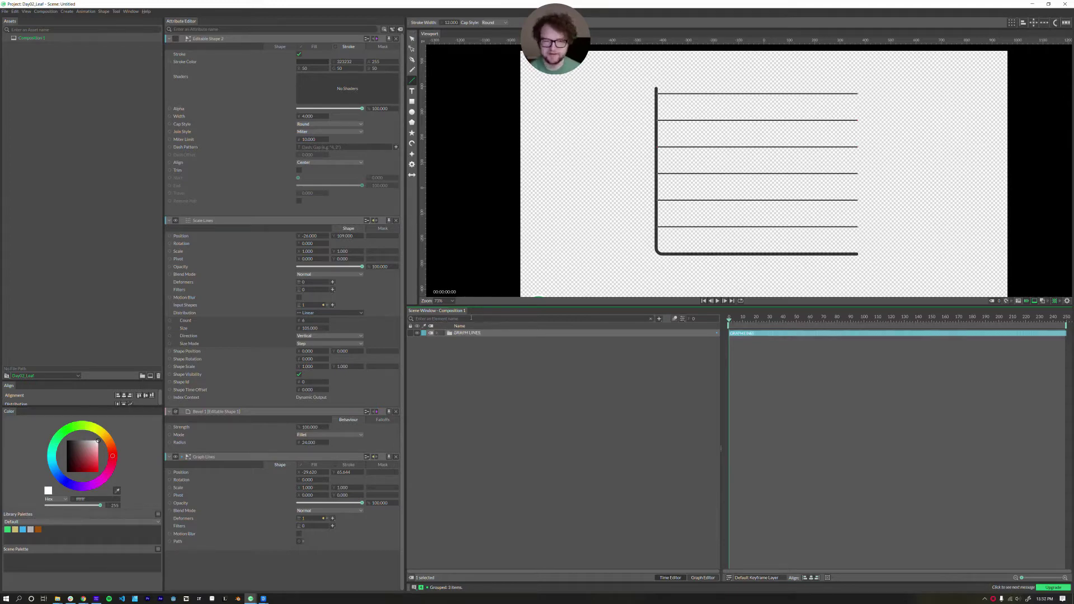
click(437, 349)
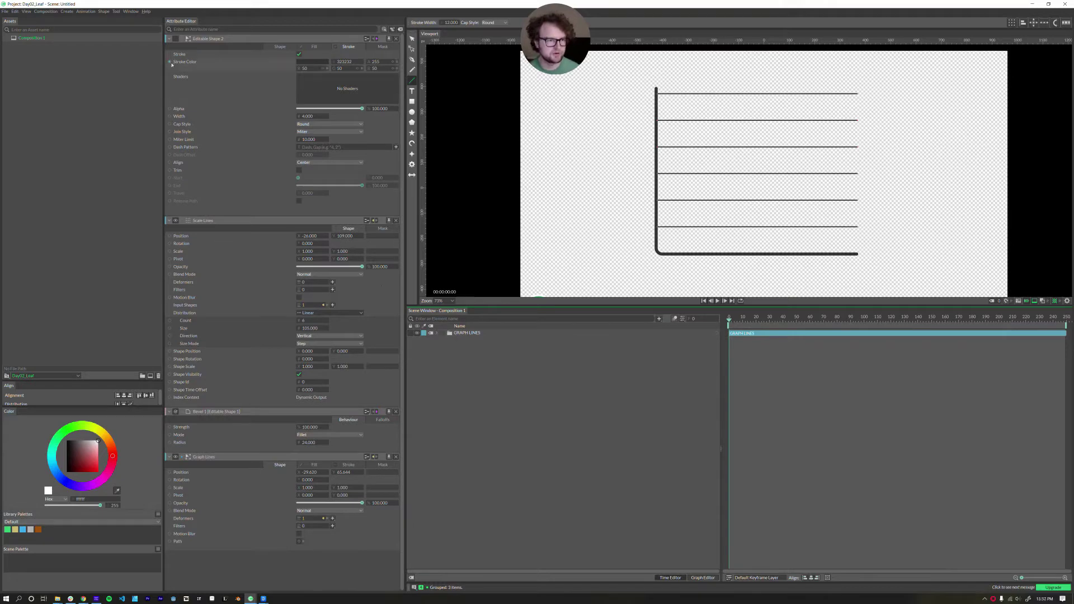
- Add a text shape reading "Option 1" below the graph's bottom axis
scroll(588, 213, down, 2)
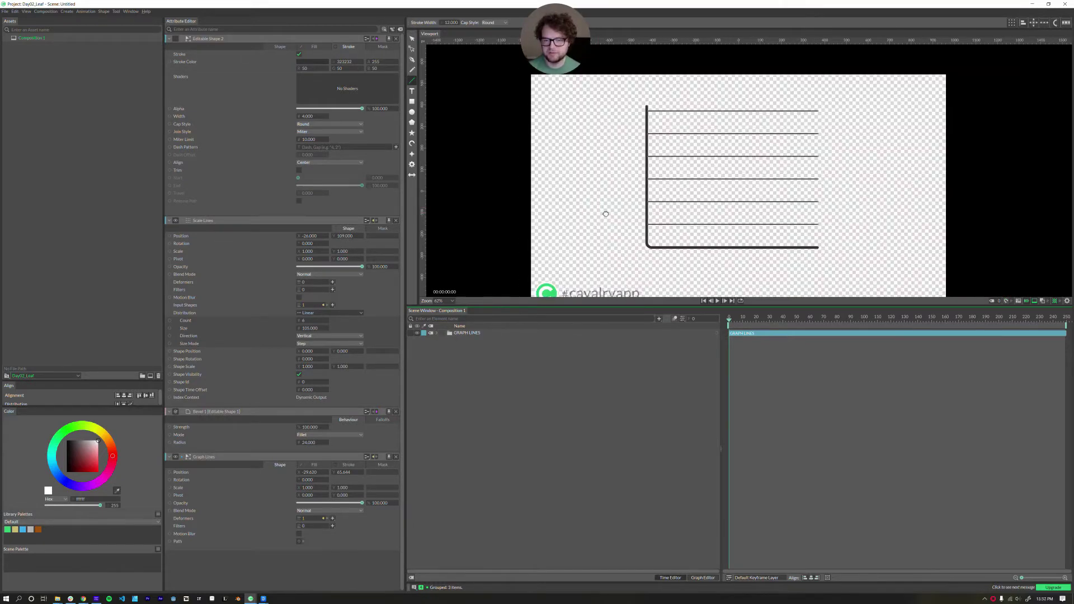
drag(604, 214, 610, 198)
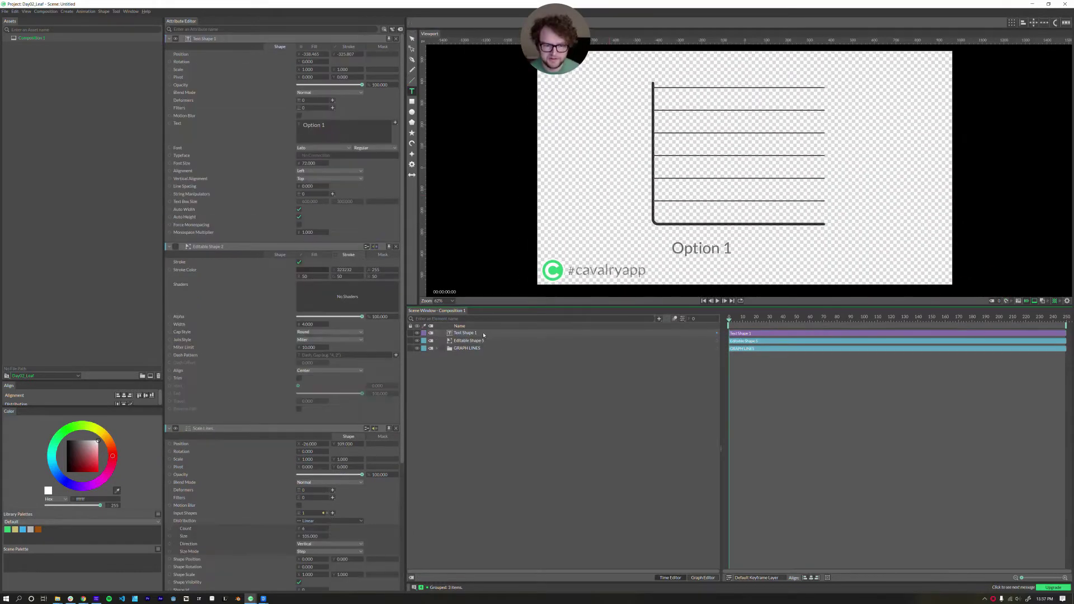
click(482, 334)
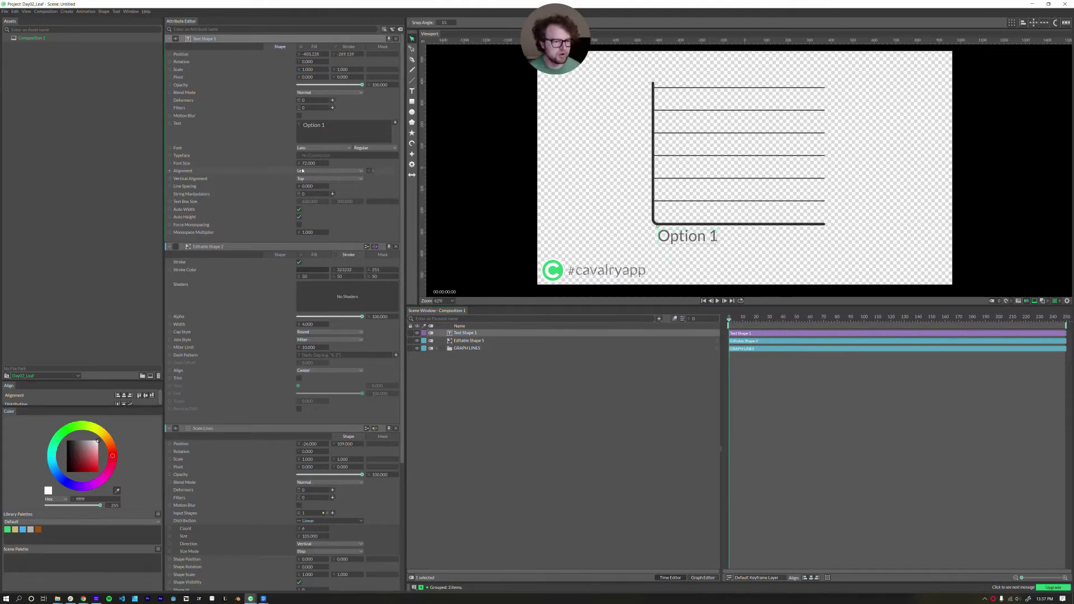
- Set the "Option 1" text to Centre and Baseline (Auto Height) alignment, and reposition it under the start of the bottom axis
click(302, 171)
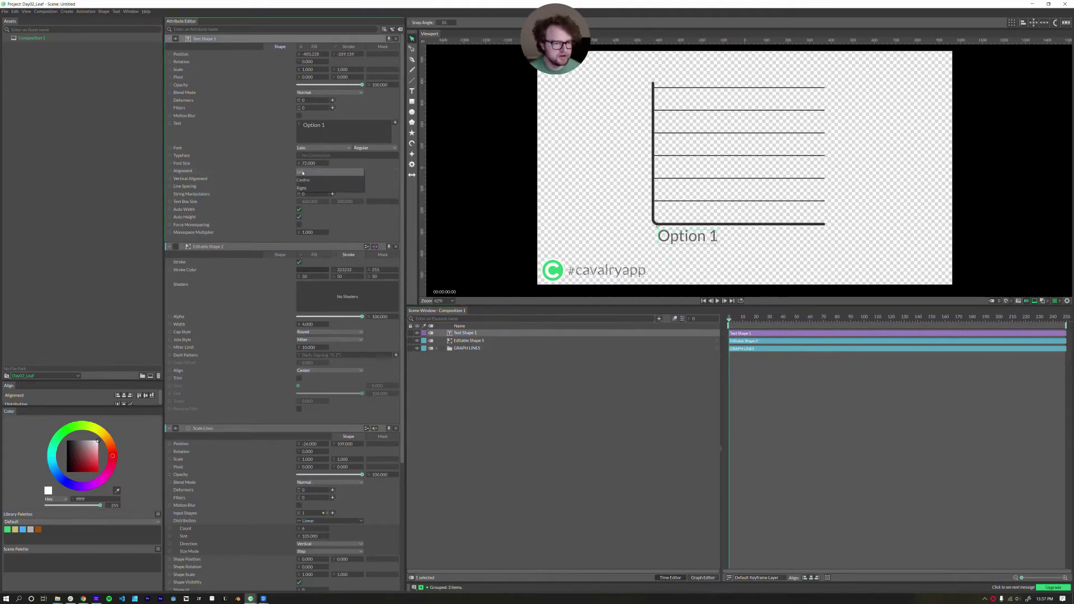
click(308, 182)
click(304, 178)
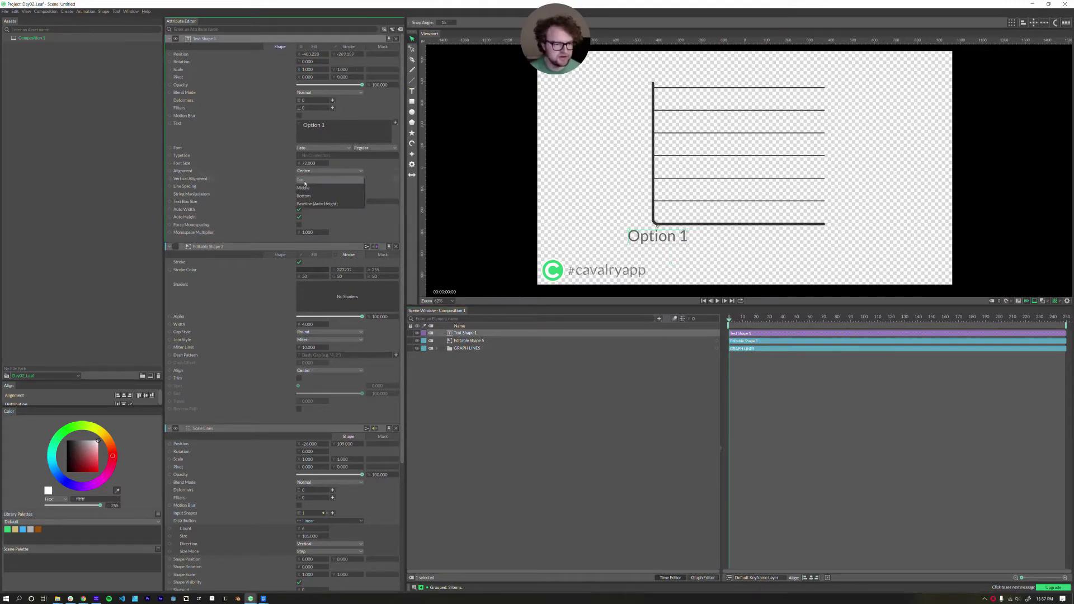
click(314, 202)
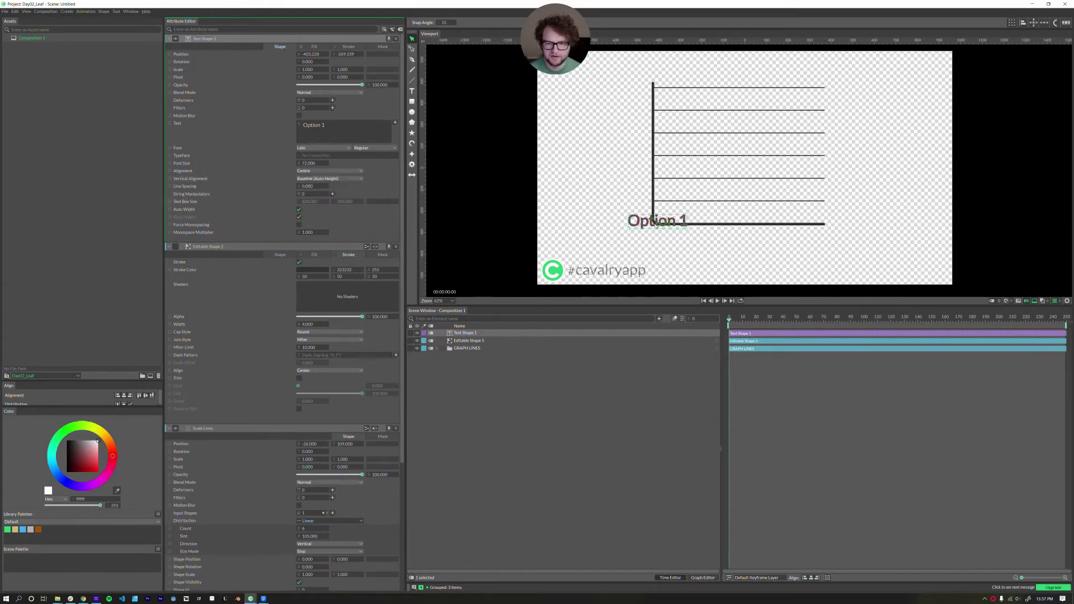
drag(666, 234, 698, 251)
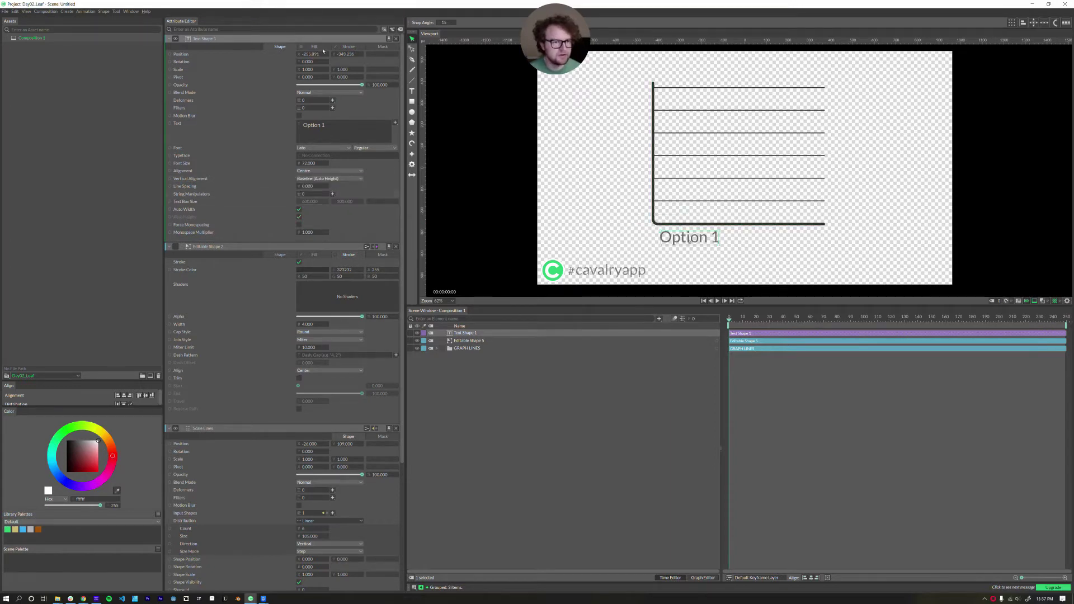
- Set the "Option 1" text to font size 43 and Black style, and nudge it closer to the bottom axis
click(469, 333)
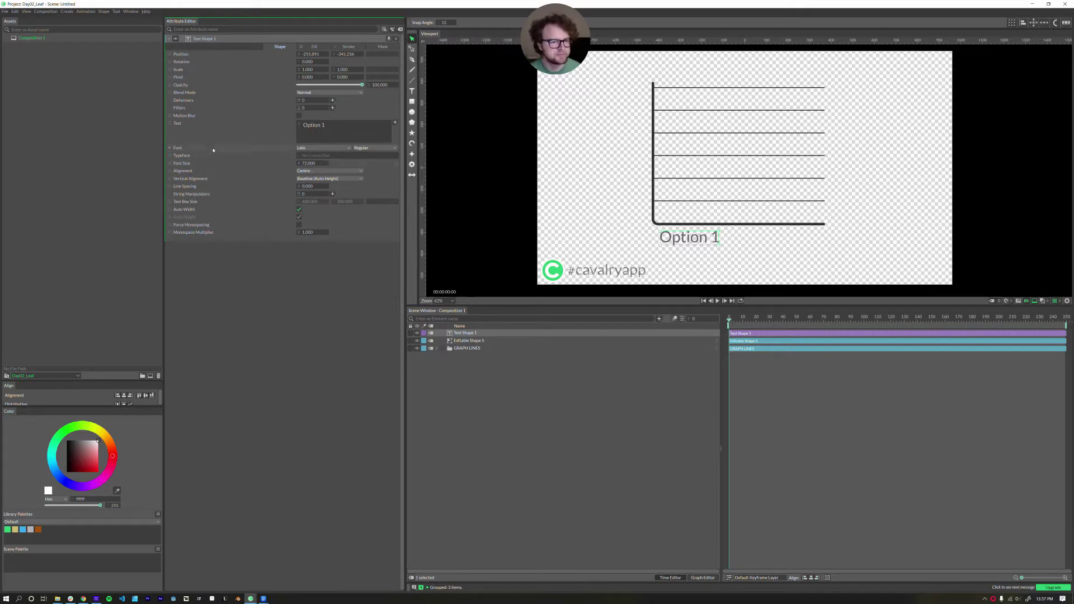
drag(317, 164, 306, 165)
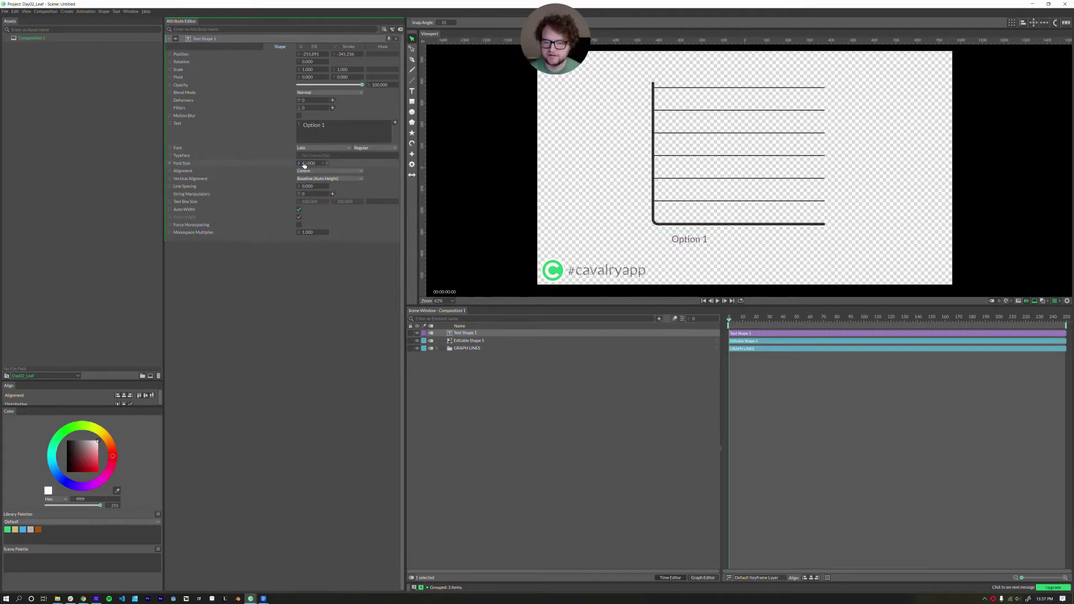
click(369, 148)
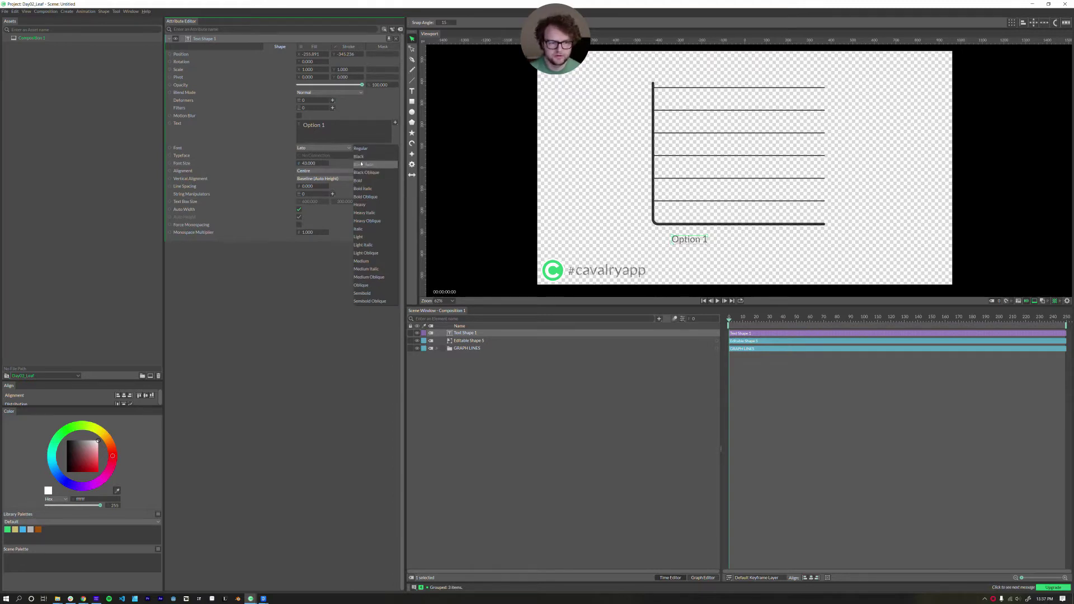
click(362, 158)
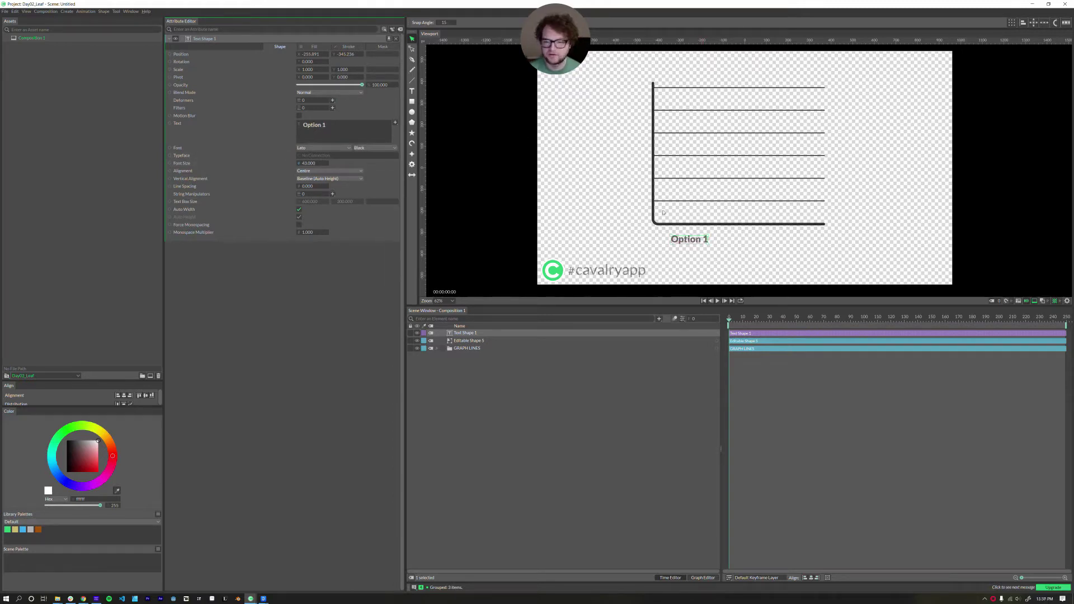
drag(695, 241, 696, 239)
click(471, 387)
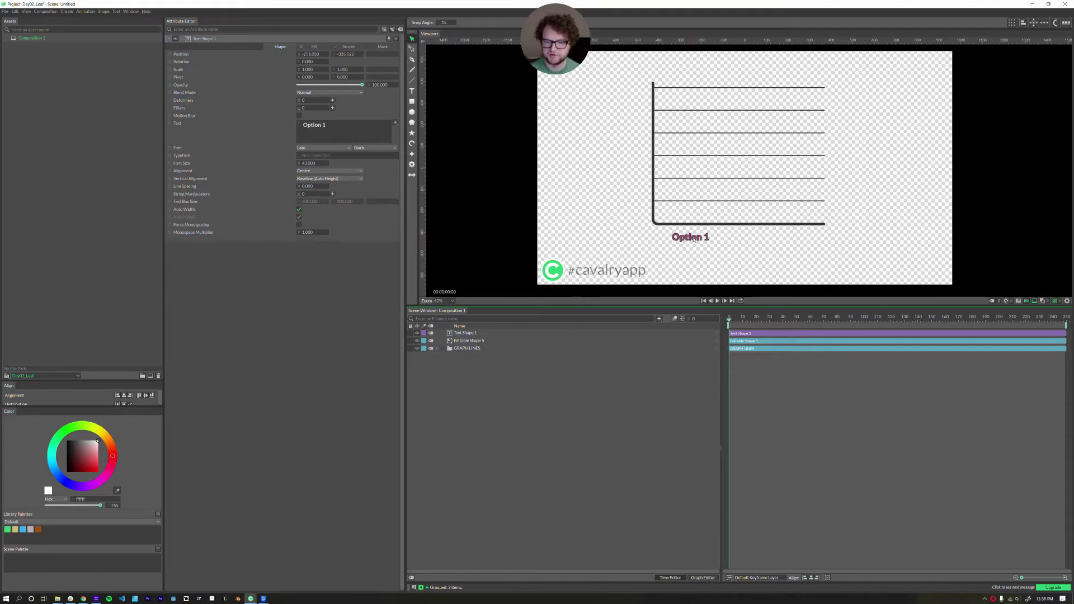
- Try duplicating the "Option 1" text layer and undo the copy
click(483, 334)
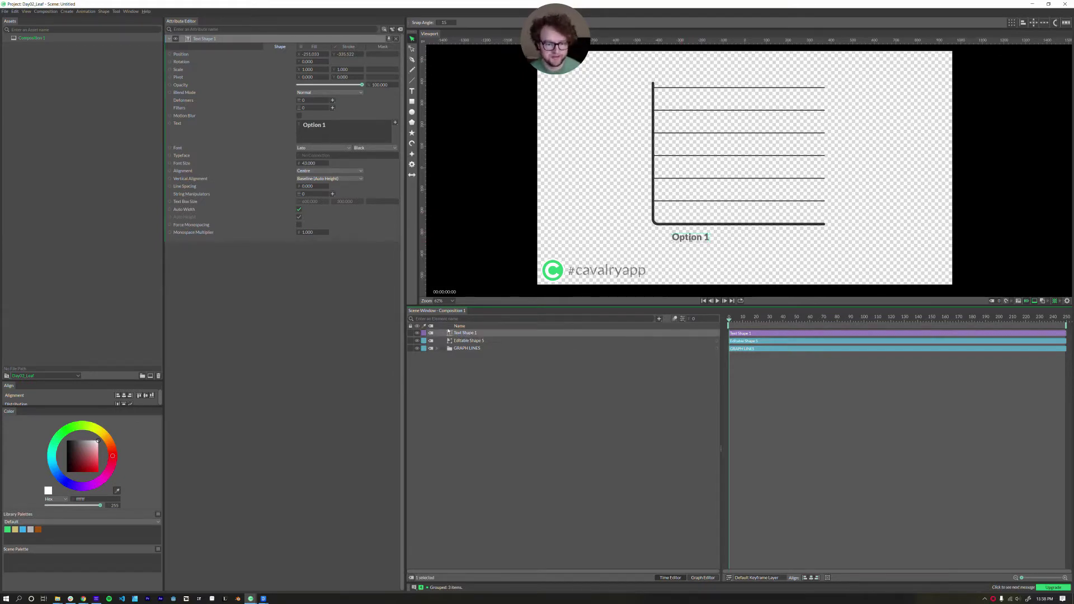
key(ctrl+d)
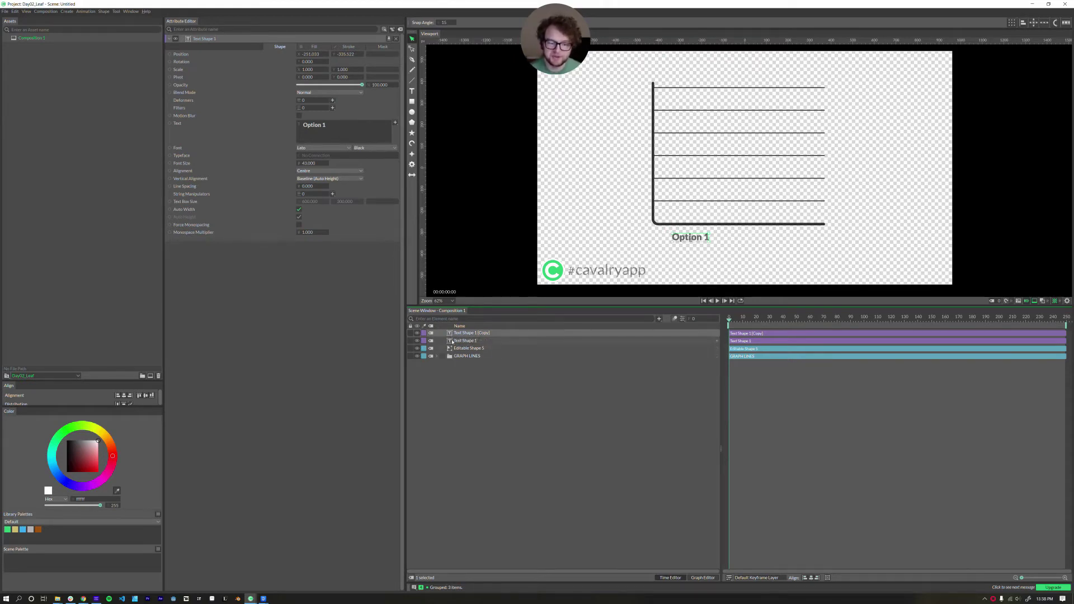
key(ctrl+z)
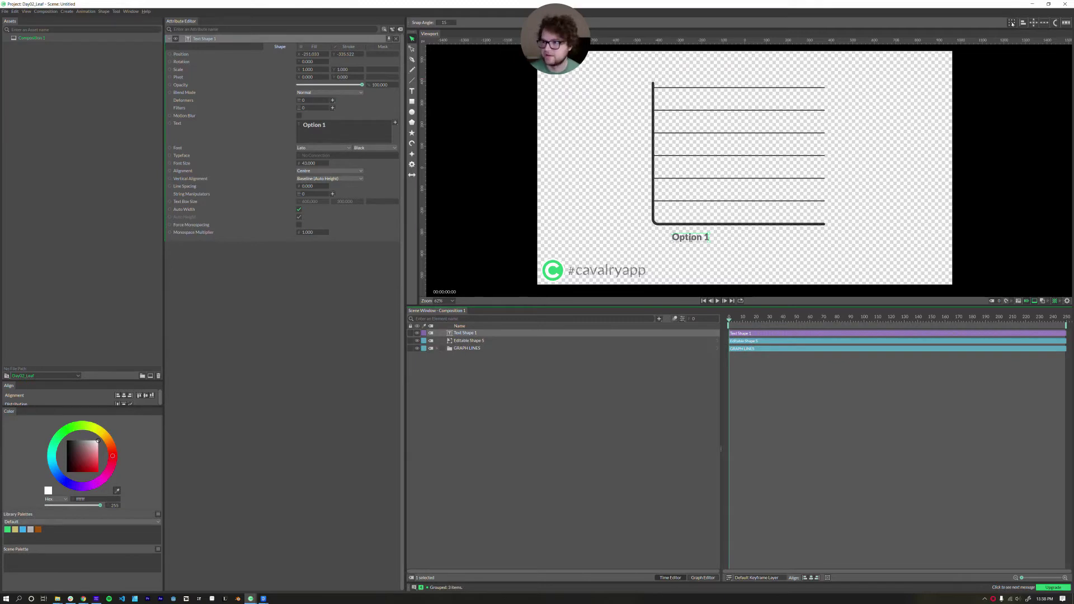
- Apply a Duplicator to the "Option 1" text with a Linear distribution and a count of 2
click(1013, 23)
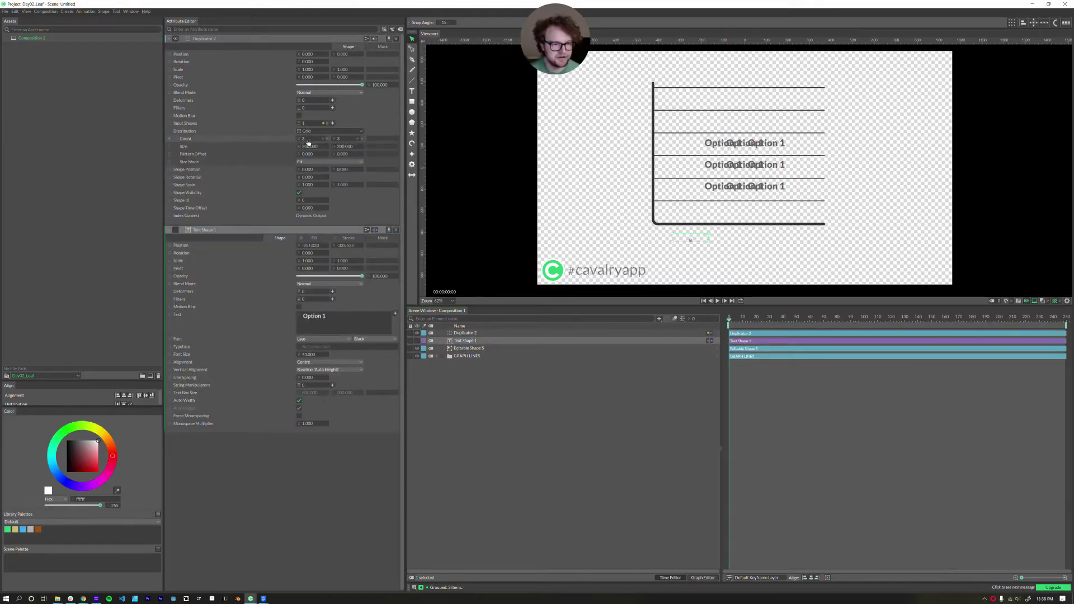
click(308, 132)
click(311, 185)
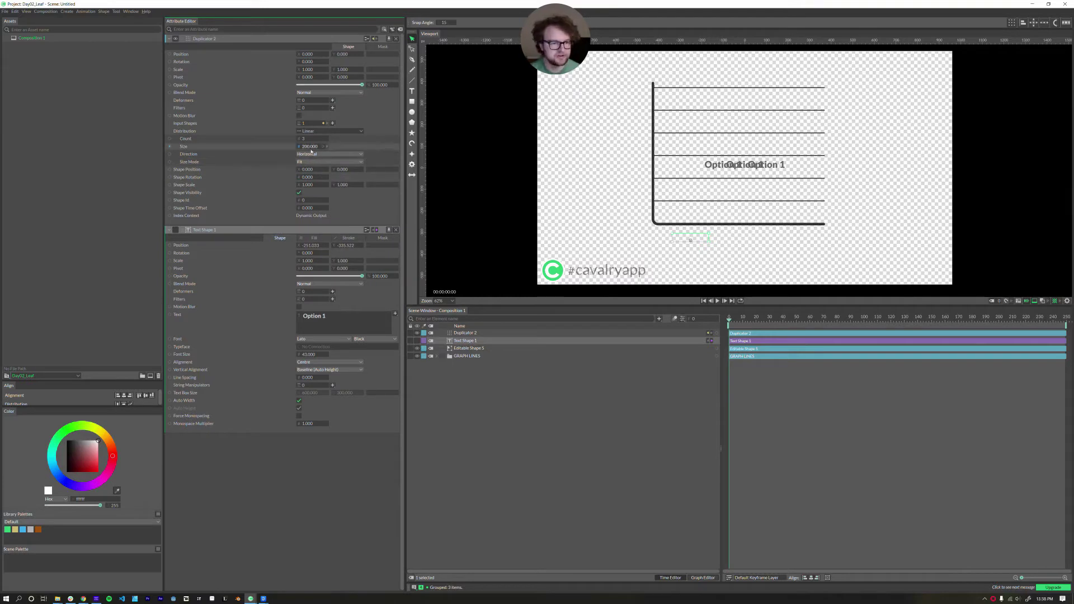
click(307, 139)
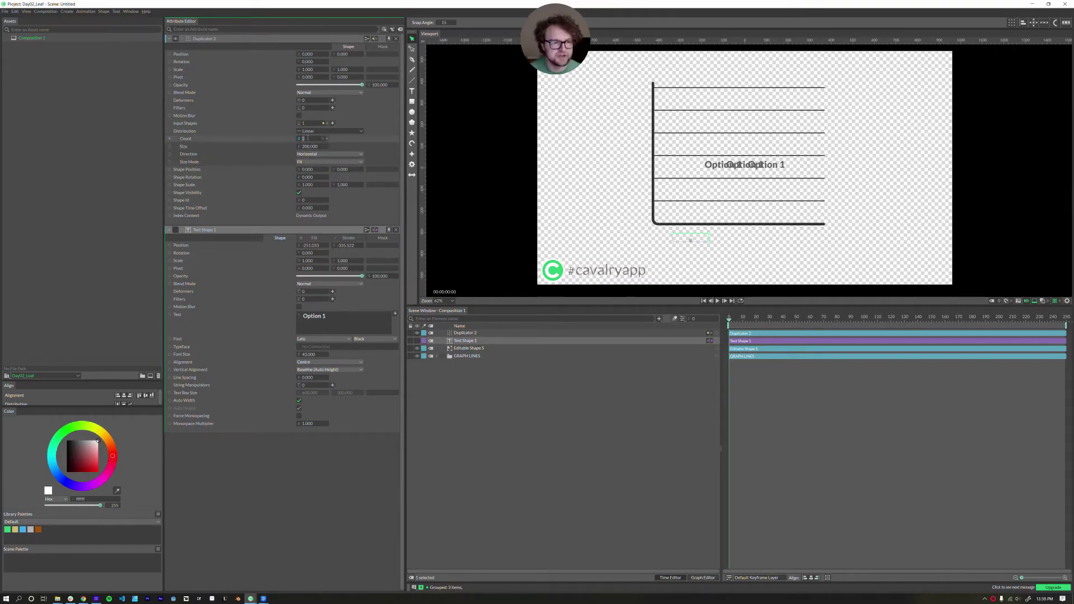
text(2)
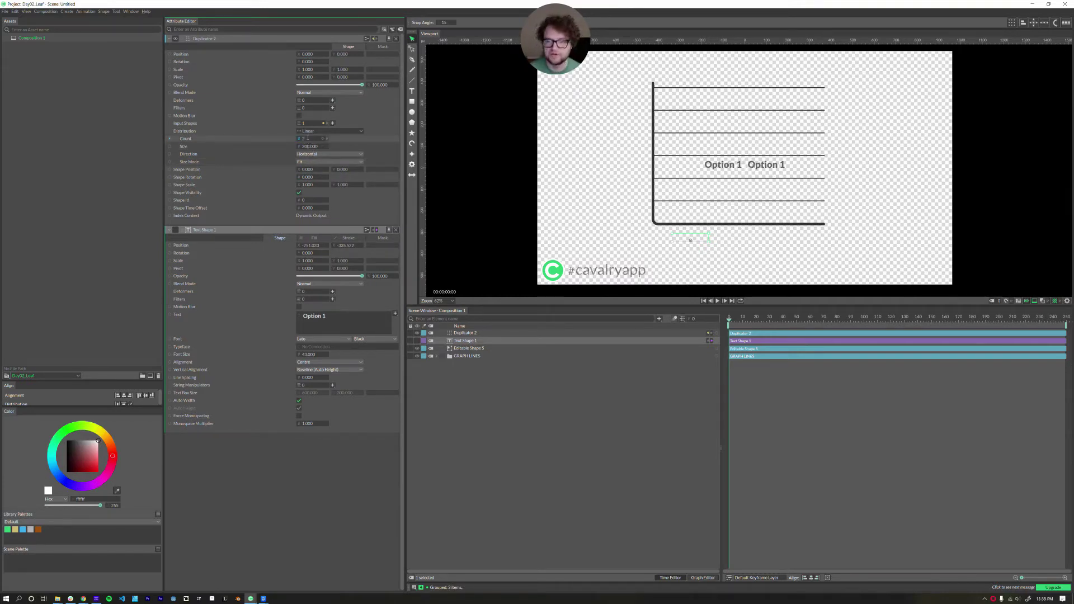
- Set the text Duplicator's size to 245 and move it below the bottom axis to about X -132, Y -332
drag(335, 54, 226, 75)
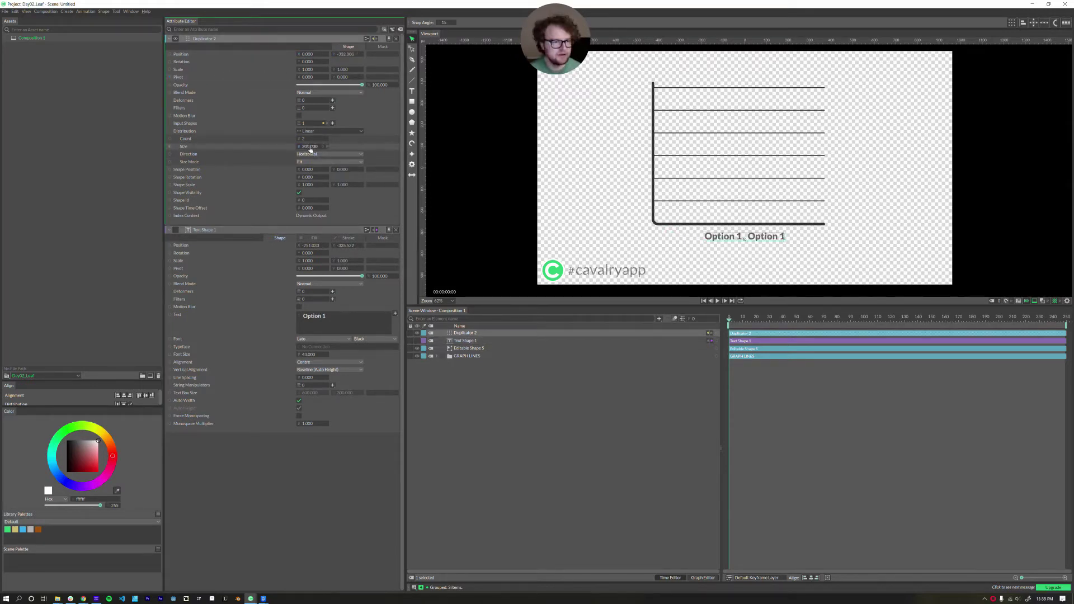
drag(306, 147, 320, 148)
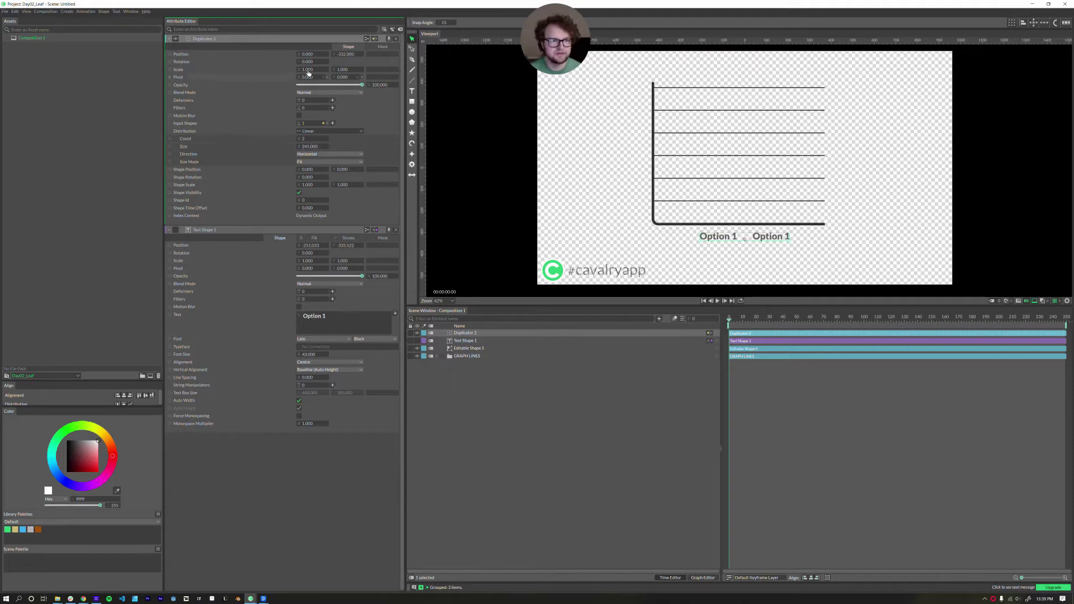
drag(308, 58, 262, 59)
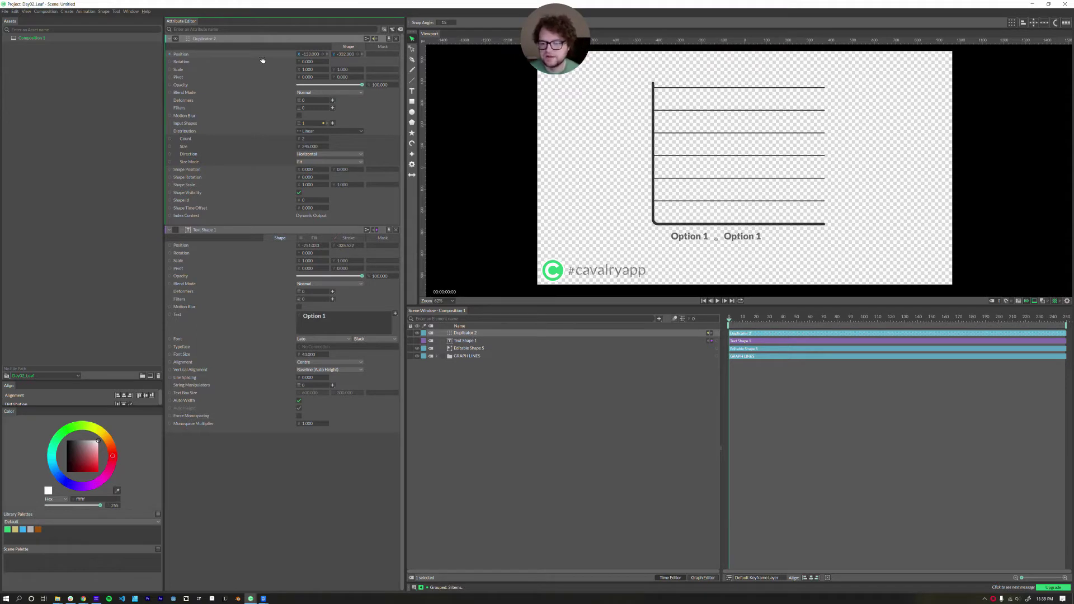
- Add a Text Array utility to the composition and select it
click(466, 459)
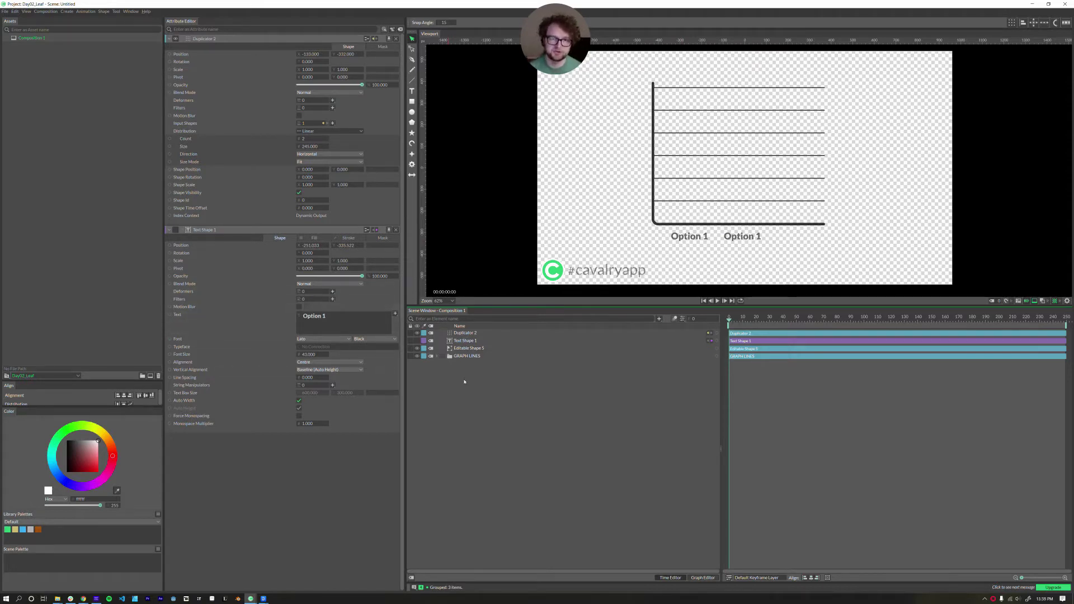
key(ctrl+period)
text(text)
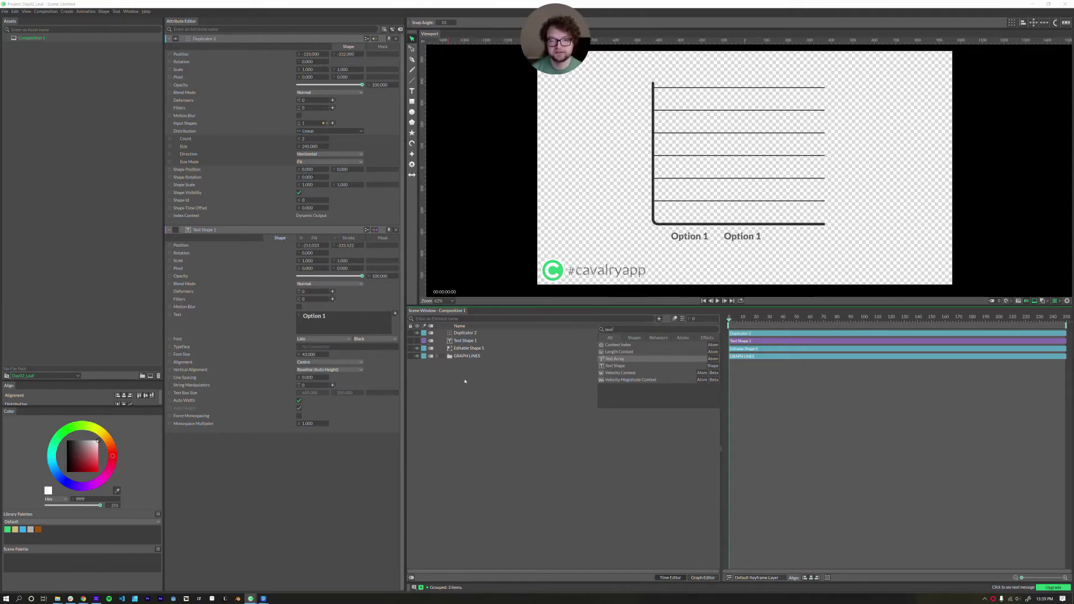
key(Return)
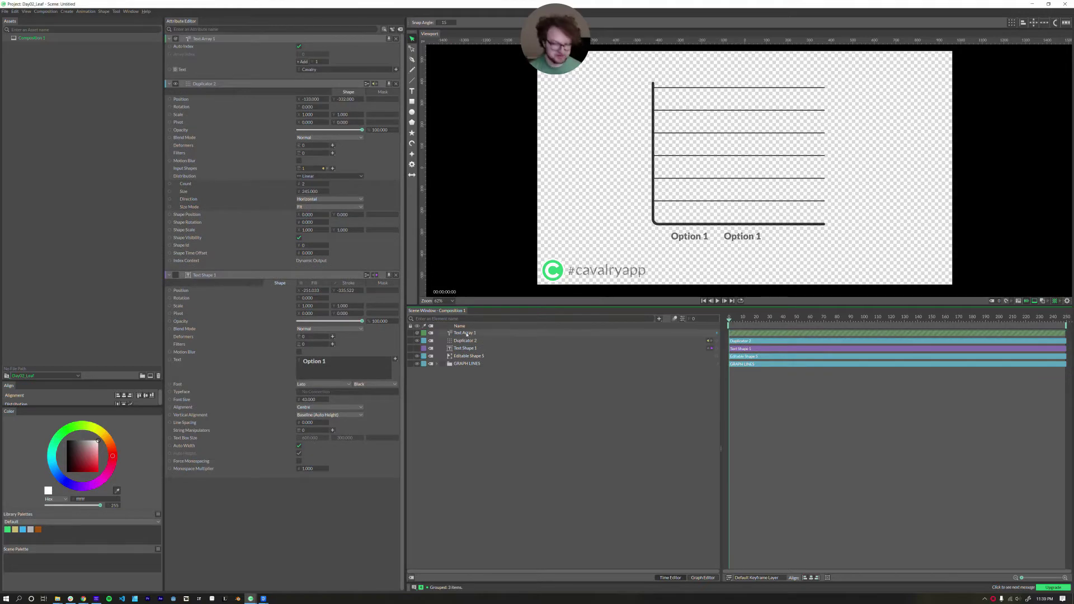
click(467, 334)
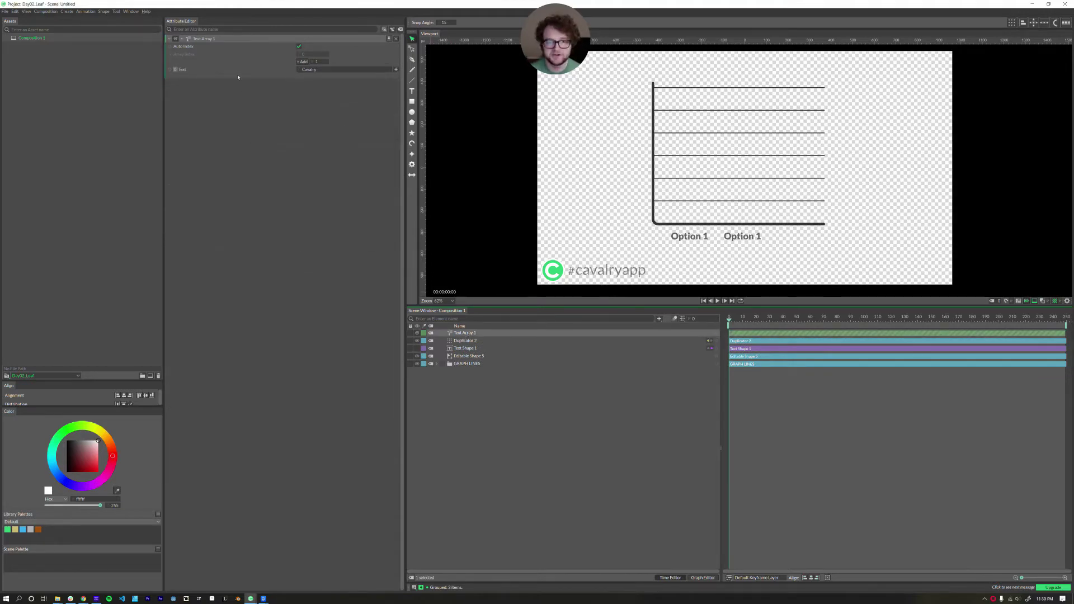
- Fill the Text Array with two entries, "Option 1" and "Option 2", and connect it to the Text attribute of the text layer
click(454, 348)
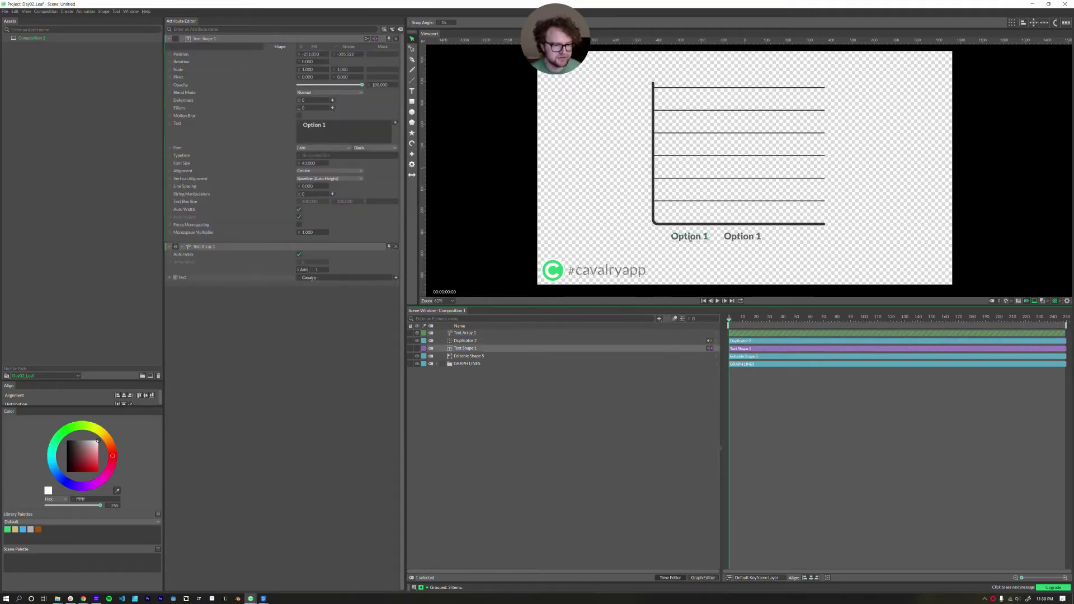
click(303, 270)
double_click(309, 278)
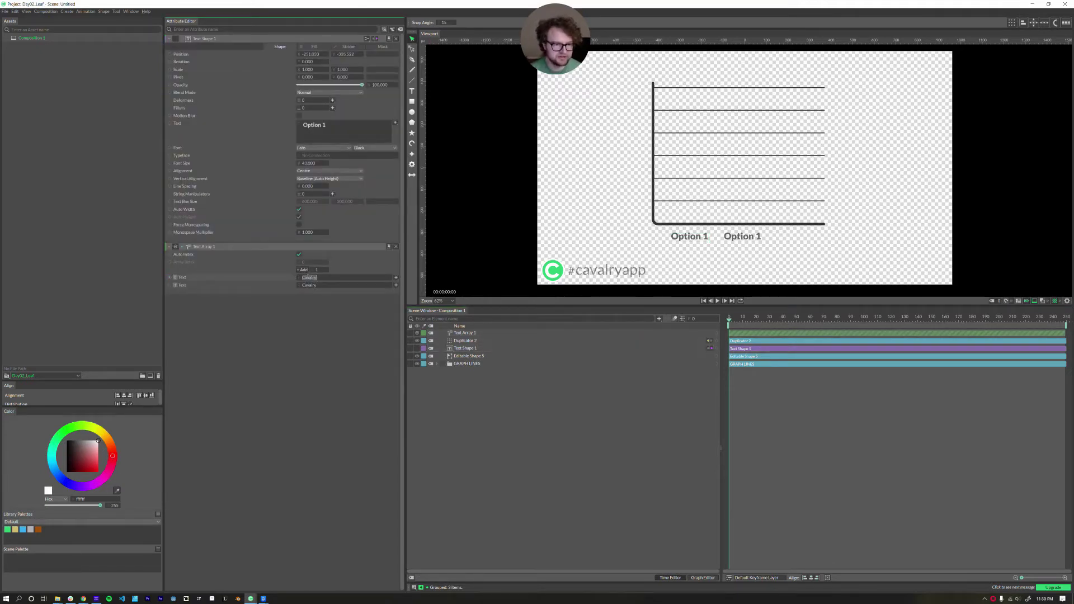
text(Option 1)
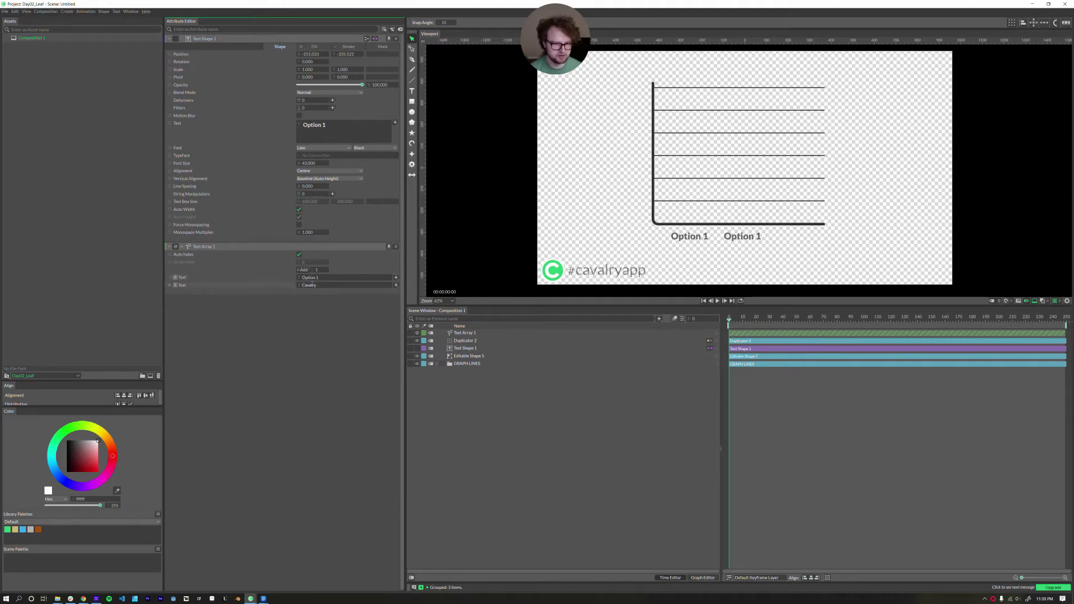
double_click(309, 286)
text(Option 2)
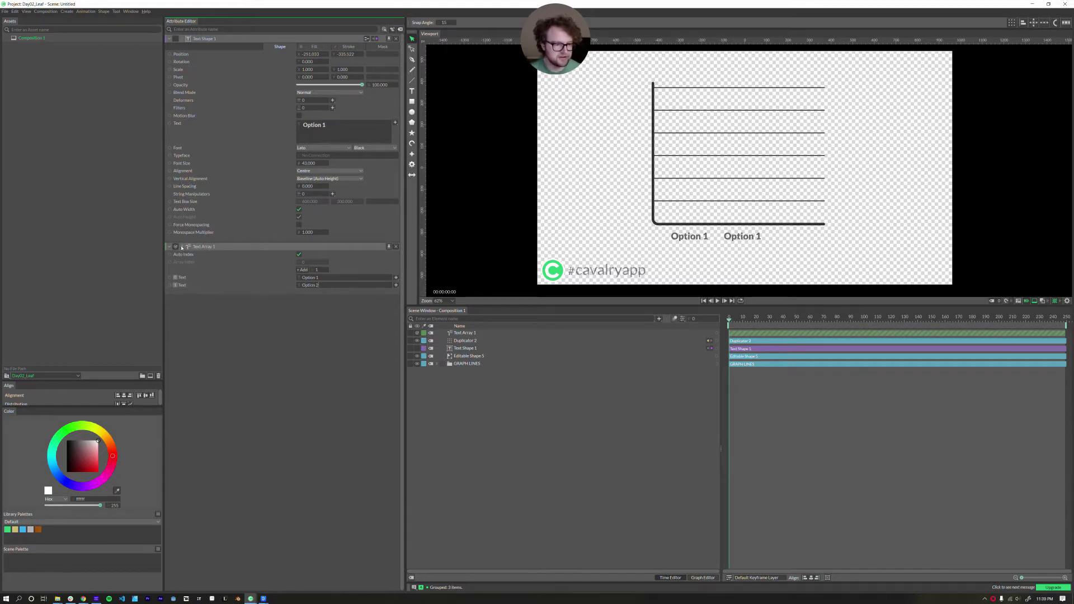
drag(182, 248, 178, 125)
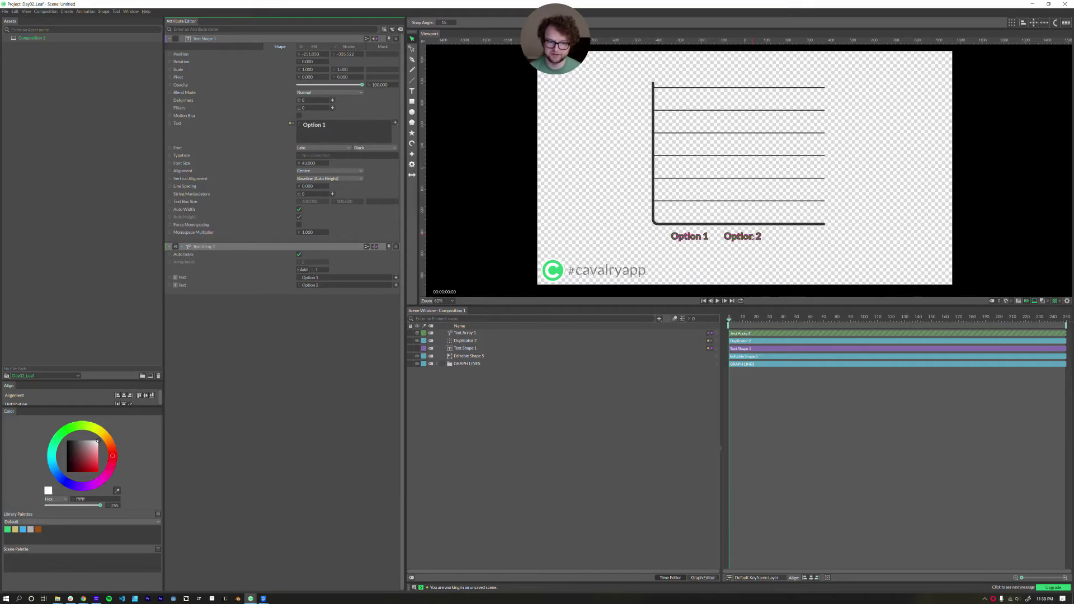
- Try changing the first Text Array entry to "Option 0" and restore it to "Option 1"
click(330, 278)
key(BackSpace)
text(1)
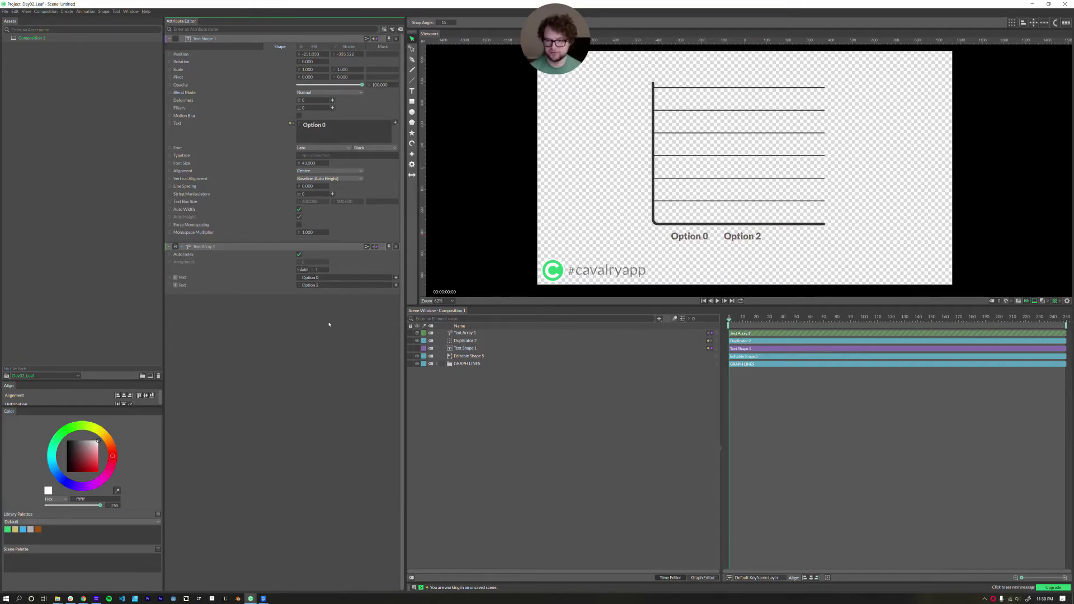
key(Return)
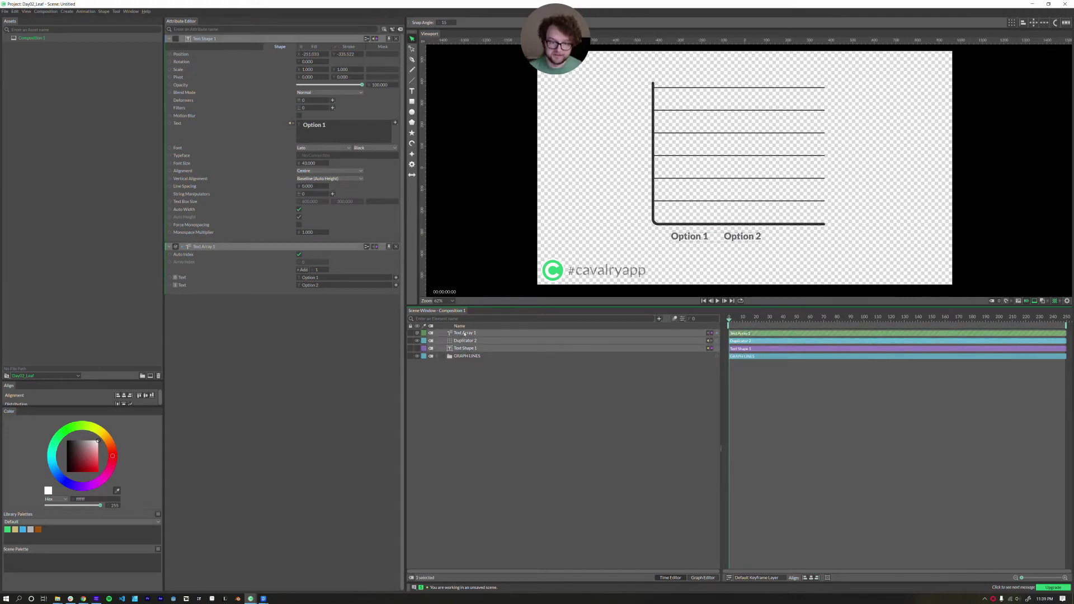
- Group the Text Array, its Duplicator and the text layer, and name the group "LABELS"
key(ctrl+g)
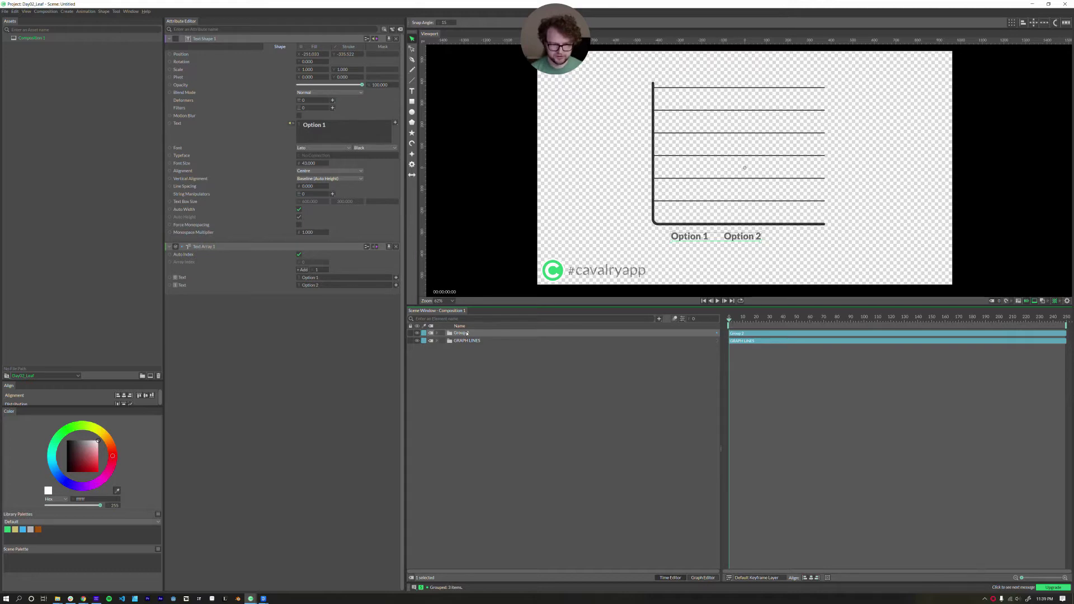
double_click(467, 334)
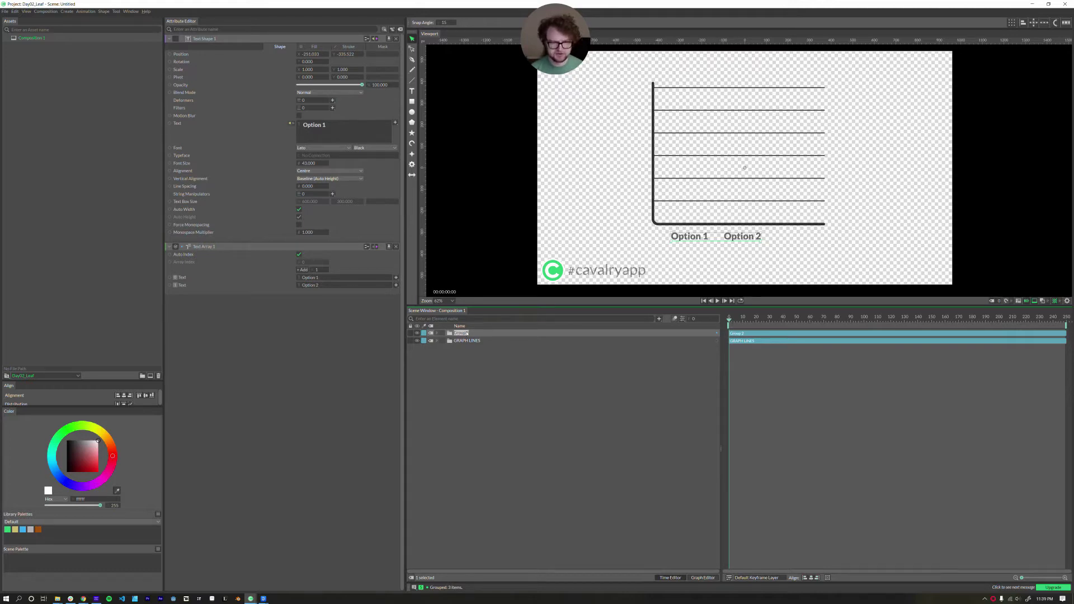
text(LABELS)
key(Return)
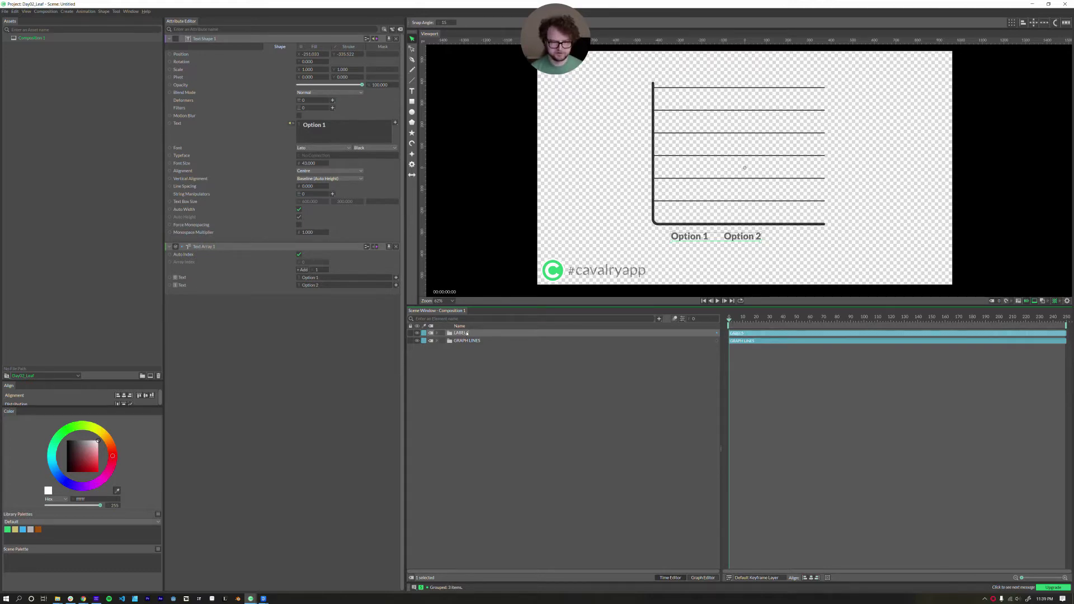
click(470, 368)
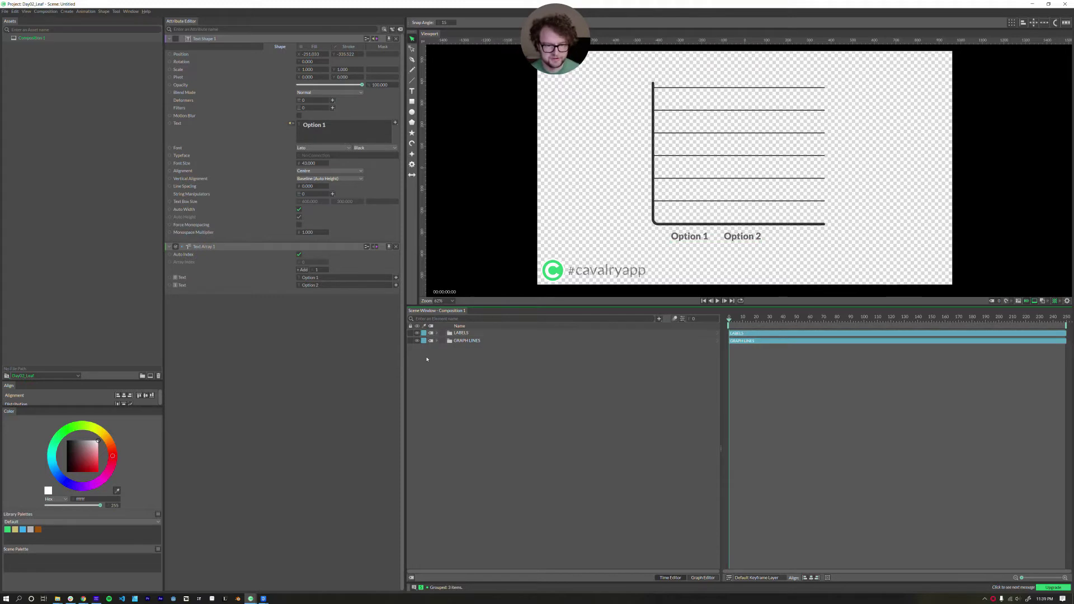
- Draw a rectangle about 201 by 102 on the bottom axis above the "Option 1" label, and undo an extra default rectangle
click(412, 102)
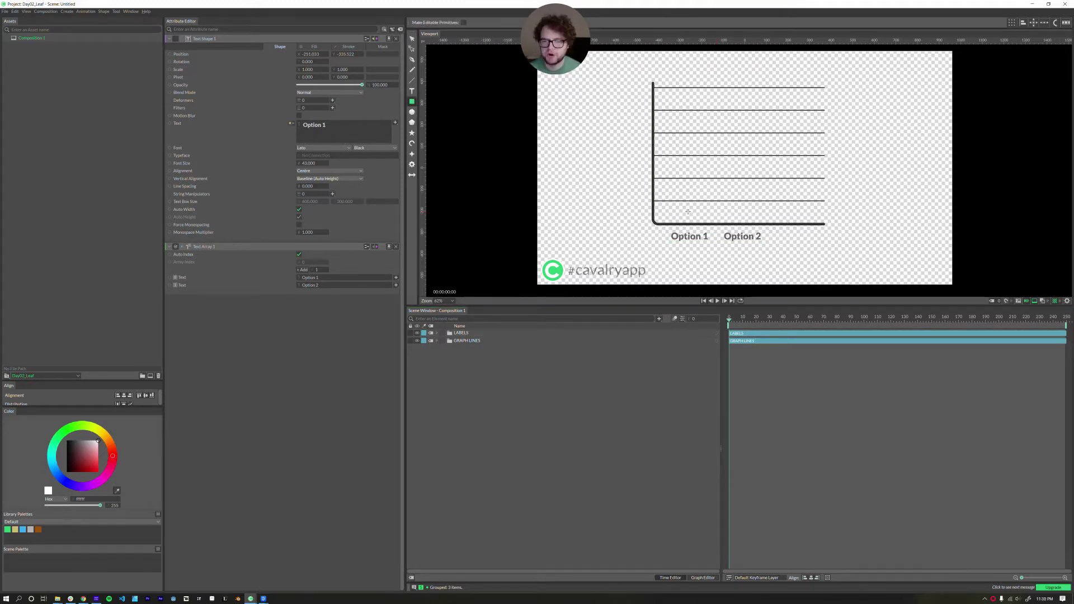
drag(668, 203, 712, 224)
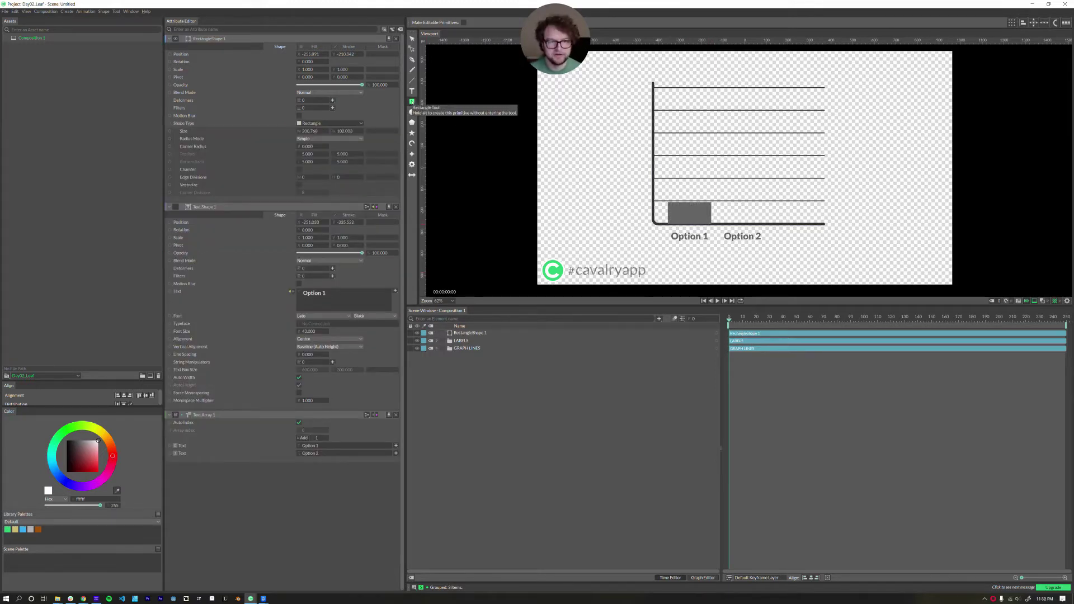
alt+click(412, 101)
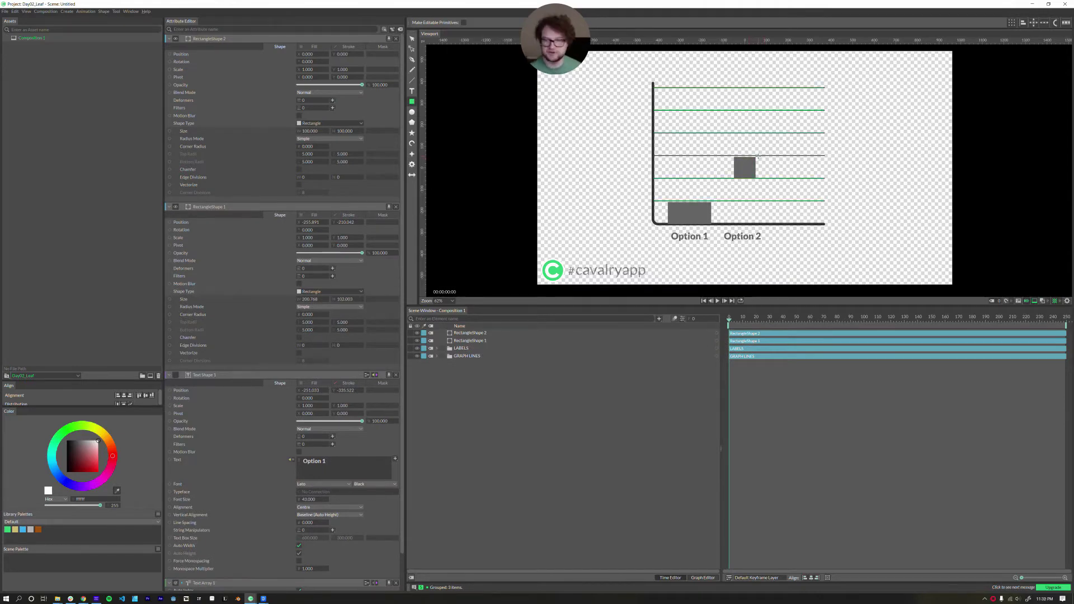
key(ctrl+z)
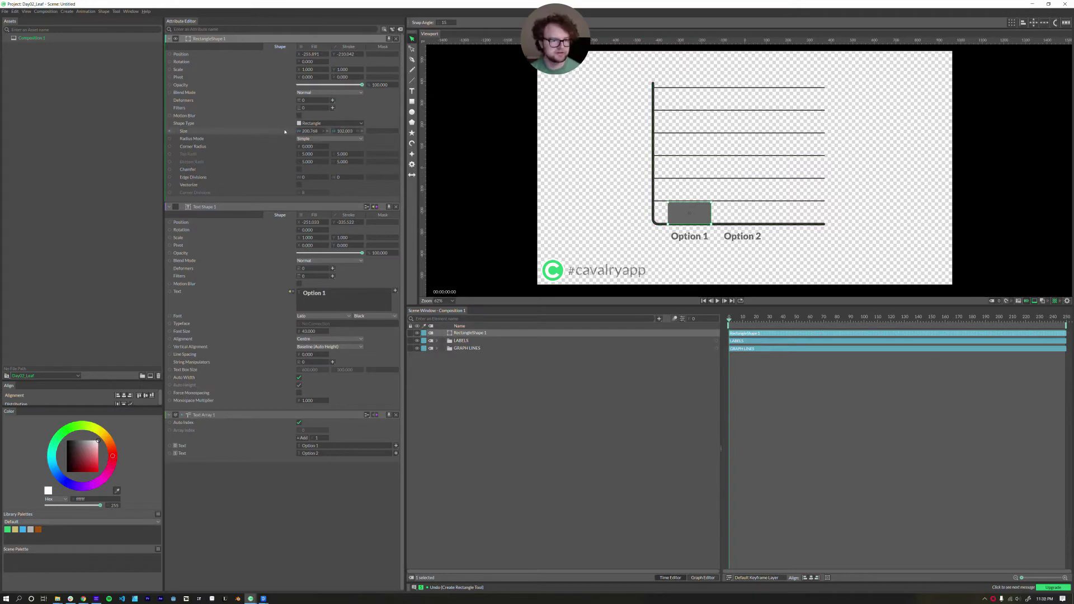
- Try a uniform corner radius on the rectangle in Simple radius mode and return it to 0
click(328, 138)
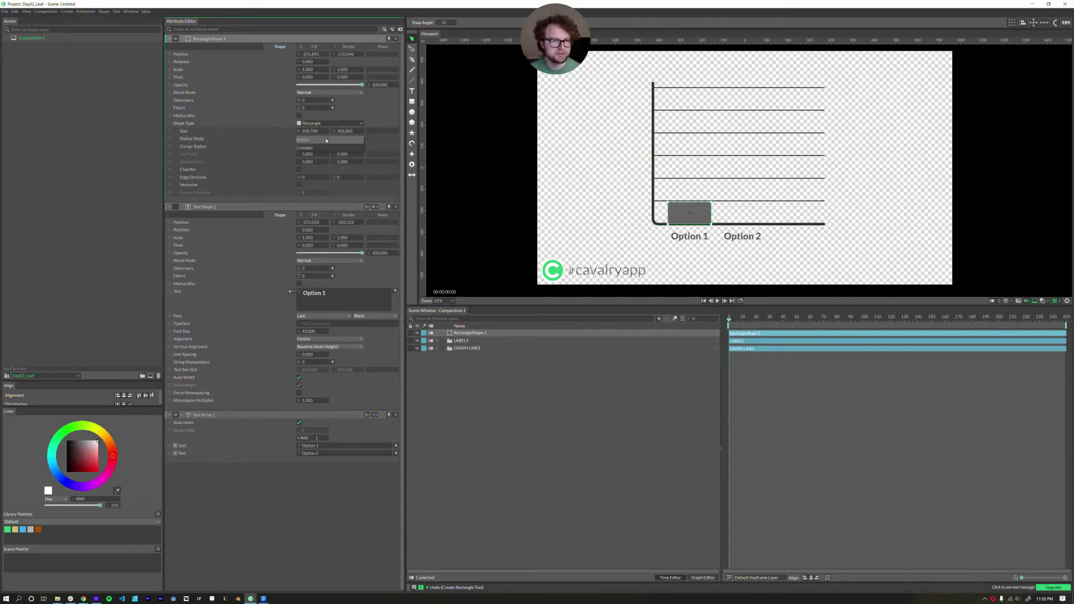
click(318, 151)
click(322, 139)
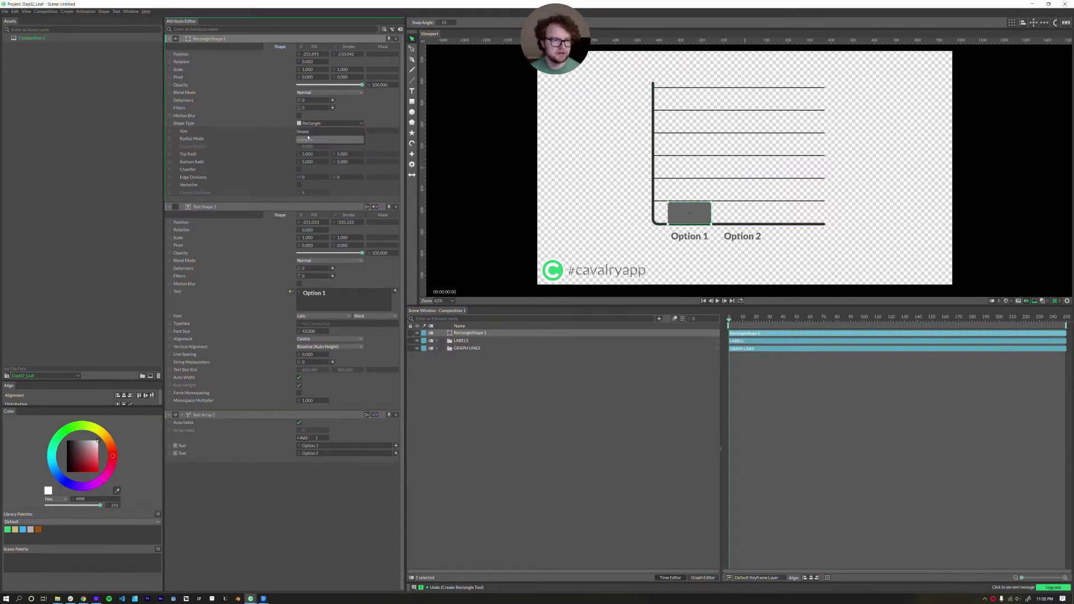
click(311, 144)
drag(307, 147, 321, 148)
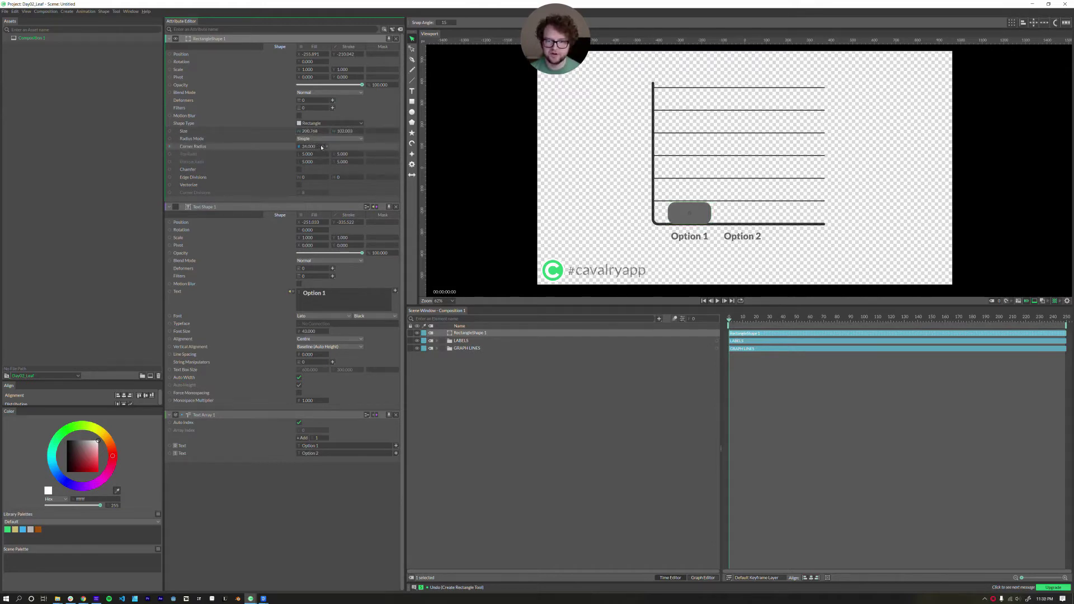
scroll(700, 212, up, 6)
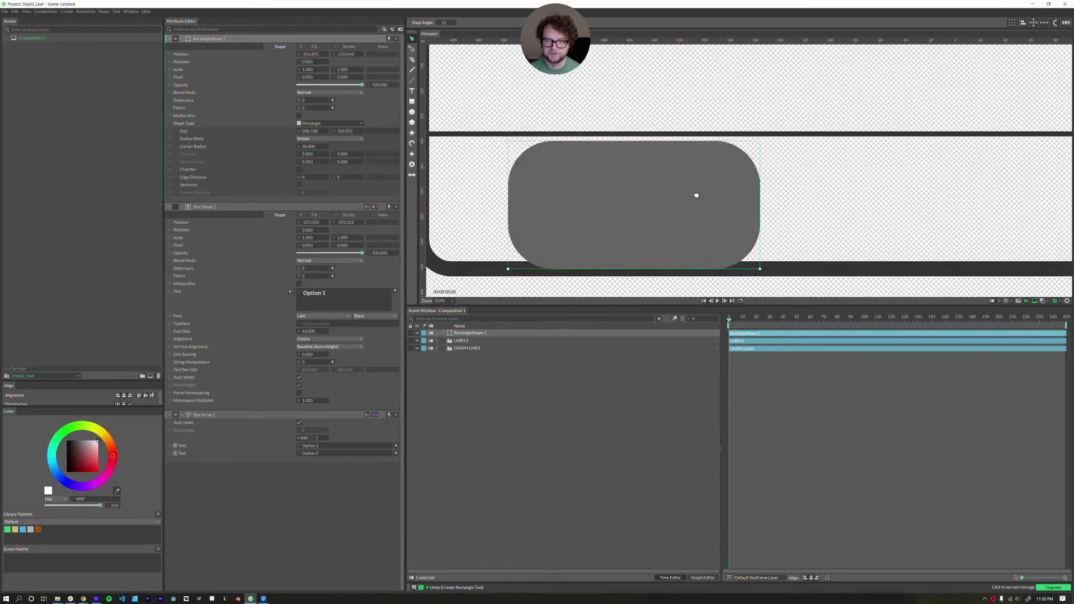
scroll(697, 194, down, 1)
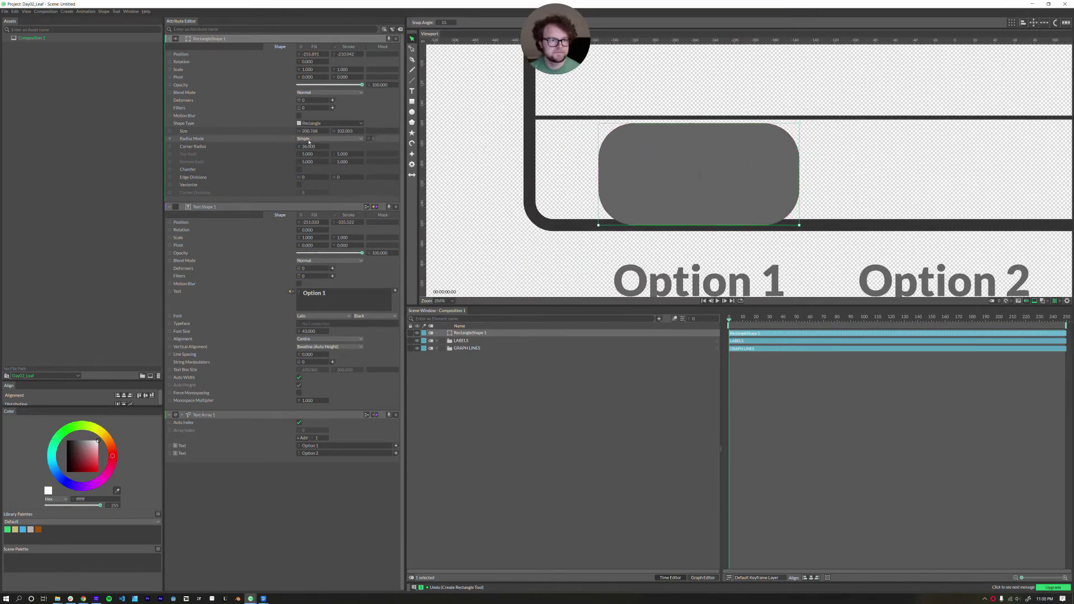
mouse_move(306, 148)
mouse_down()
mouse_move(289, 150)
mouse_move(319, 150)
mouse_move(291, 153)
mouse_up()
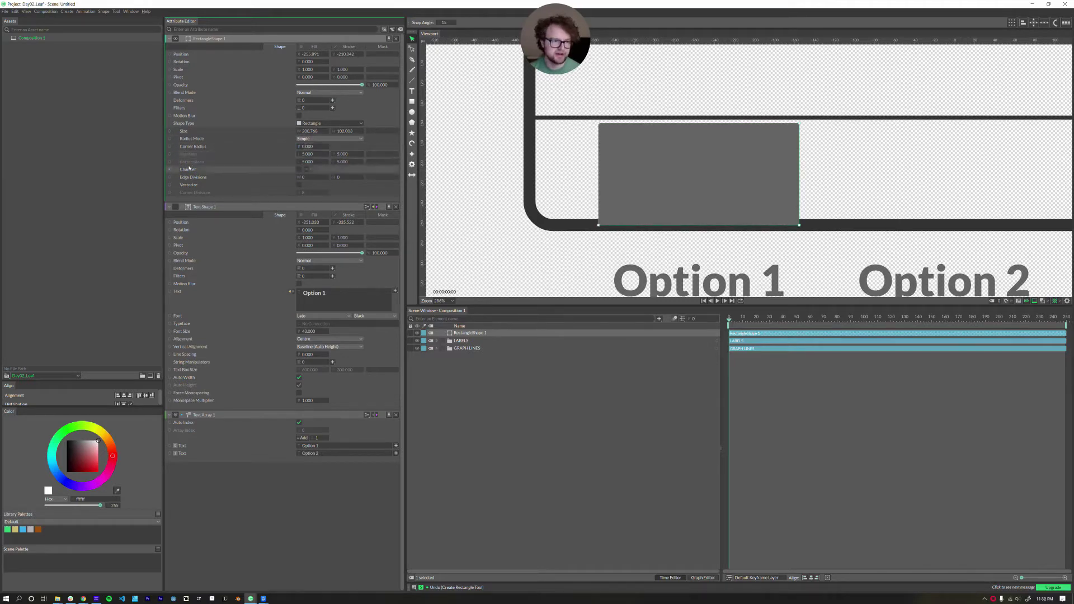
- Switch the rectangle's radius mode to Complex and set both bottom radii to 0
click(306, 139)
click(306, 147)
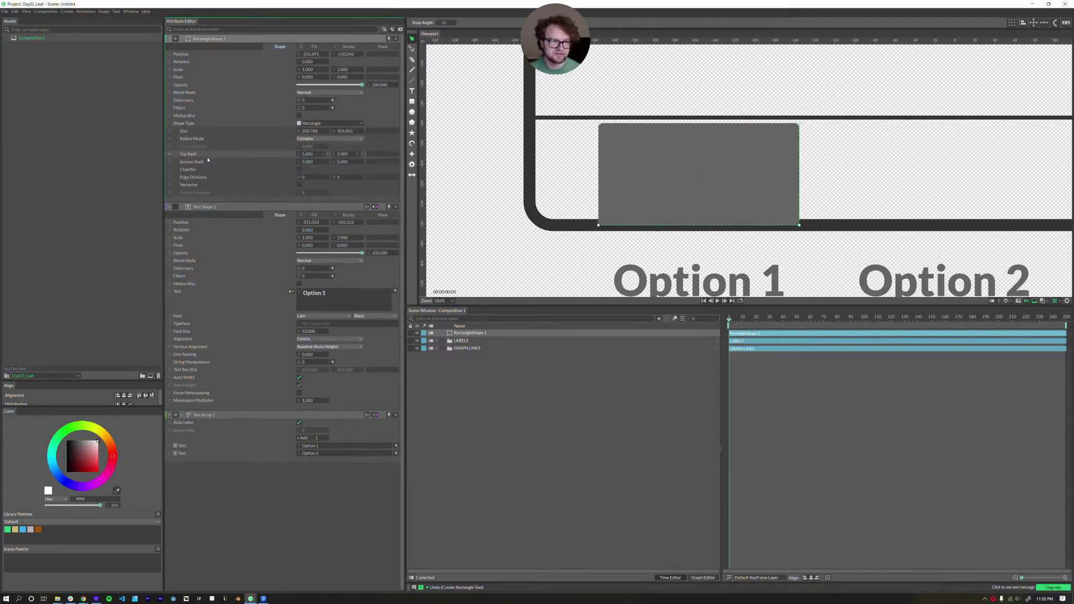
drag(309, 163, 262, 163)
drag(341, 162, 311, 155)
- Set both top radii of the rectangle to 20
click(311, 155)
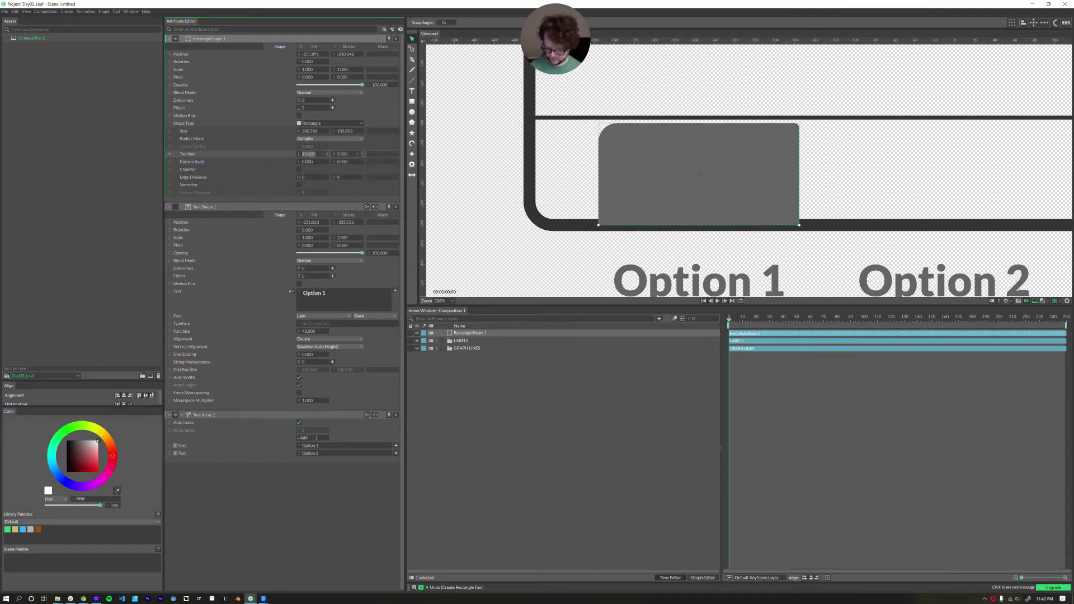
text(20)
key(Return)
key(Tab)
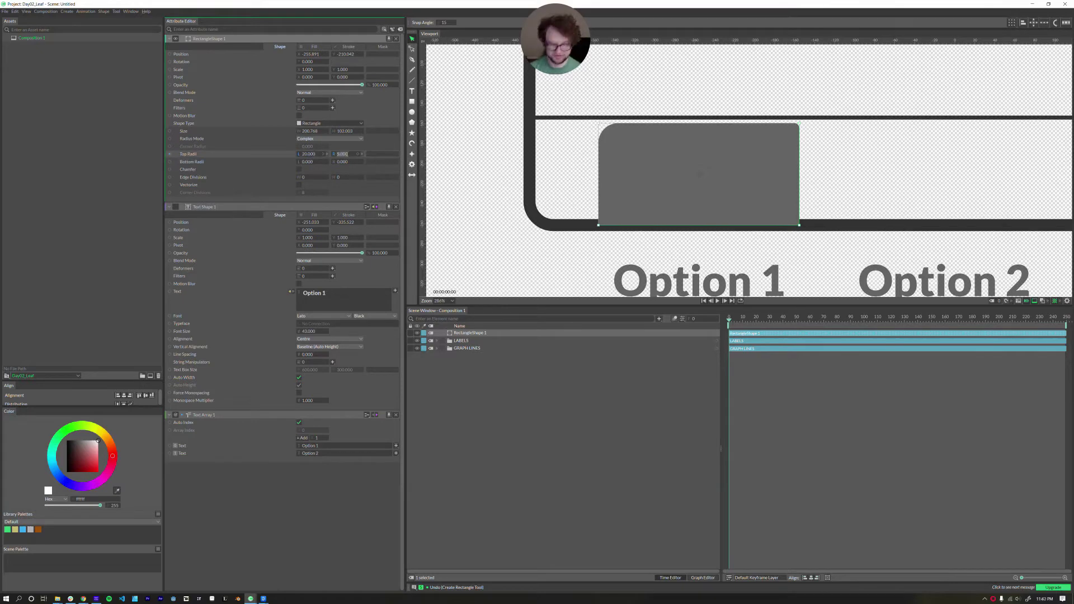
text(20)
key(Return)
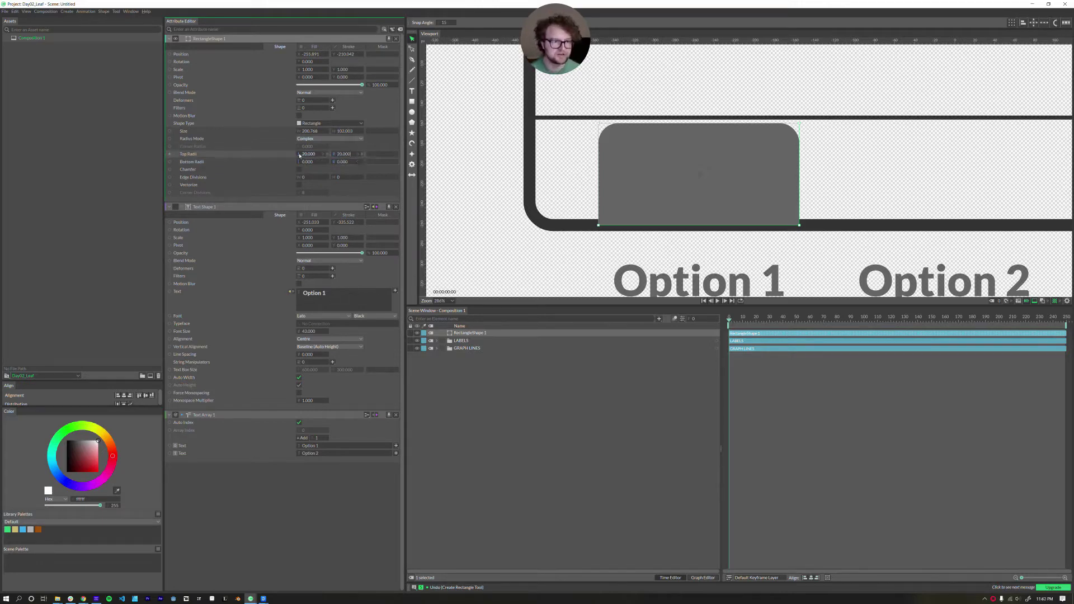
- Connect the rectangle's first top radius to the second so both match, and undo a trial change of the value
drag(299, 155, 344, 156)
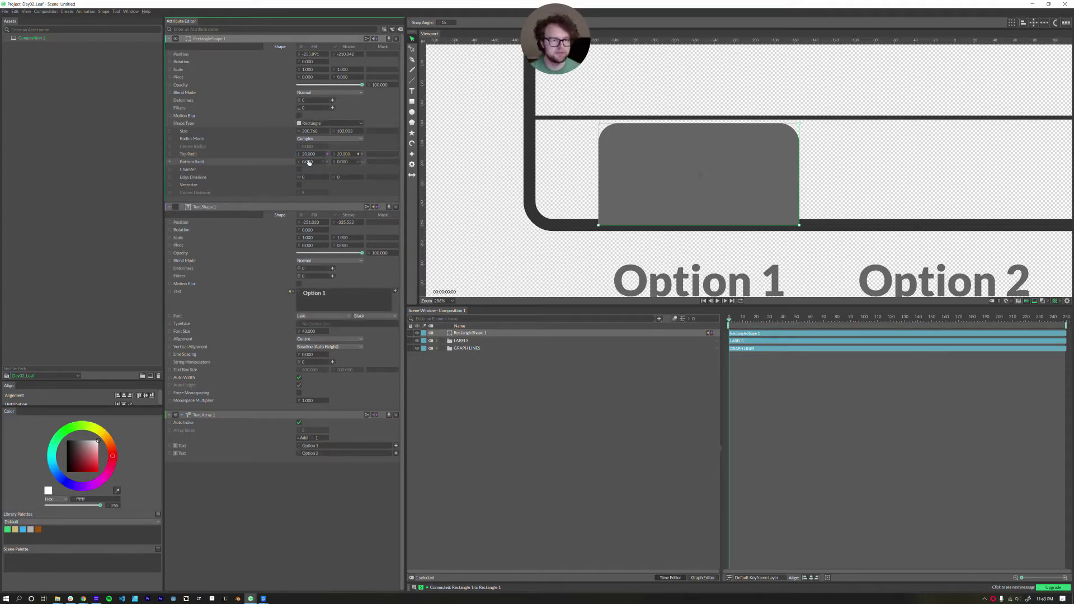
drag(308, 156, 308, 158)
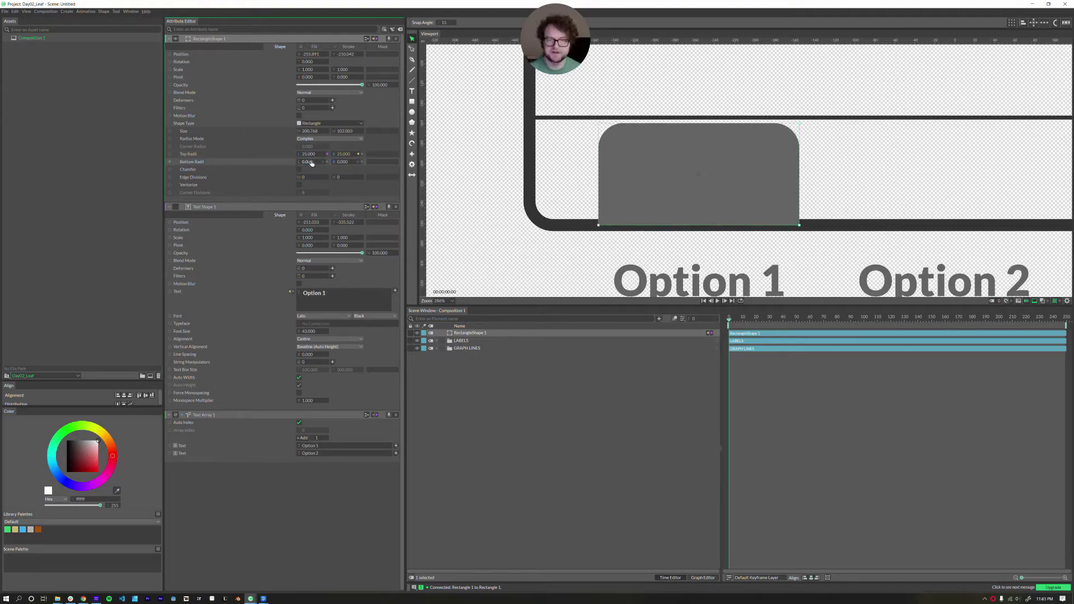
key(ctrl+z)
- Rename the rectangle layer "Bar"
scroll(614, 131, down, 5)
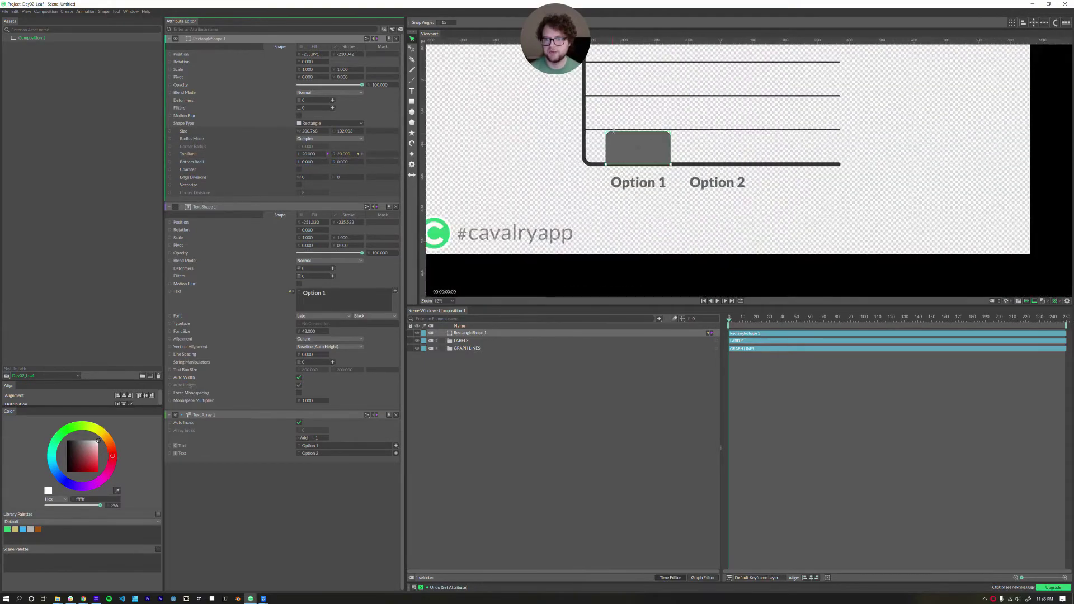
scroll(614, 132, down, 2)
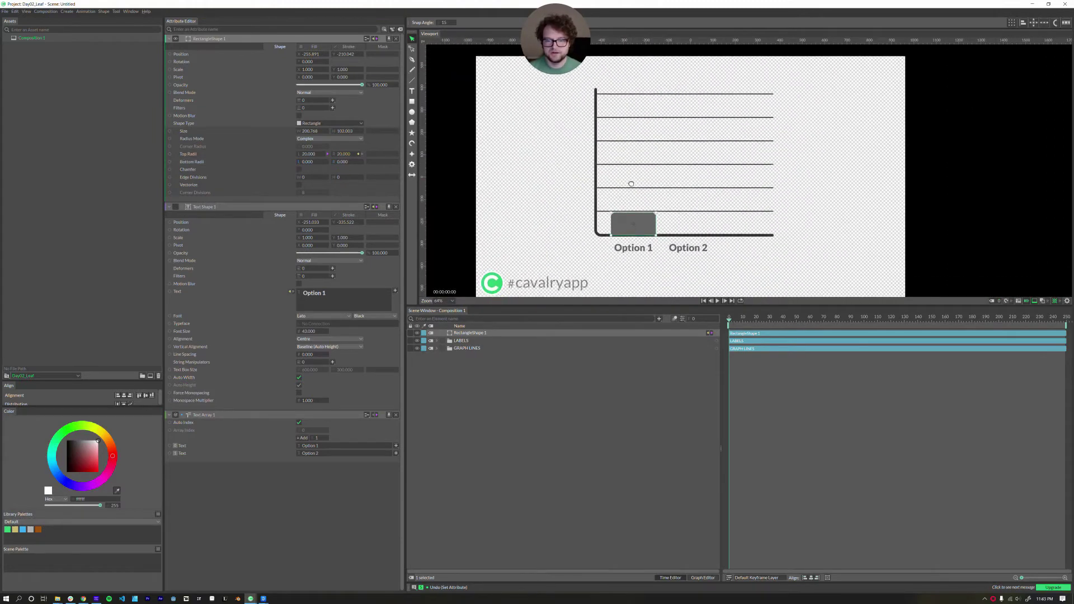
double_click(470, 333)
text(Bar)
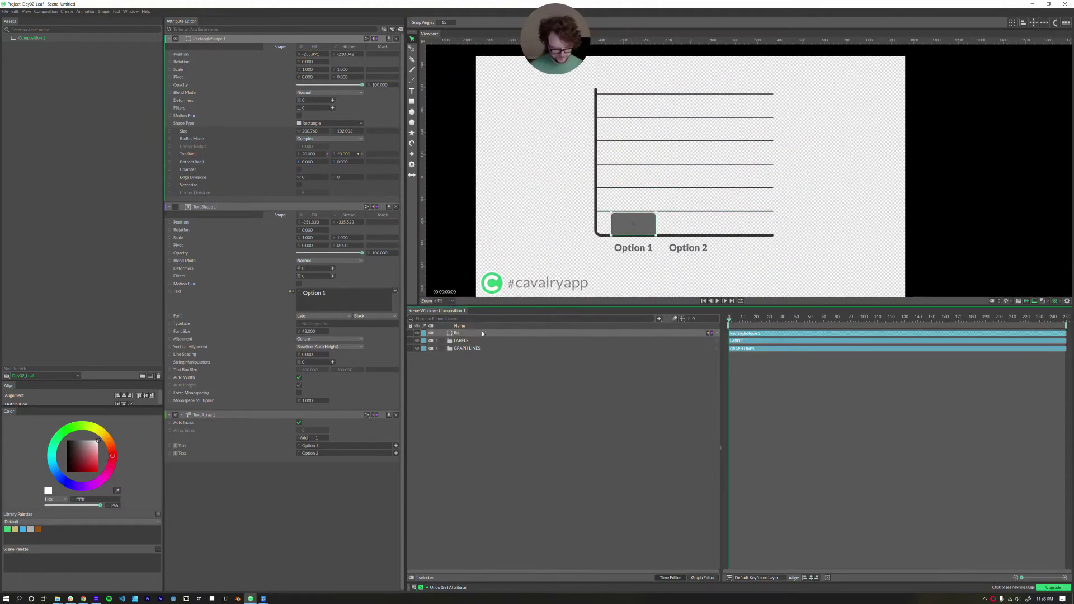
key(Return)
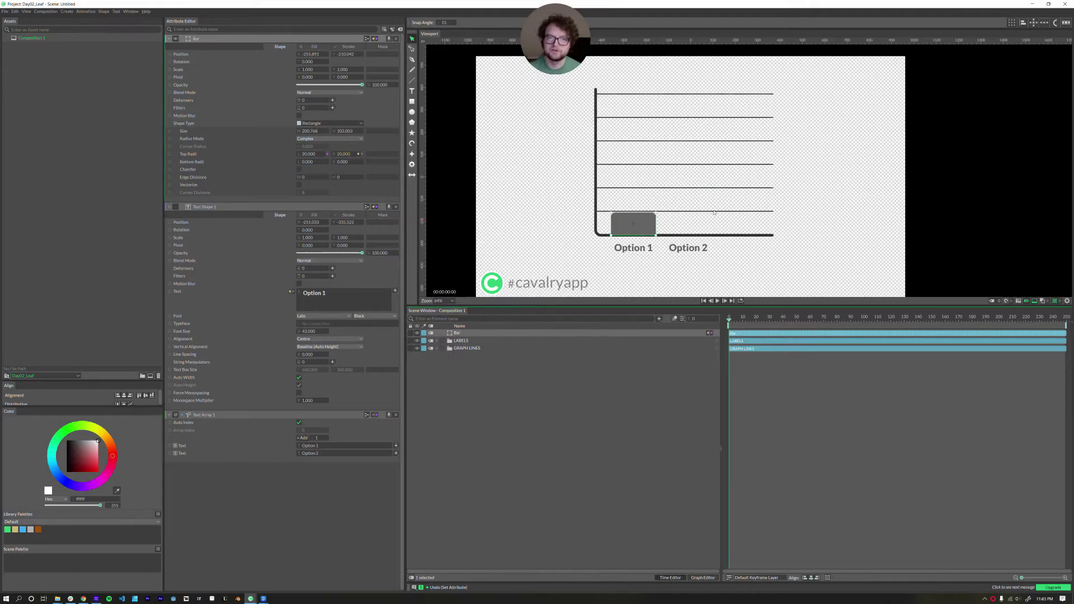
- Duplicate the Bar with a Linear Duplicator, count 2 and size 248, placing the two bars above the option labels
click(1011, 22)
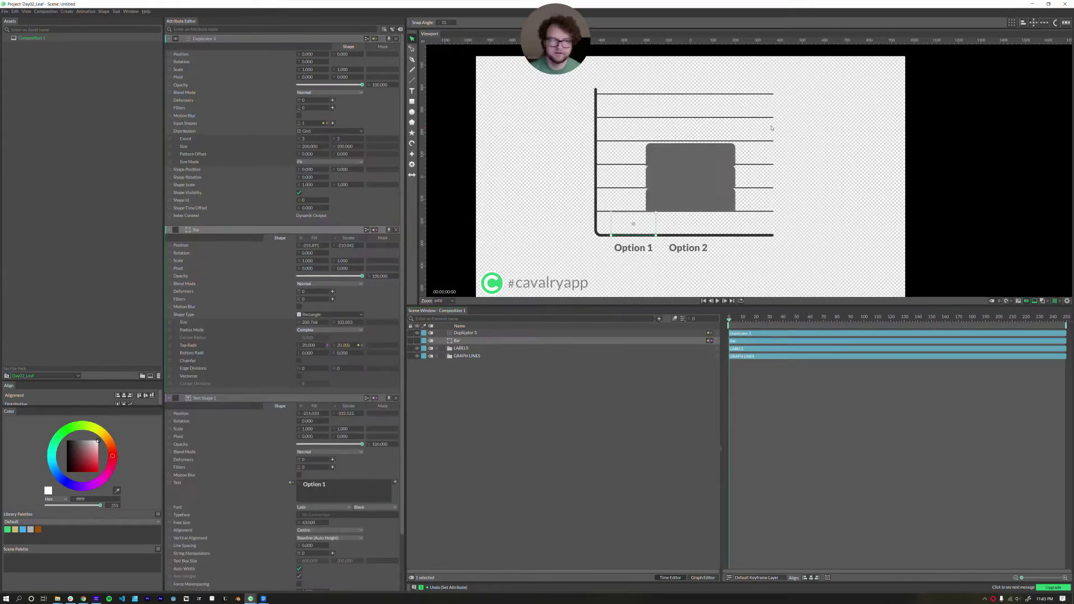
scroll(307, 134, down, 1)
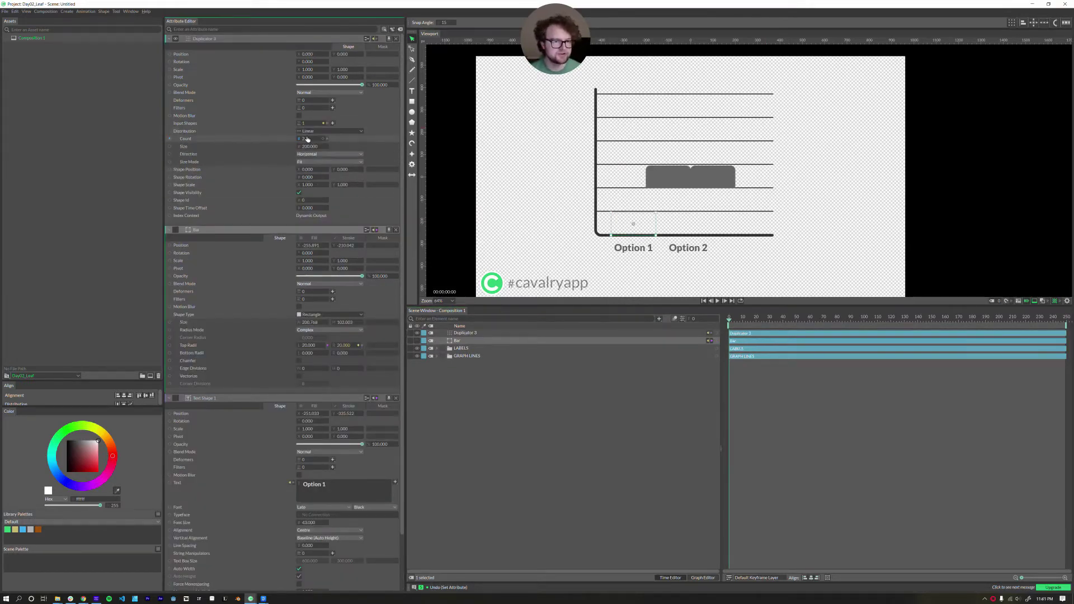
drag(307, 146, 328, 146)
drag(320, 56, 262, 62)
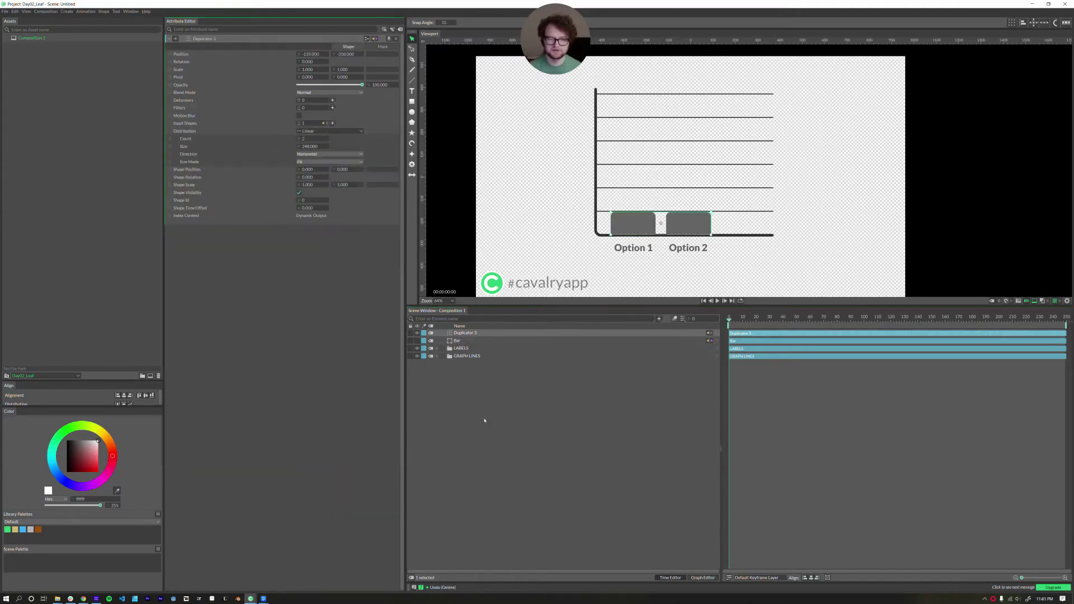
- Try increasing the Bar's height to see how the duplicated bars grow, and undo the change
click(485, 420)
click(460, 333)
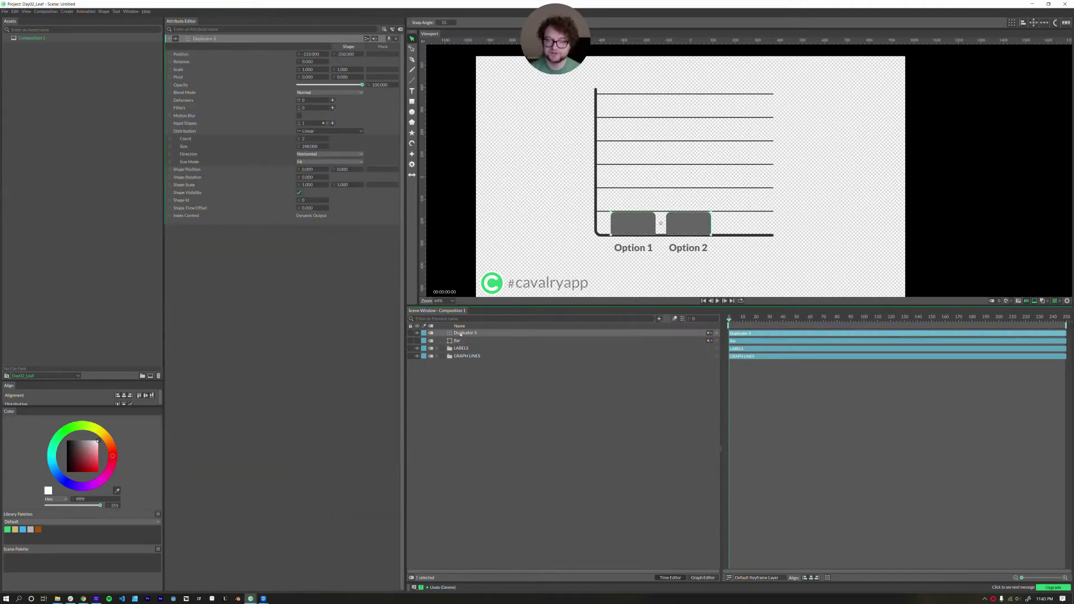
click(457, 341)
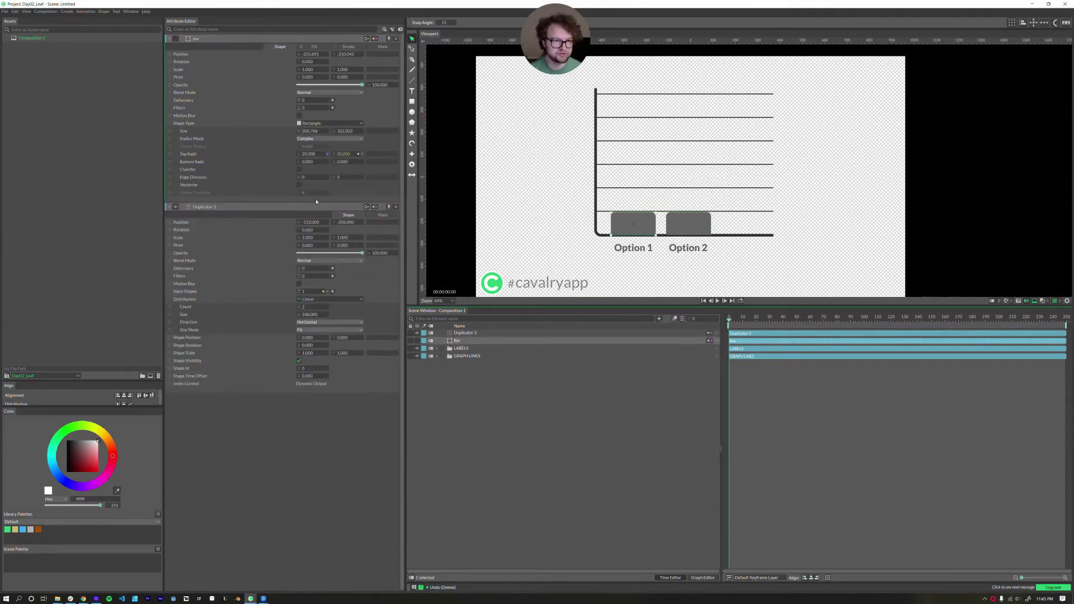
drag(344, 131, 431, 137)
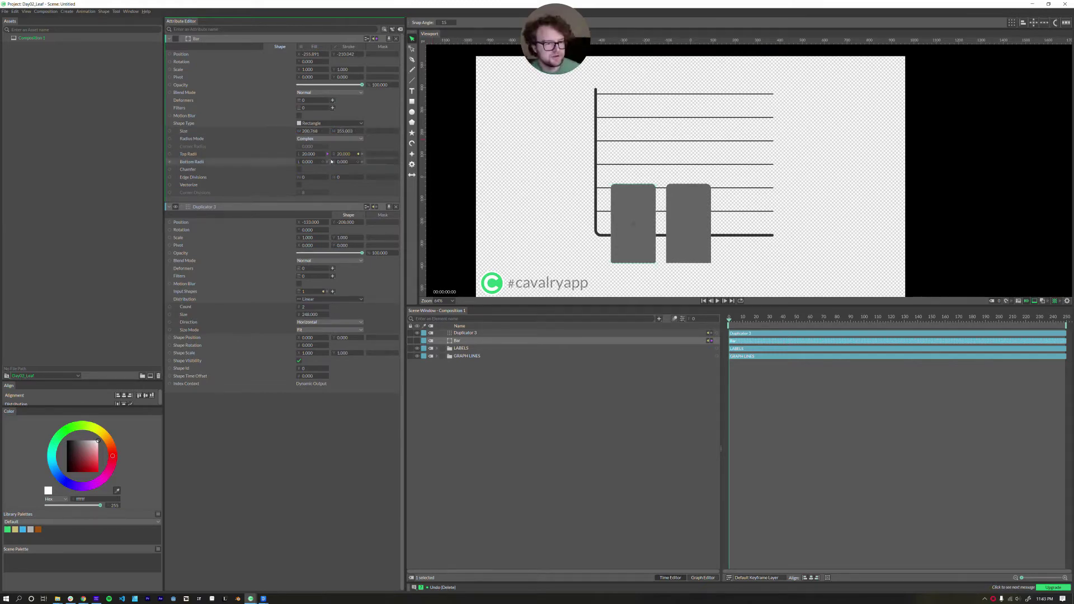
key(ctrl+z)
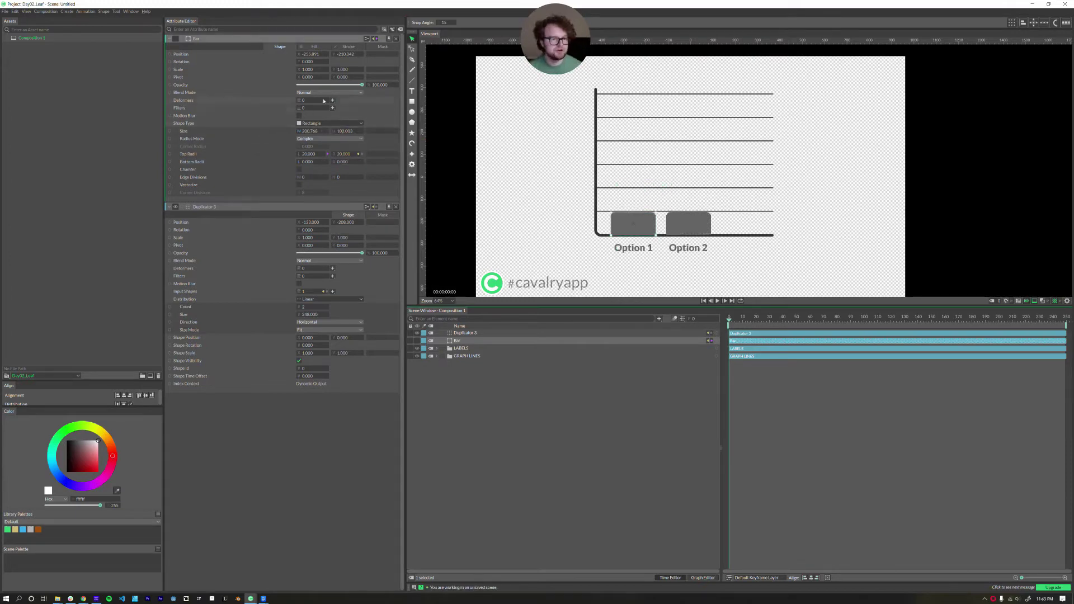
- Add an Align deformer to the Bar and set its Y alignment to 1
click(333, 101)
click(342, 111)
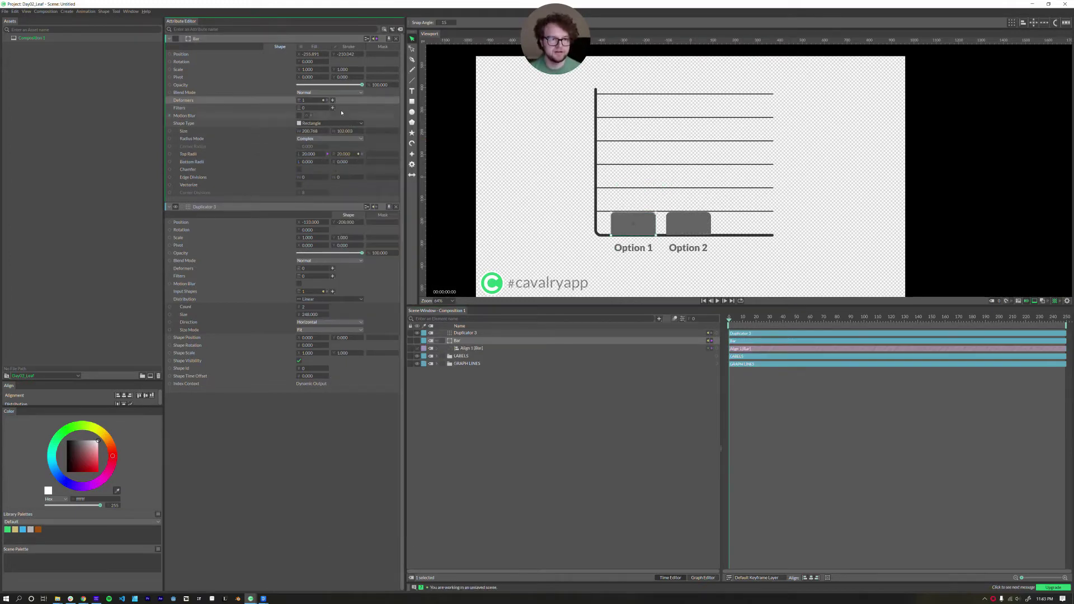
click(470, 348)
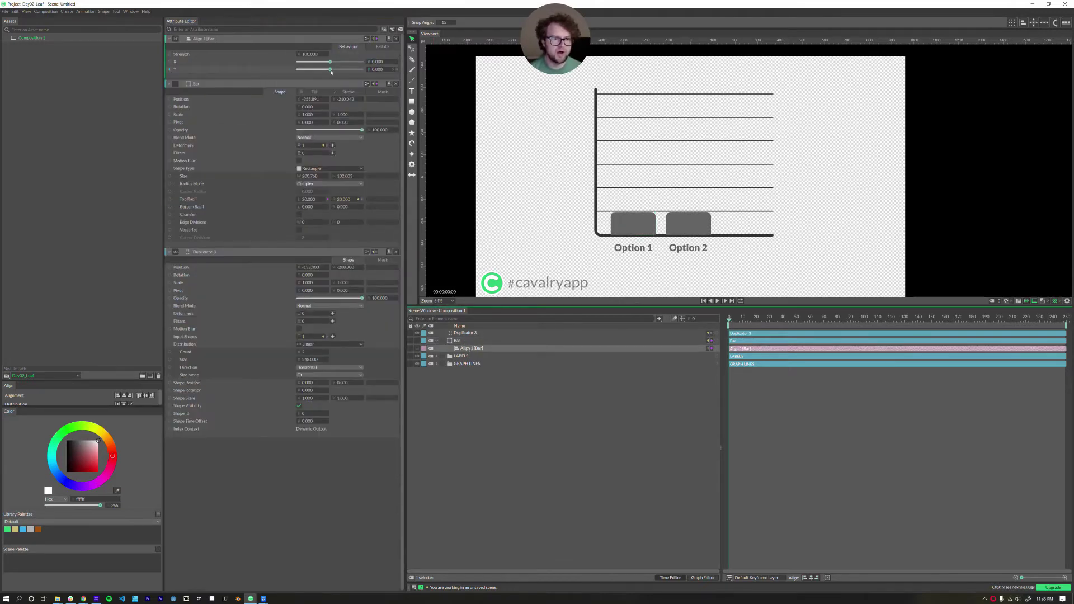
drag(330, 69, 390, 71)
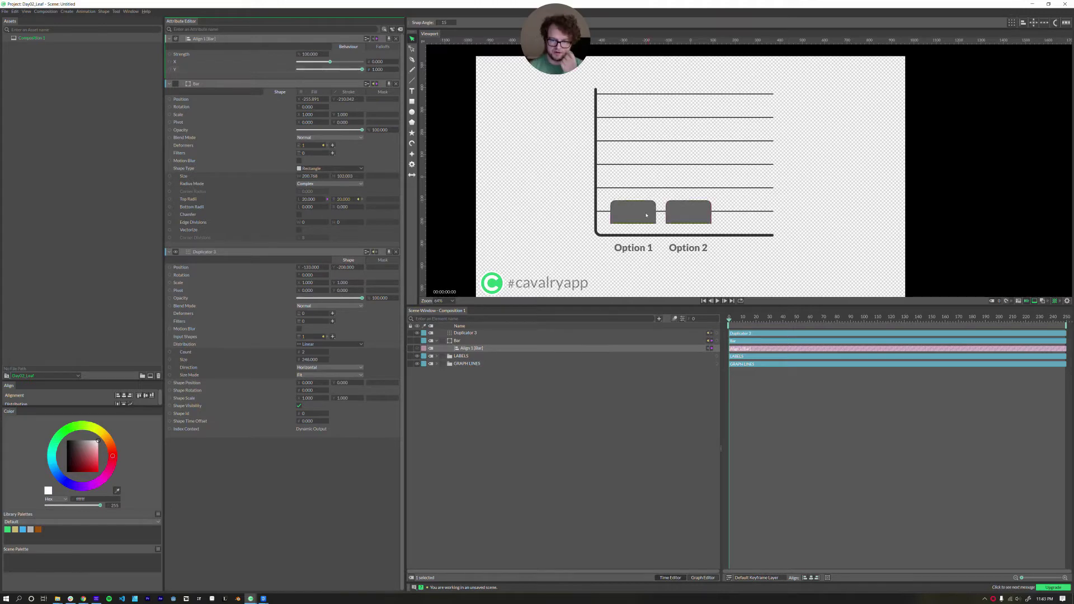
- Try setting the Align deformer's Y value back to about 0 to compare the bar's origin, and undo the change
click(644, 216)
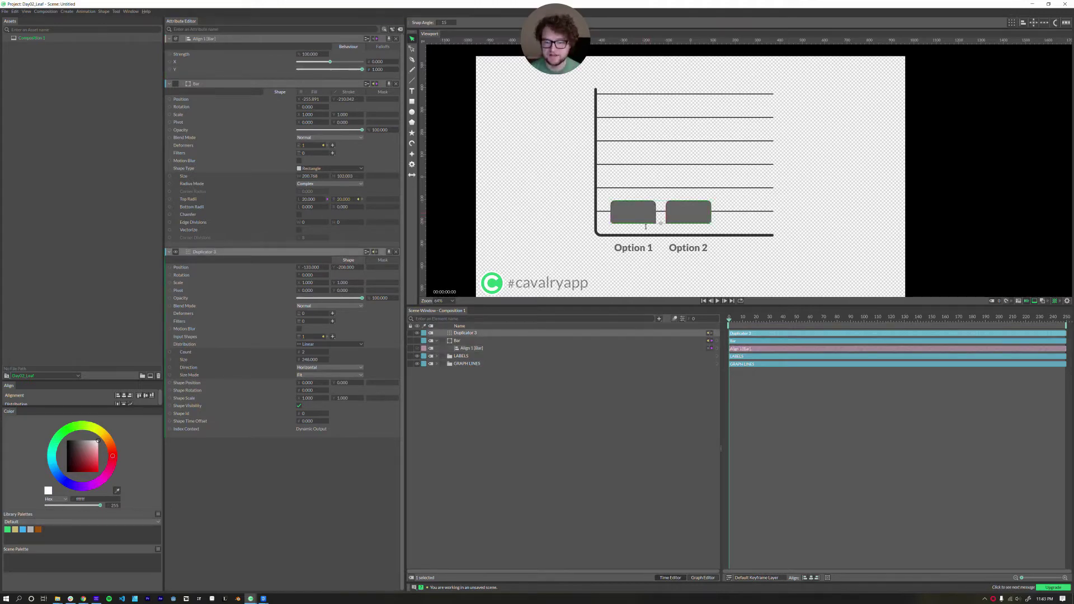
click(636, 227)
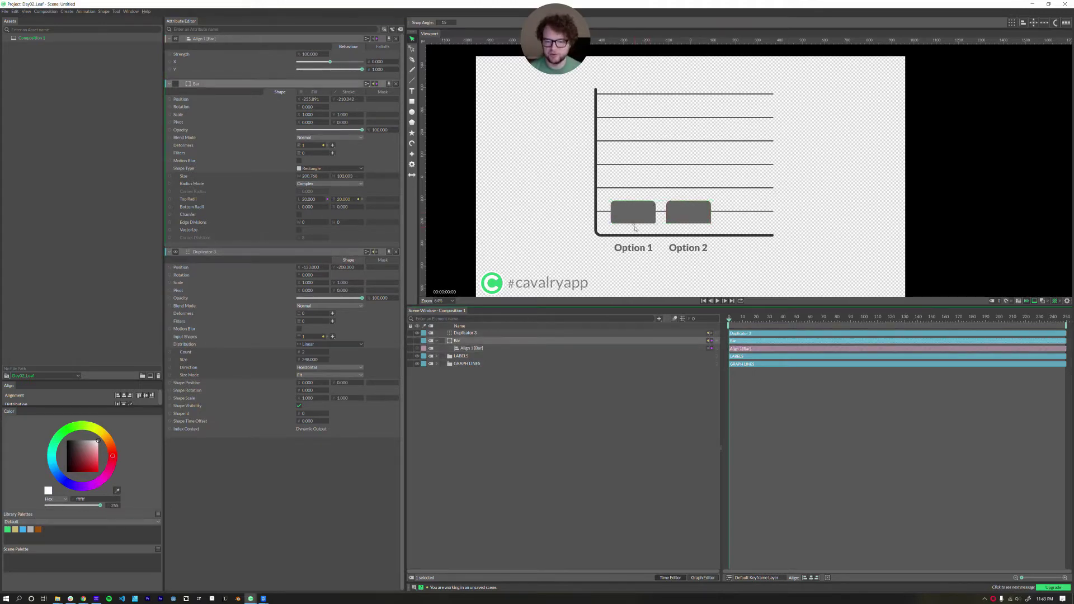
click(460, 348)
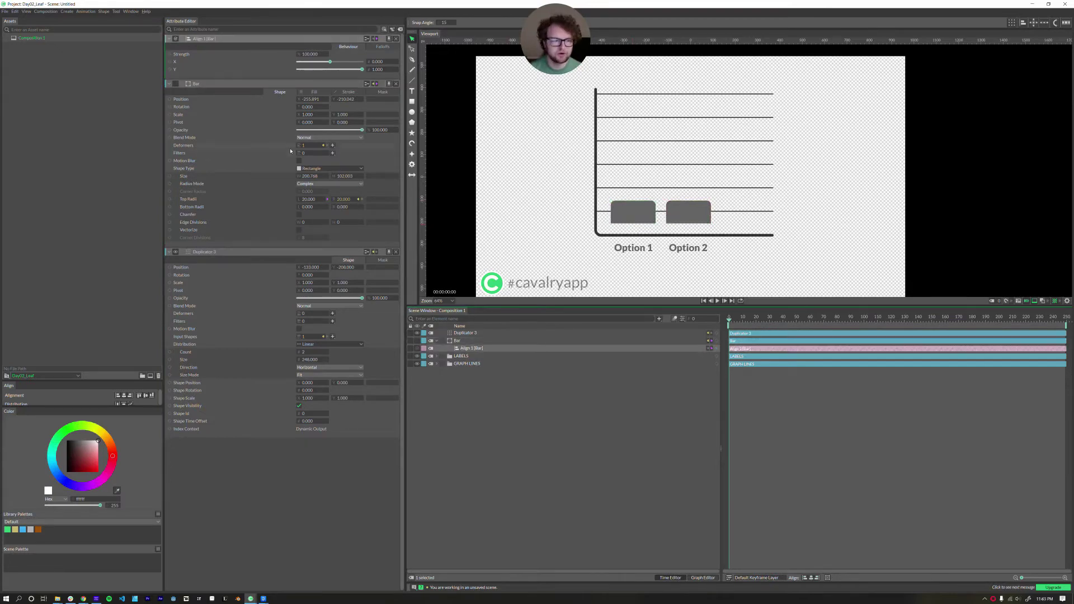
click(332, 69)
click(457, 340)
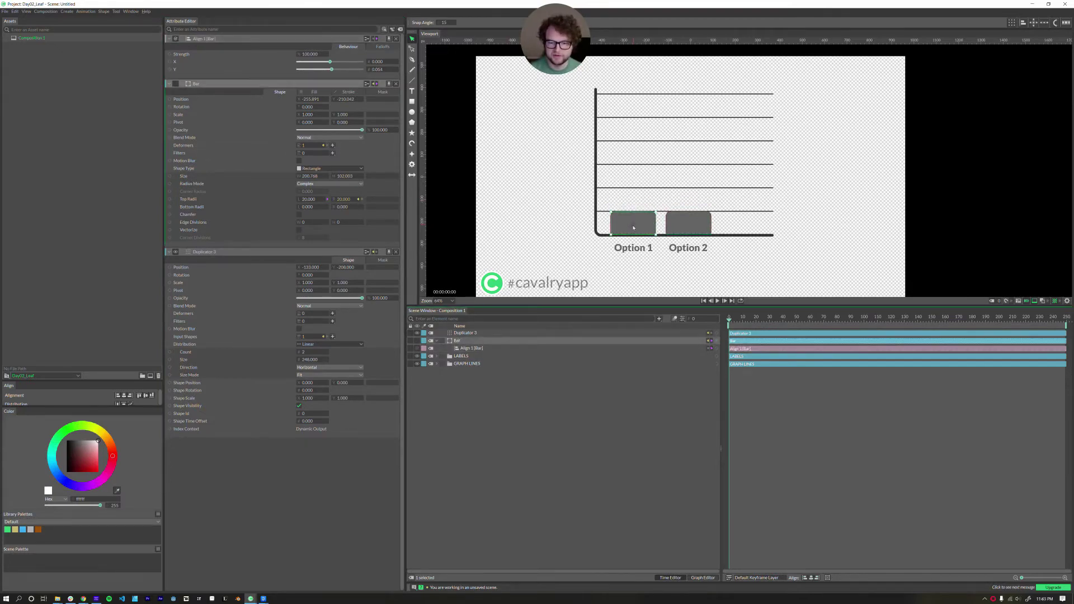
key(ctrl+z)
key(ctrl+z)
key(ctrl+z)
key(ctrl+z)
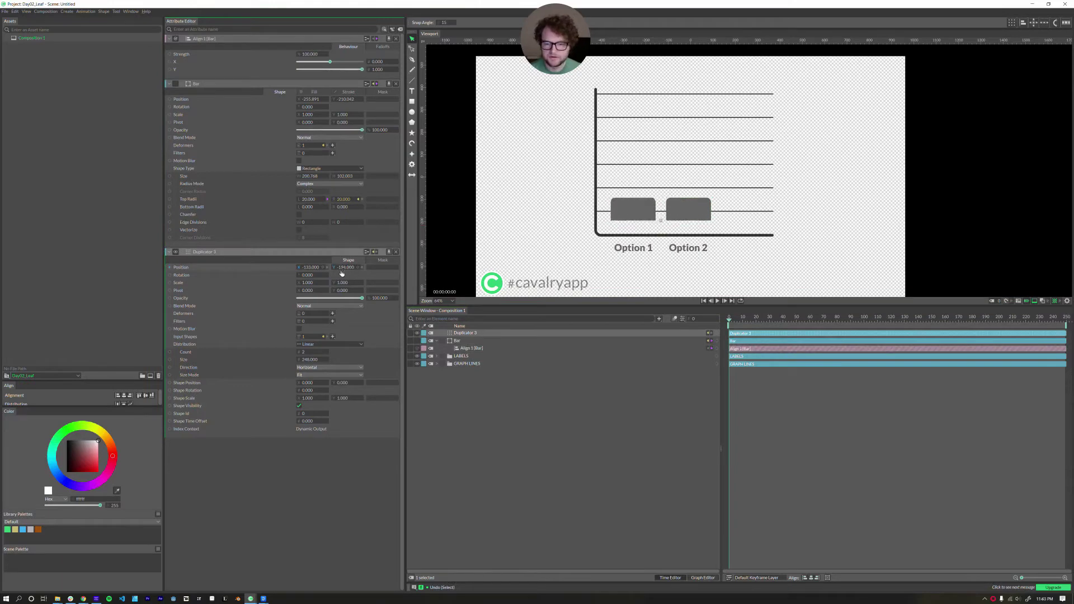
- Move the bars' Duplicator down to Y about -261 so they sit on the baseline, and undo a trial change of the Bar's height
drag(341, 273, 324, 277)
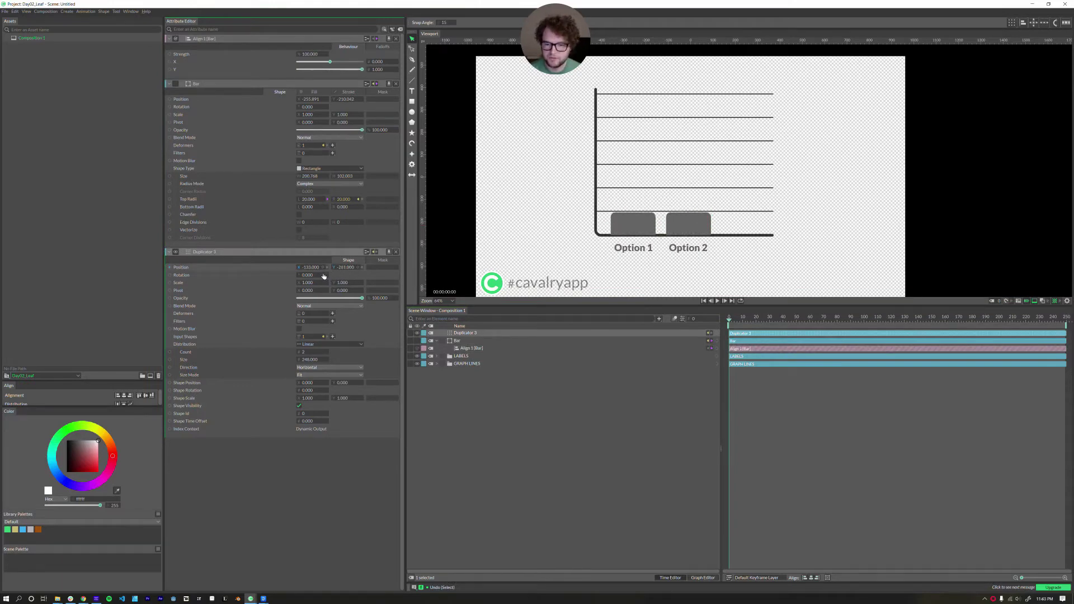
drag(342, 176, 405, 216)
key(ctrl+z)
key(ctrl+z)
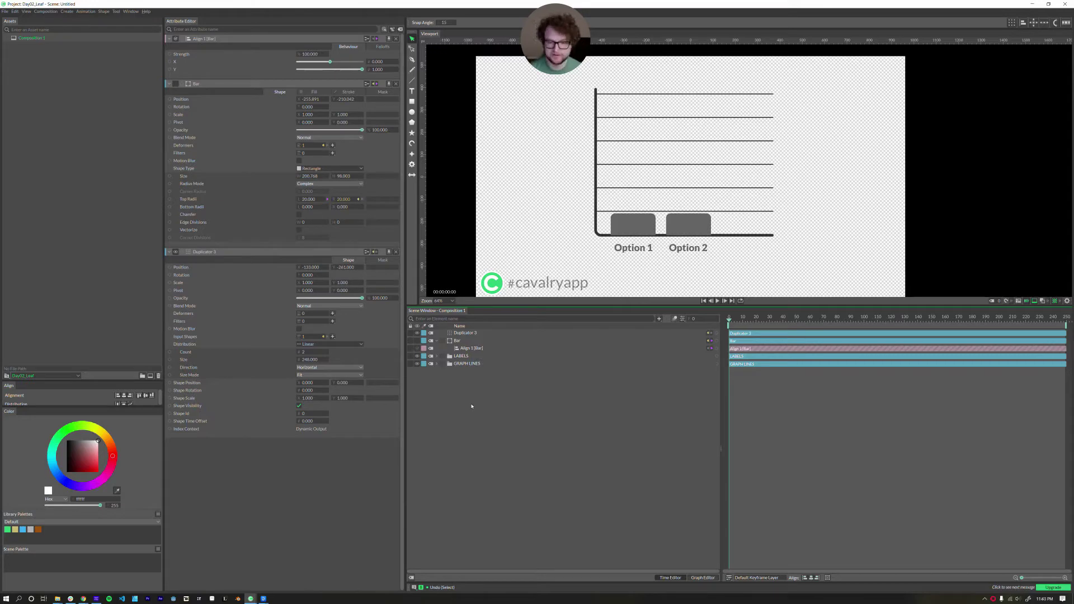
key(ctrl+.)
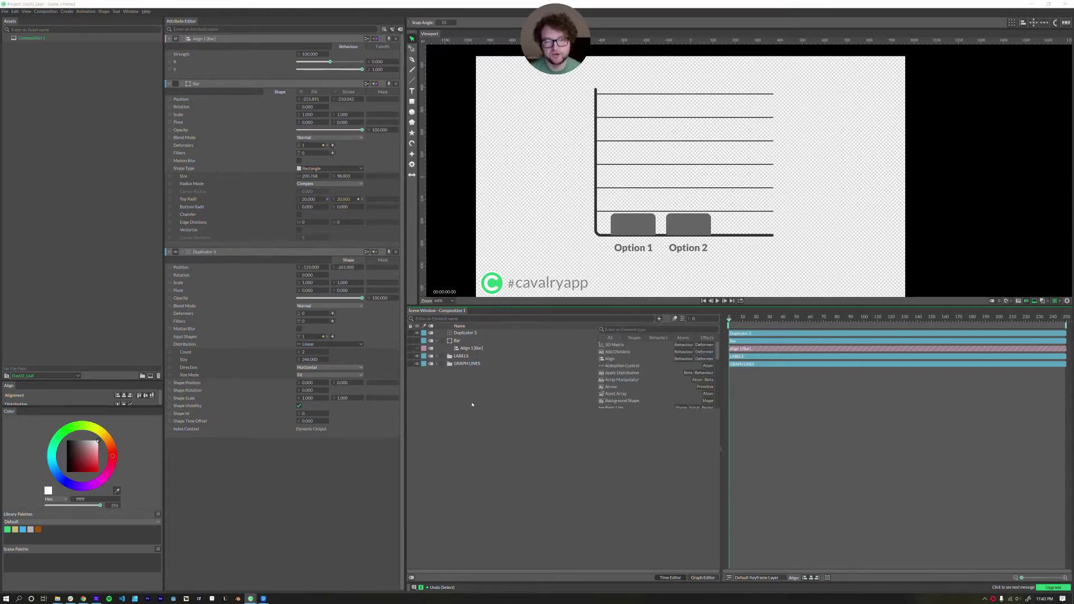
key(Escape)
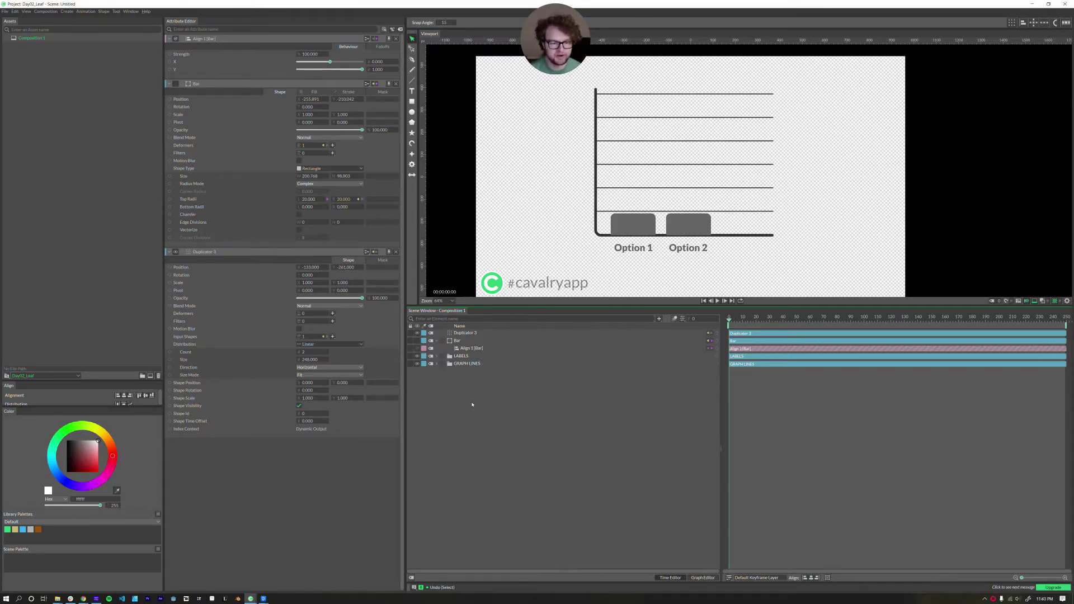
- Add a Value Array to the Y component of the Bar's size
click(465, 333)
click(463, 340)
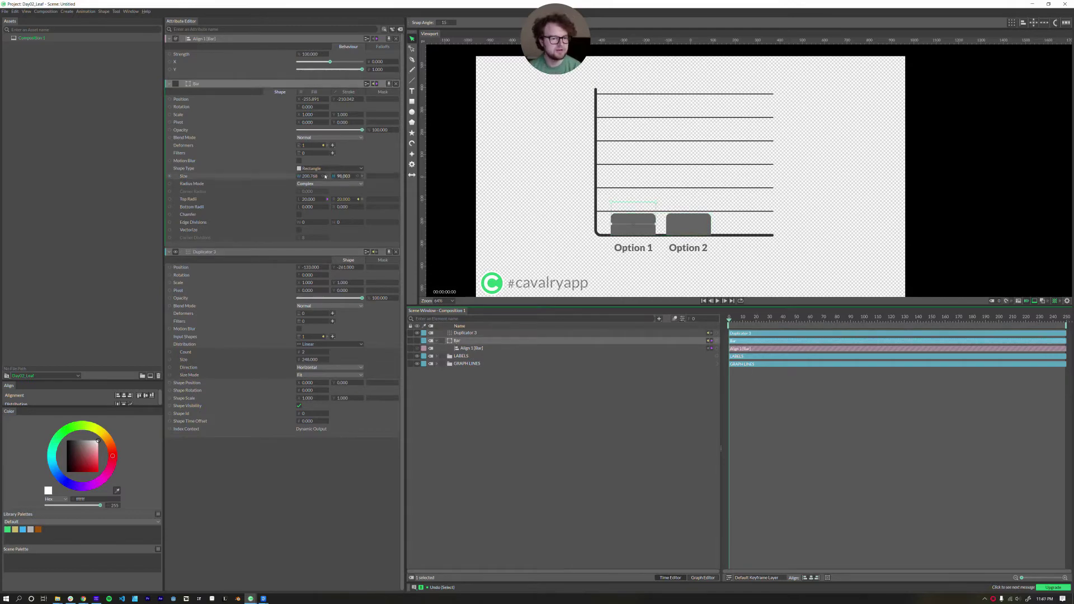
right_click(281, 176)
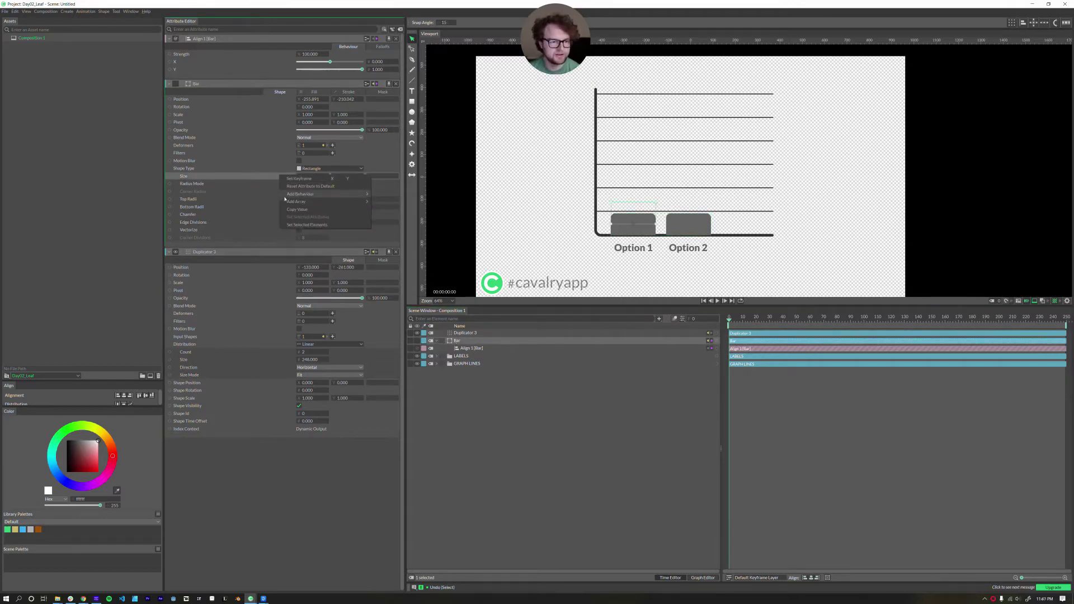
mouse_move(289, 201)
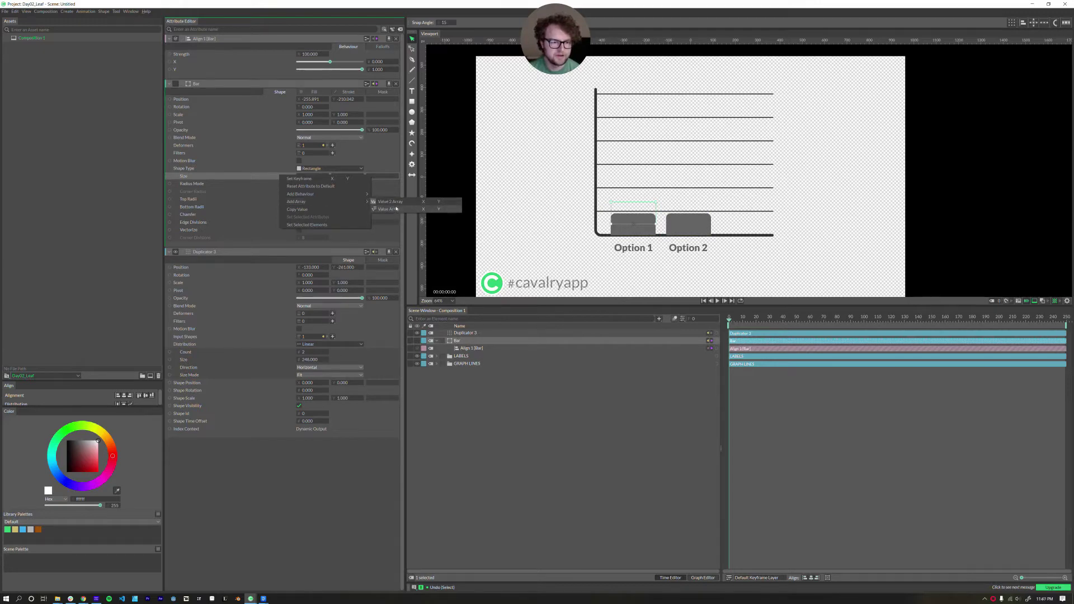
click(439, 209)
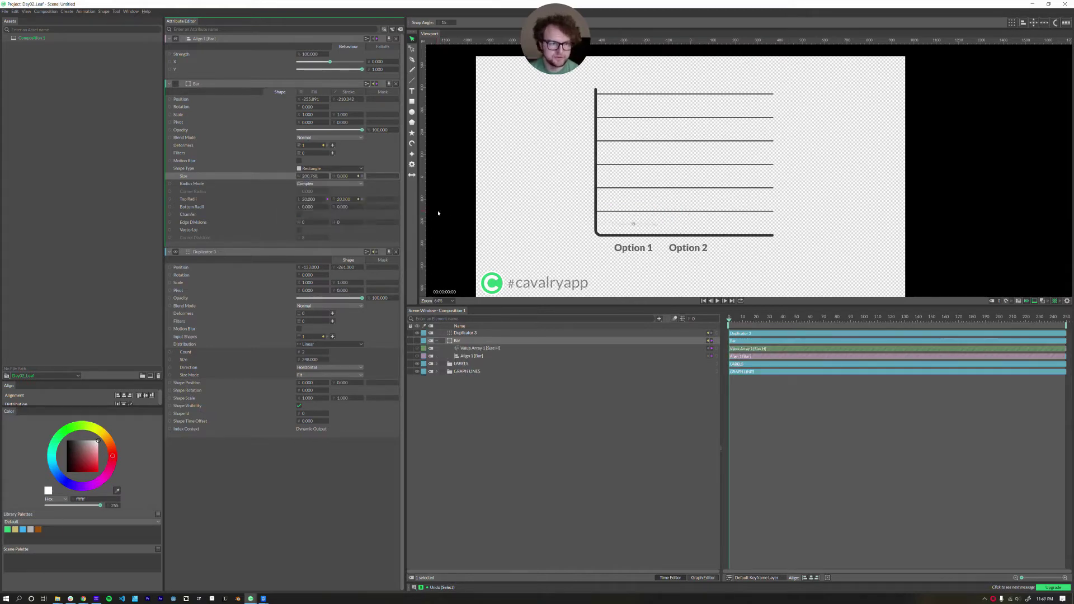
- Add a second value to the Bar's Value Array, set the first to 89 and make the second slightly larger
click(466, 348)
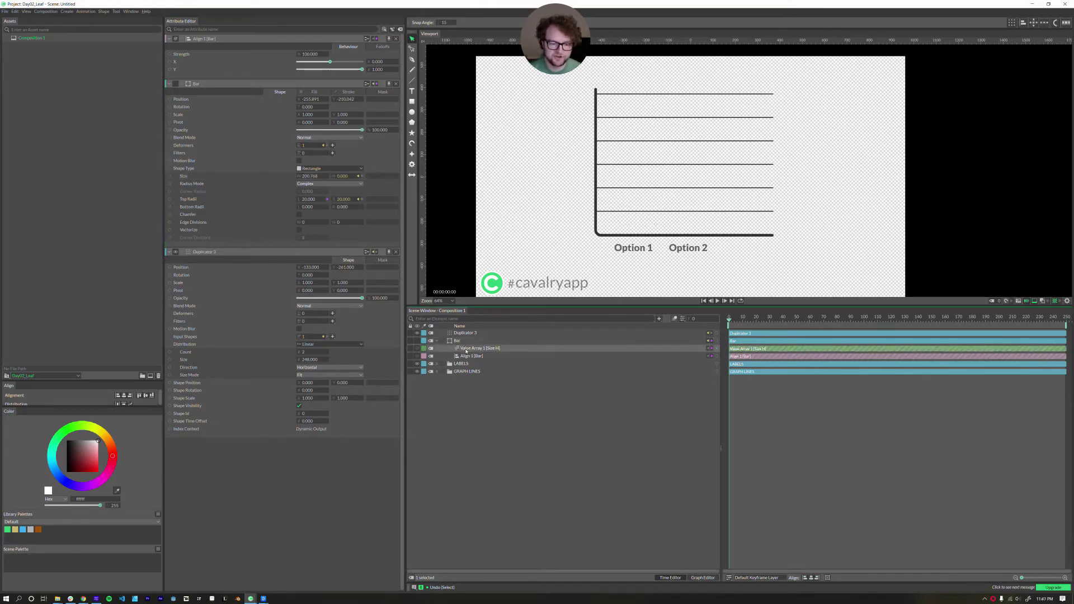
double_click(457, 348)
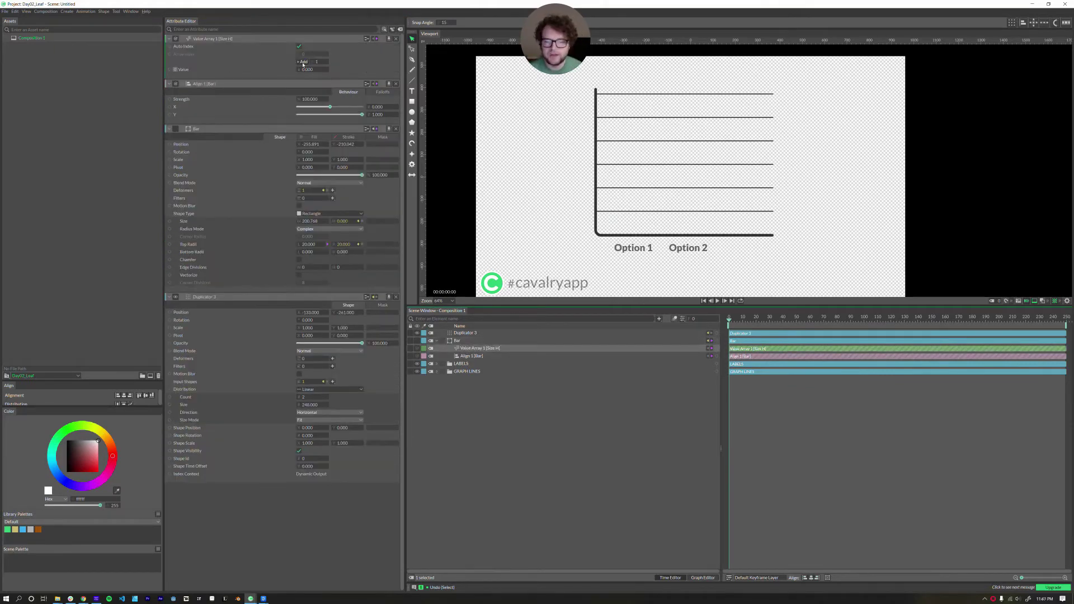
click(302, 62)
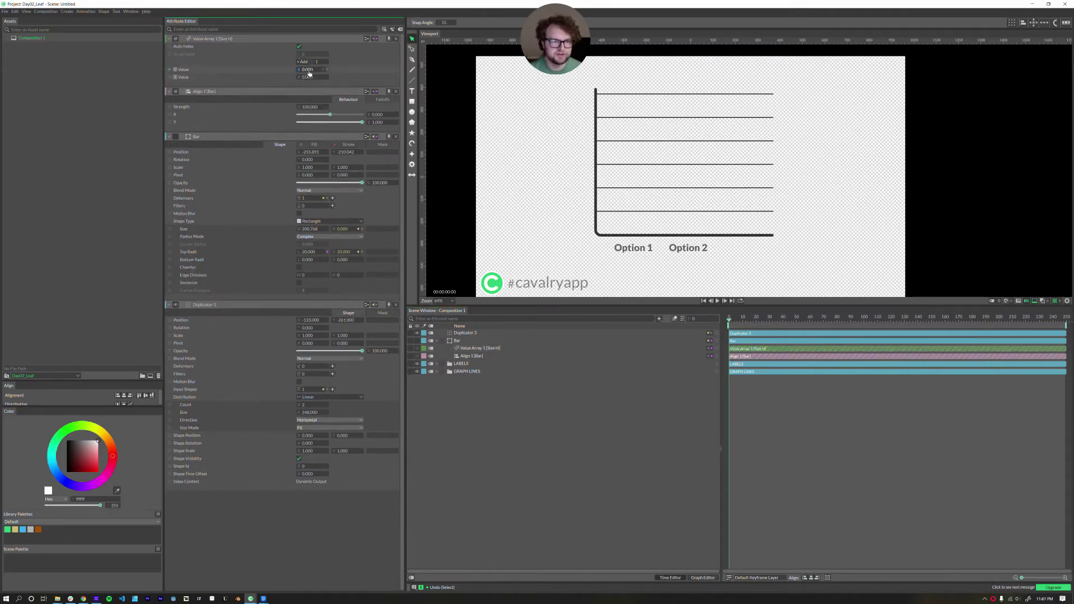
drag(309, 71, 344, 77)
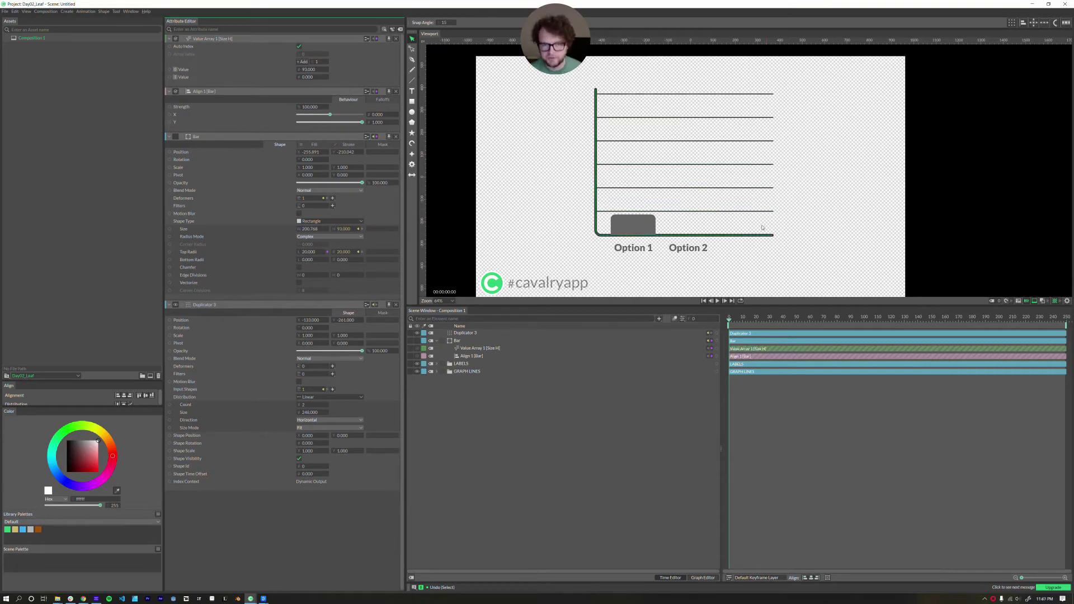
mouse_move(305, 78)
mouse_down()
mouse_move(337, 87)
mouse_move(305, 73)
mouse_up()
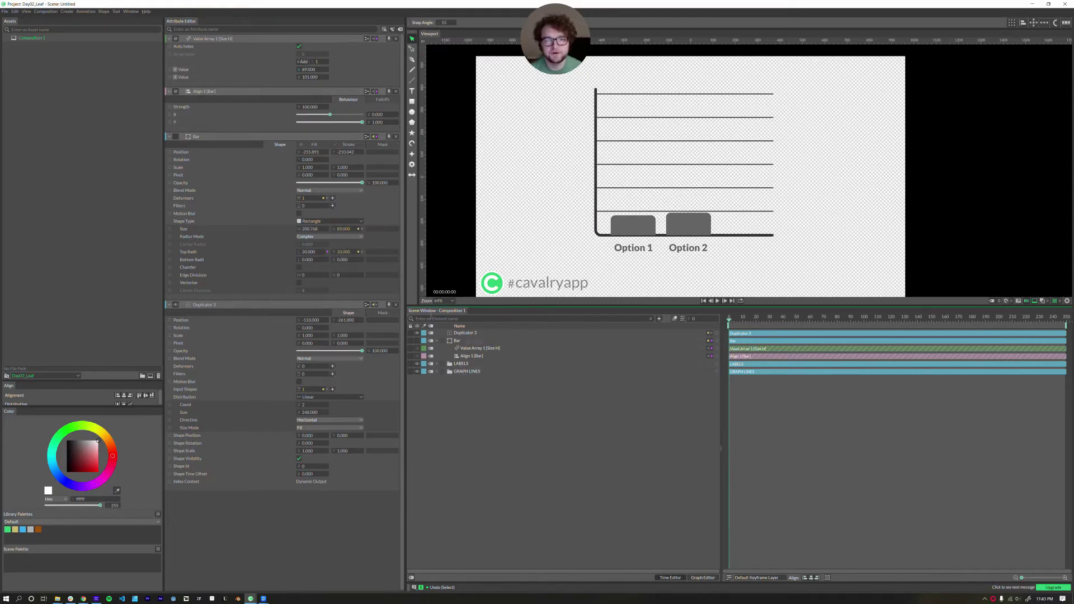
- Try to copy and paste the Bar layer, and undo the paste
click(456, 341)
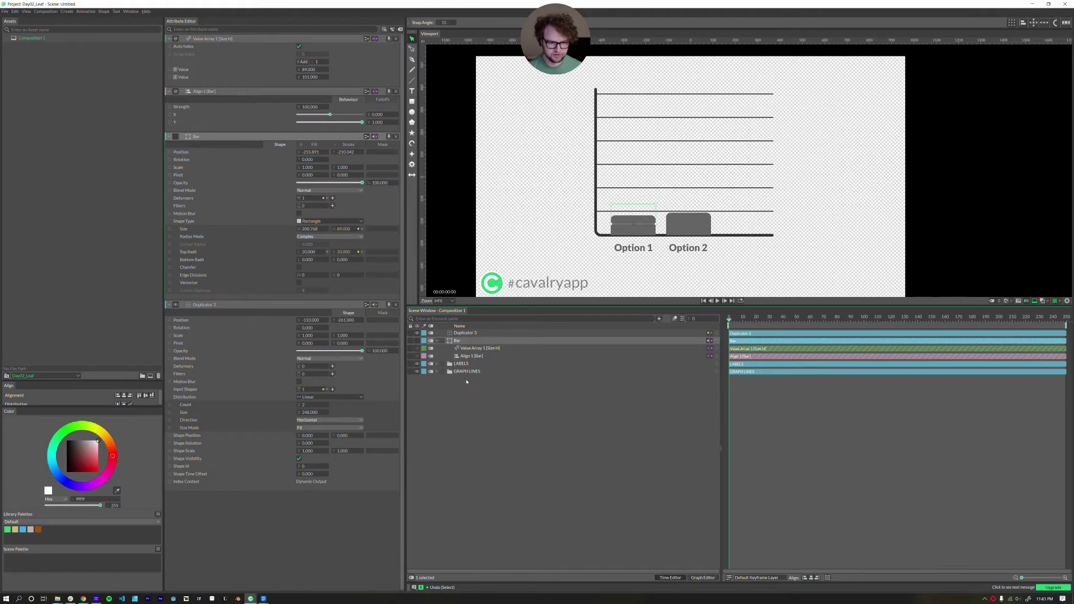
key(ctrl+c)
key(ctrl+v)
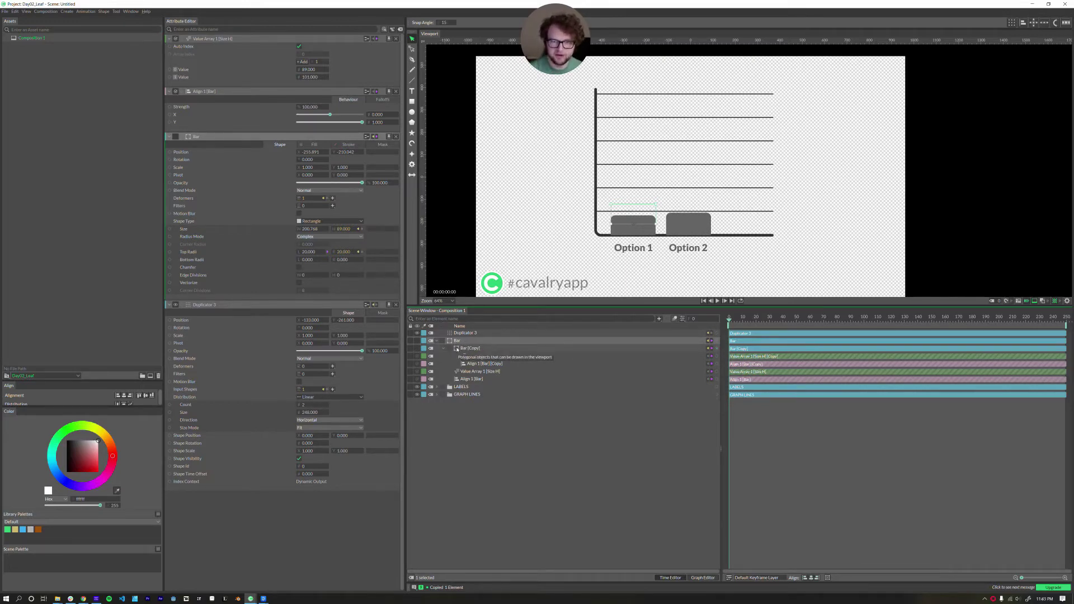
key(ctrl+z)
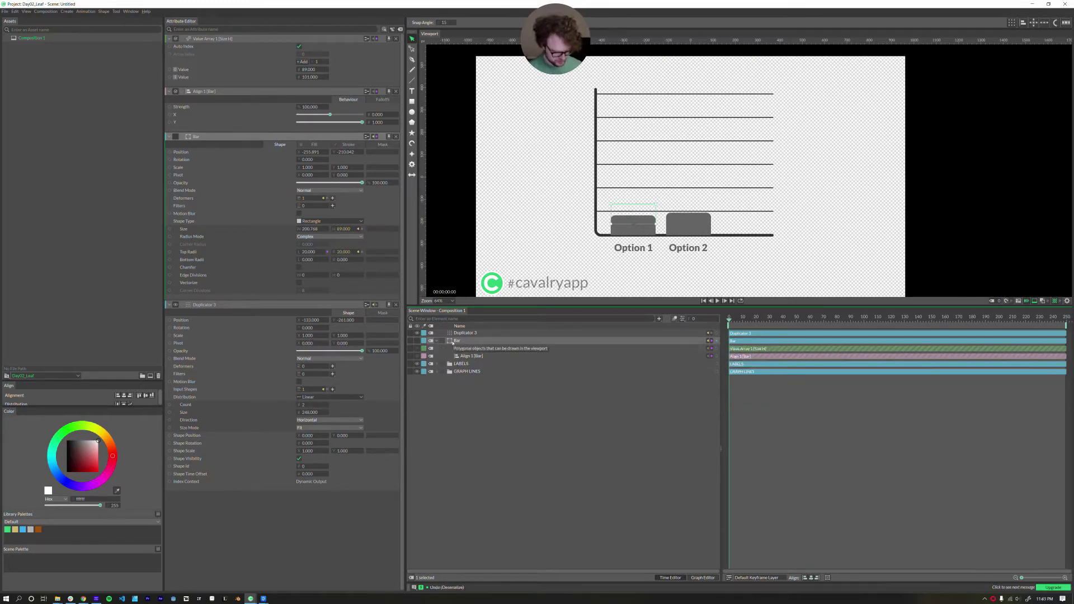
- Duplicate the Bar layer and delete the Value Array from the copy
key(ctrl+d)
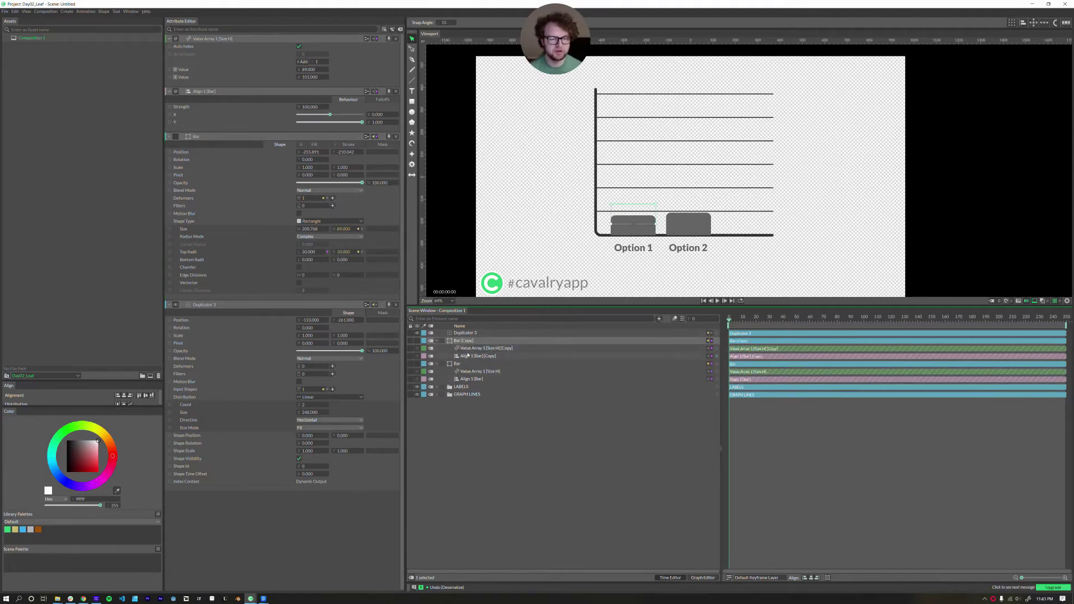
click(467, 351)
click(464, 357)
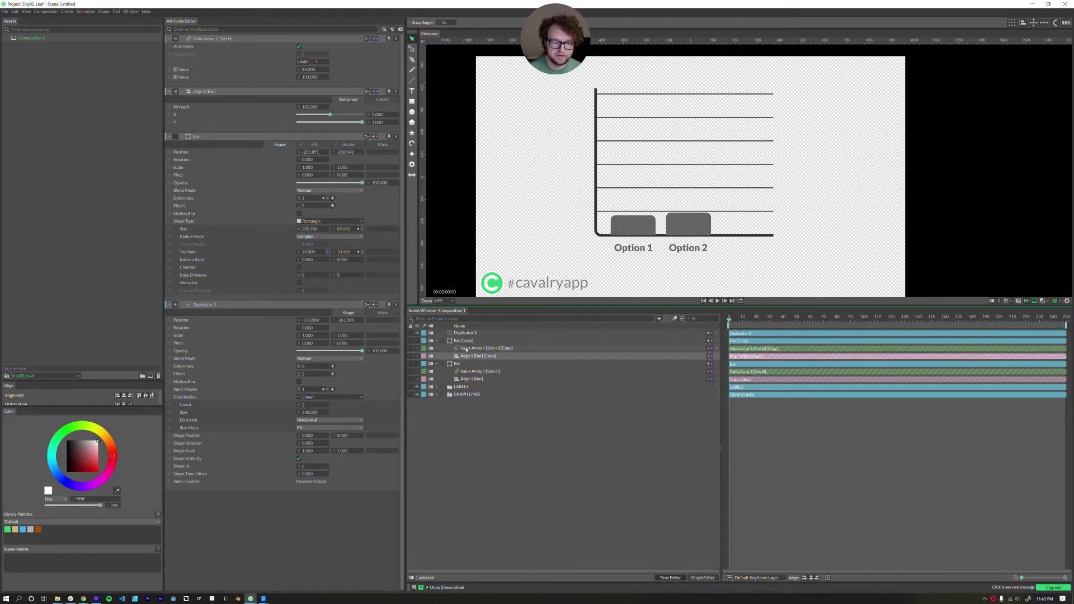
click(466, 349)
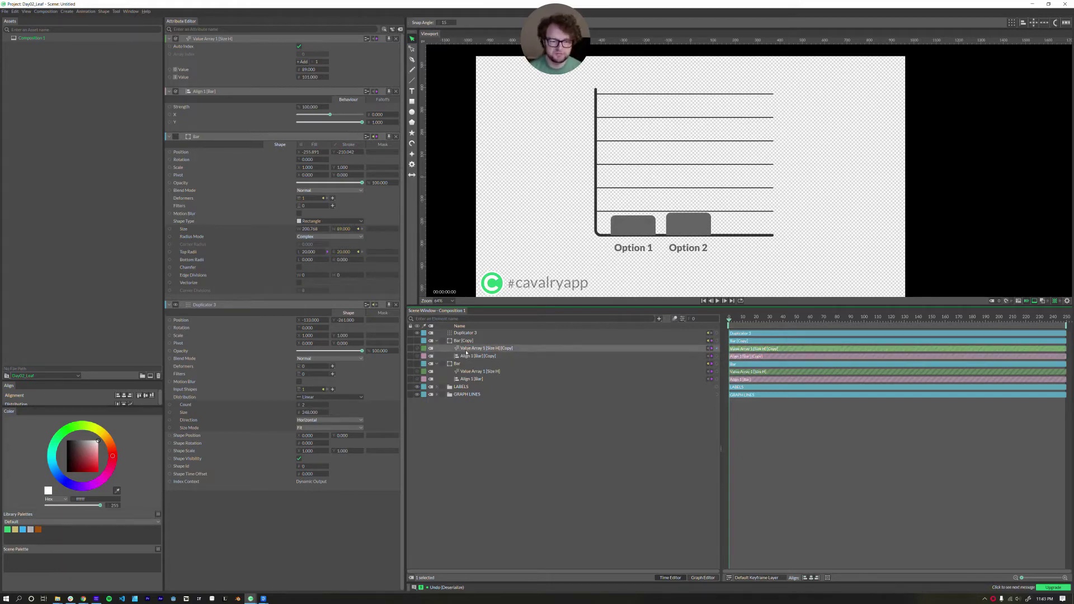
key(Delete)
- Rename the duplicated Bar layer "Bar Bar"
click(457, 341)
text(Bar Bar)
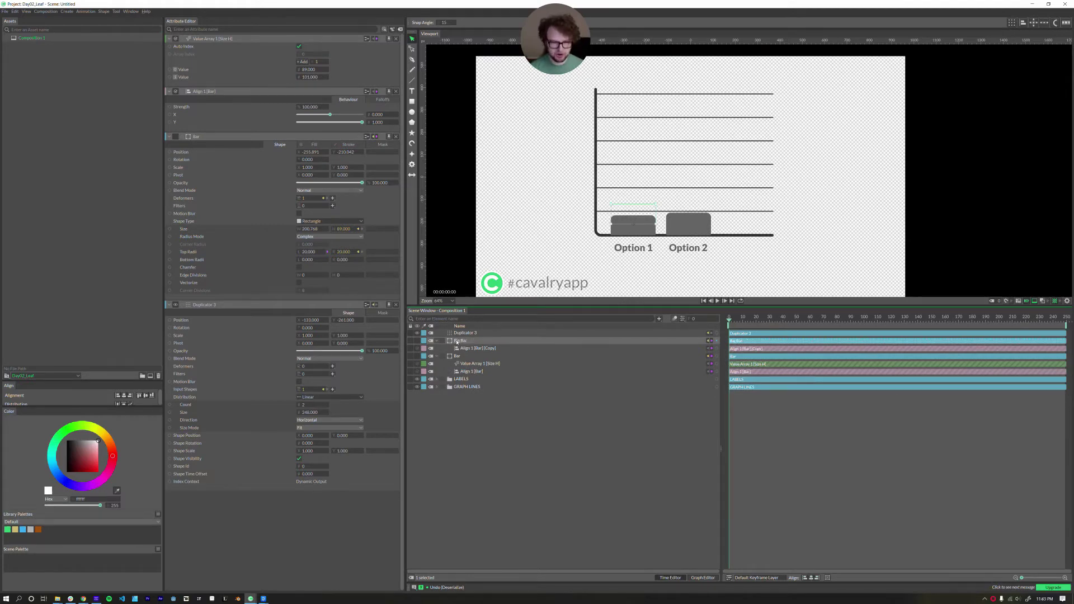
- Make the Big Bar layer visible and move it beside the second bar, at about X 239
double_click(452, 340)
click(450, 341)
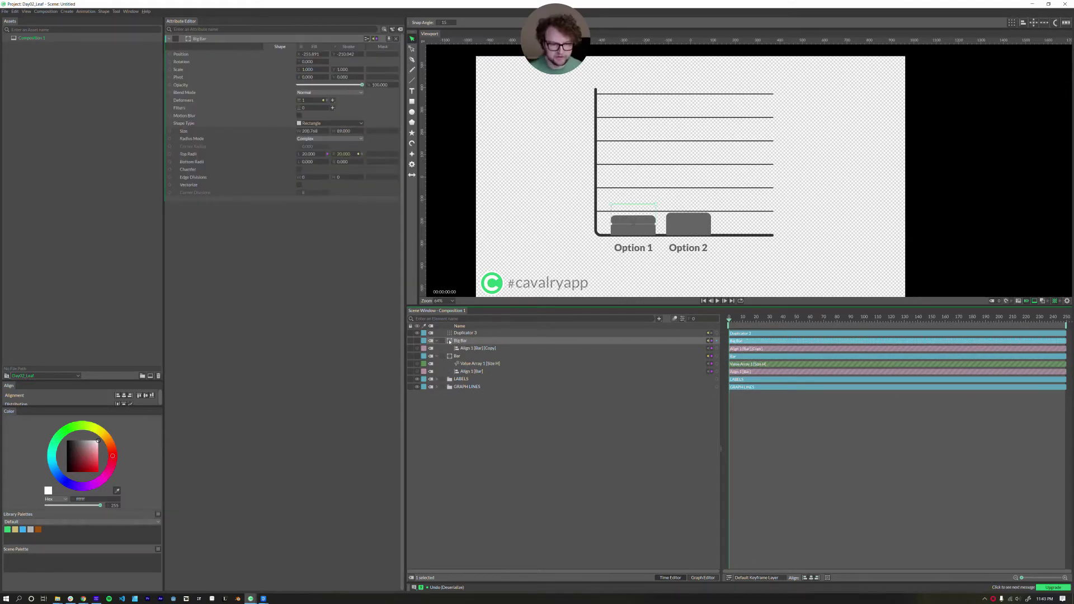
click(175, 39)
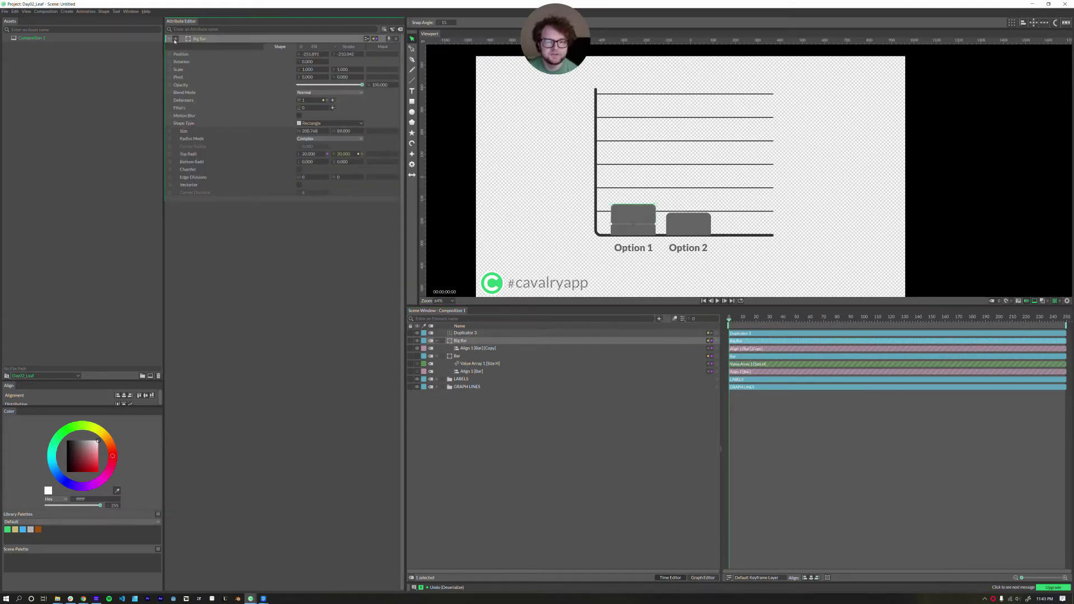
drag(345, 54, 484, 62)
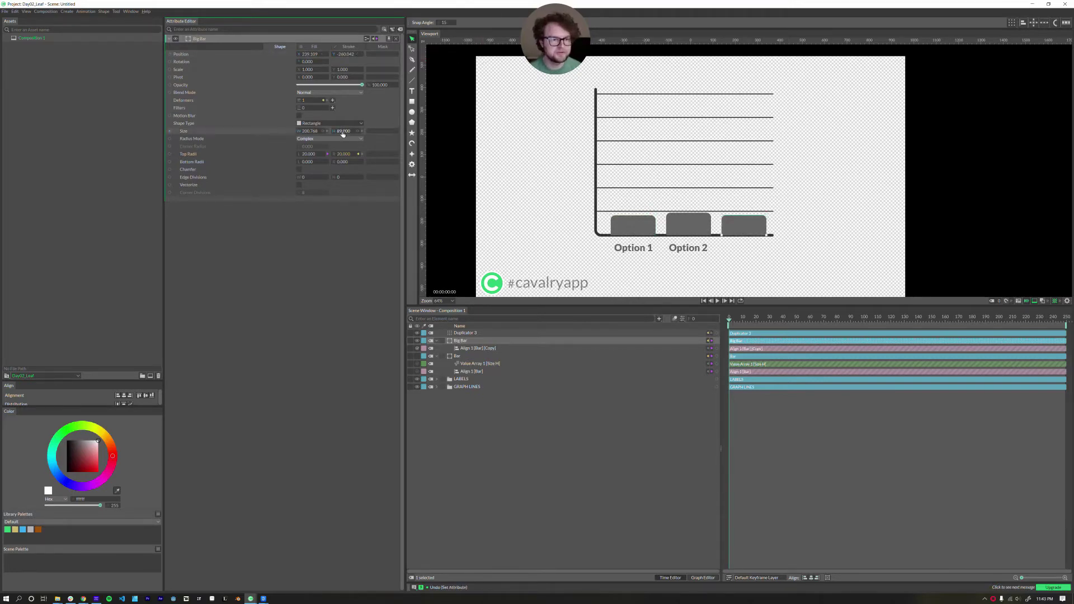
- Set the Big Bar's height to 629 so it reaches the highest scale line, and save the scene
drag(340, 131, 531, 127)
key(ctrl+s)
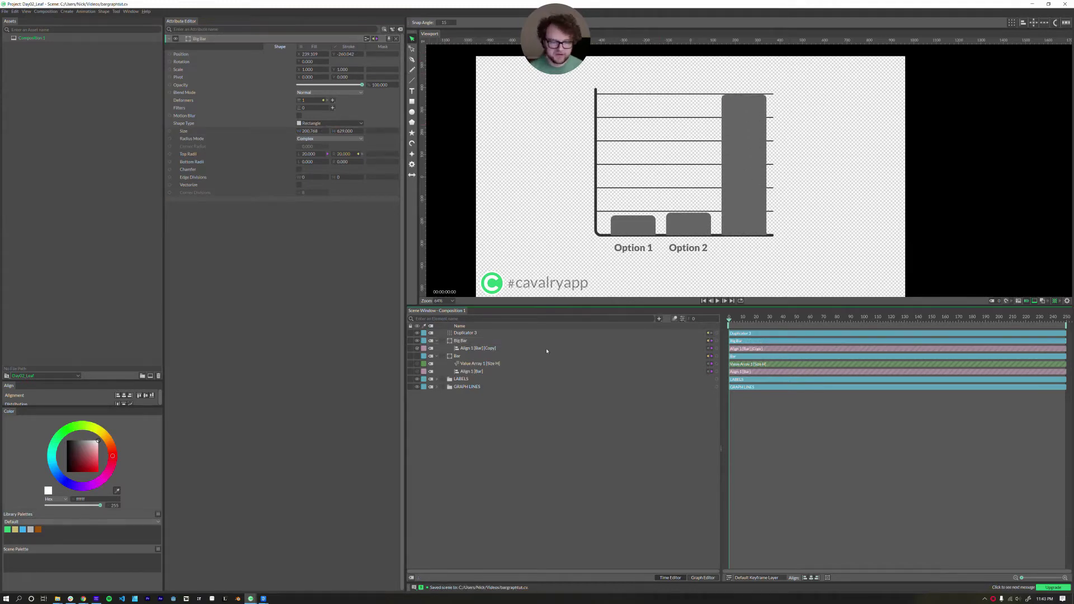
- Group Duplicator 3, the Big Bar and Bar layers and their utilities, and name the group BARS
click(438, 380)
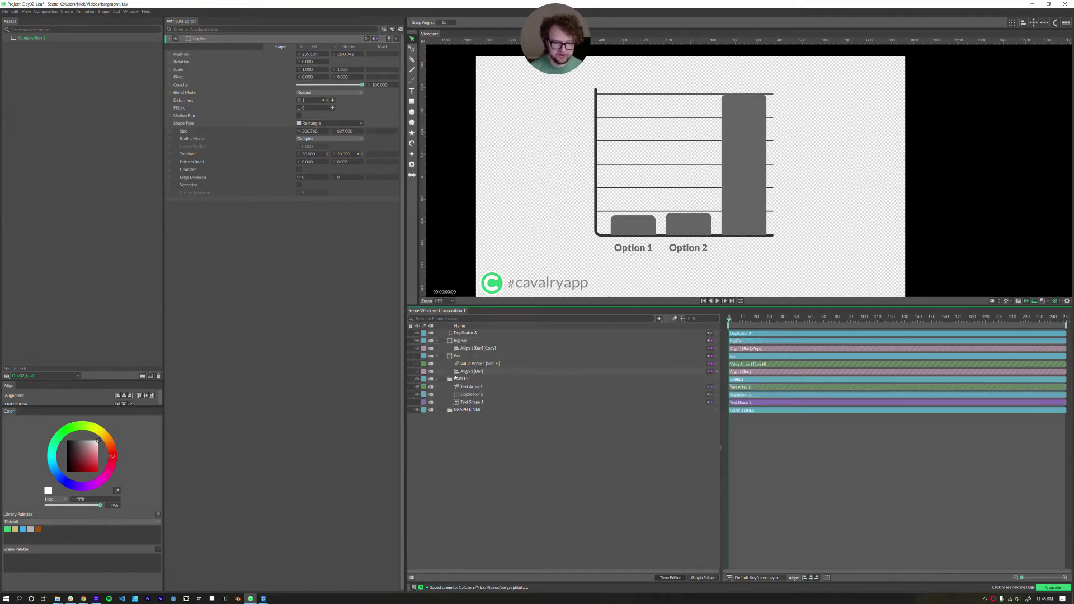
click(457, 372)
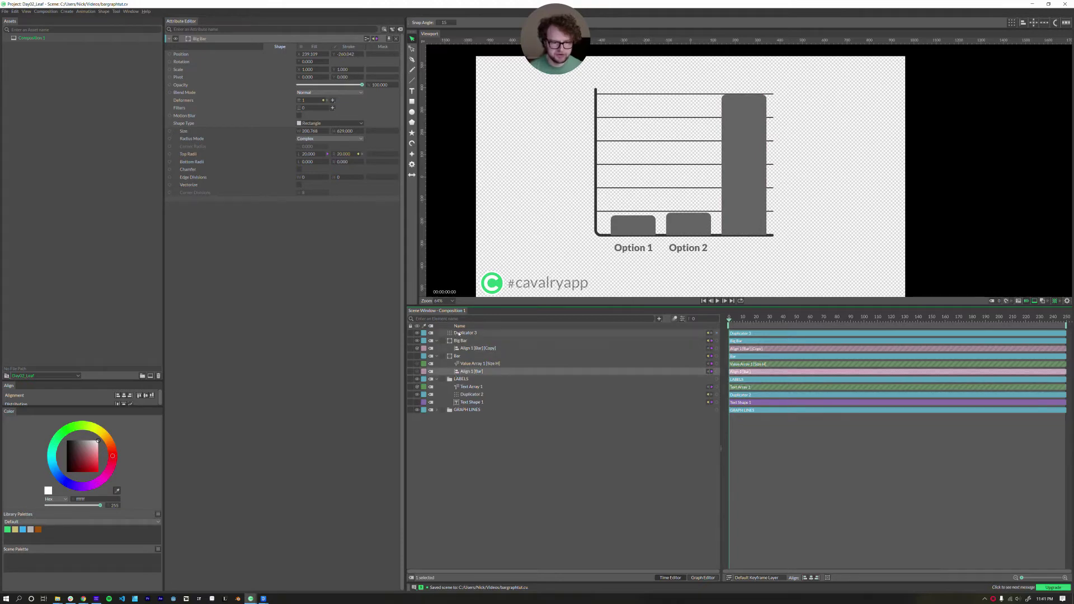
shift+click(459, 334)
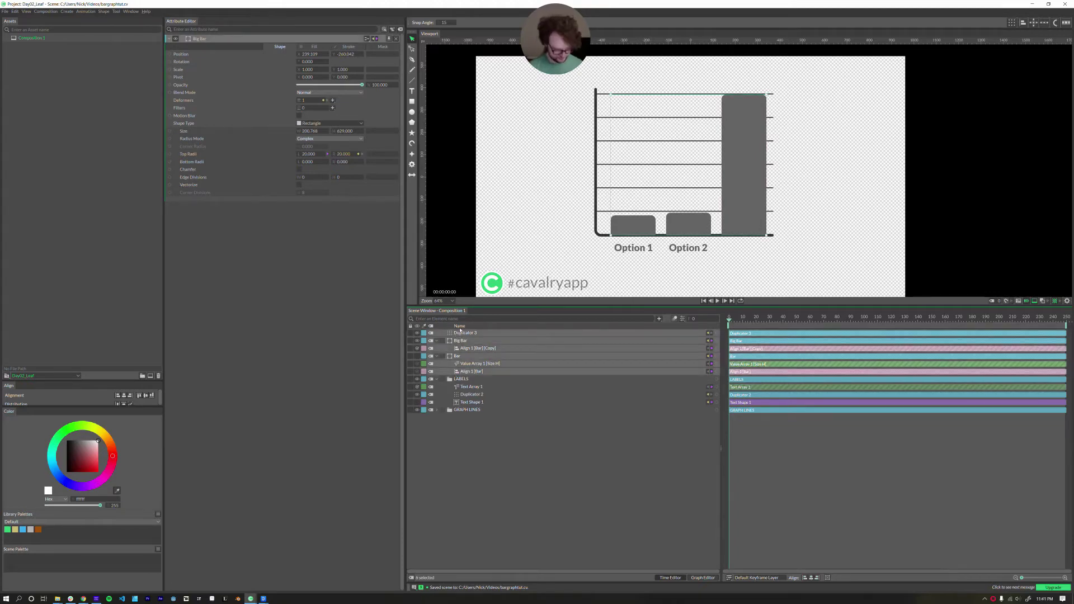
key(ctrl+g)
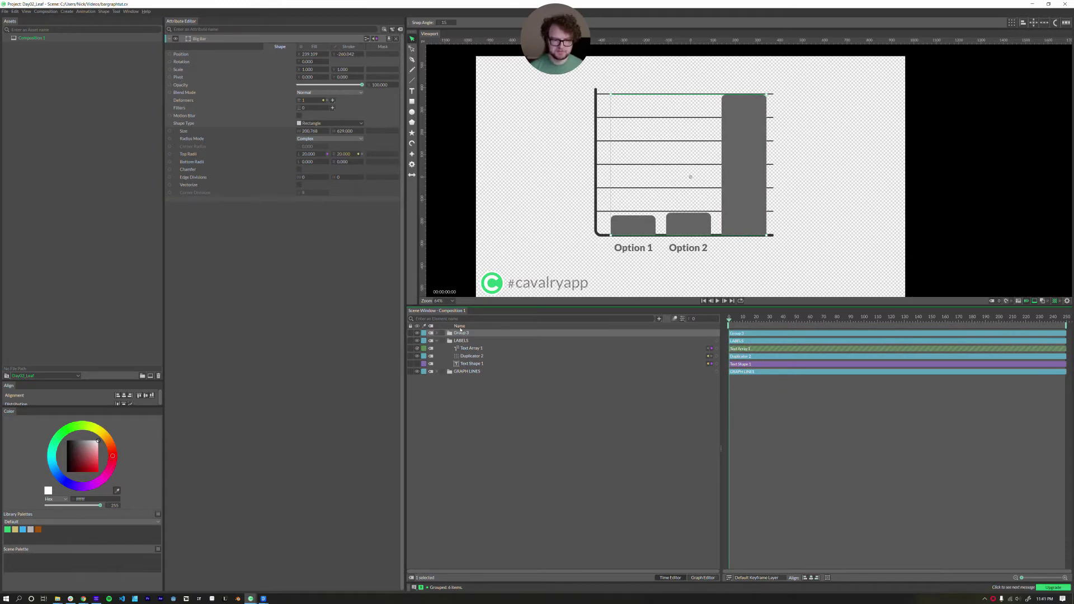
double_click(475, 333)
text(BARS)
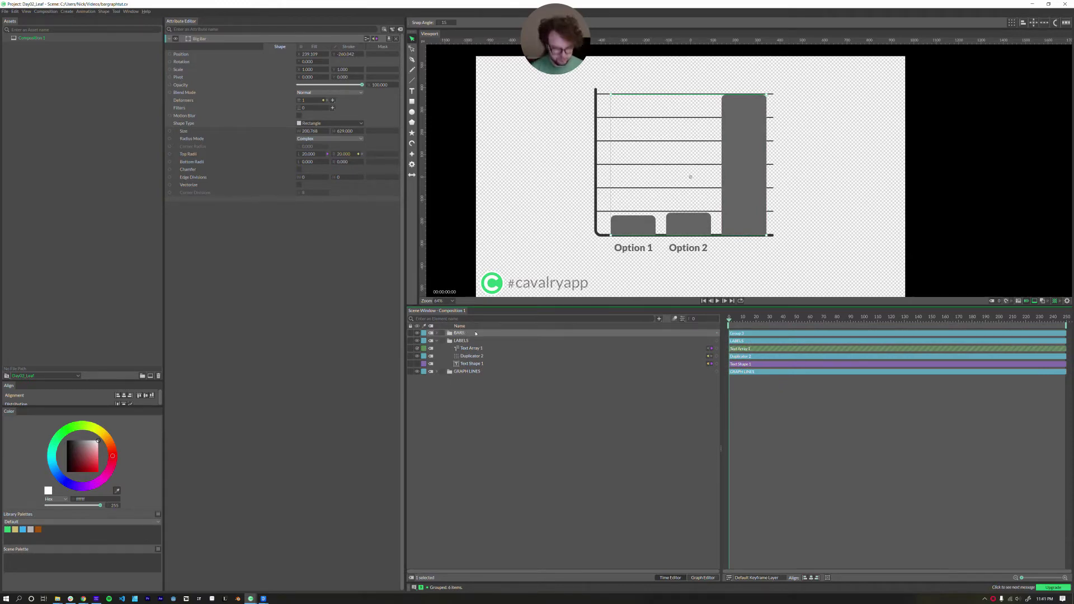
key(Return)
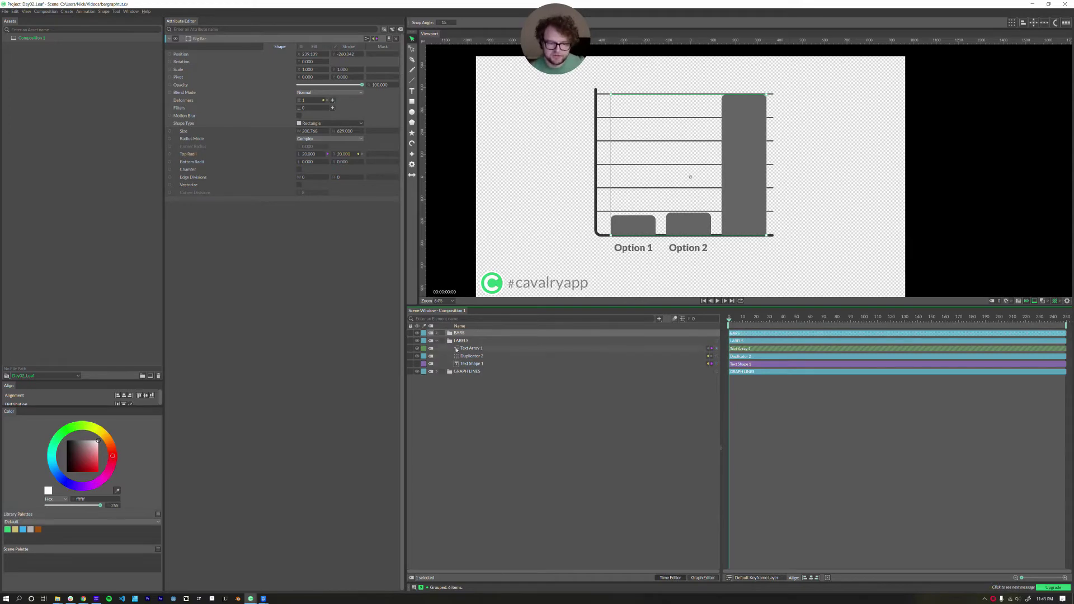
- Duplicate Text Shape 1 in the LABELS group, place the copy under the tall bar and make it visible
click(458, 365)
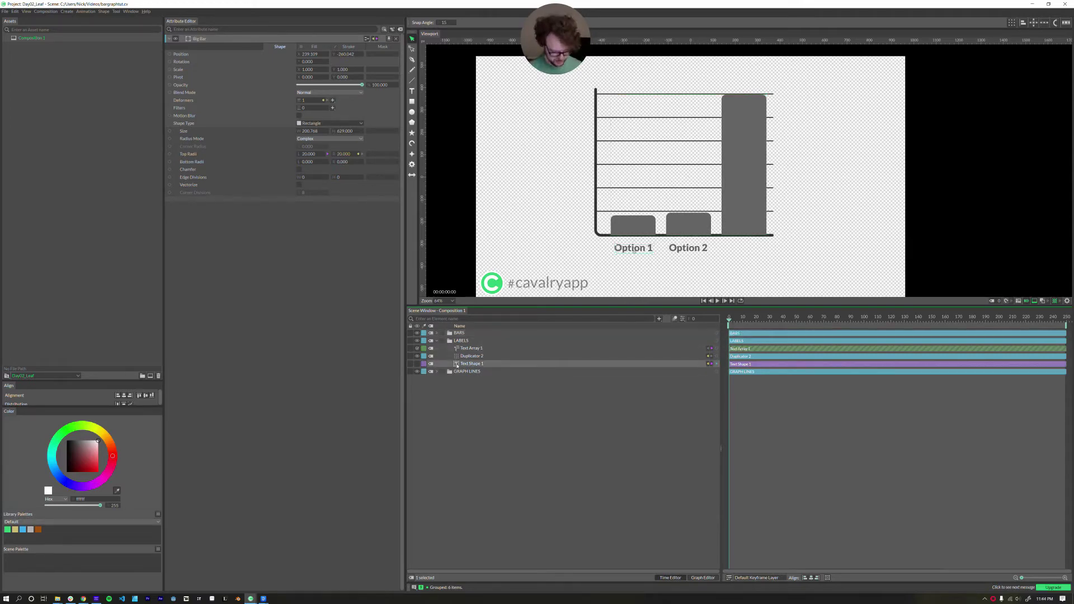
key(ctrl+d)
click(457, 365)
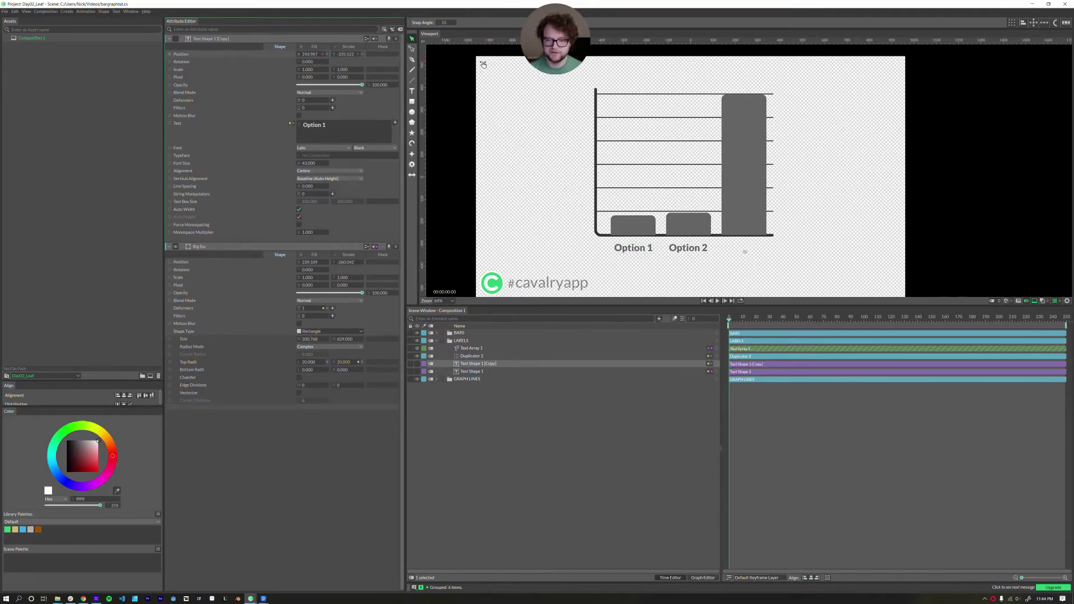
click(176, 38)
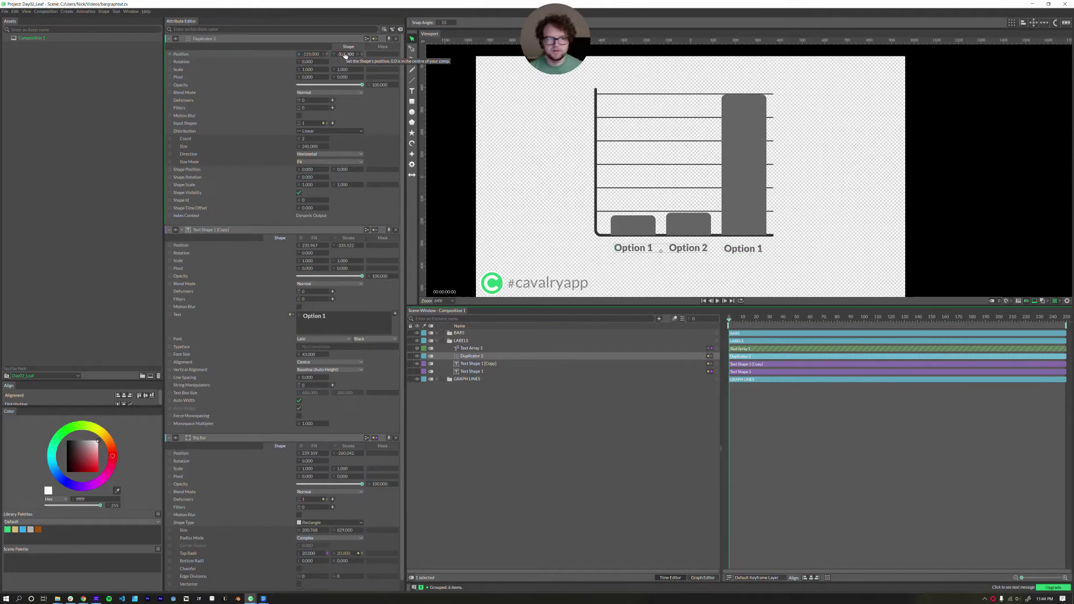
- Set the copied label's Y position to -332 to line it up with the other option labels
click(347, 55)
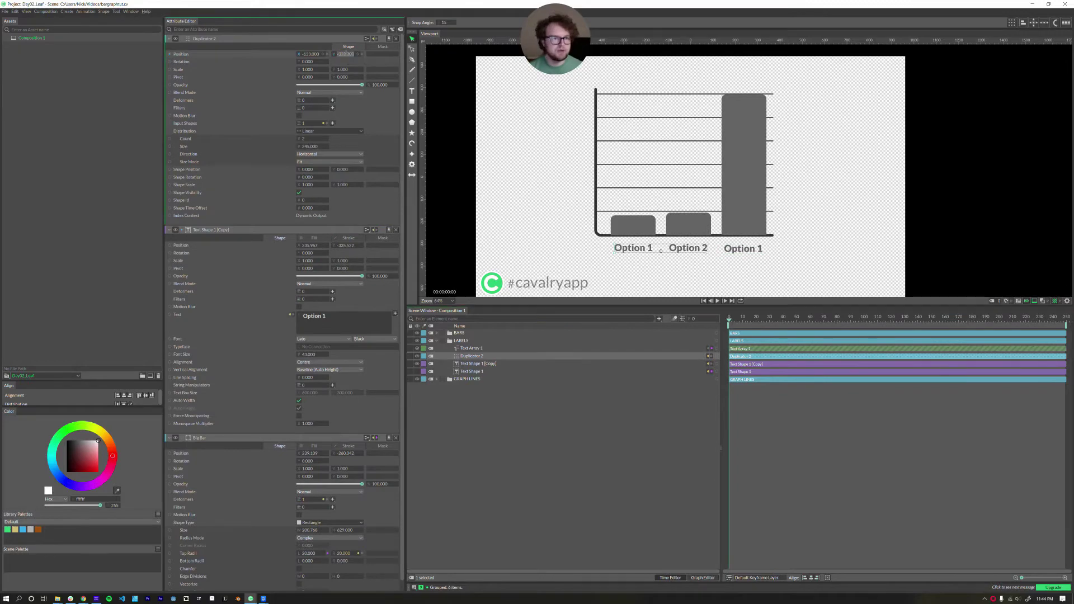
click(346, 54)
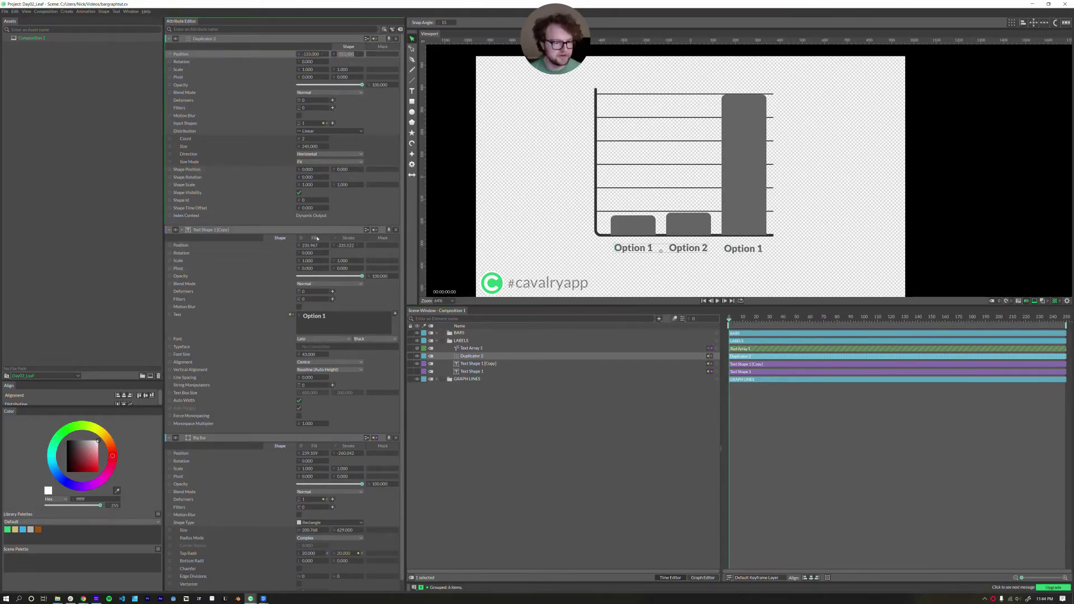
click(346, 245)
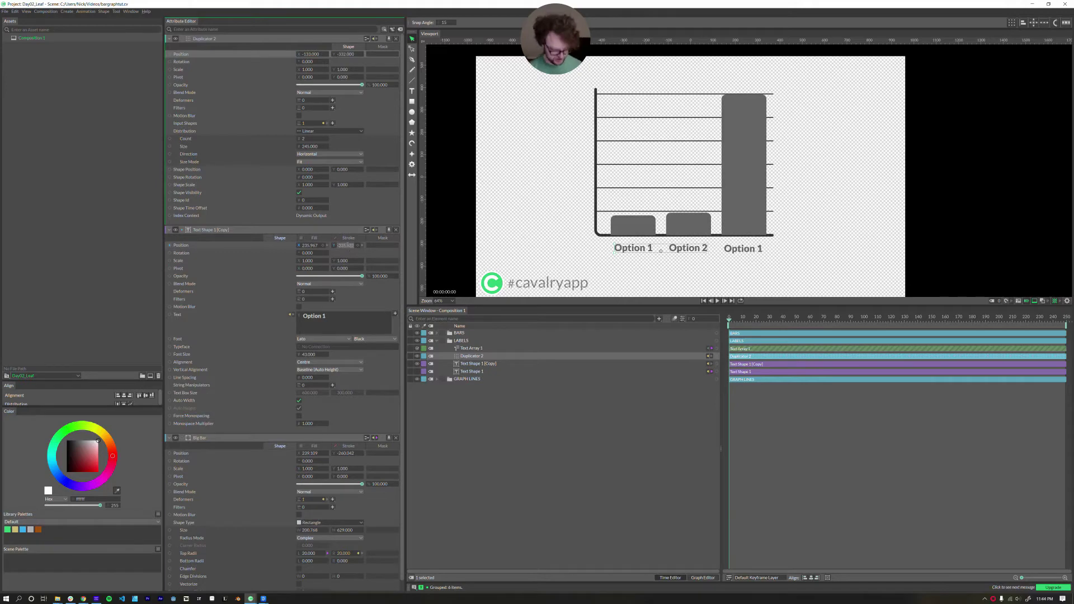
text(-332)
click(605, 455)
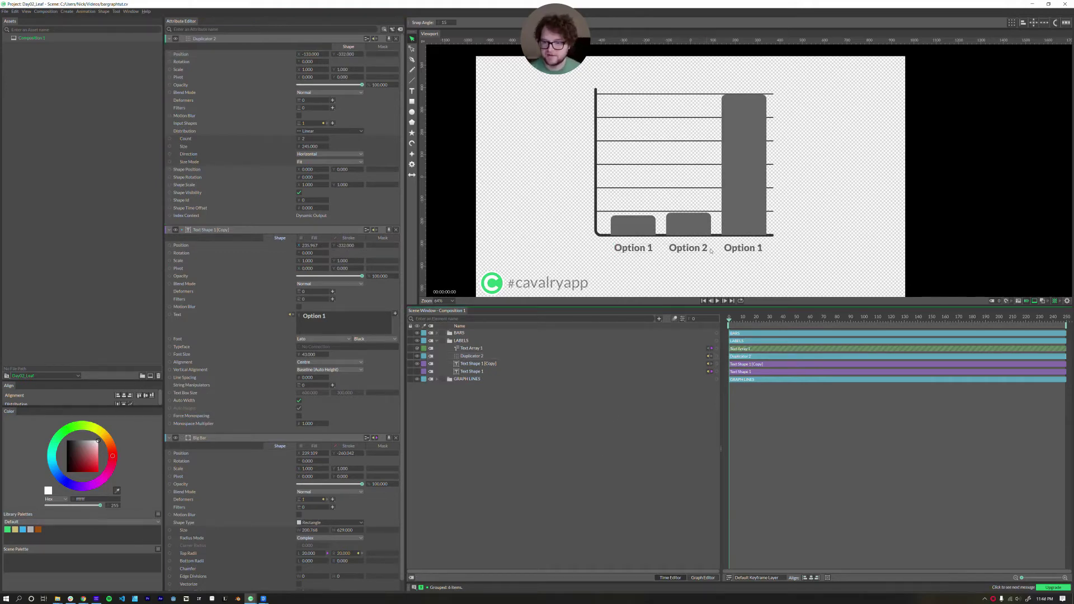
- Enlarge the tall bar's label to font size 60 and save the scene
click(729, 252)
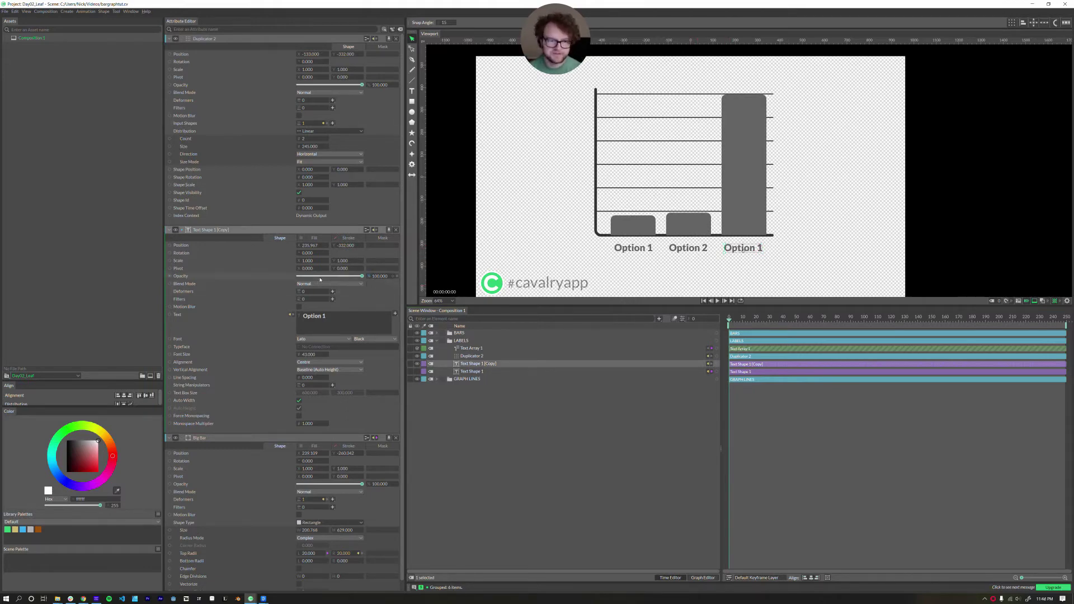
drag(311, 356, 315, 359)
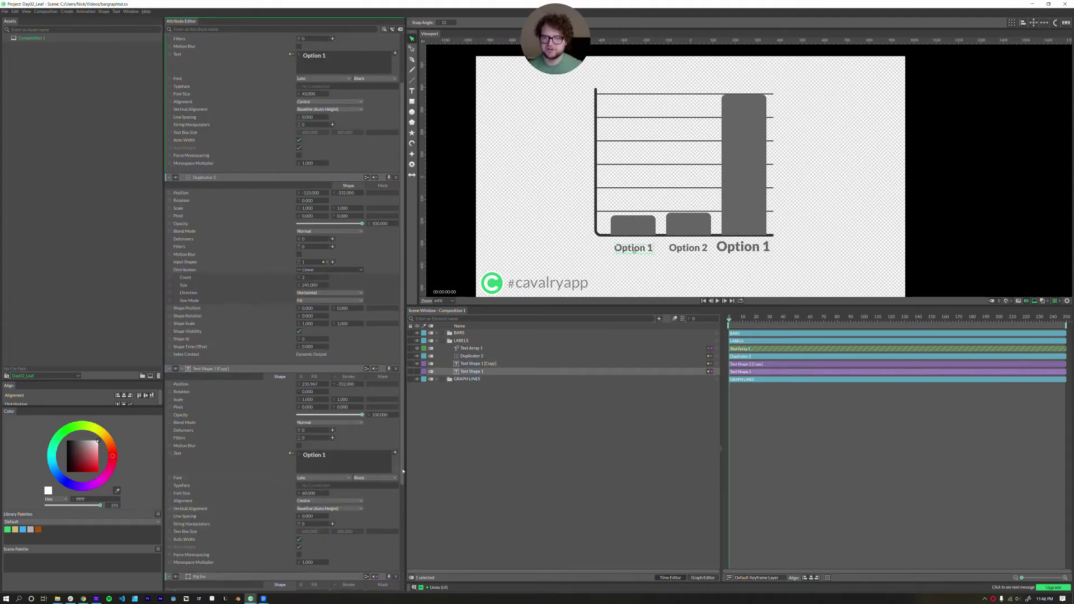
click(684, 132)
key(ctrl+s)
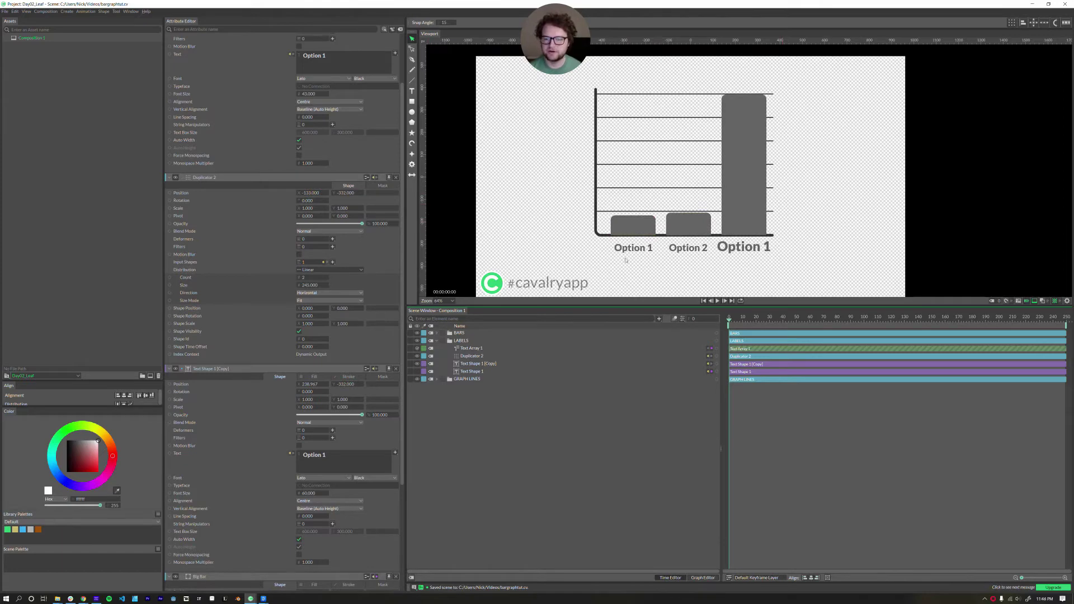
- Shift the GRAPH LINES group sideways to X position 14
click(463, 379)
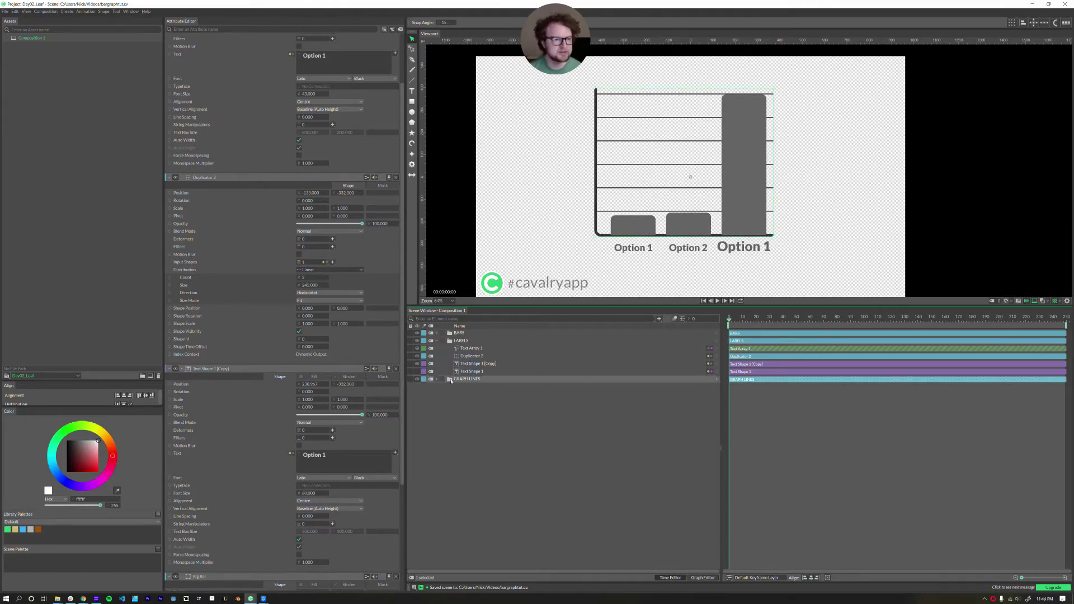
double_click(452, 381)
drag(307, 54, 312, 56)
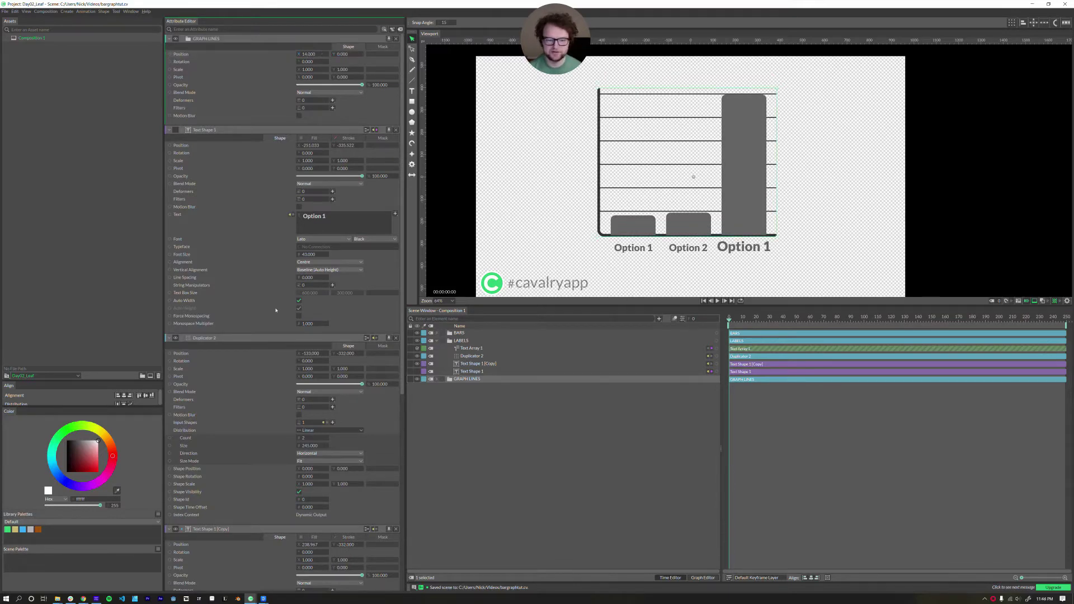
- Undo the last grouping and create a null named MASTER
key(ctrl+z)
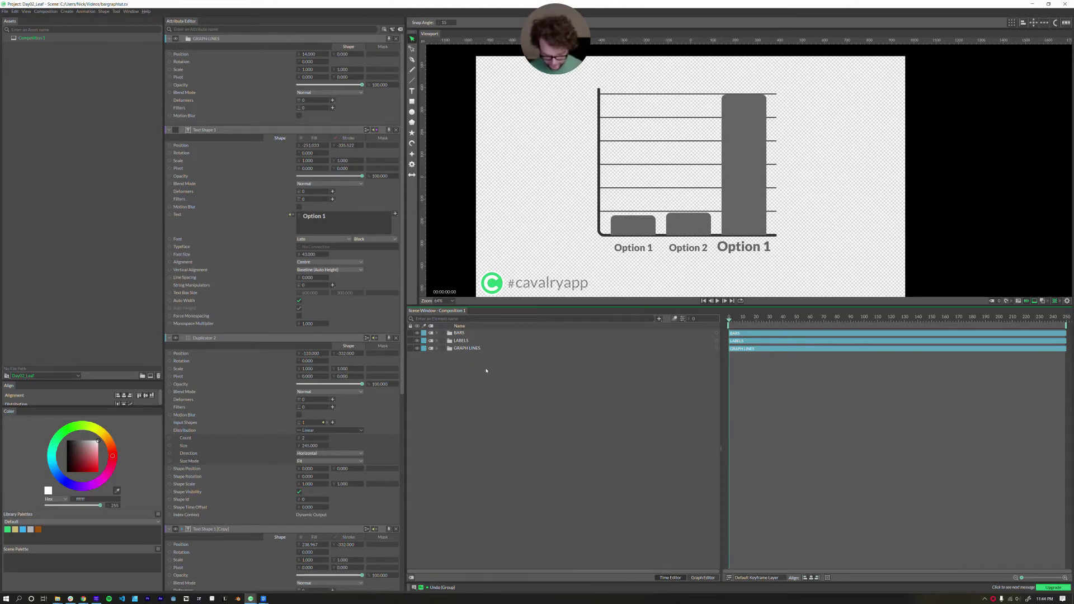
key(ctrl+shift+n)
click(464, 335)
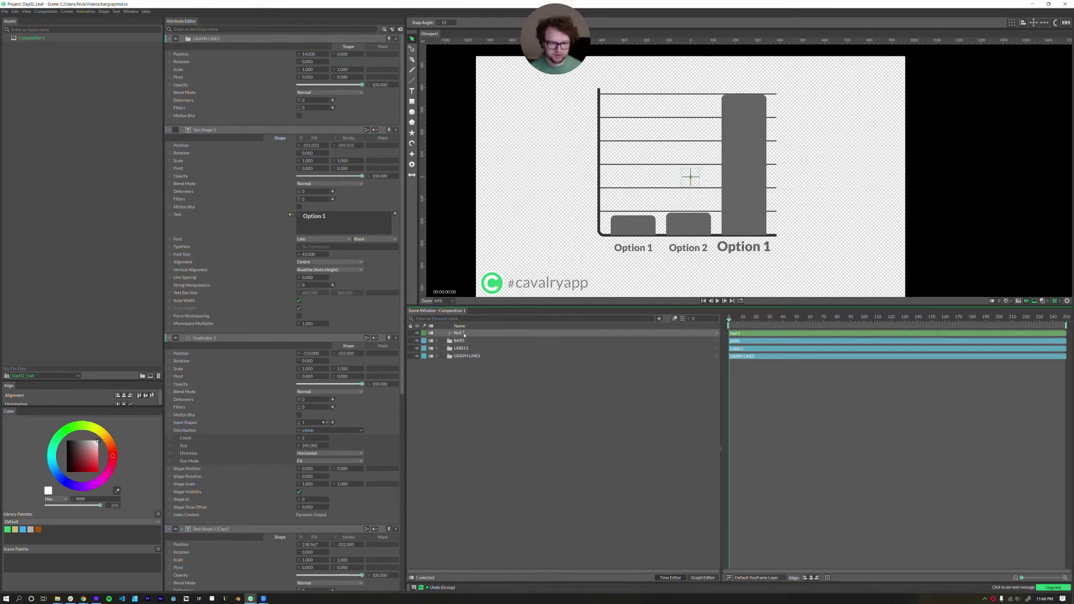
key(Return)
- Parent the BARS, LABELS and GRAPH LINES groups to the MASTER null and expand its full hierarchy
click(459, 340)
shift+click(466, 356)
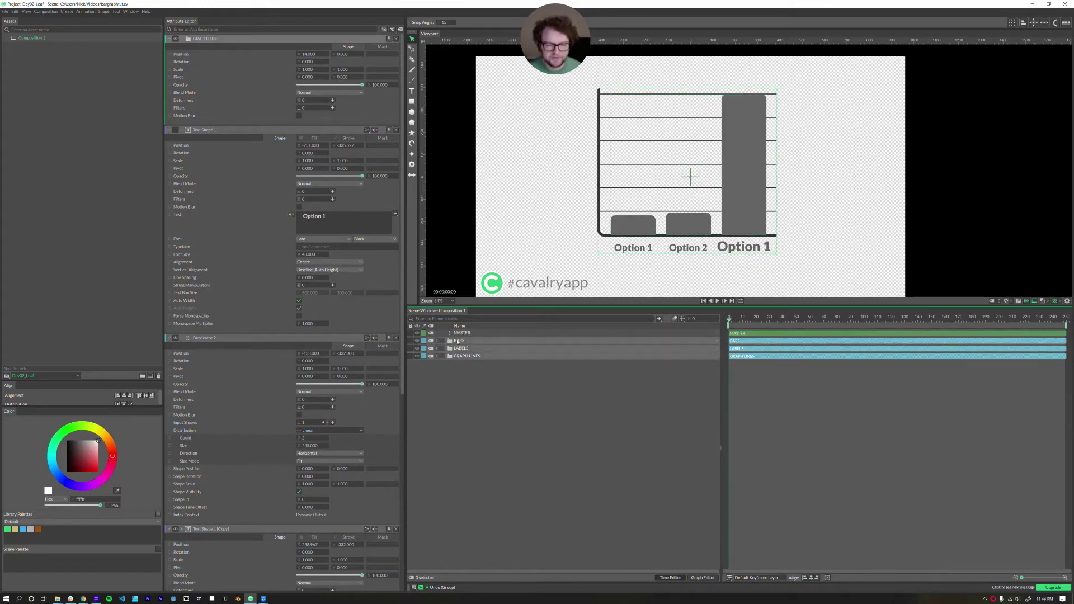
drag(458, 342, 462, 334)
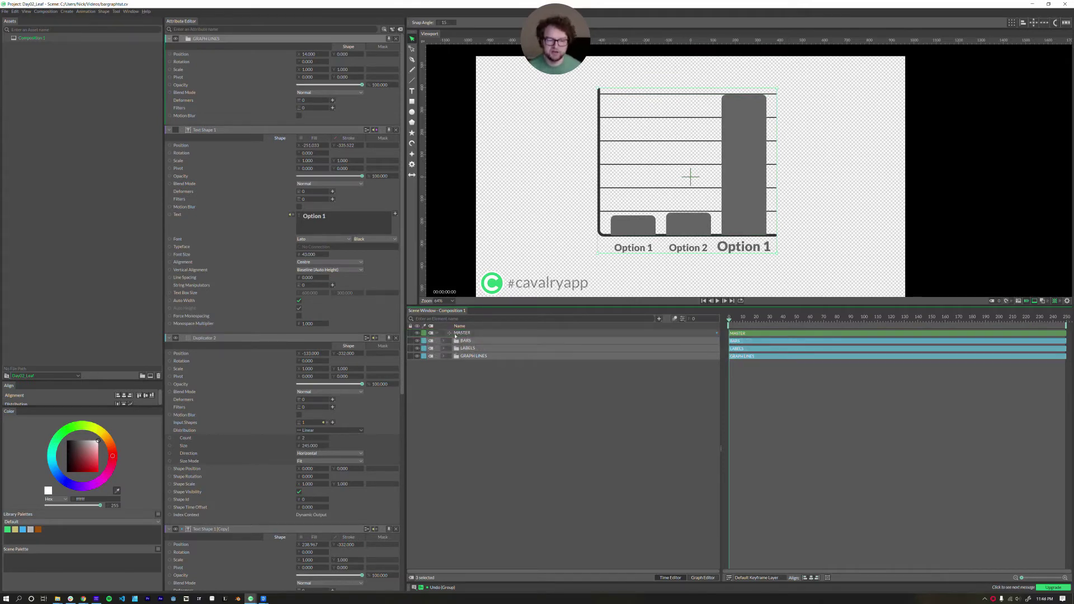
click(436, 334)
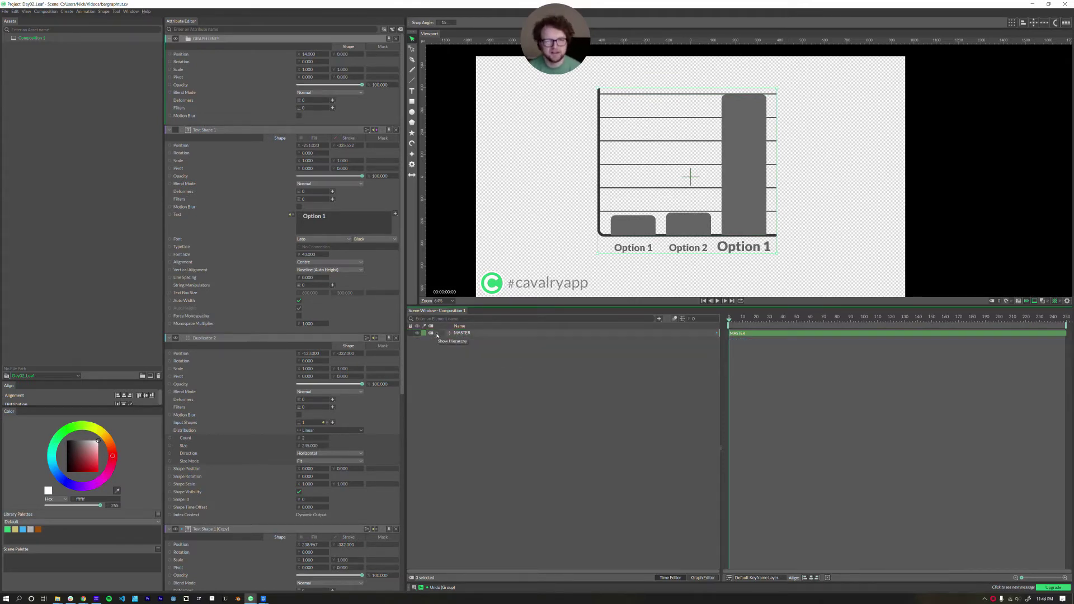
click(437, 335)
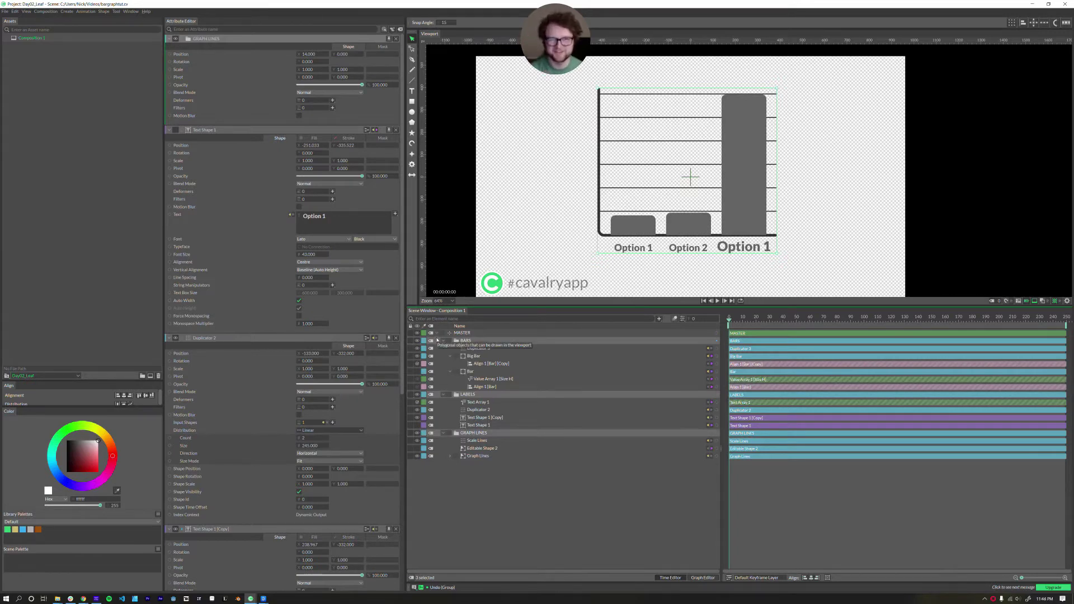
click(443, 340)
click(443, 341)
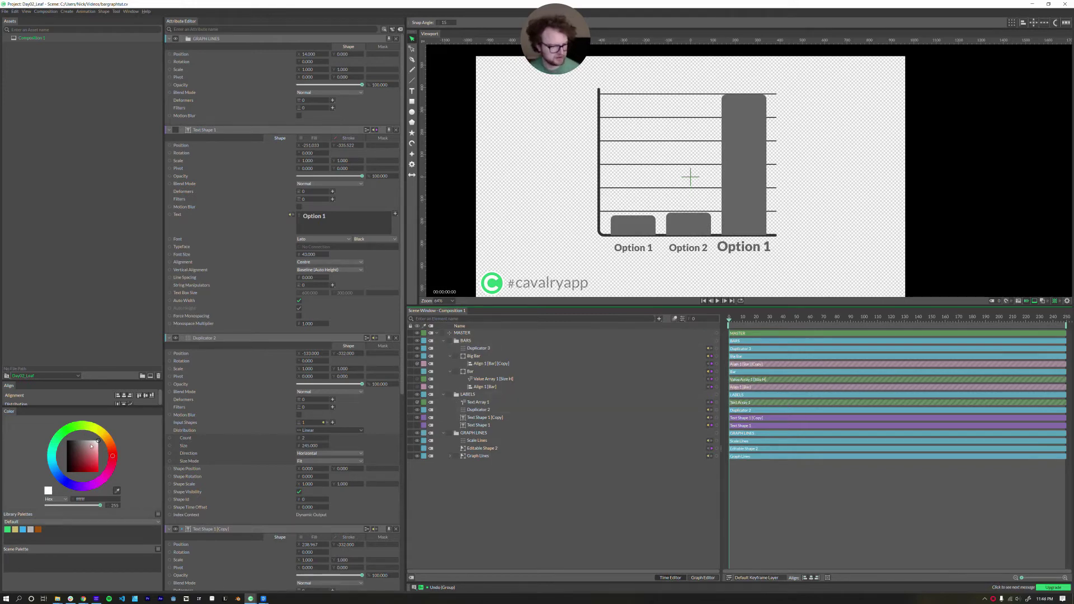
- Add a light grey (#BBBBBB) to the scene palette and connect it to the scale lines' stroke colour
drag(91, 446, 89, 442)
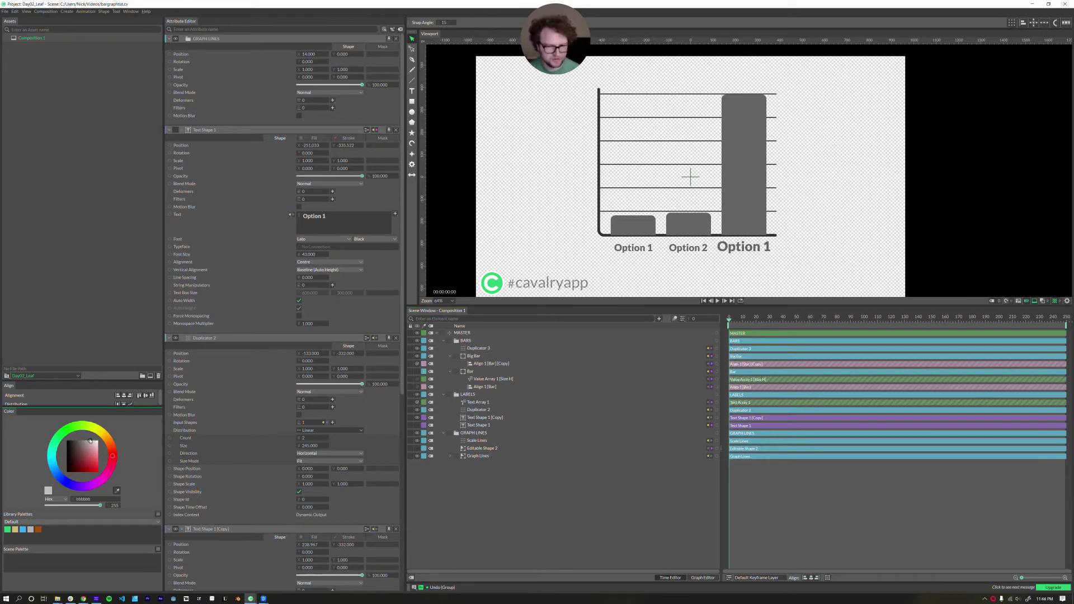
drag(48, 491, 26, 563)
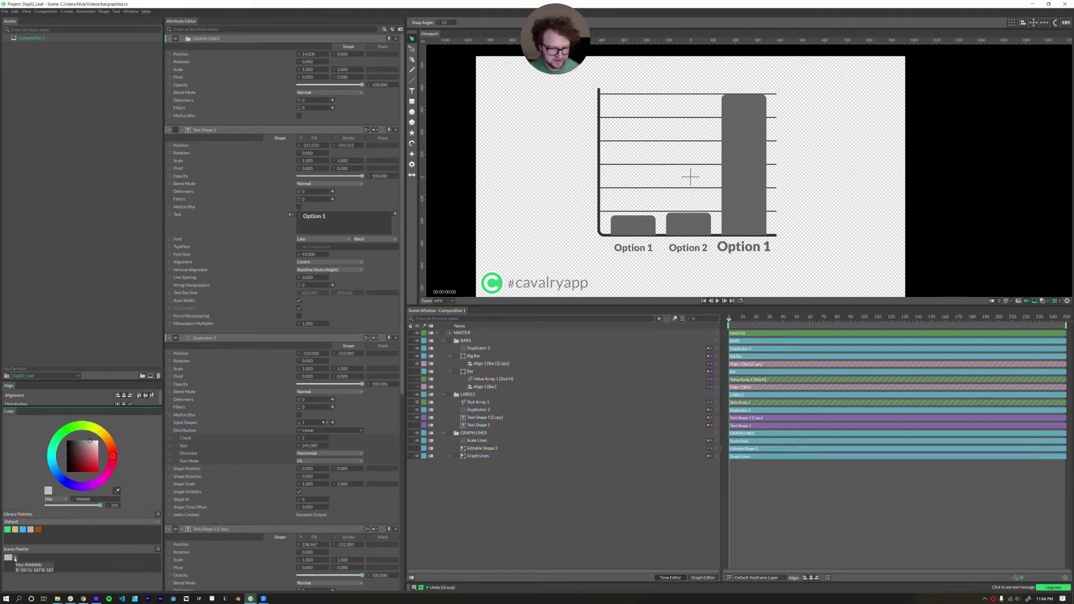
mouse_move(14, 558)
mouse_down()
mouse_move(487, 458)
mouse_move(458, 451)
mouse_move(472, 451)
mouse_up()
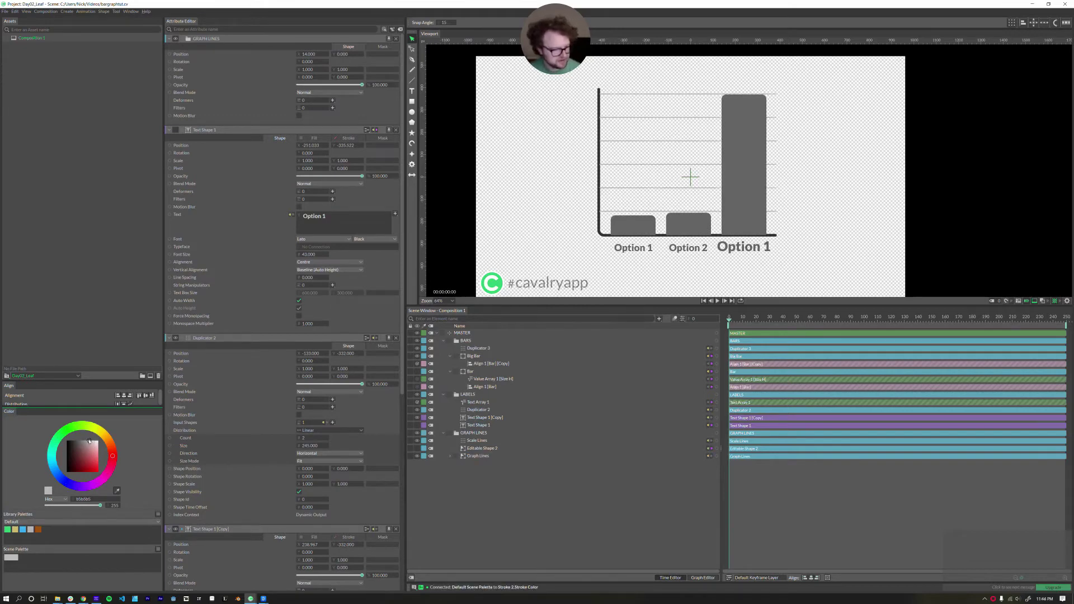
- Pick a darker grey, add it to the scene palette and connect it to the Graph Lines stroke colour
drag(89, 441, 84, 440)
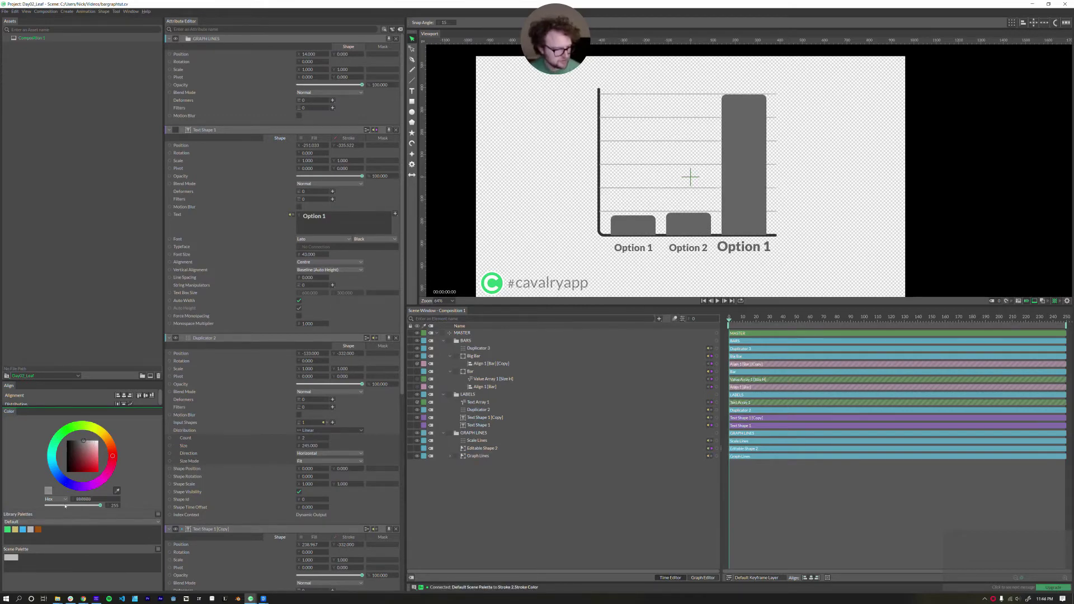
mouse_move(48, 491)
mouse_down()
mouse_move(38, 561)
mouse_move(22, 562)
mouse_move(263, 484)
mouse_move(471, 458)
mouse_up()
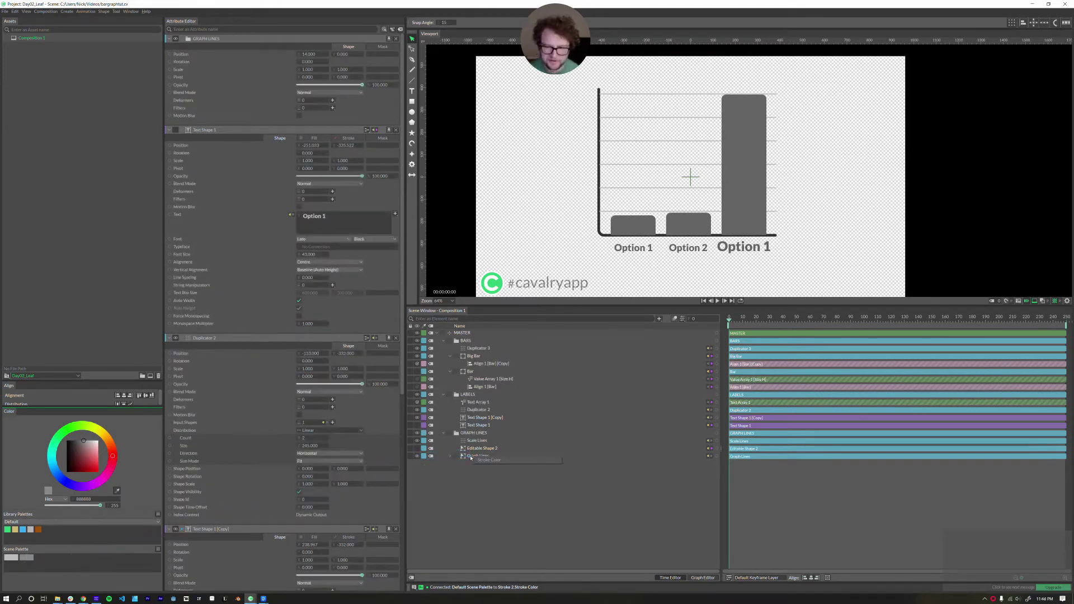
click(476, 461)
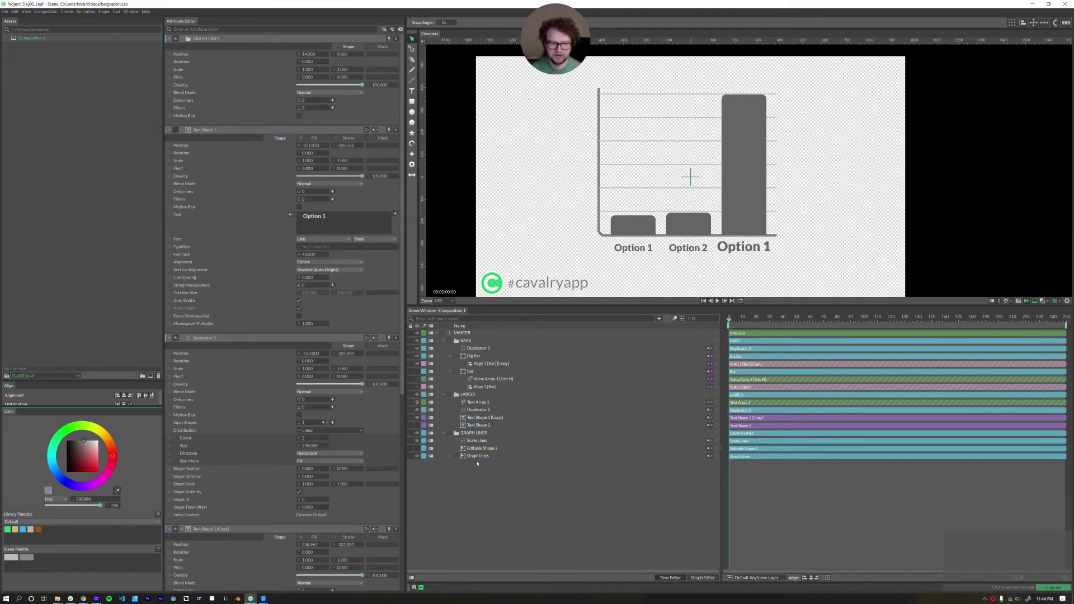
- Move the Graph Lines layer above Scale Lines within the GRAPH LINES group and collapse the group
drag(477, 457, 476, 440)
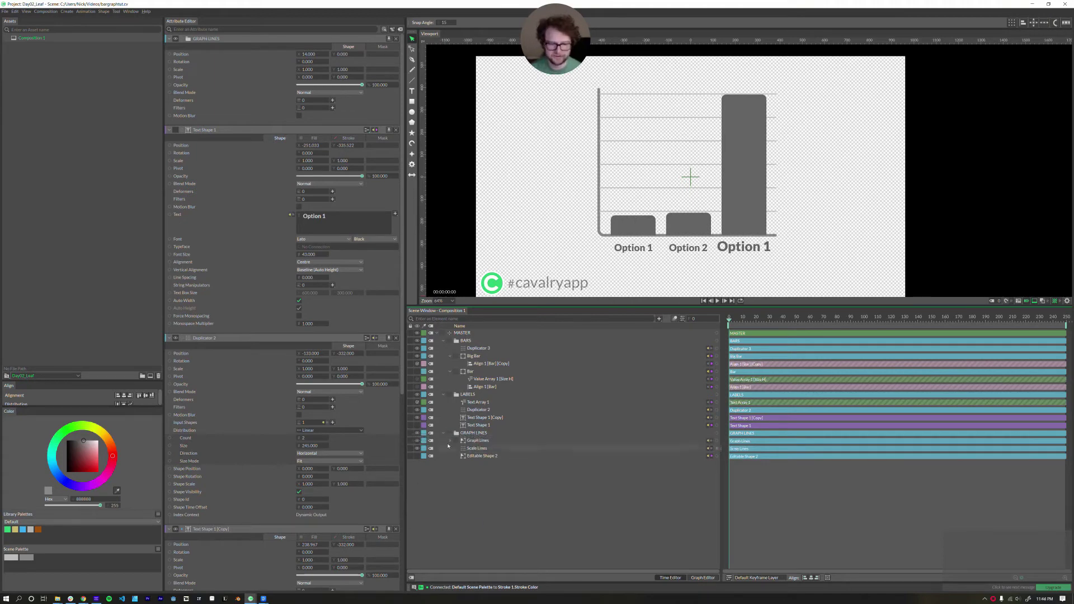
click(443, 433)
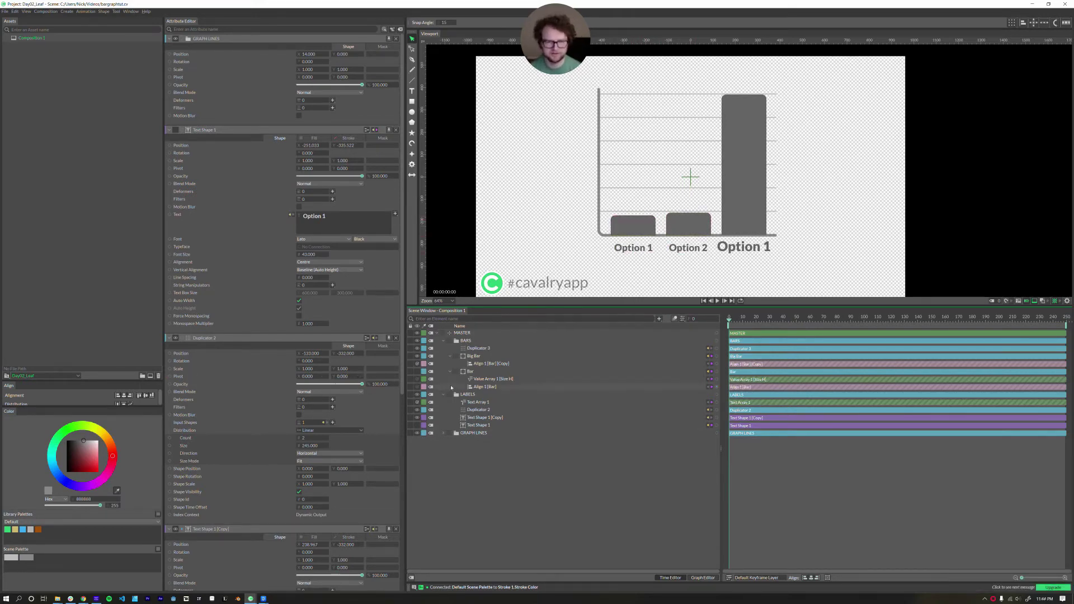
- Pick a dark grey, add it to the scene palette and connect it to the Bar shape's fill colour
drag(83, 442, 73, 441)
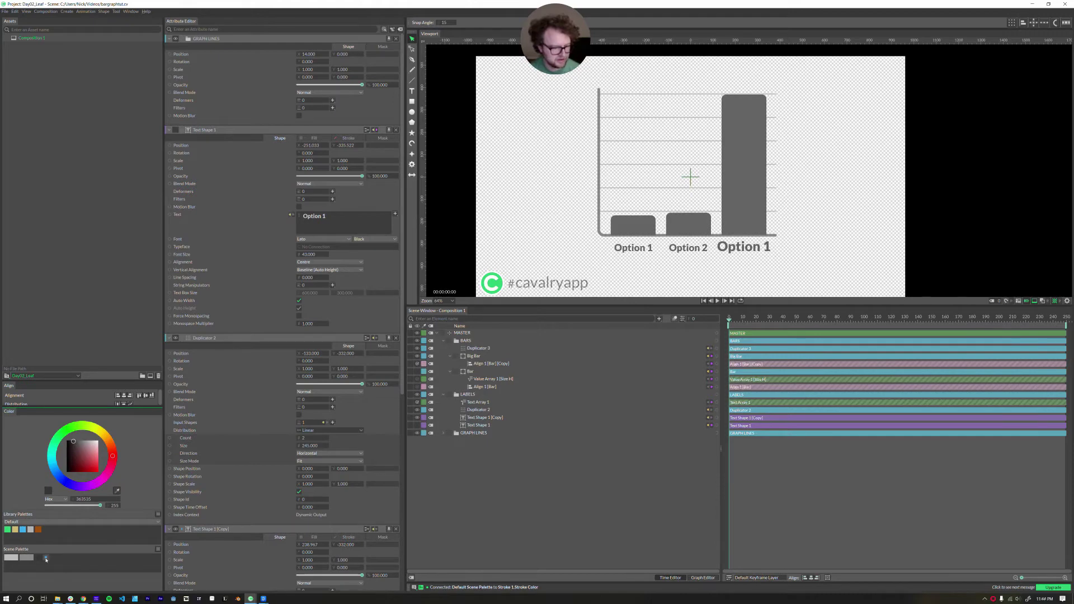
drag(46, 557, 471, 371)
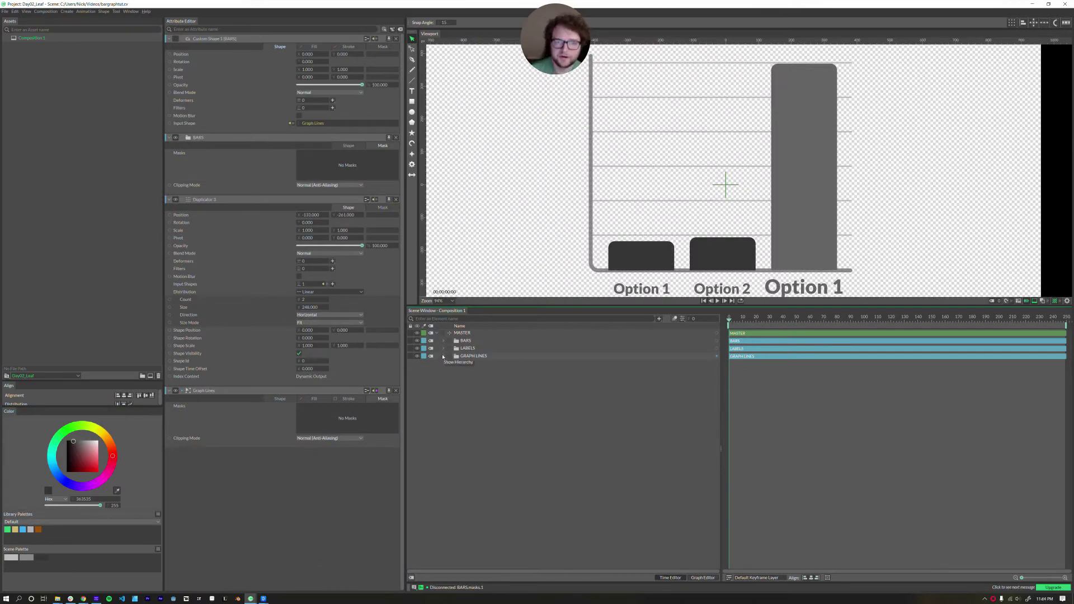
- Move the GRAPH LINES group above the BARS group under MASTER
scroll(632, 246, up, 5)
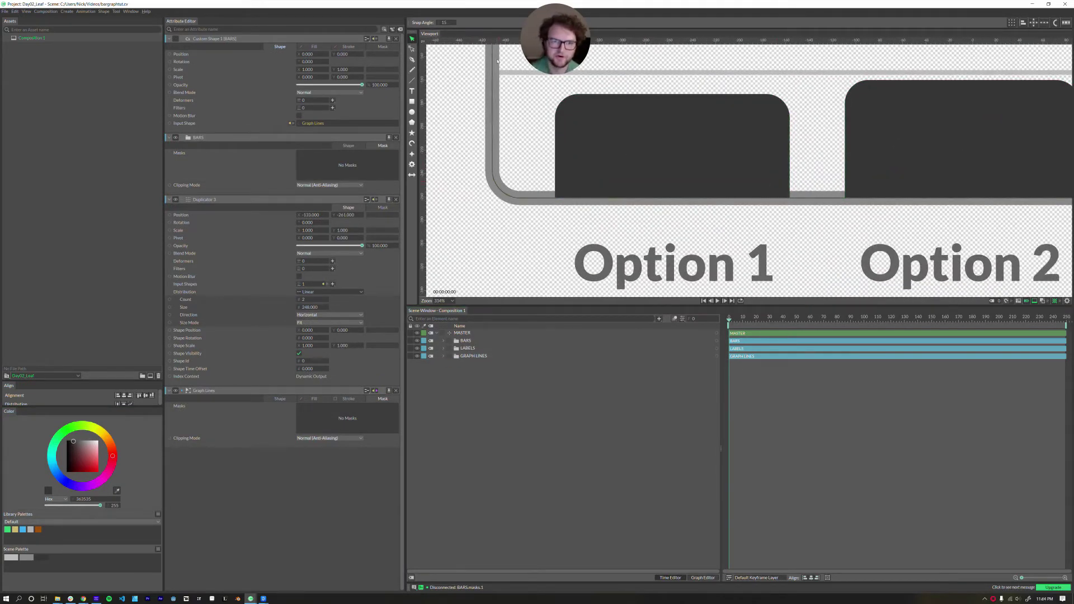
scroll(719, 161, up, 1)
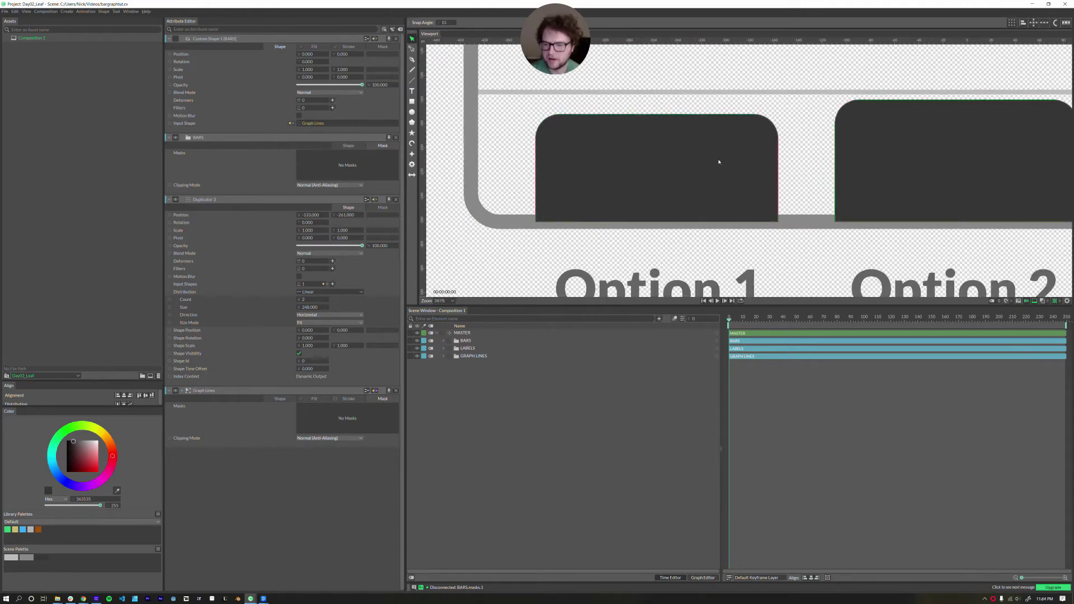
drag(676, 179, 668, 178)
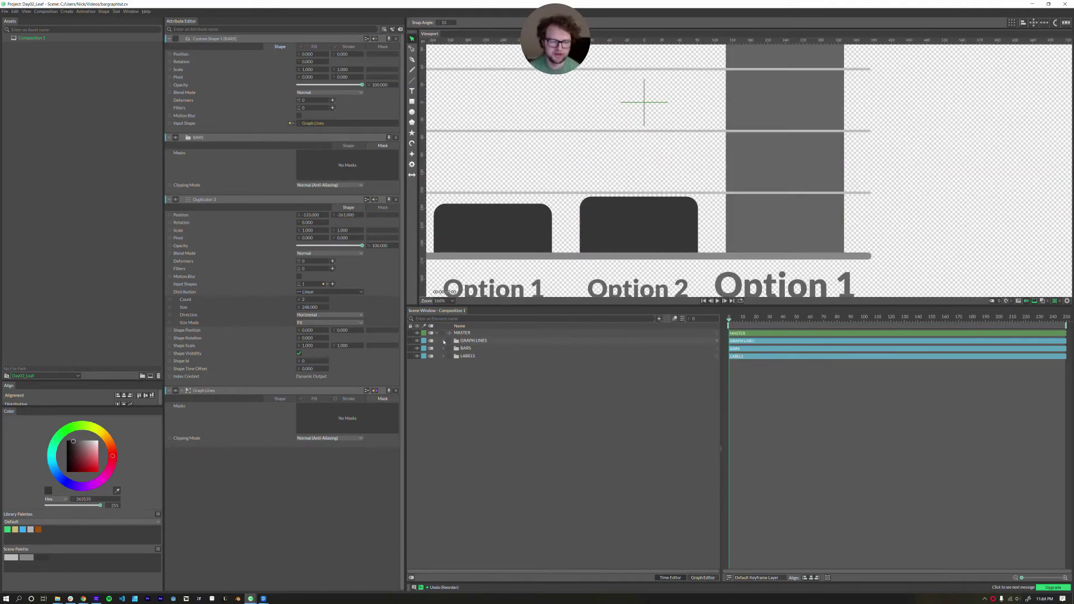
- Group Scale Lines and Editable Shape 2 as H LINES and move that group below LABELS under MASTER
click(444, 341)
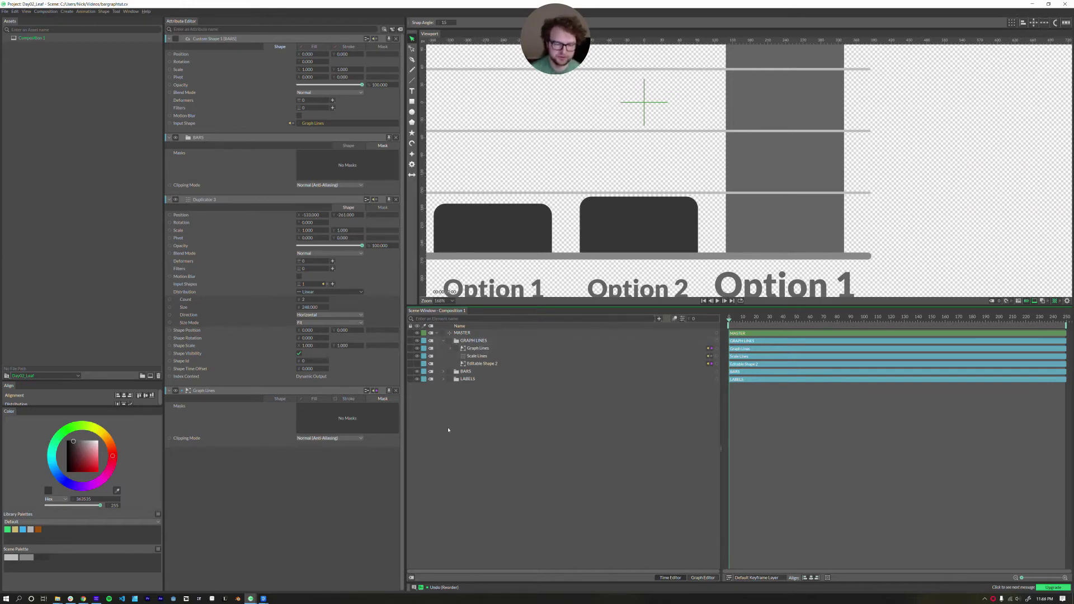
click(479, 361)
ctrl+click(478, 356)
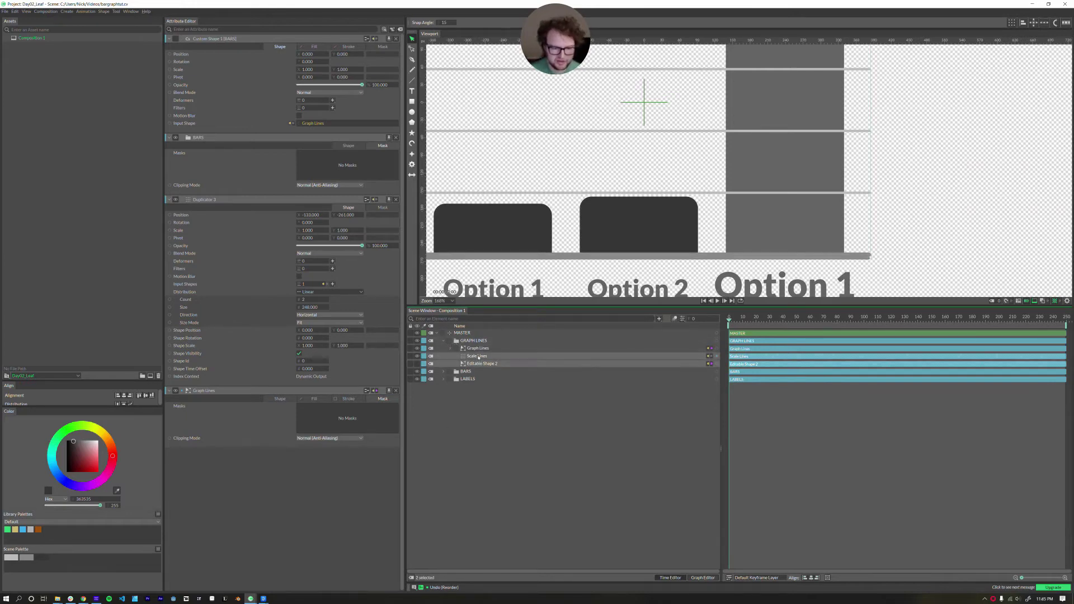
key(ctrl+g)
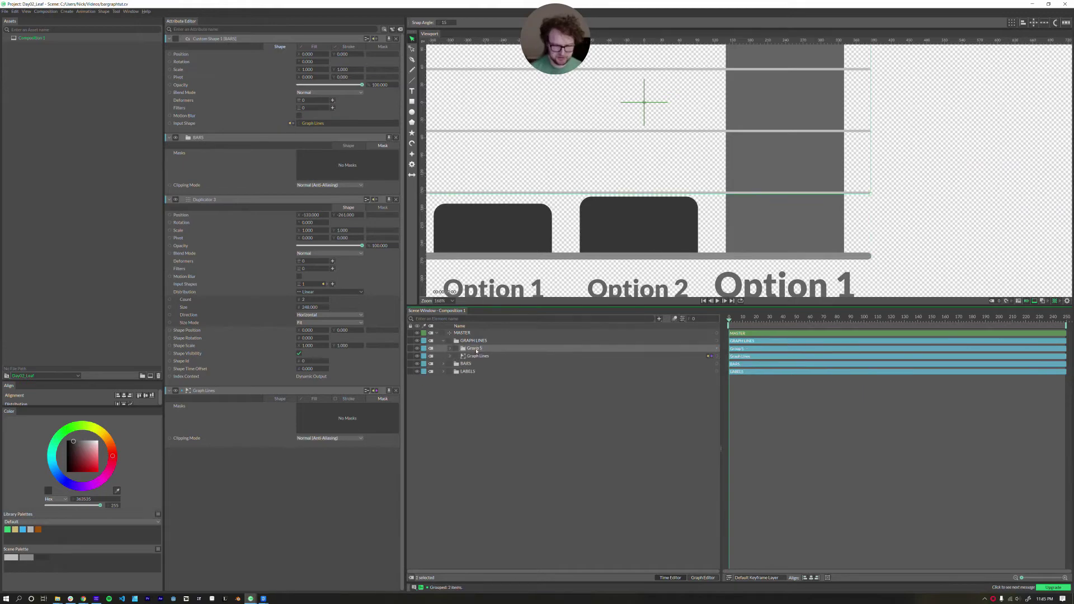
double_click(476, 350)
text(H)
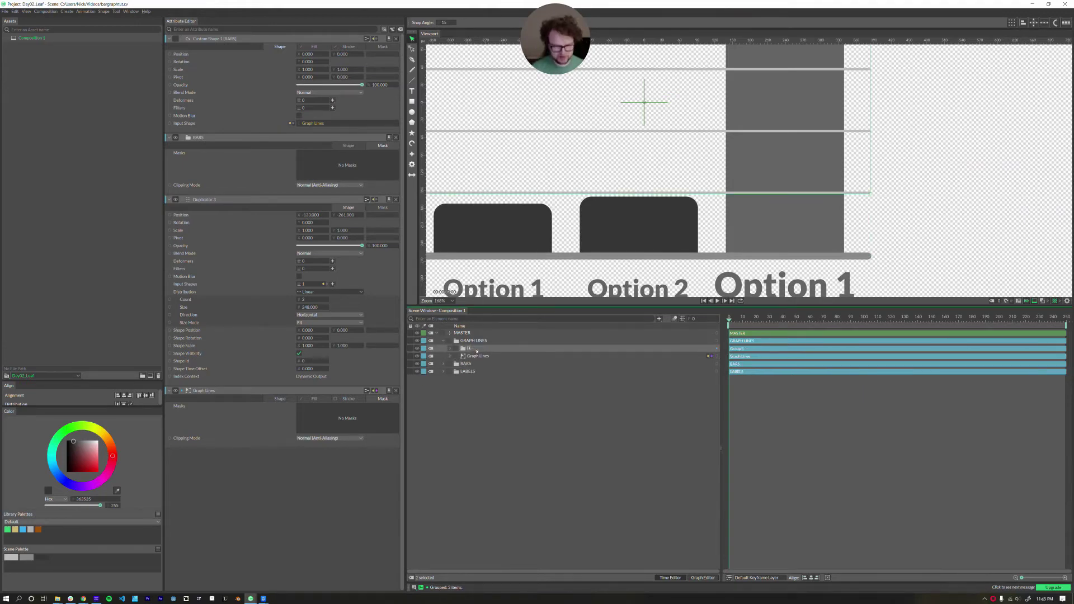
text(-LINES)
key(Return)
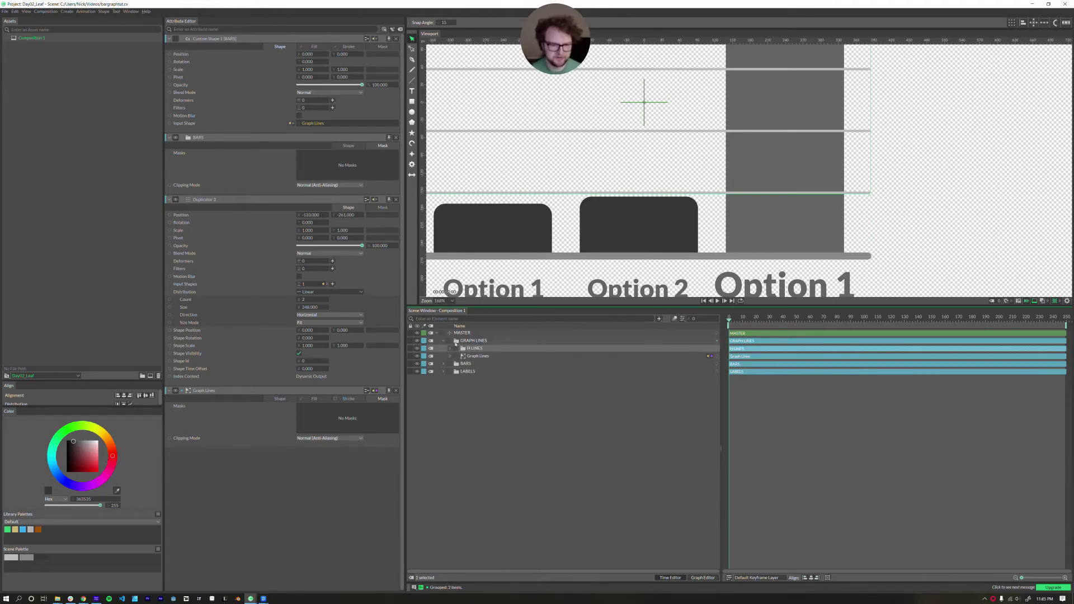
drag(464, 350, 443, 371)
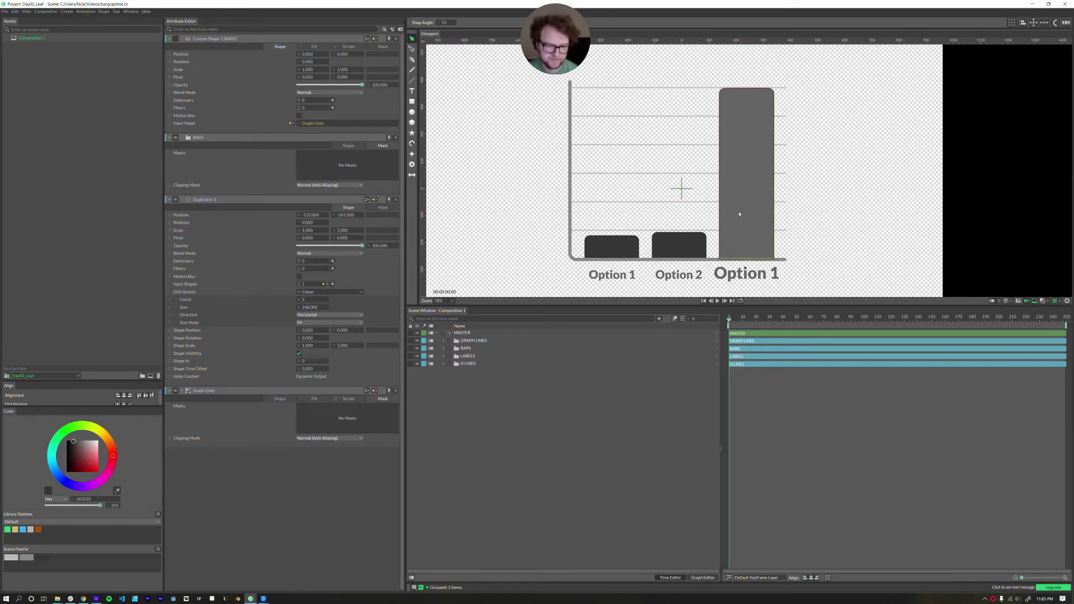
- Add a bright blue to the scene palette and connect it to the fill colours of Big Bar and Text Shape 1 [Copy]
mouse_move(112, 456)
mouse_down()
mouse_move(112, 442)
mouse_move(112, 468)
mouse_move(84, 490)
mouse_move(47, 476)
mouse_move(103, 476)
mouse_move(65, 563)
mouse_move(312, 497)
mouse_move(475, 375)
mouse_up()
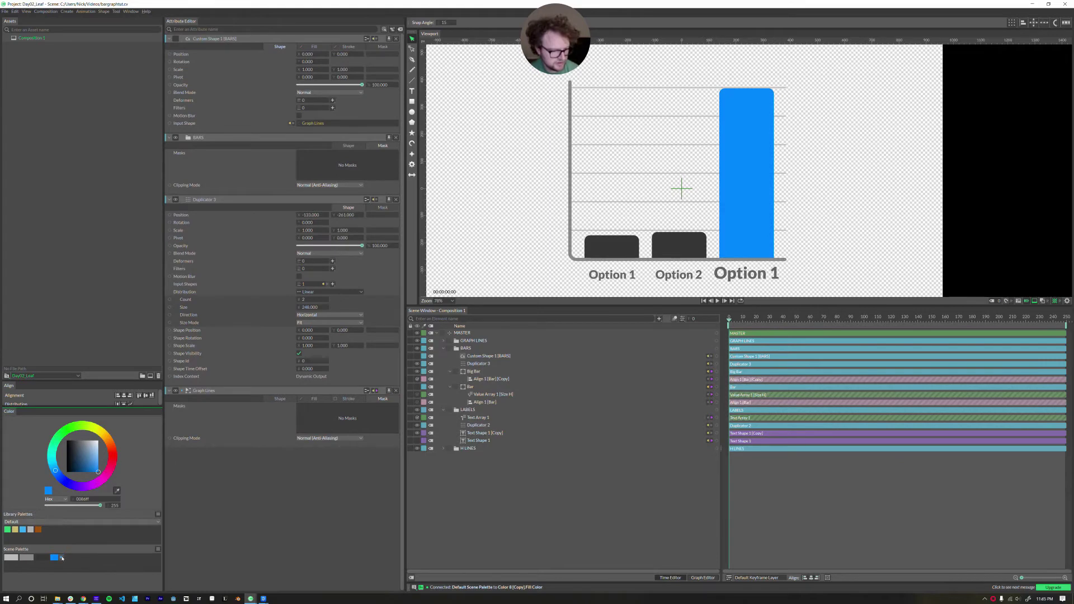
drag(61, 558, 479, 441)
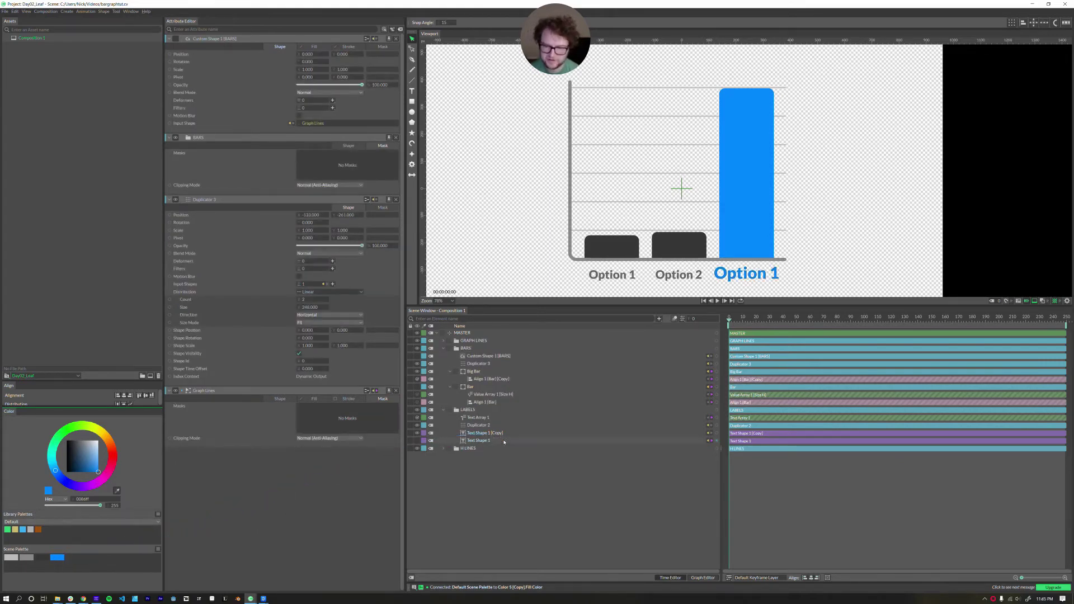
- Change the blue scene palette swatch to a slightly darkened mint green
click(54, 559)
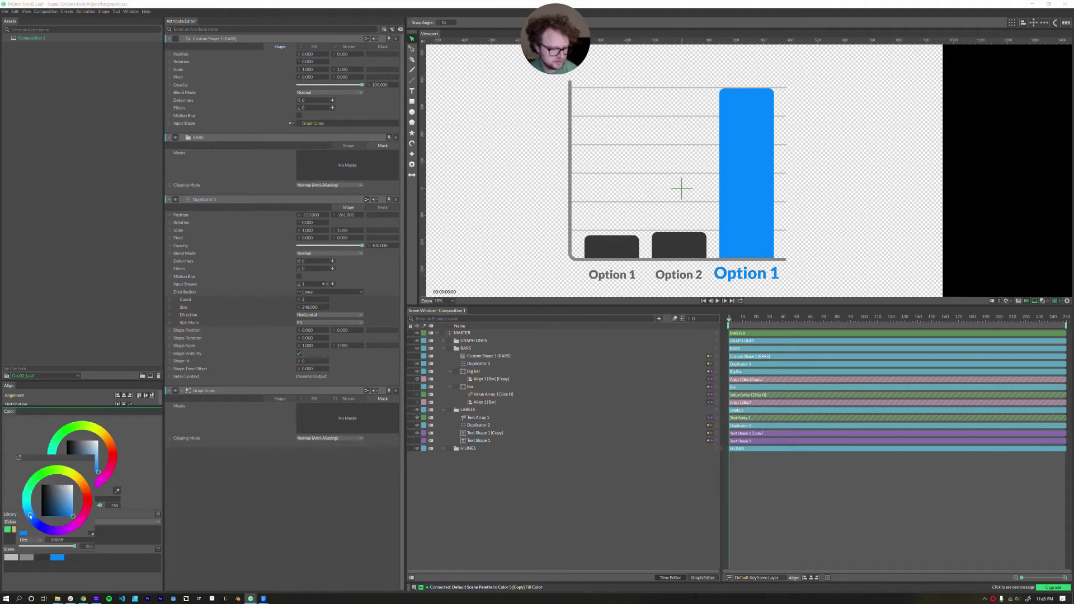
drag(30, 514, 19, 502)
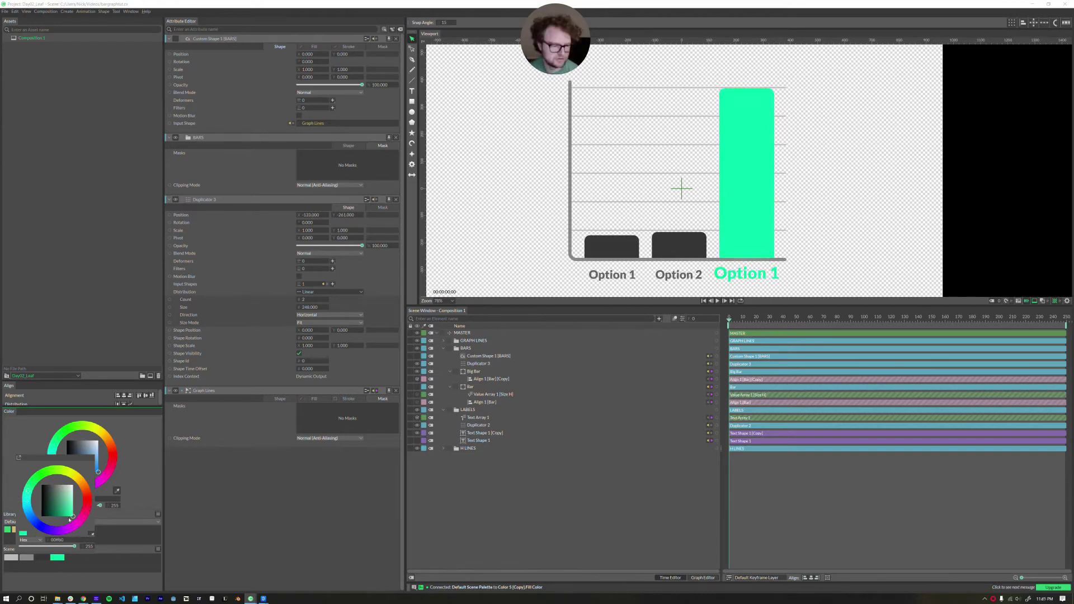
drag(73, 517, 69, 518)
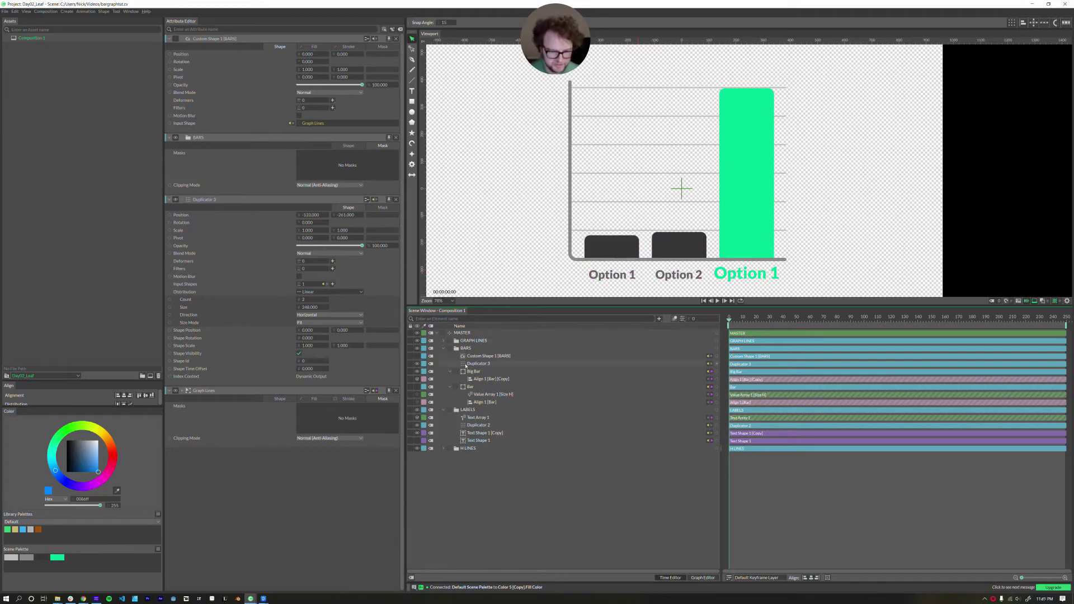
- Connect the dark grey scene palette colour to Text Shape 1's fill colour
click(463, 440)
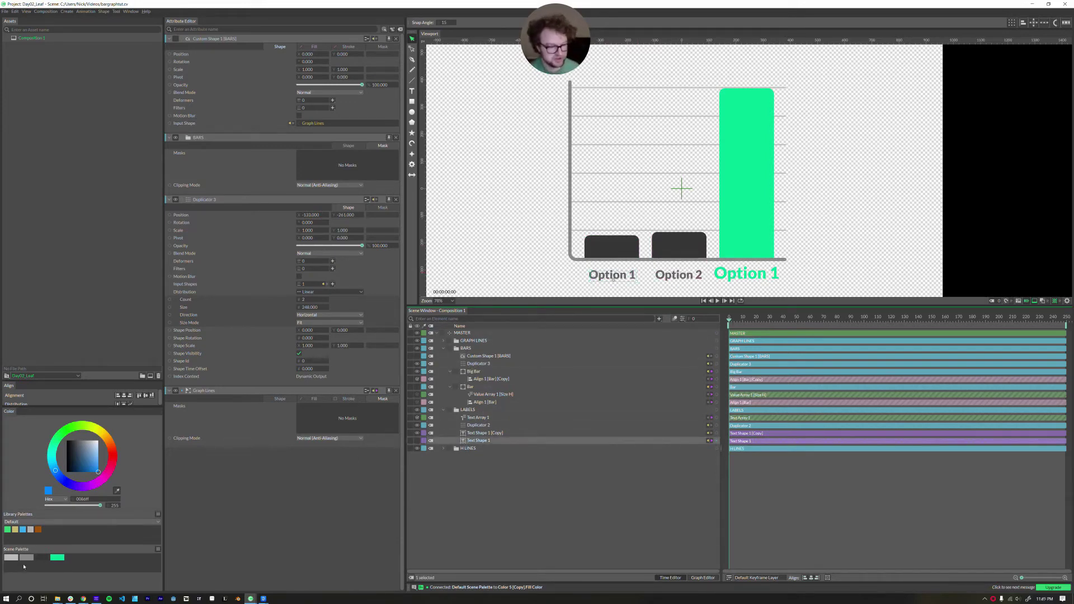
drag(45, 557, 477, 446)
click(482, 446)
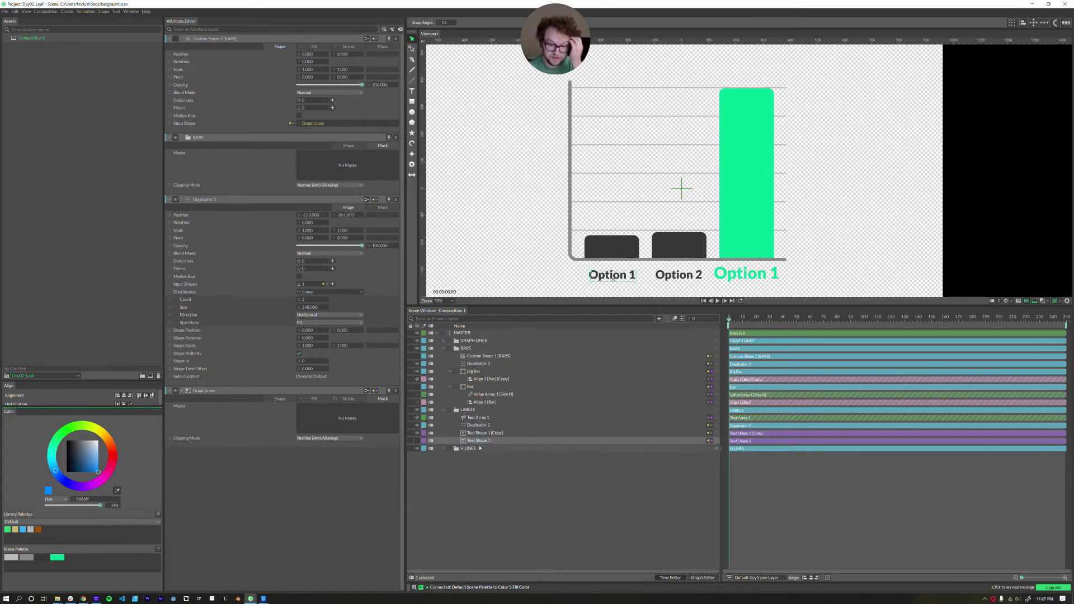
- Try the mid-grey palette colour on Text Shape 1's fill in place of the dark grey, and undo it
click(493, 482)
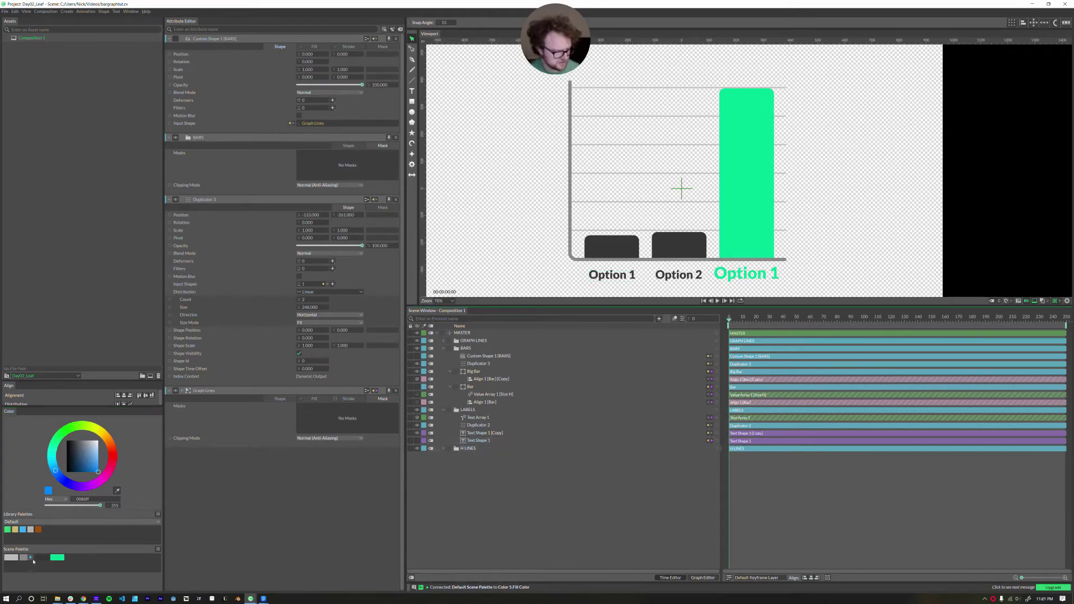
drag(31, 559, 481, 424)
click(711, 442)
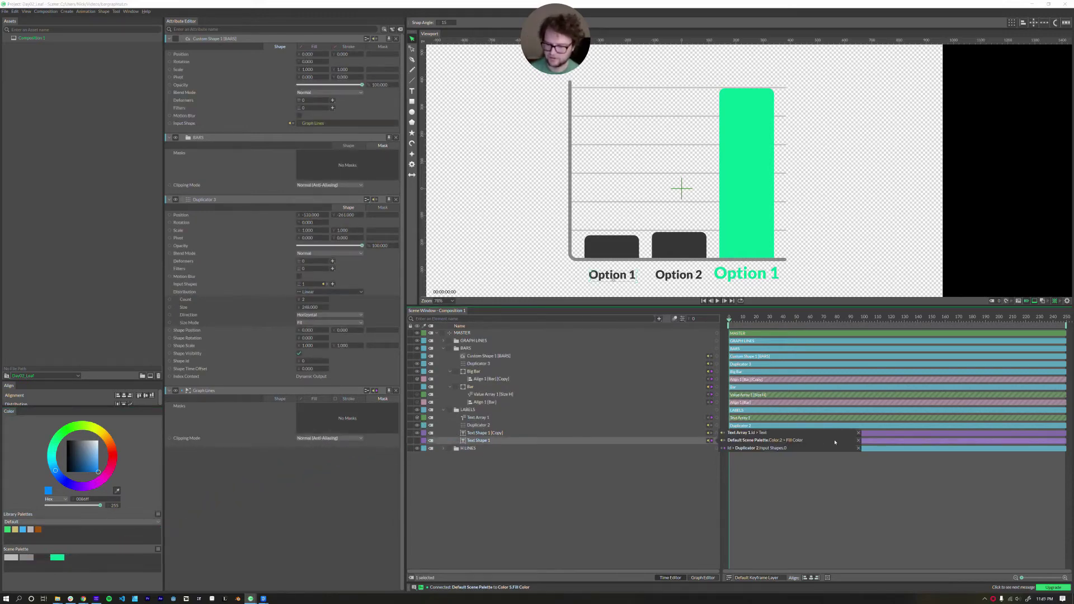
click(859, 441)
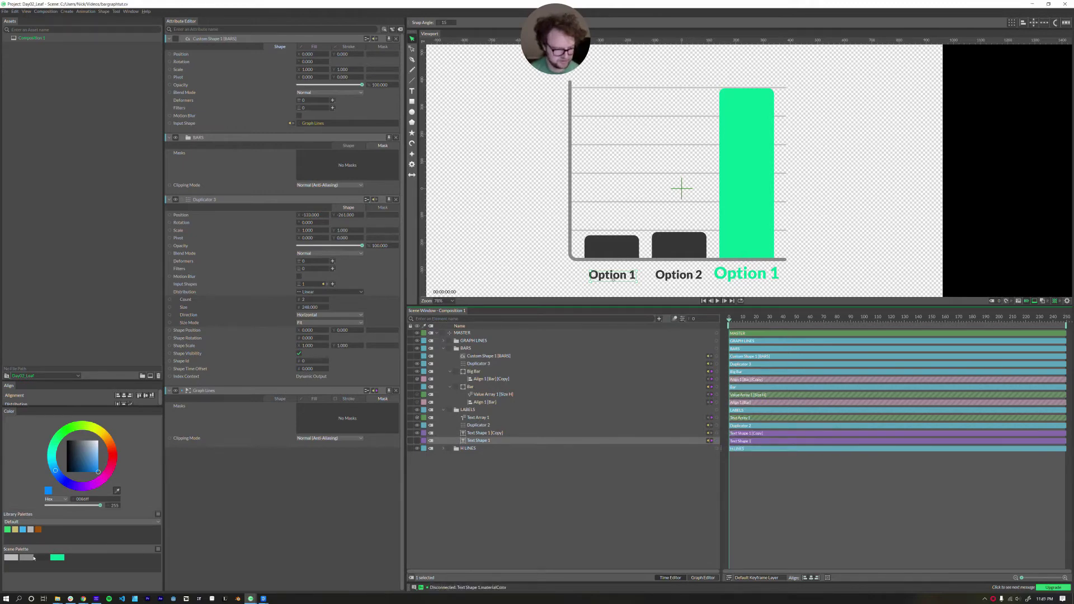
drag(30, 558, 459, 441)
drag(476, 443, 476, 441)
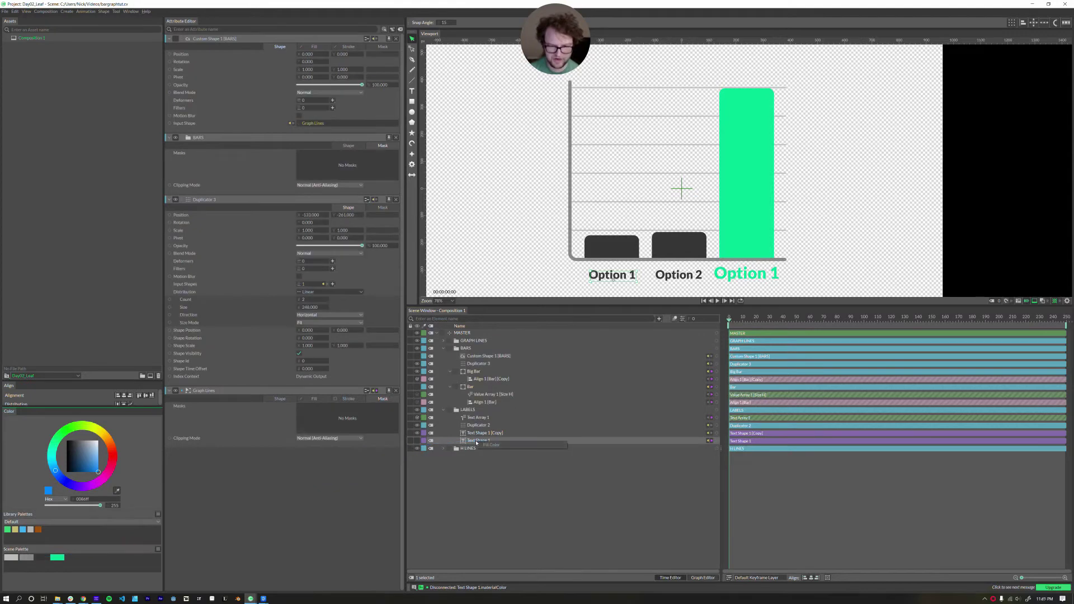
click(492, 446)
click(502, 493)
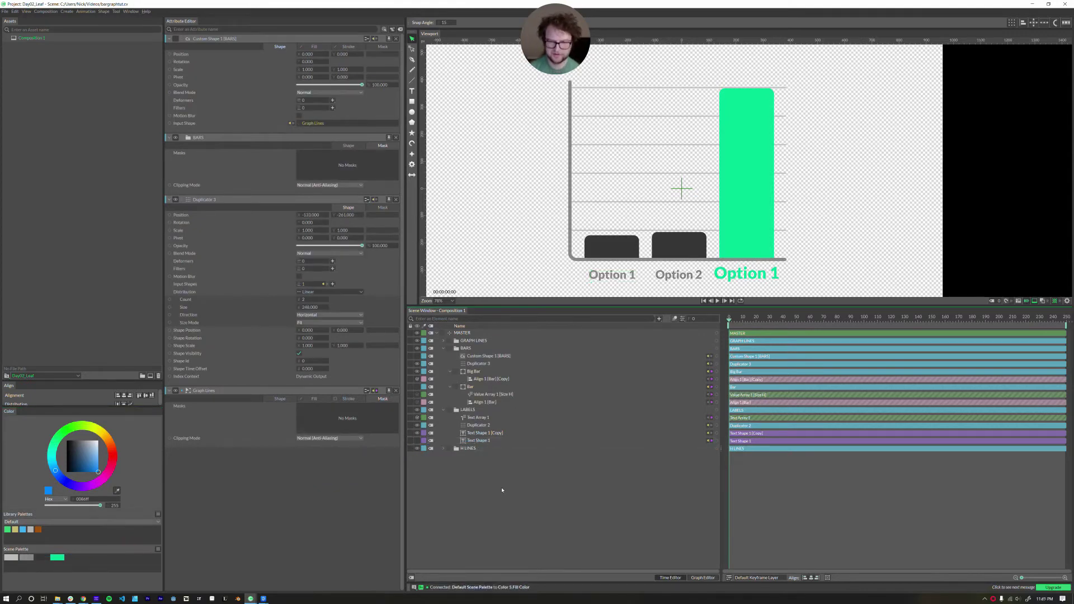
scroll(538, 213, down, 3)
scroll(539, 213, up, 2)
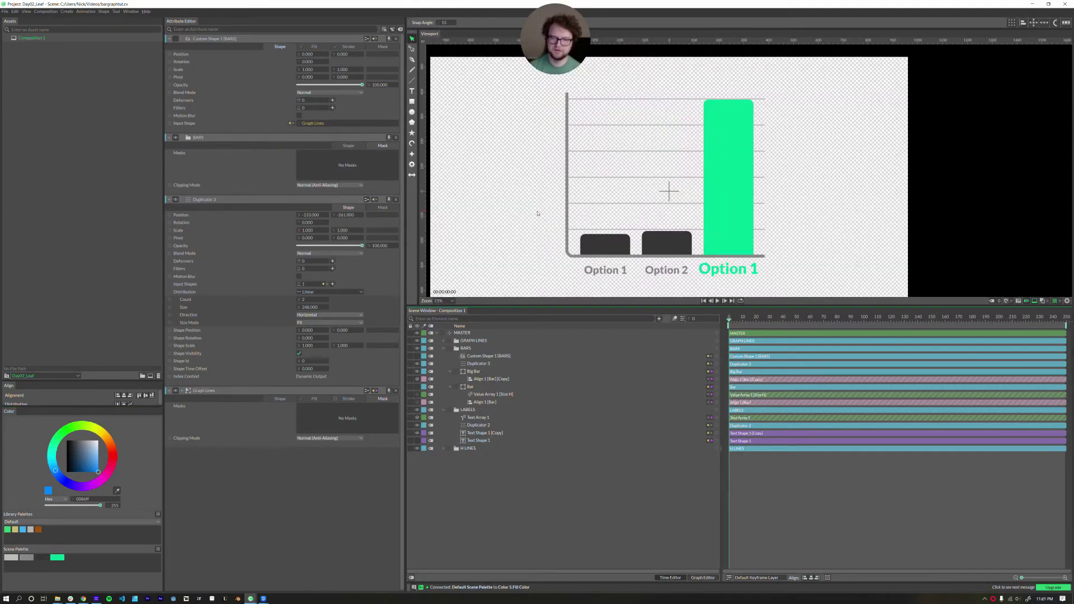
key(ctrl+z)
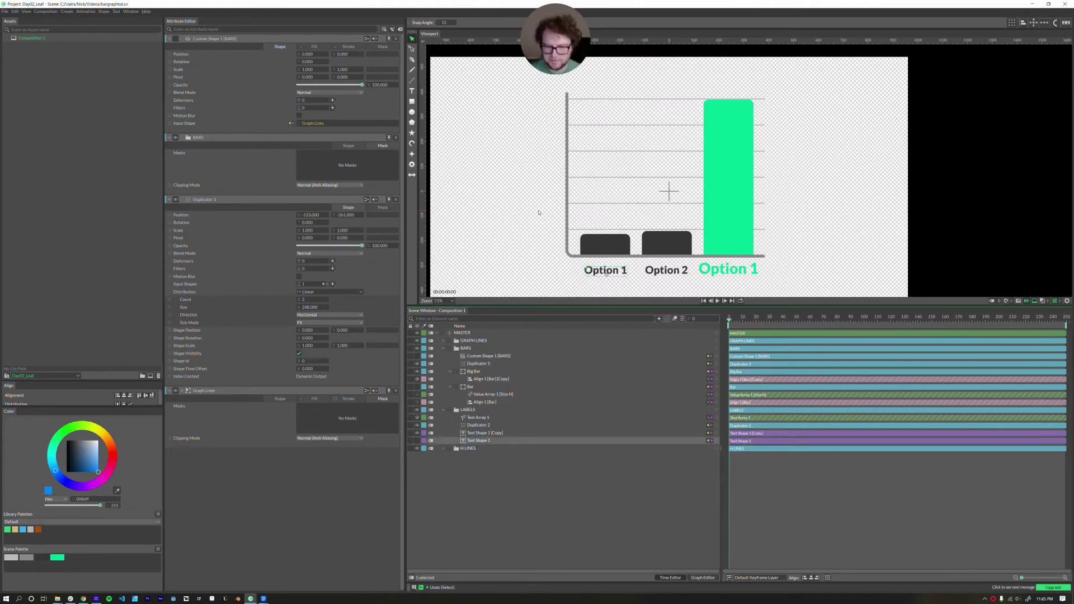
- Lighten the dark grey scene palette swatch slightly and connect it to Text Shape 1's fill colour
click(40, 558)
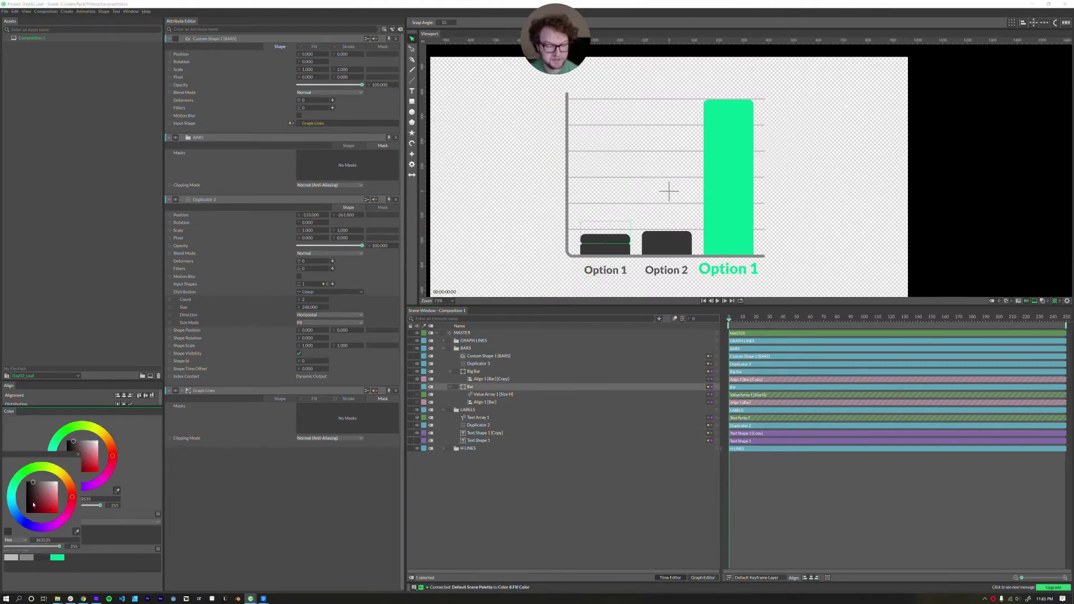
drag(40, 502, 36, 485)
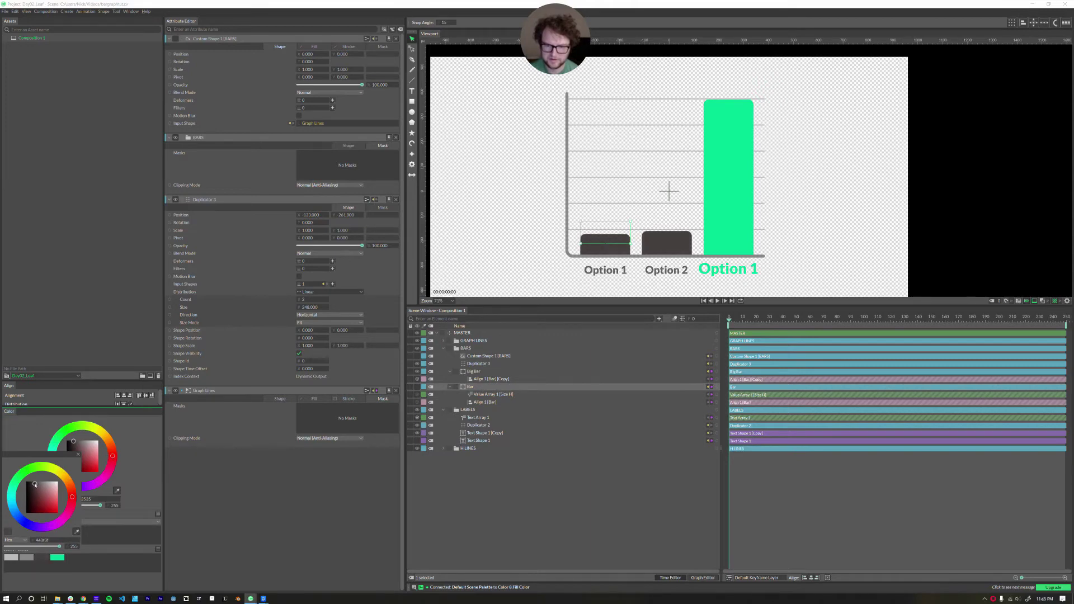
click(45, 560)
drag(104, 547, 482, 444)
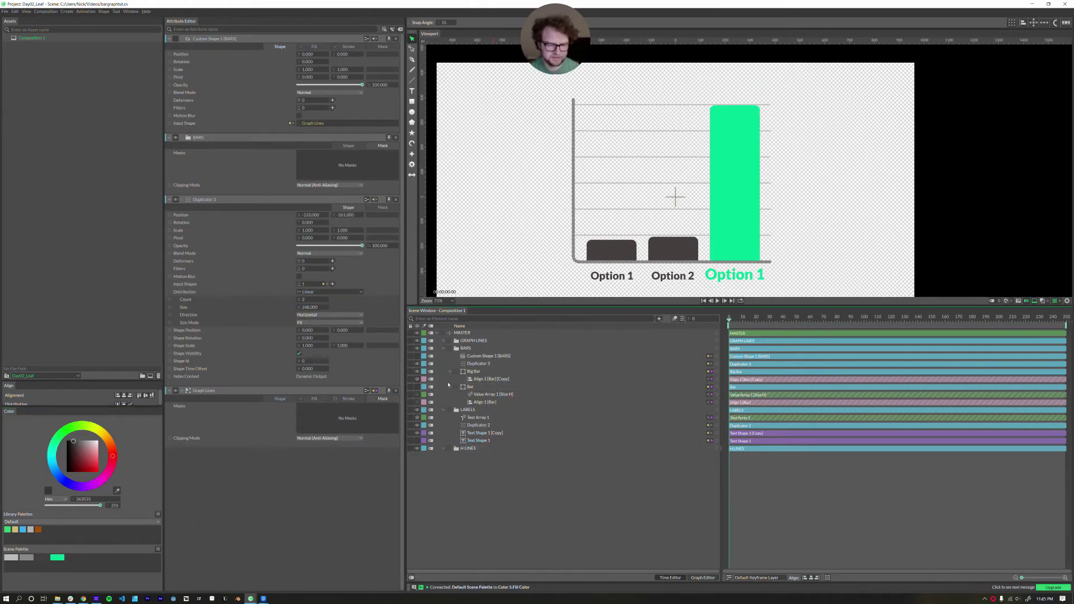
- Collapse the BARS and LABELS groups and add a "6x" text in Lato Black beside the tall bar's upper part
click(442, 350)
click(444, 356)
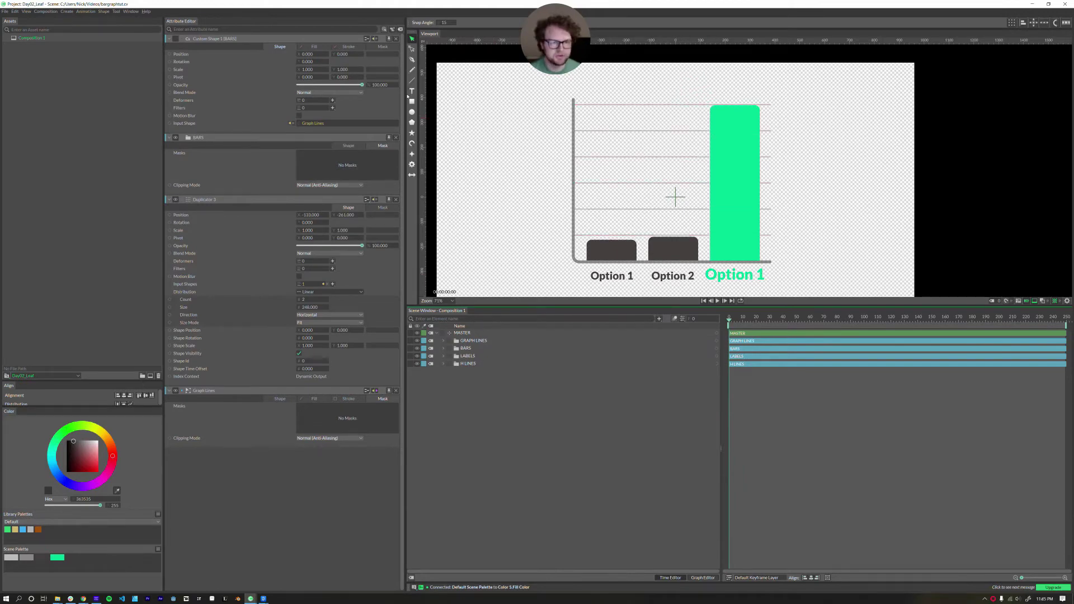
key(t)
click(642, 150)
text(6x)
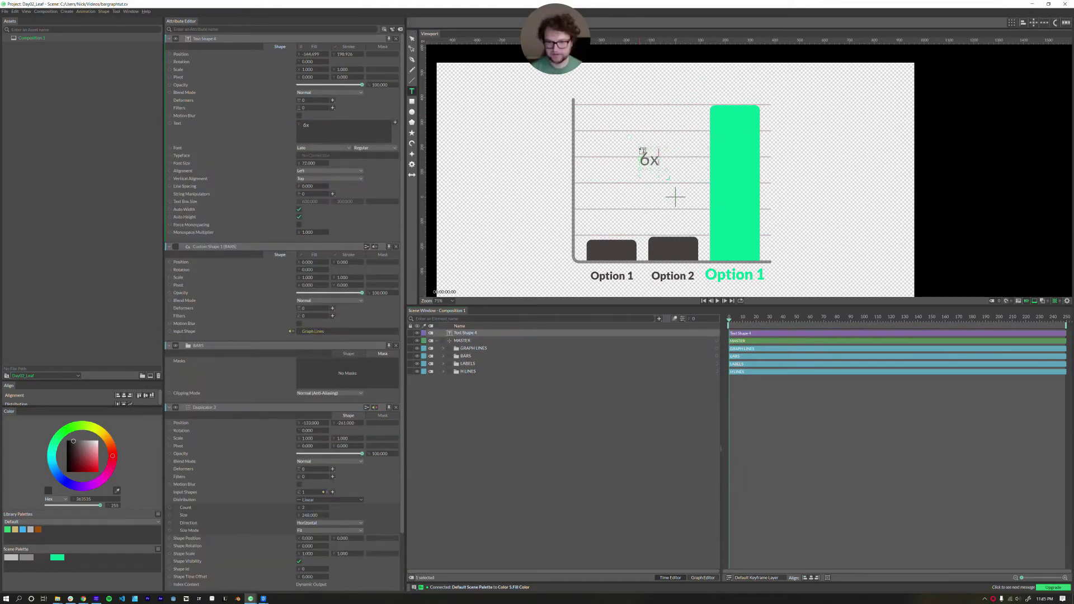
key(Escape)
drag(652, 163, 672, 137)
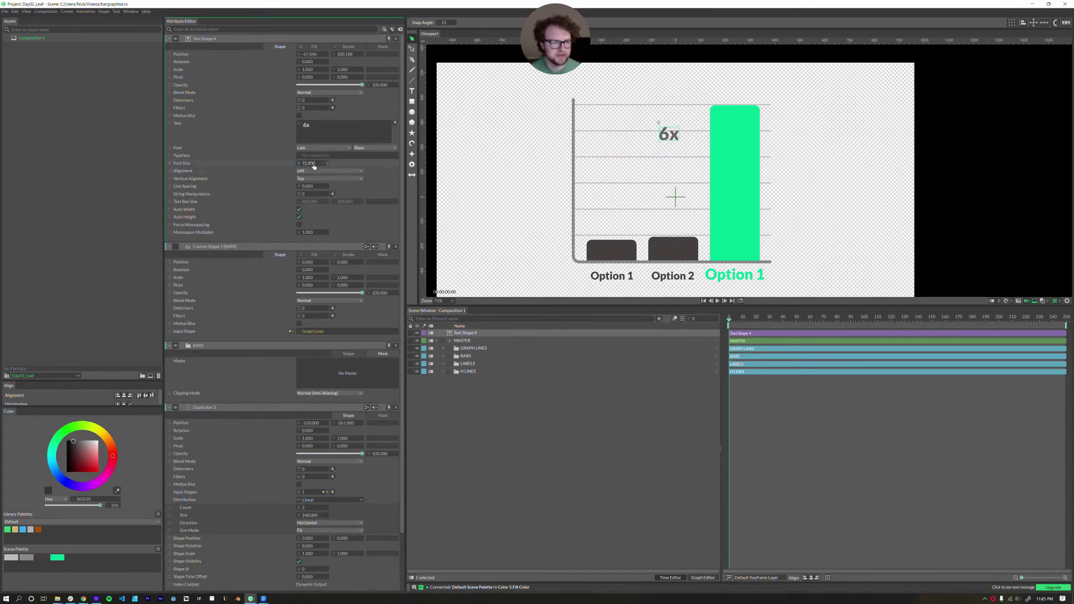
- Enlarge the 6x text's font and set its alignment to Centre and vertical alignment to Baseline (Auto Height)
drag(314, 166, 366, 168)
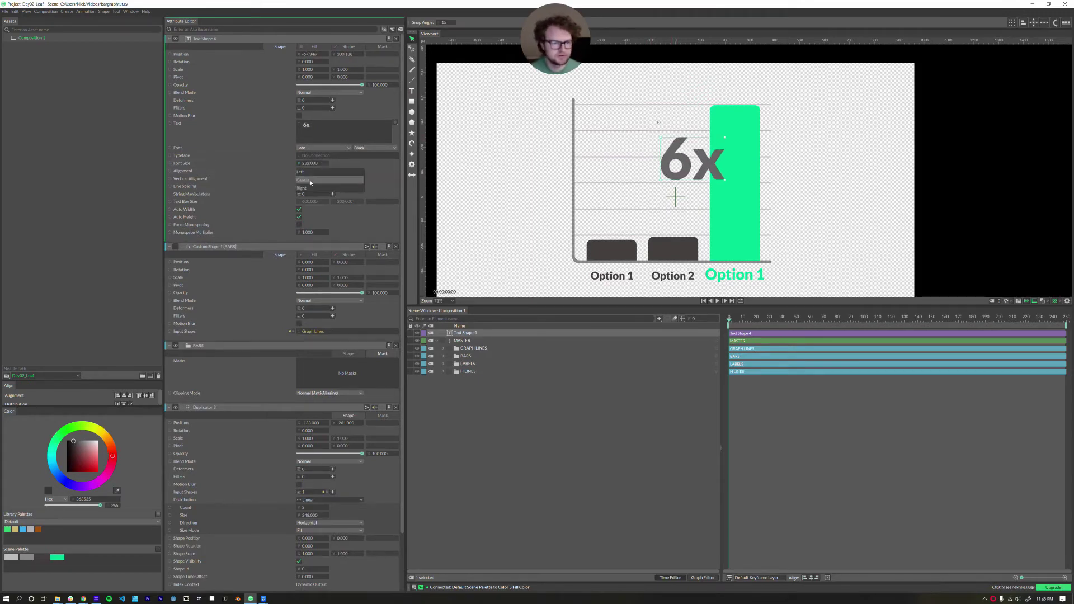
click(310, 182)
click(312, 178)
click(315, 204)
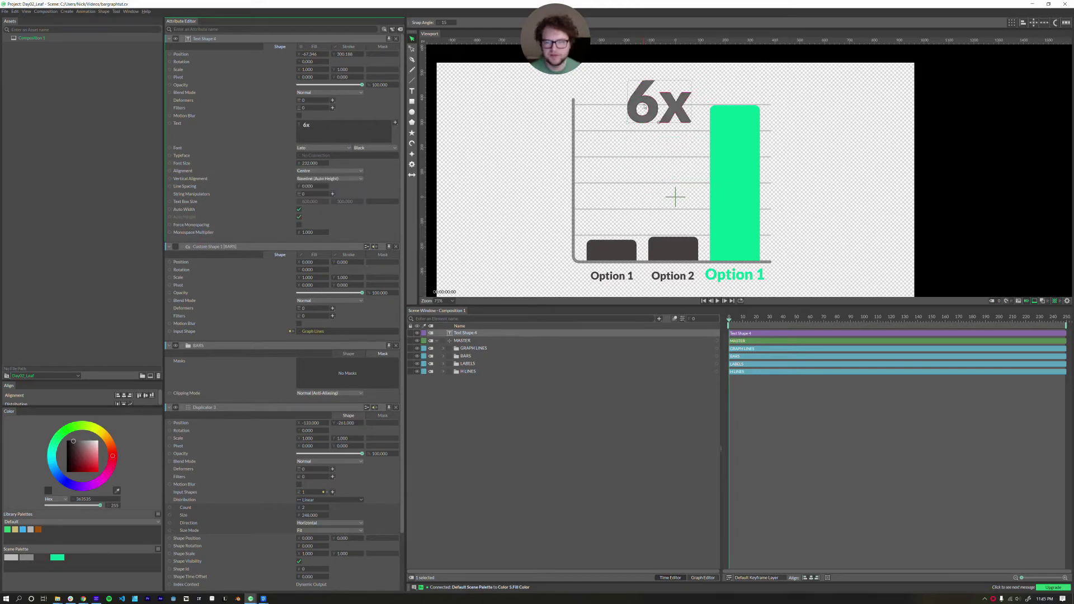
- Move the 6x text down beside the tall bar and add a "LONGER" text below it
drag(658, 109, 662, 175)
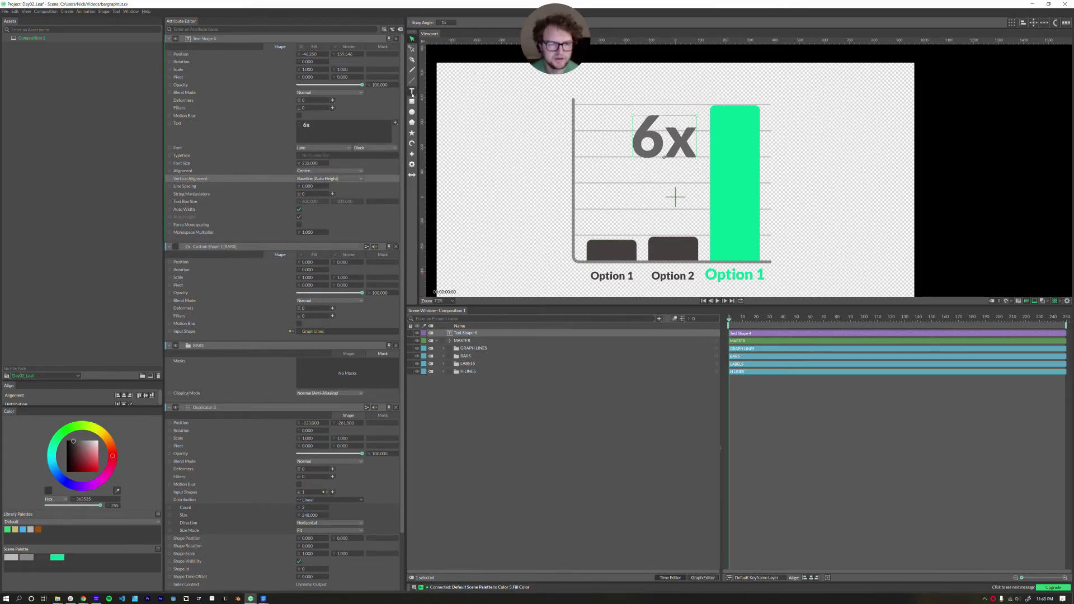
click(412, 90)
click(627, 189)
click(630, 191)
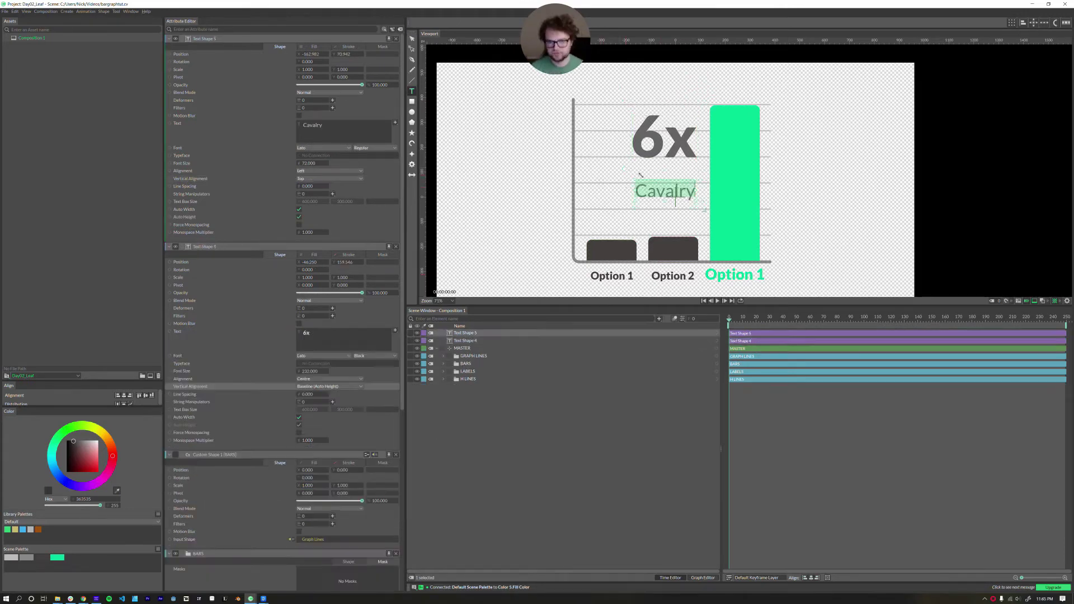
text(LONGRT)
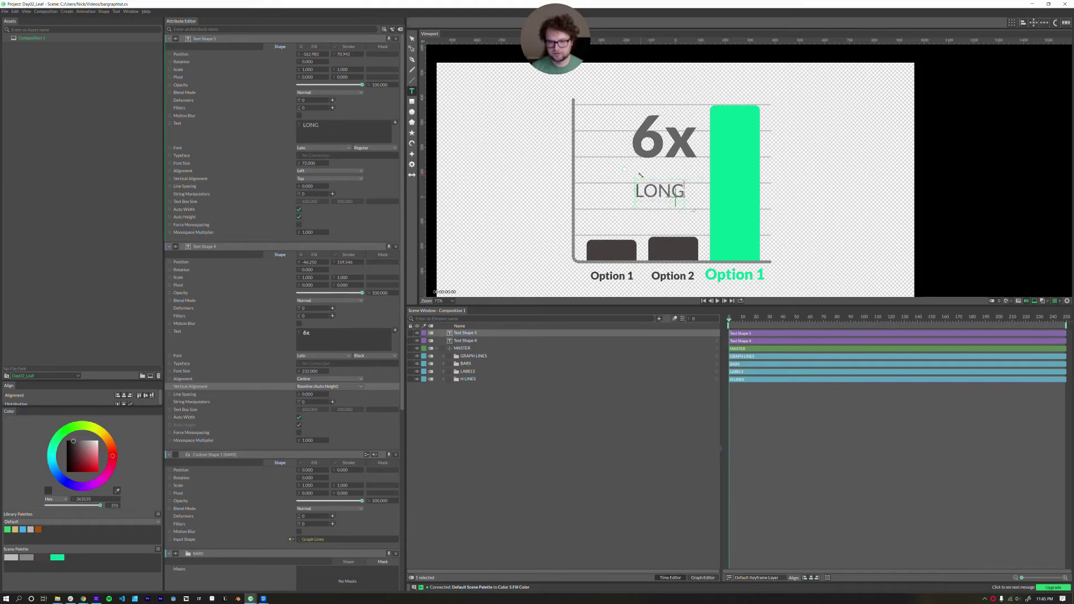
key(BackSpace)
key(BackSpace)
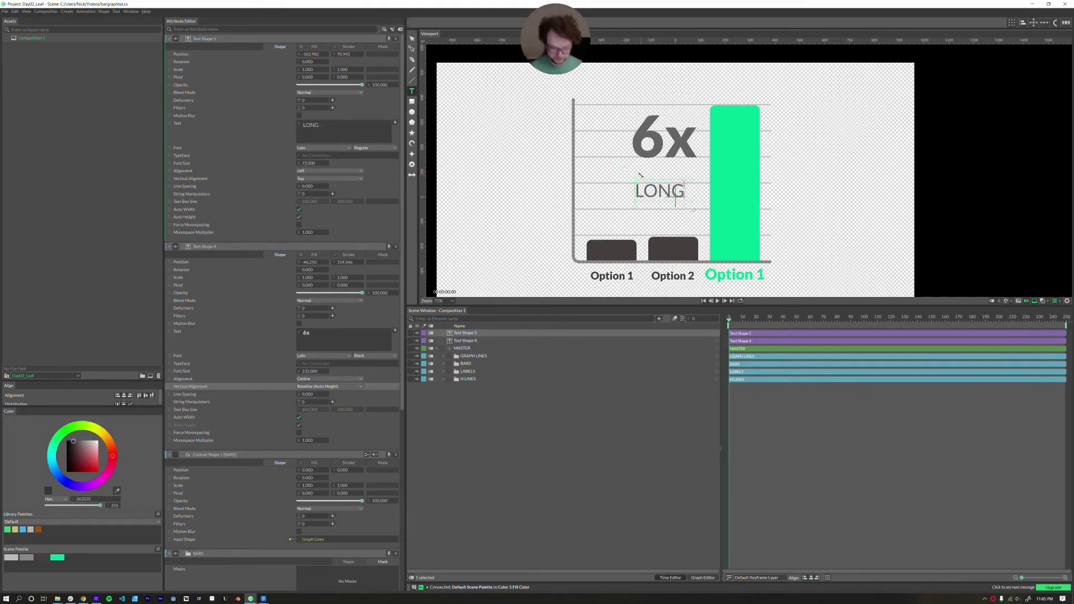
text(ER)
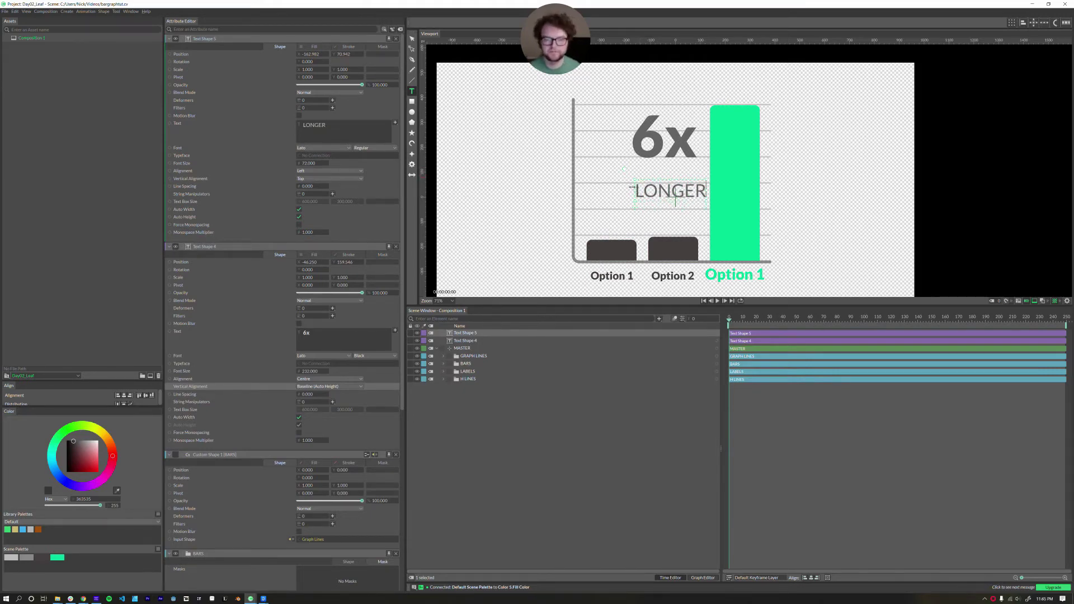
- Set LONGER to Centre and Baseline (Auto Height) alignment, place it centred directly beneath 6x, and change its Lato weight to Heavy
click(329, 179)
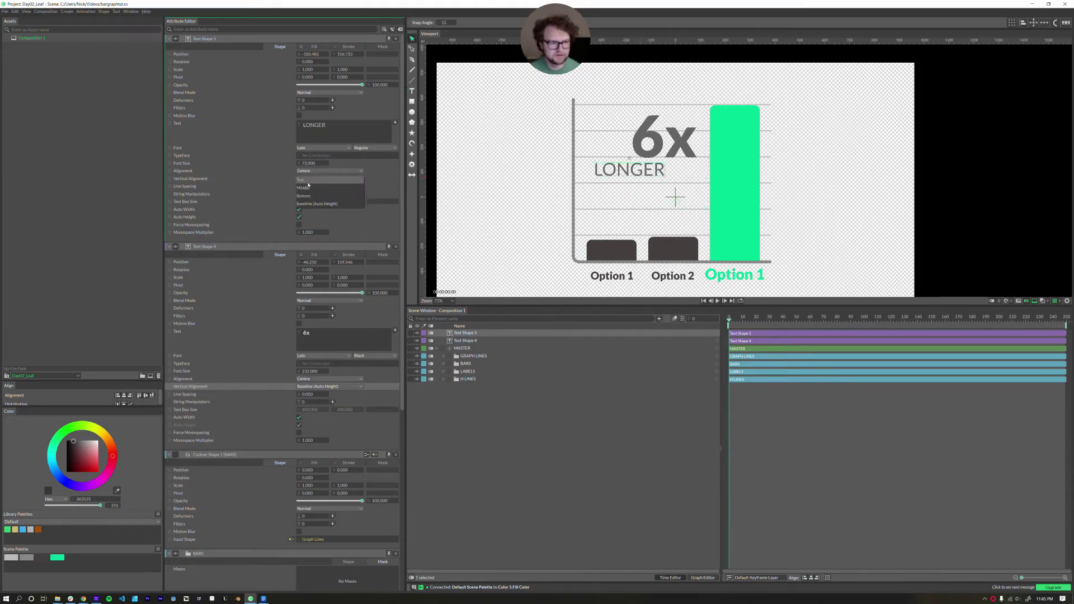
click(317, 207)
drag(629, 159, 664, 175)
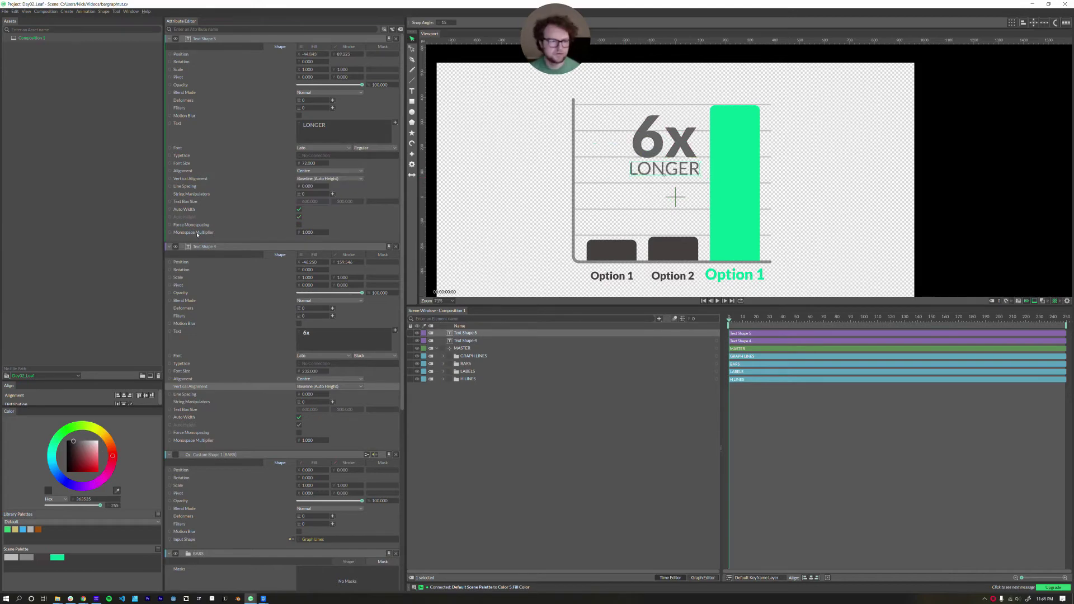
click(366, 148)
click(368, 205)
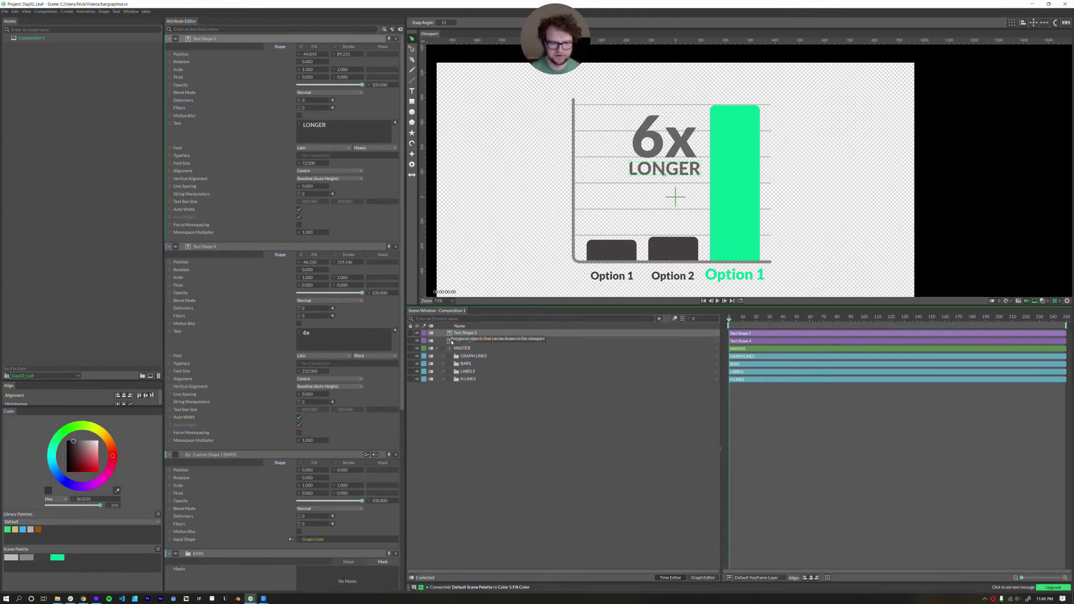
- Parent the LONGER text to the 6x text shape, rename that shape "6x" and nest it under MASTER
drag(452, 342, 465, 333)
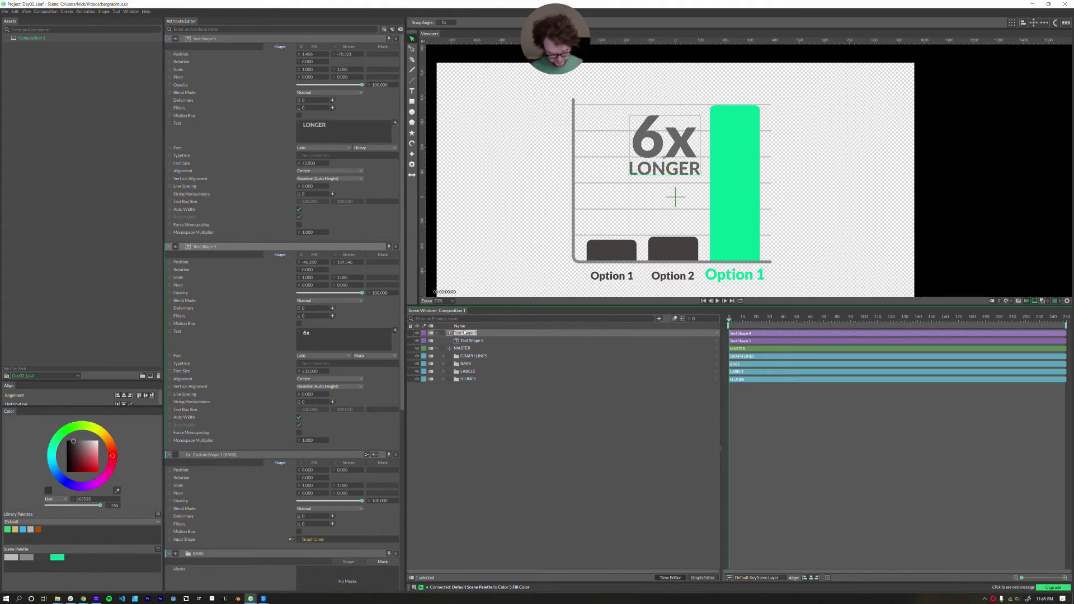
text(6x)
key(Return)
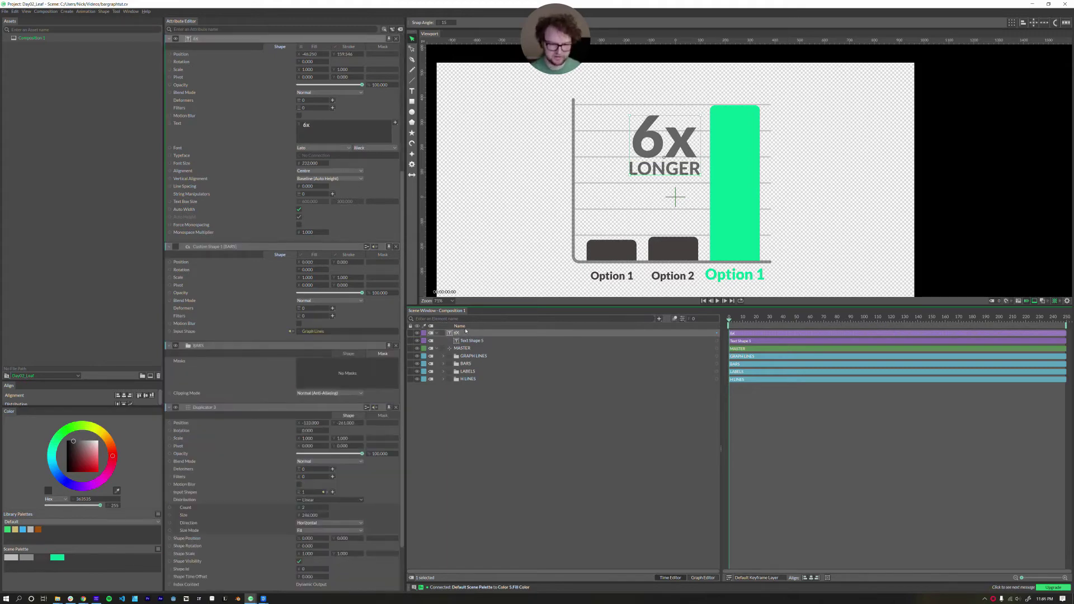
drag(464, 333, 464, 348)
- Connect the green scene palette swatch to the fills of the 6x and LONGER texts, and darken the swatch slightly
drag(61, 558, 460, 341)
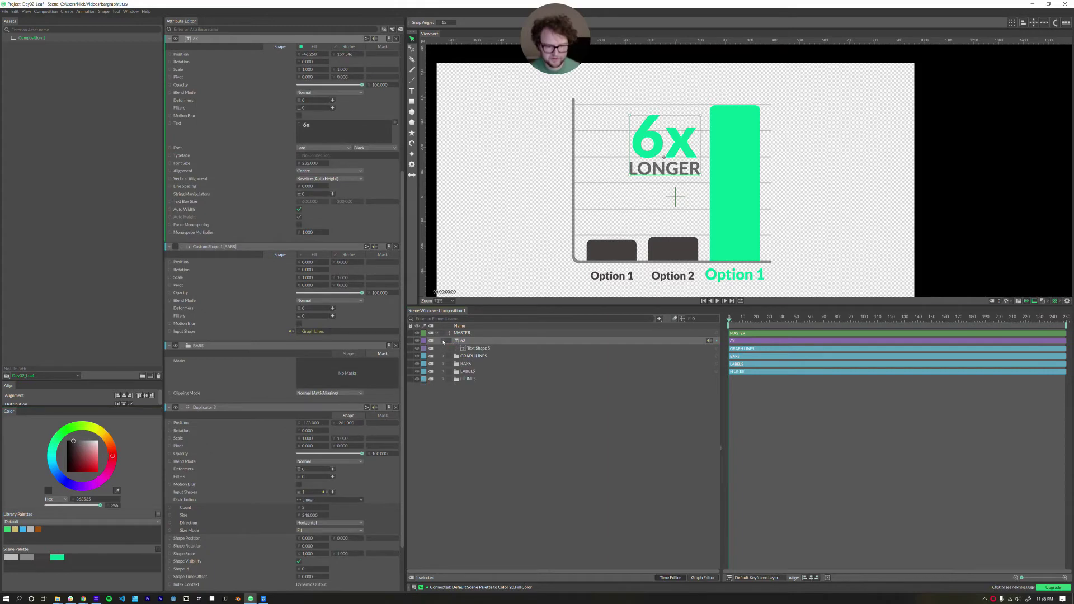
drag(56, 557, 491, 351)
double_click(57, 558)
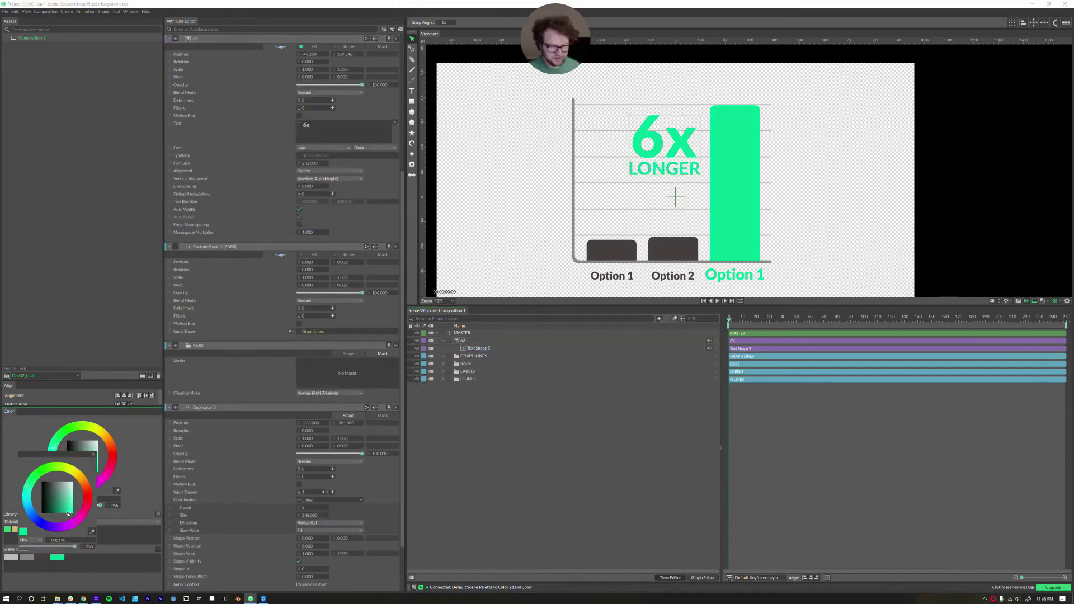
drag(70, 510, 65, 514)
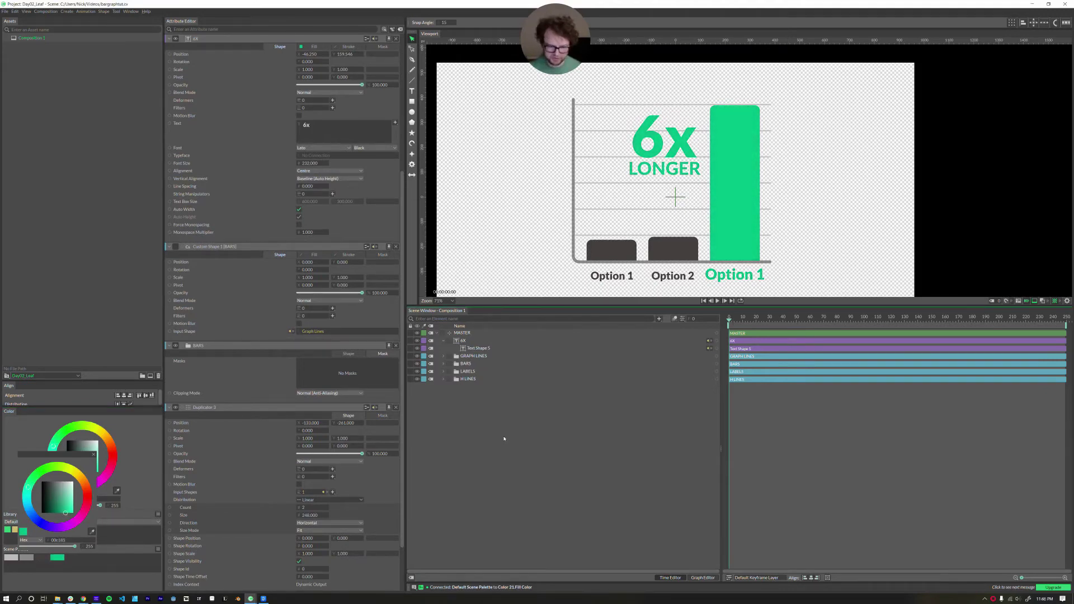
- Add a white Background Shape to the composition behind the graph
key(ctrl+period)
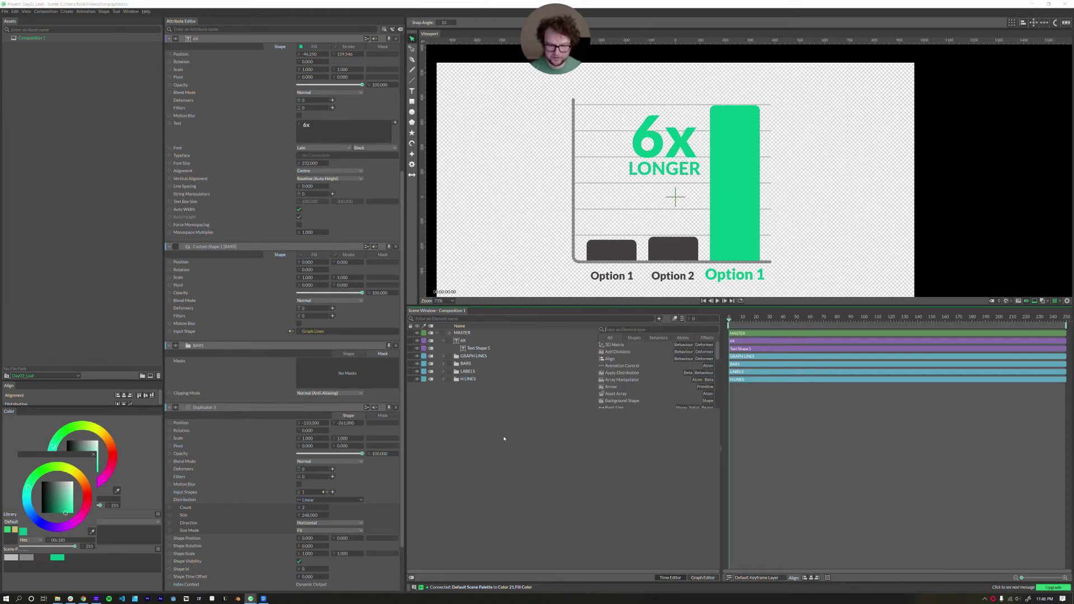
text(backgroun)
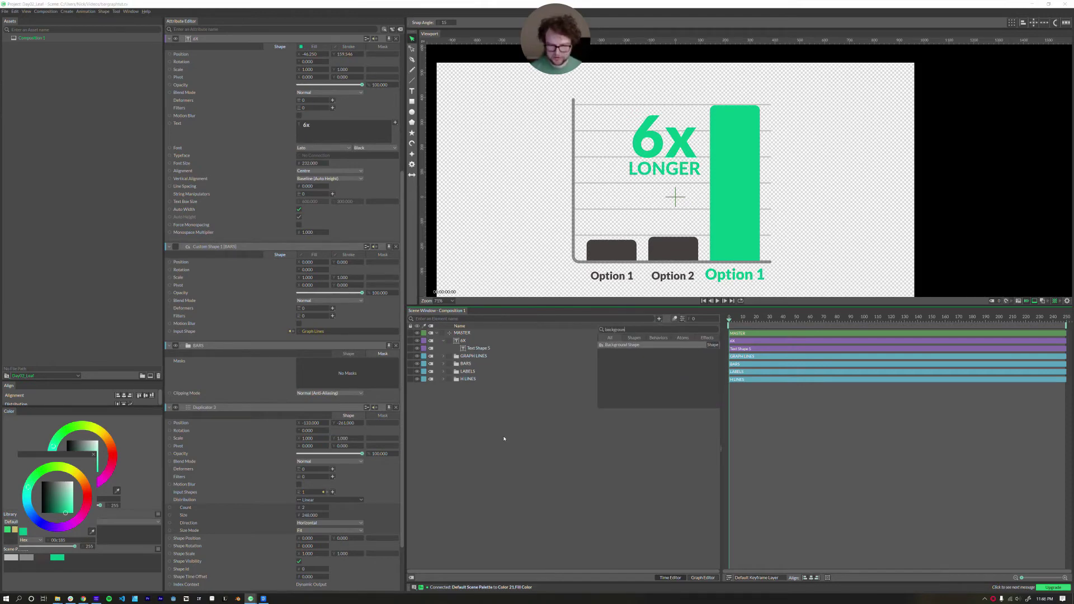
key(Return)
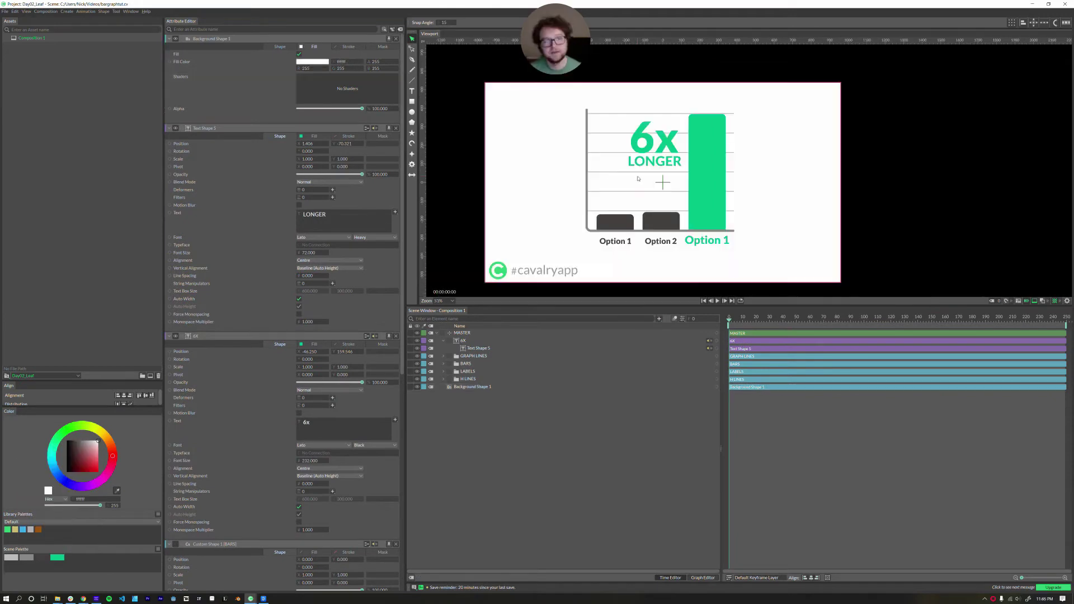
- Expand the GRAPH LINES group and select the Graph Lines shape inside it
scroll(638, 179, up, 4)
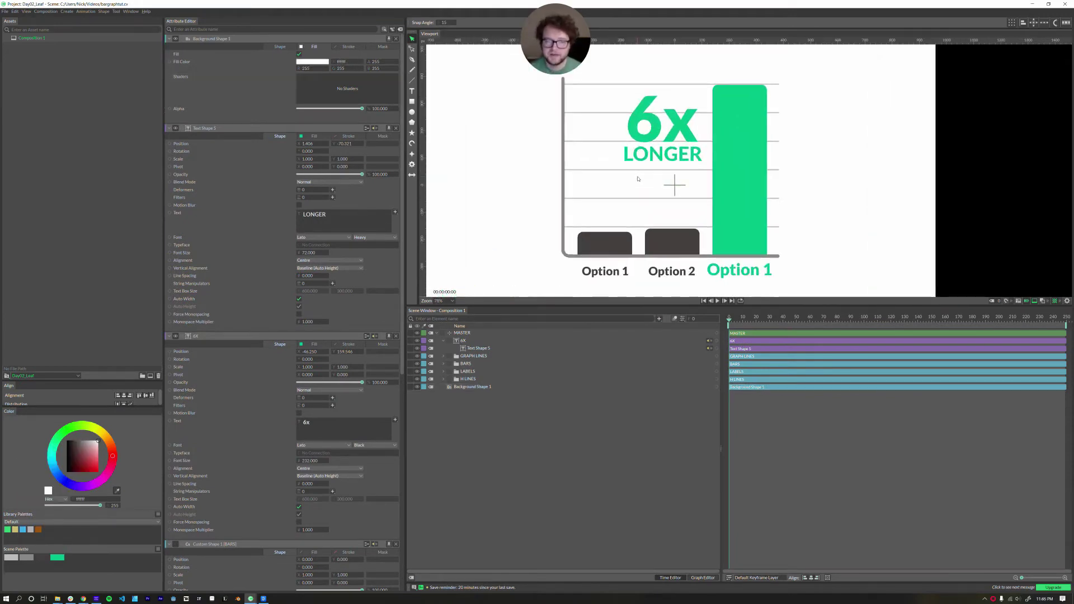
scroll(637, 177, down, 2)
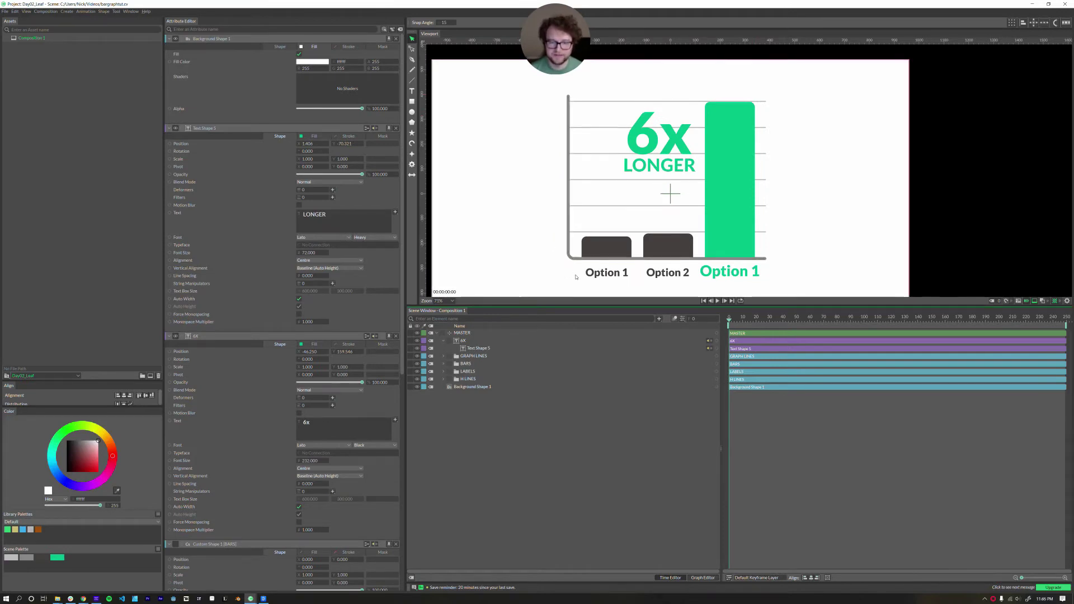
click(444, 356)
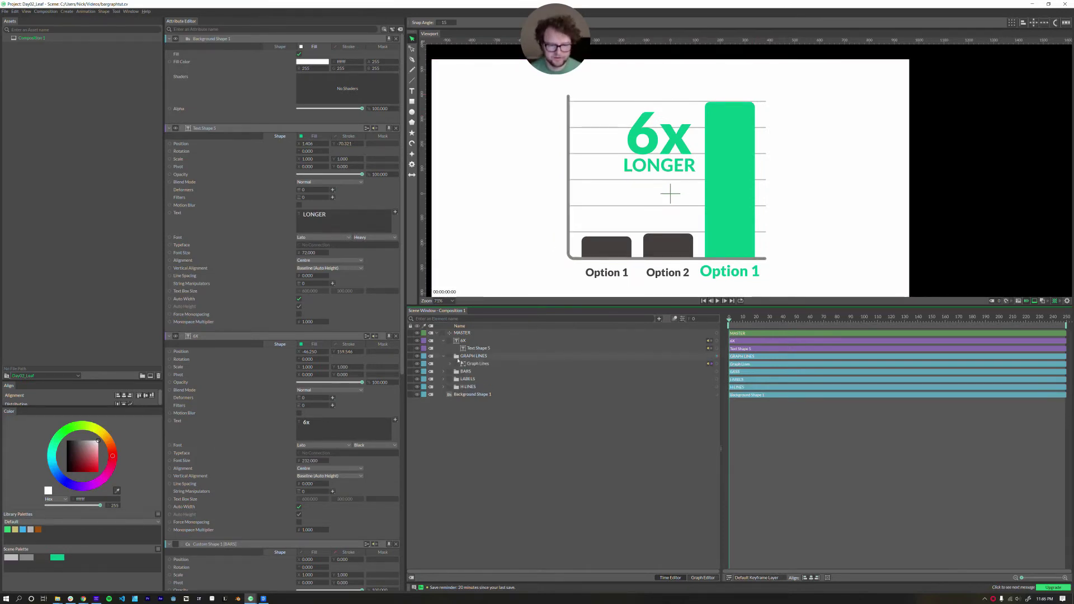
click(464, 364)
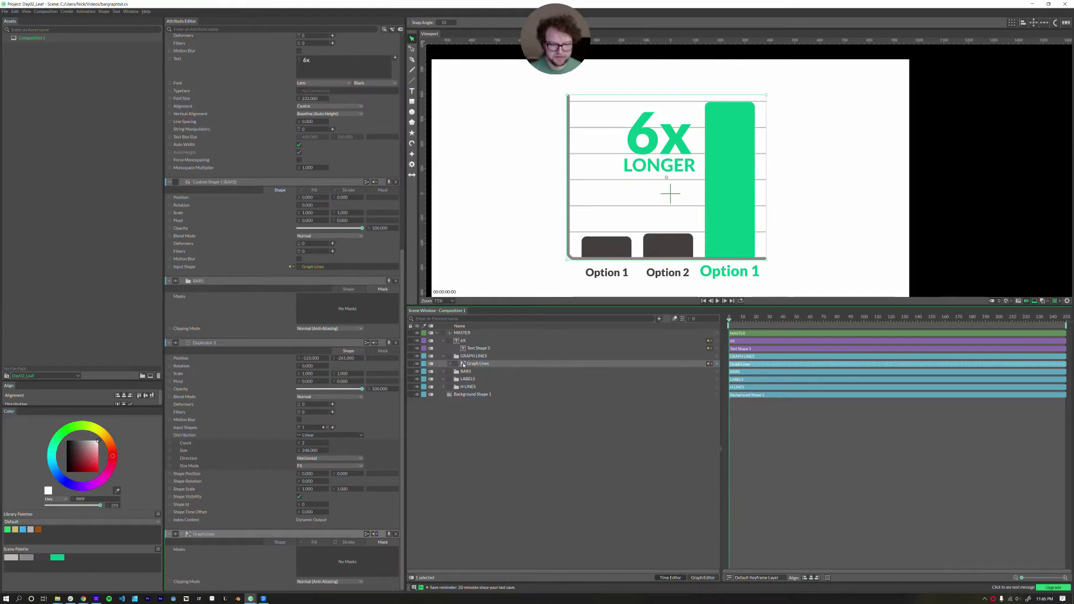
- Enable Trim on the Graph Lines stroke and keyframe its End at 0 on frame 0
double_click(464, 364)
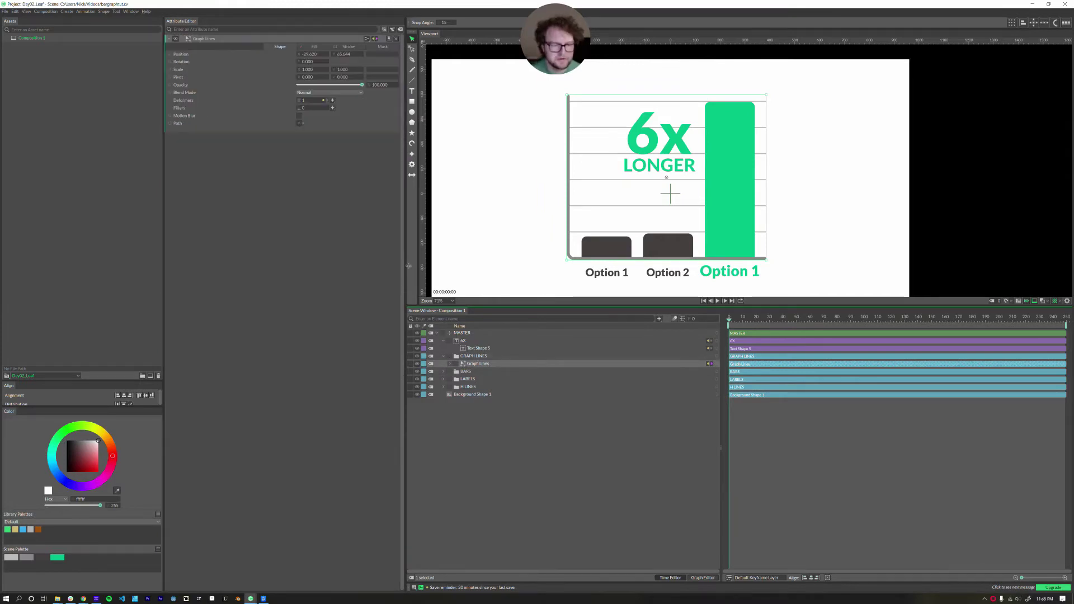
click(348, 46)
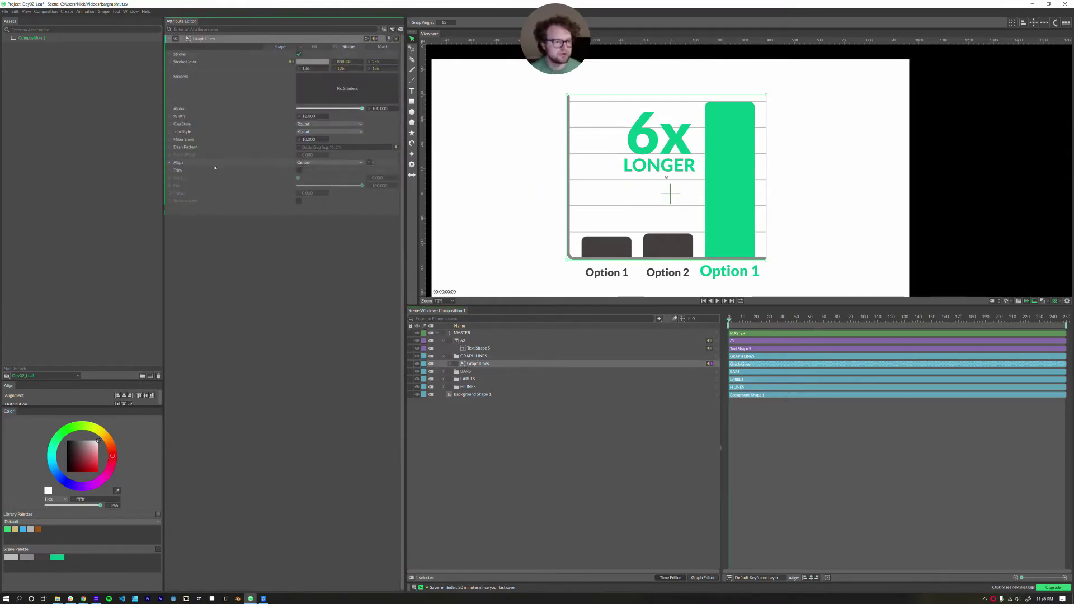
click(298, 170)
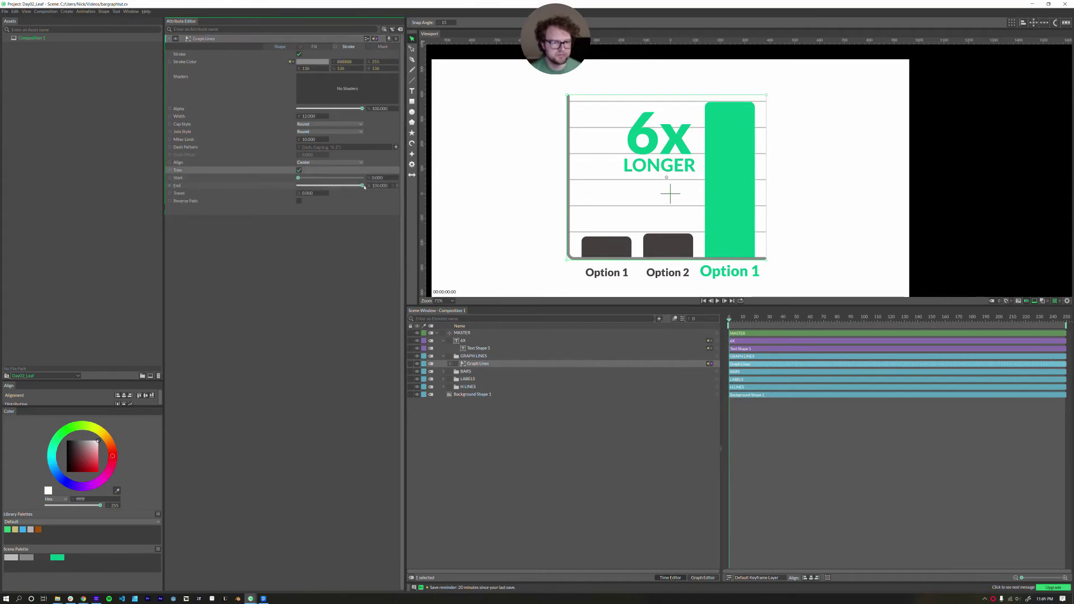
drag(363, 186, 270, 191)
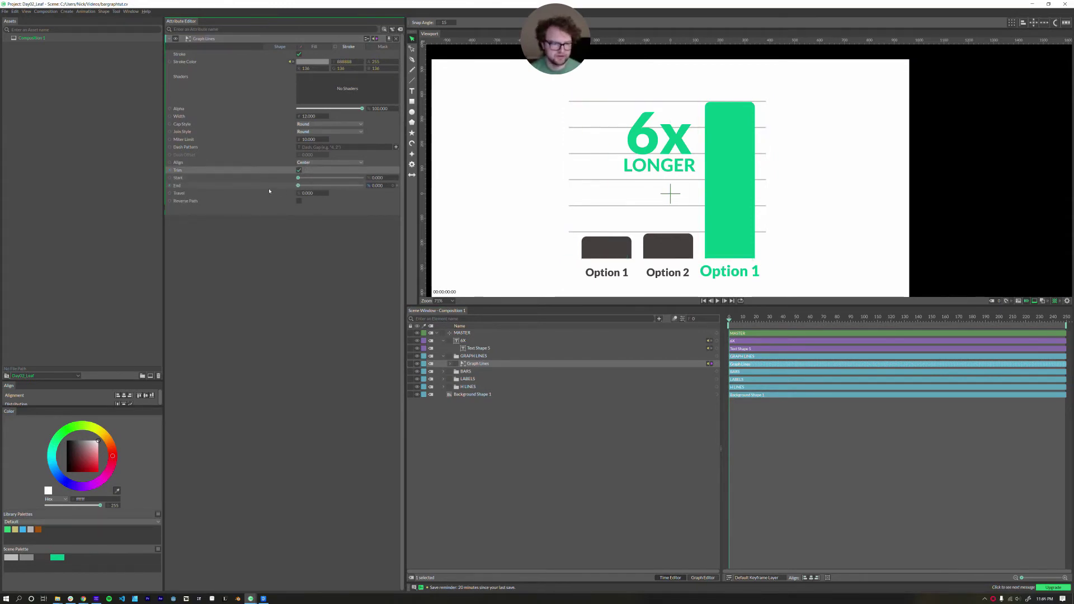
click(393, 186)
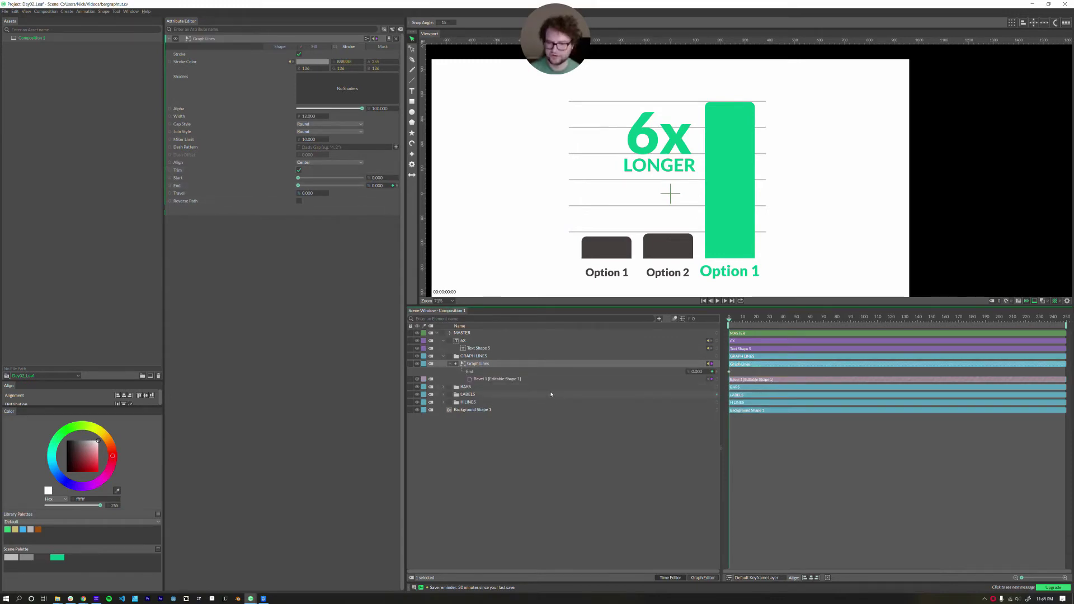
- Add an End keyframe of 100 on the Graph Lines stroke at frame 9
key(Right)
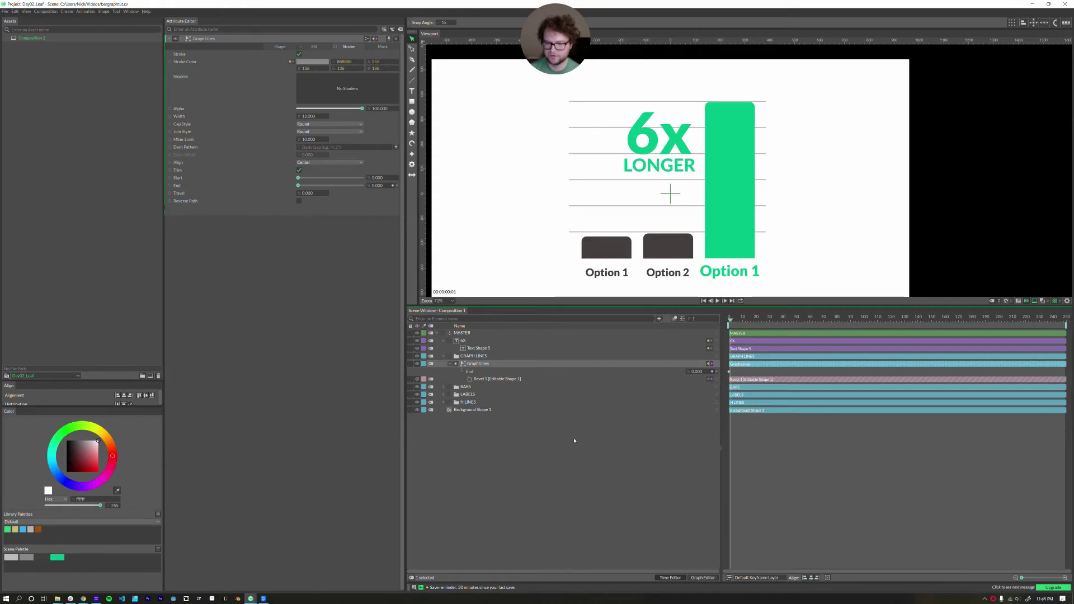
key(Right)
key(Right)
key(Right)
key(Right)
key(Right)
key(Right)
key(Right)
key(Right)
drag(692, 374, 760, 362)
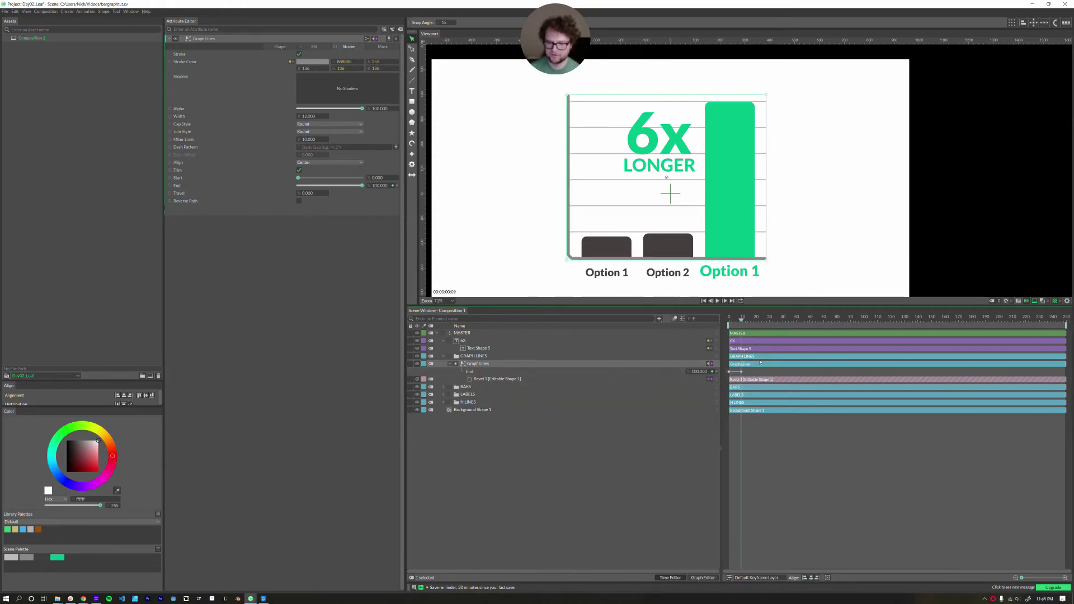
- Scrub back and forth through the axis line's draw-on animation and park the playhead on frame 4
key(Left)
key(Left)
key(Left)
key(Left)
key(Left)
key(Left)
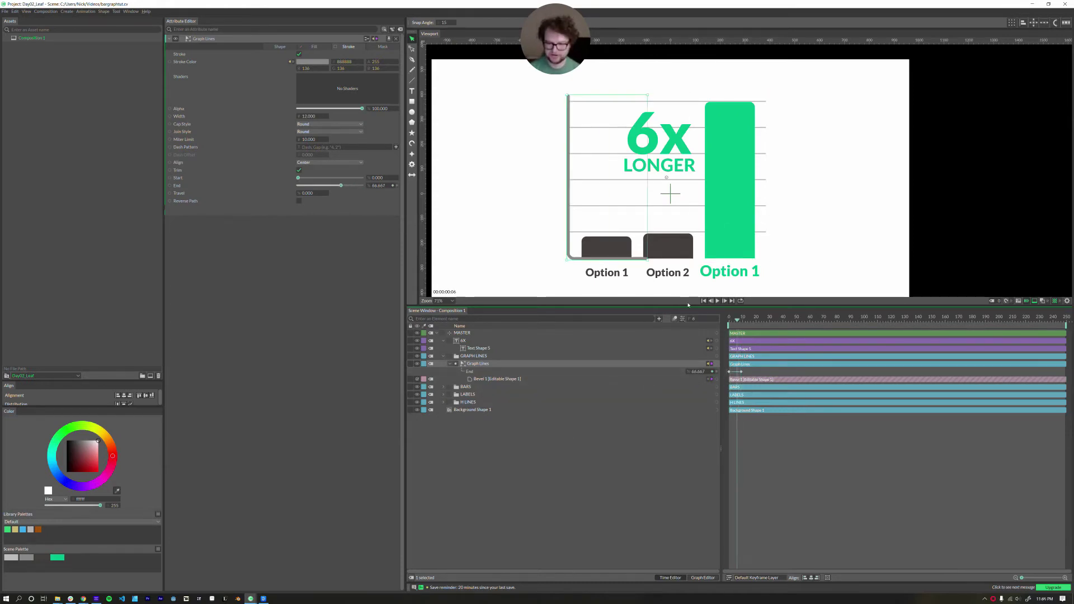
key(Left)
key(Left)
key(Right)
key(Right)
key(Right)
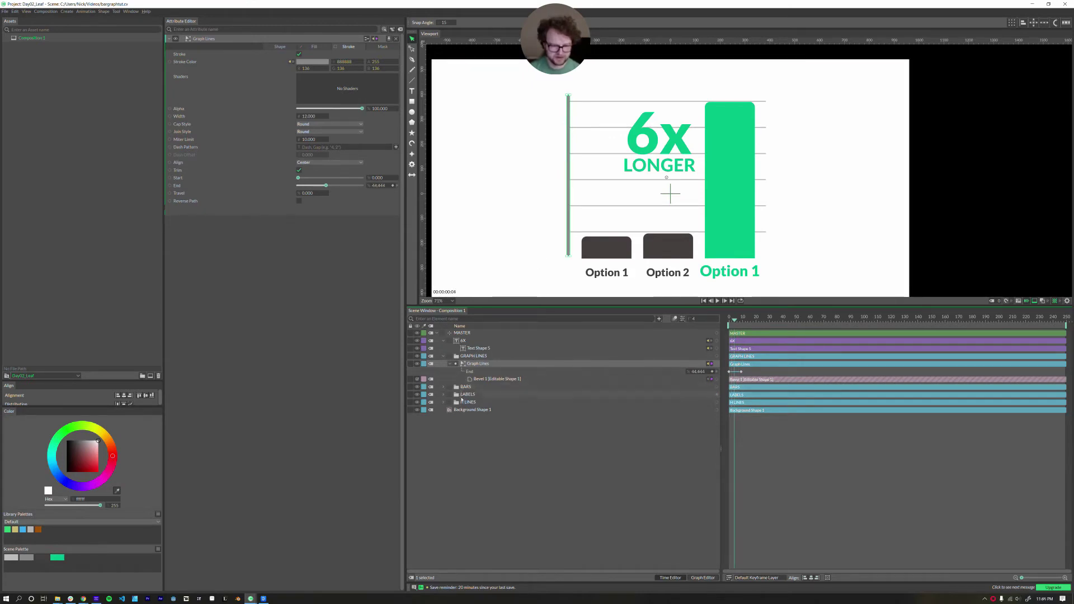
- Animate the stroke Width of Editable Shape 2 in the H LINES group from 0 at frame 4 to 4 at frame 9
click(444, 403)
click(468, 403)
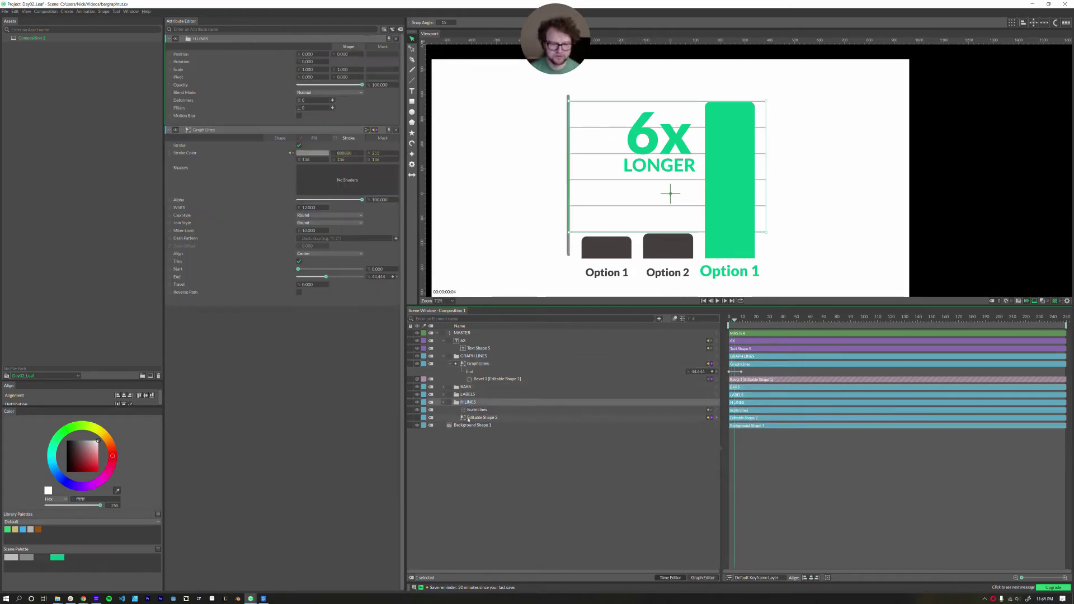
click(463, 418)
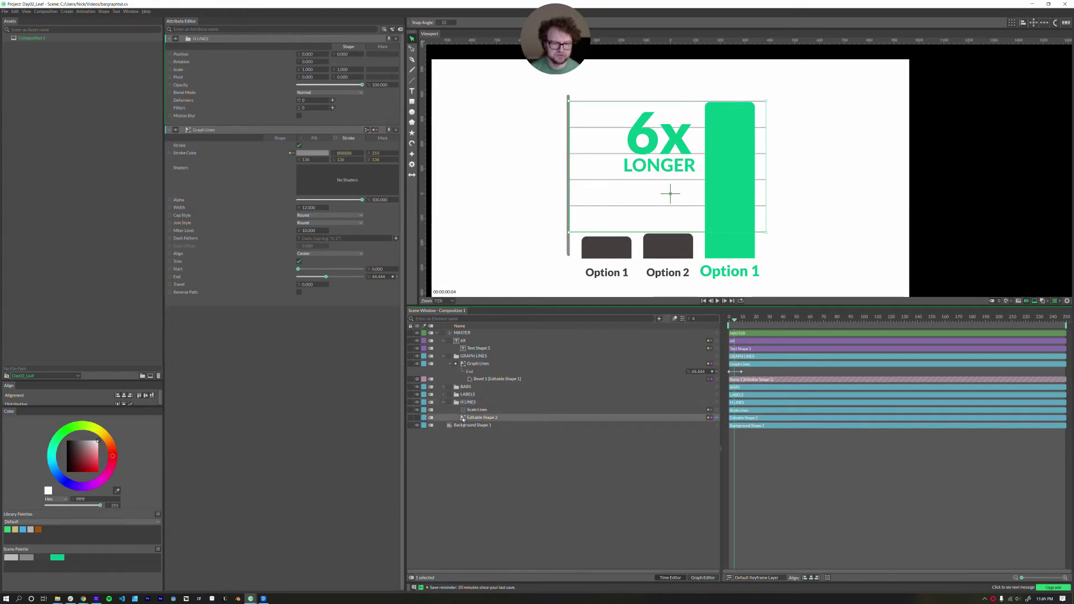
click(346, 47)
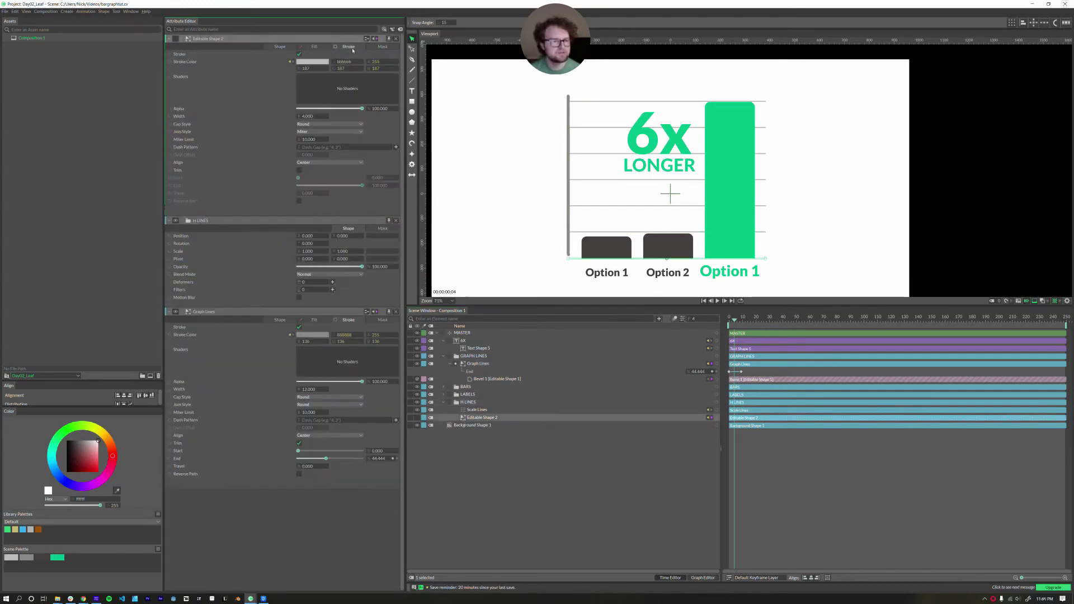
click(323, 116)
drag(735, 426, 742, 426)
drag(307, 117, 230, 122)
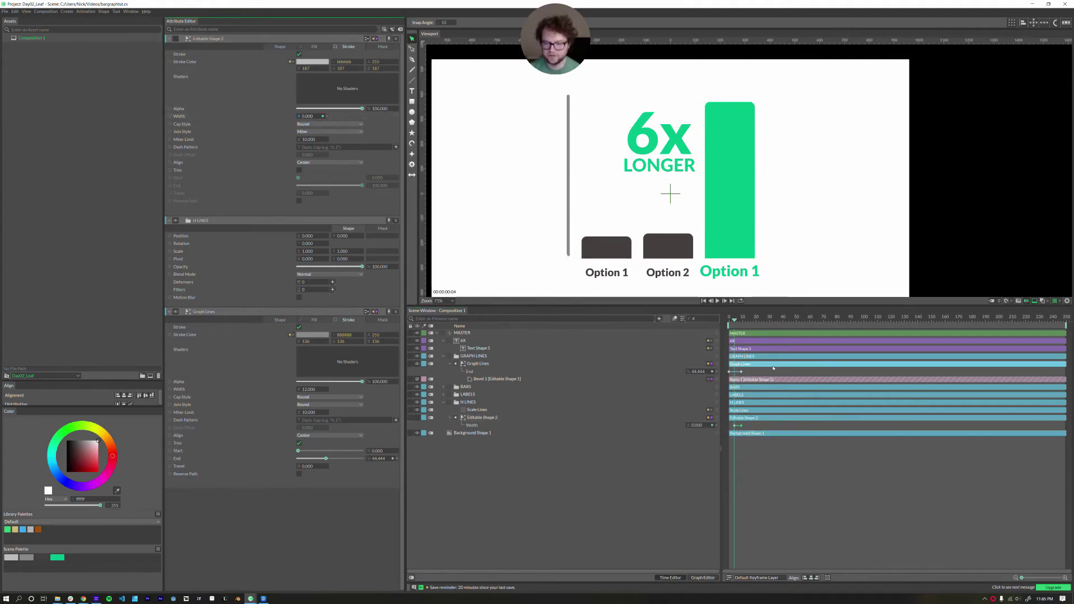
- Play and step through the opening frames to check the timing of the horizontal lines against the axis line
key(space)
key(space)
key(Left)
key(Left)
key(Left)
key(Left)
key(Left)
key(Left)
key(Left)
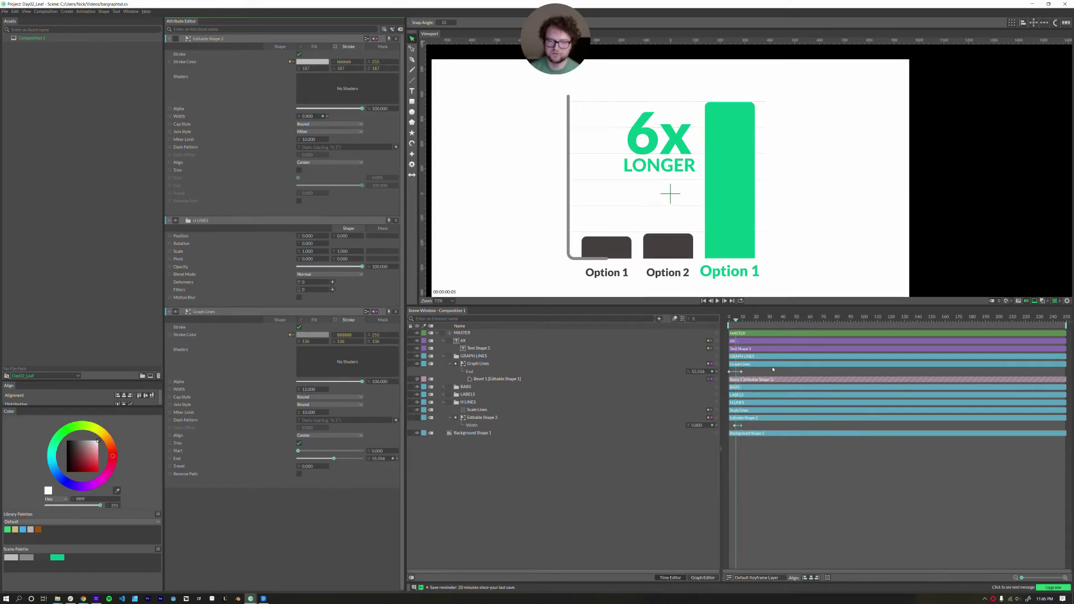
- Move the first Width keyframe of Editable Shape 2 to frame 0 and play the animation
key(Right)
key(Right)
key(Left)
key(Left)
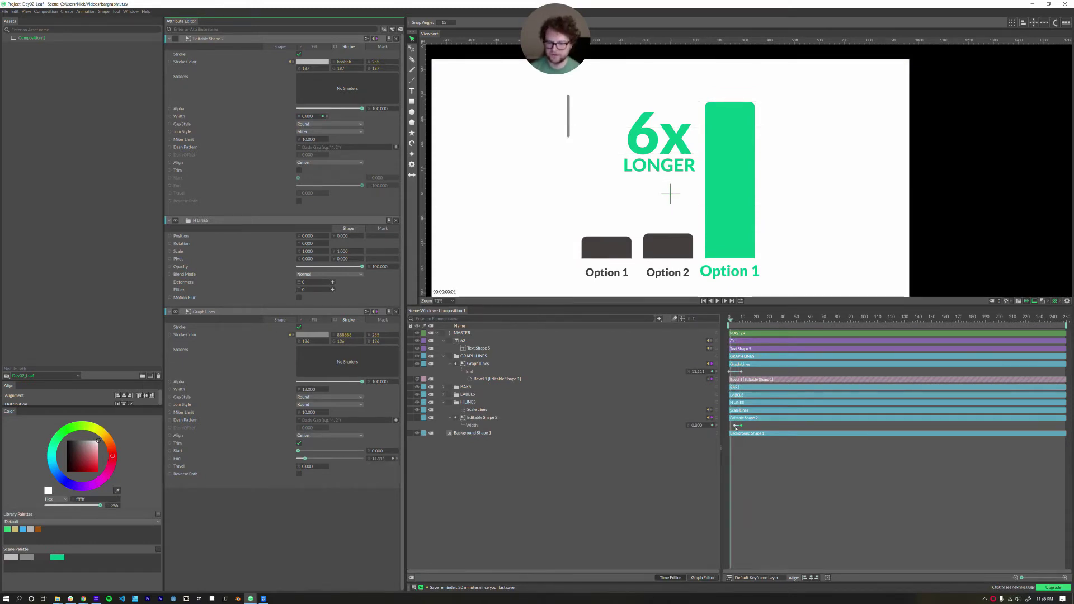
key(Left)
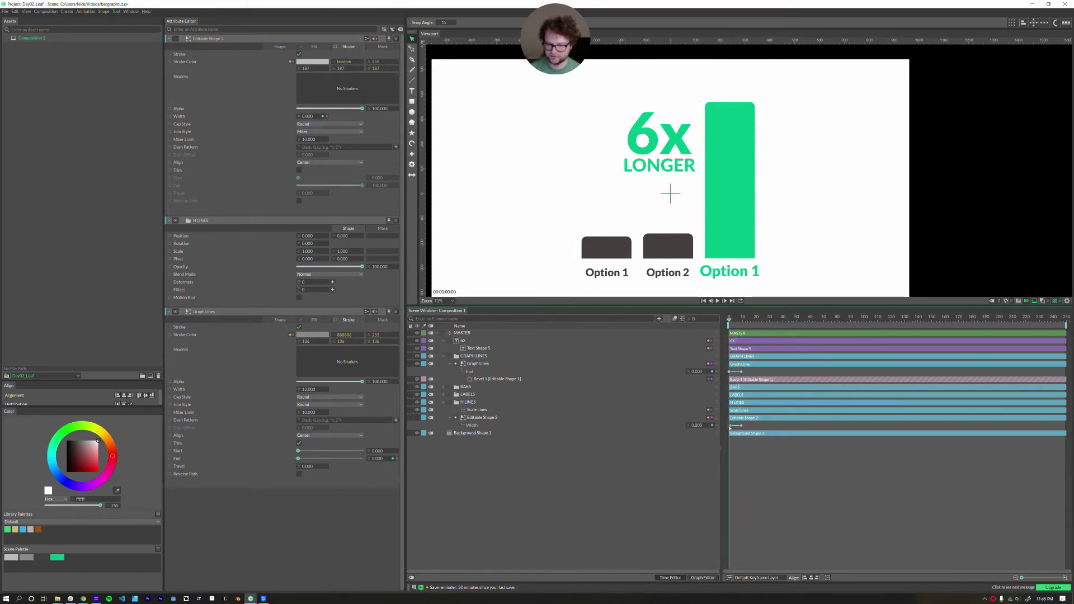
key(space)
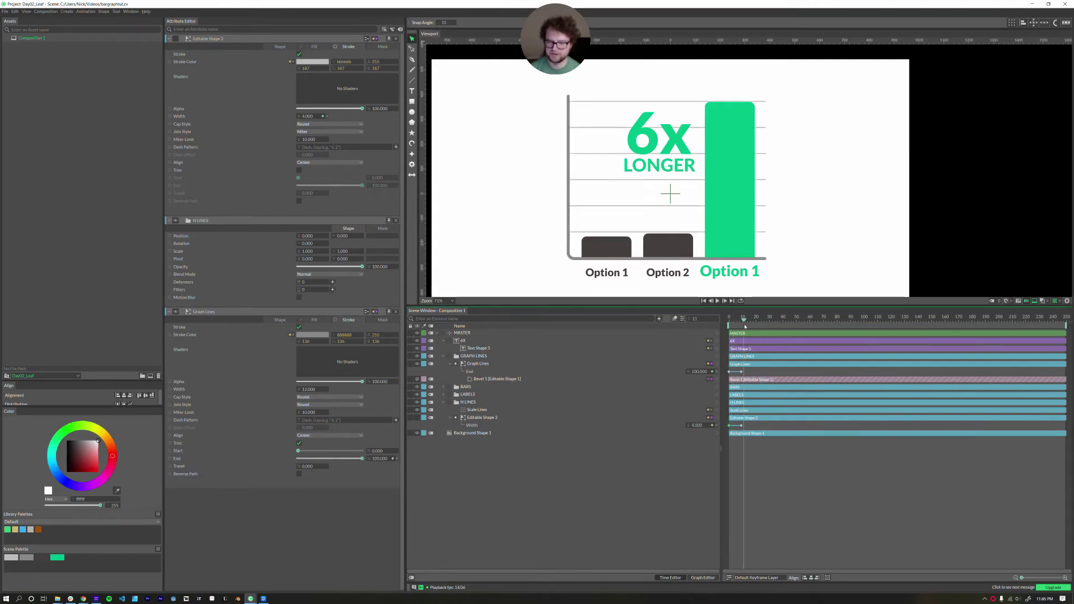
- Reduce the opacity of the H LINES group to 29
click(479, 410)
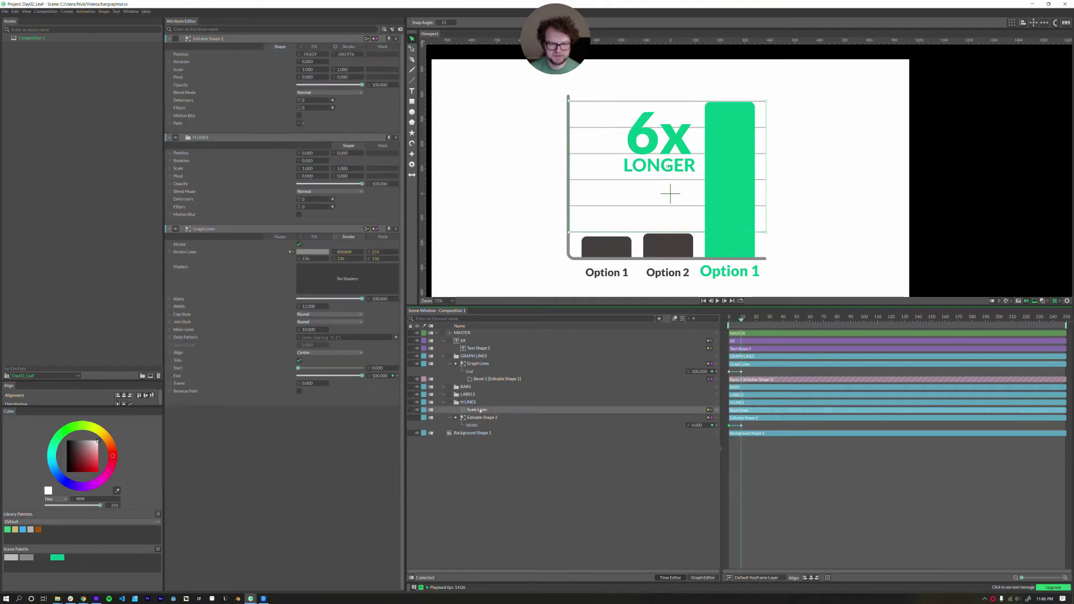
click(464, 402)
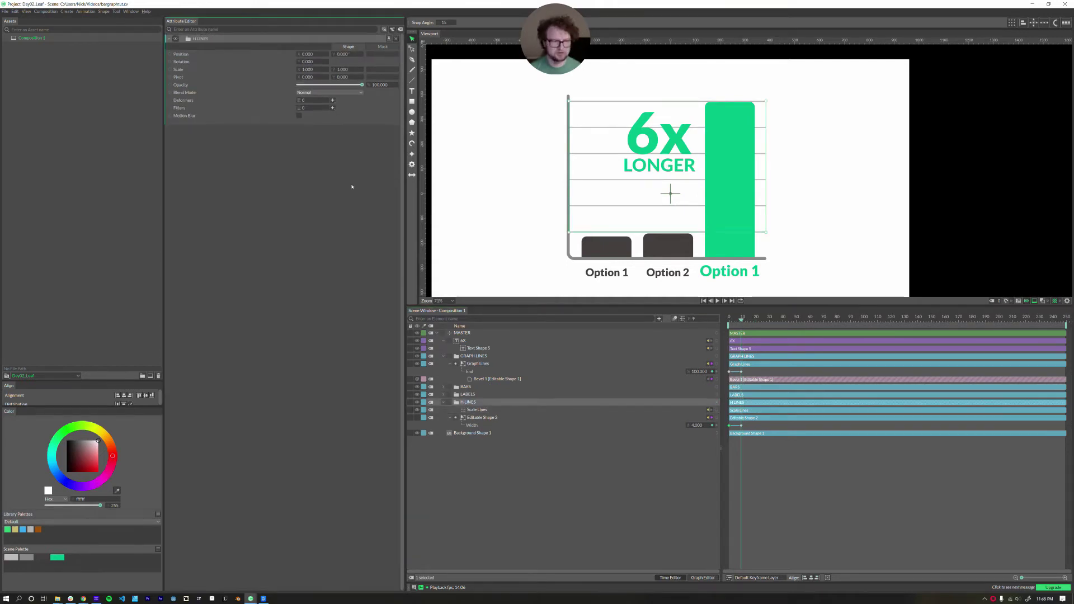
drag(362, 84, 325, 85)
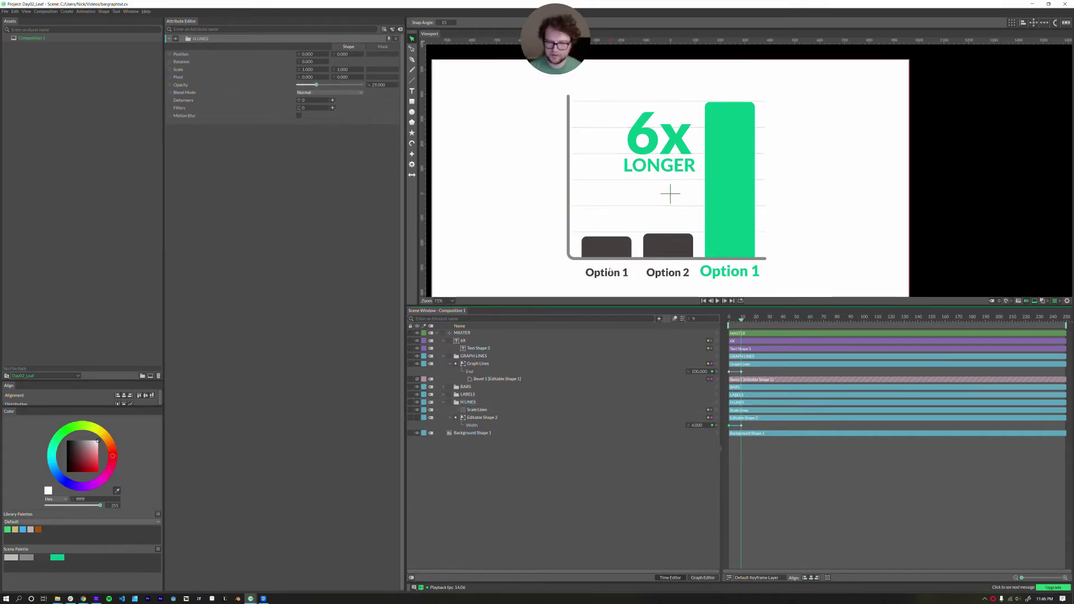
- Disconnect the green label's text from Text Array 1 and change it to "Option 3"
click(737, 274)
double_click(742, 273)
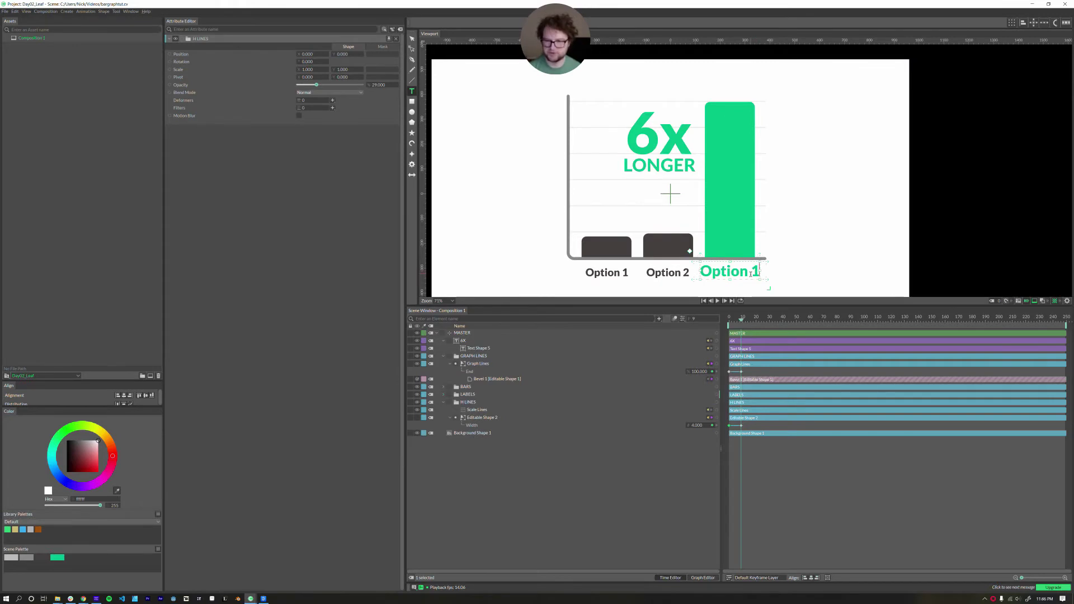
click(760, 270)
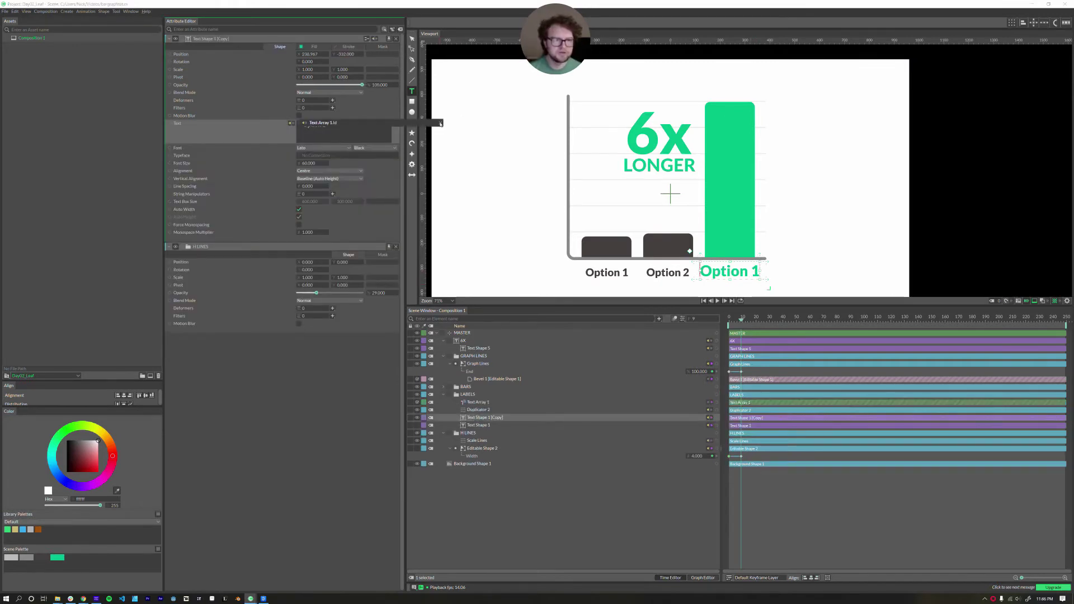
drag(443, 127, 442, 126)
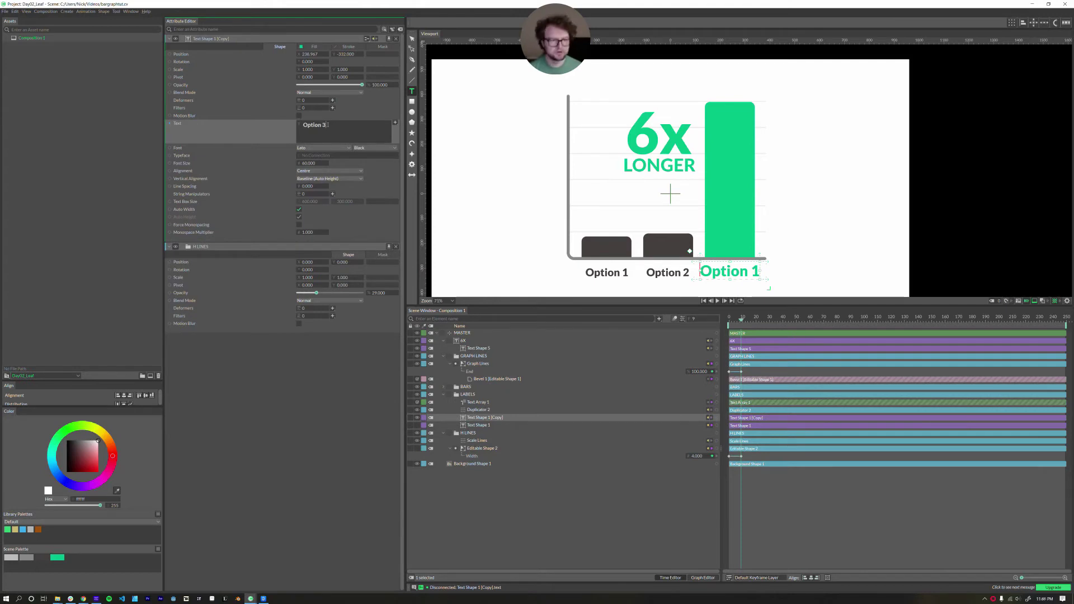
key(BackSpace)
text(3)
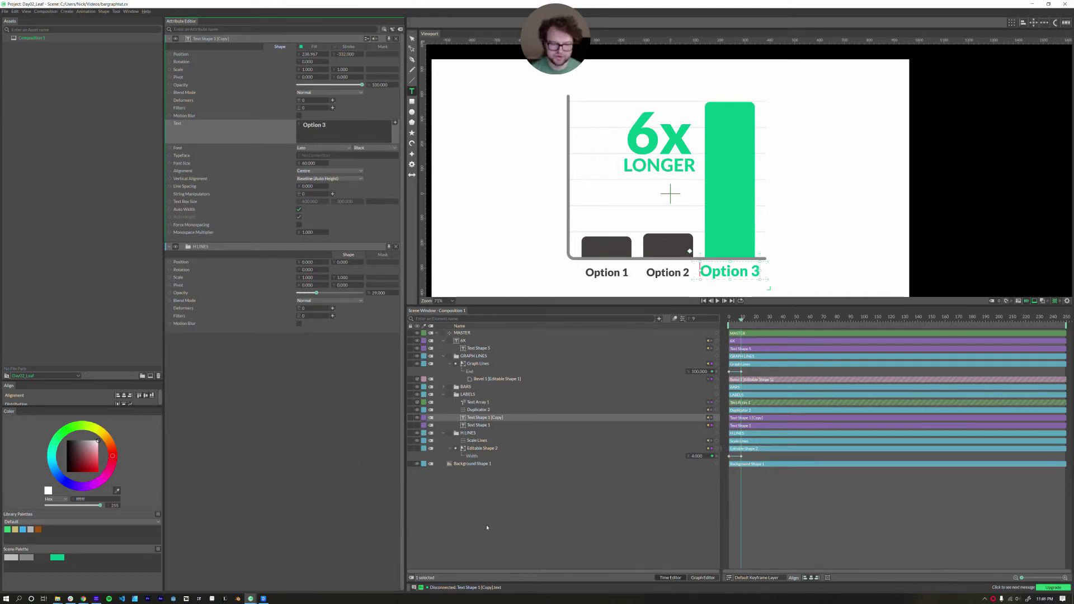
click(498, 524)
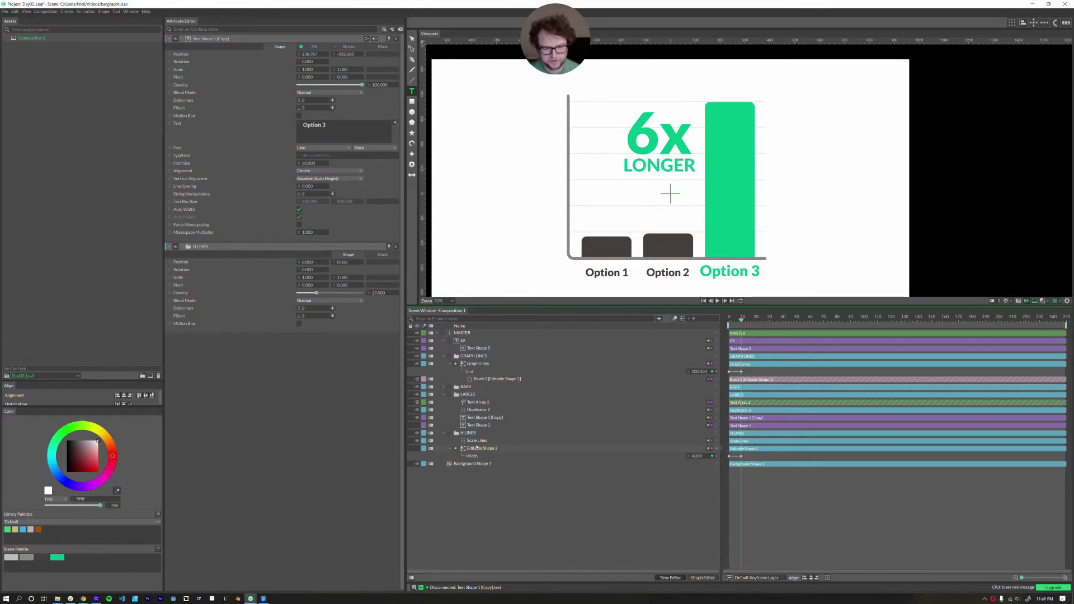
- Keyframe the green label's vertical position, moving the existing-value keyframe to about frame 18 and setting Y to -240 at frame 9
click(475, 410)
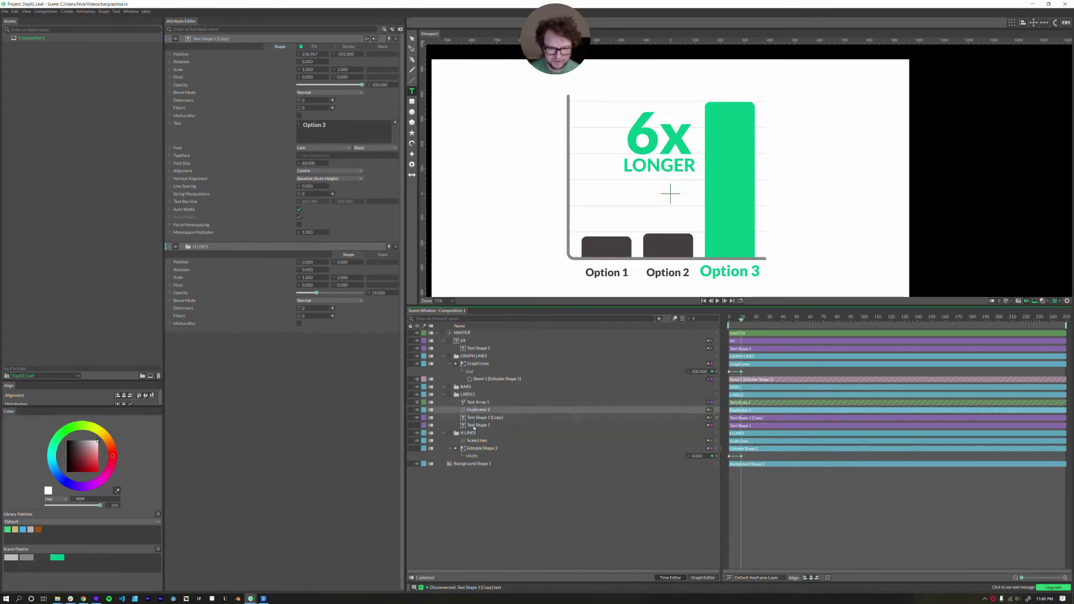
click(474, 417)
drag(352, 53, 354, 58)
key(ctrl+z)
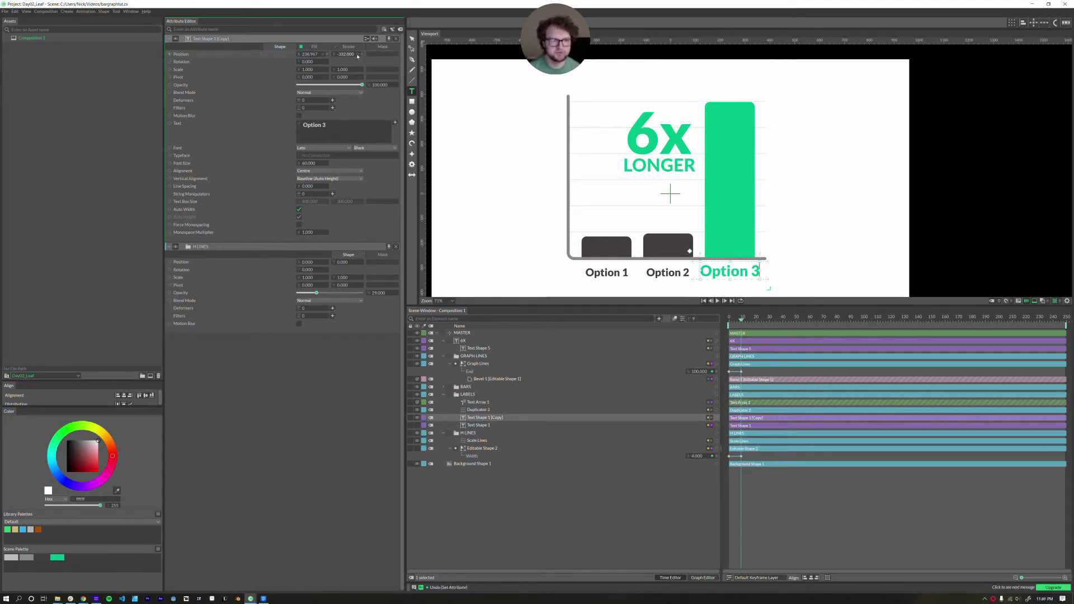
click(358, 54)
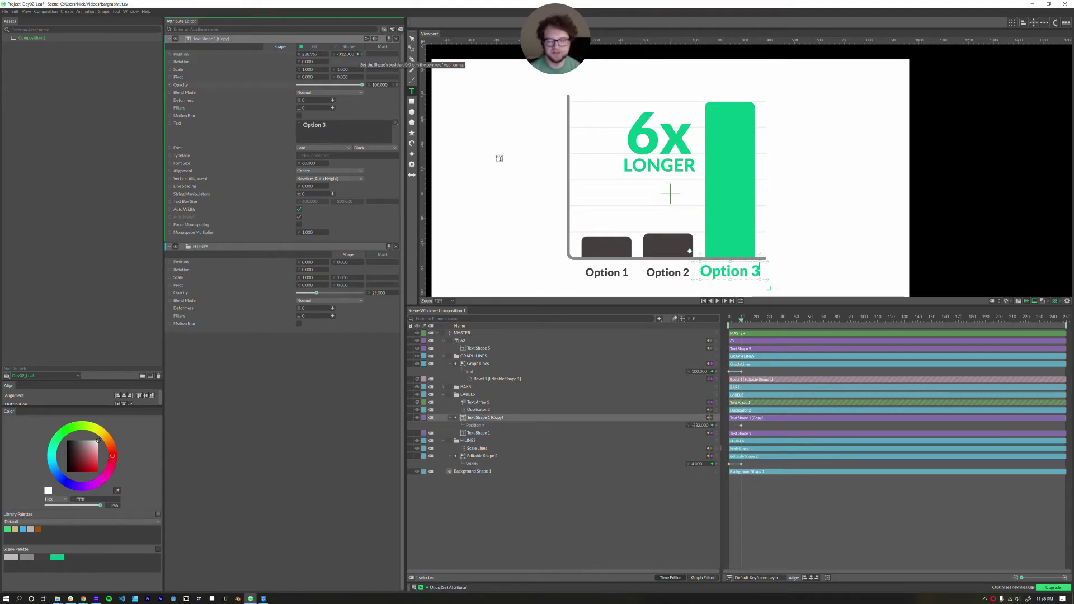
click(742, 425)
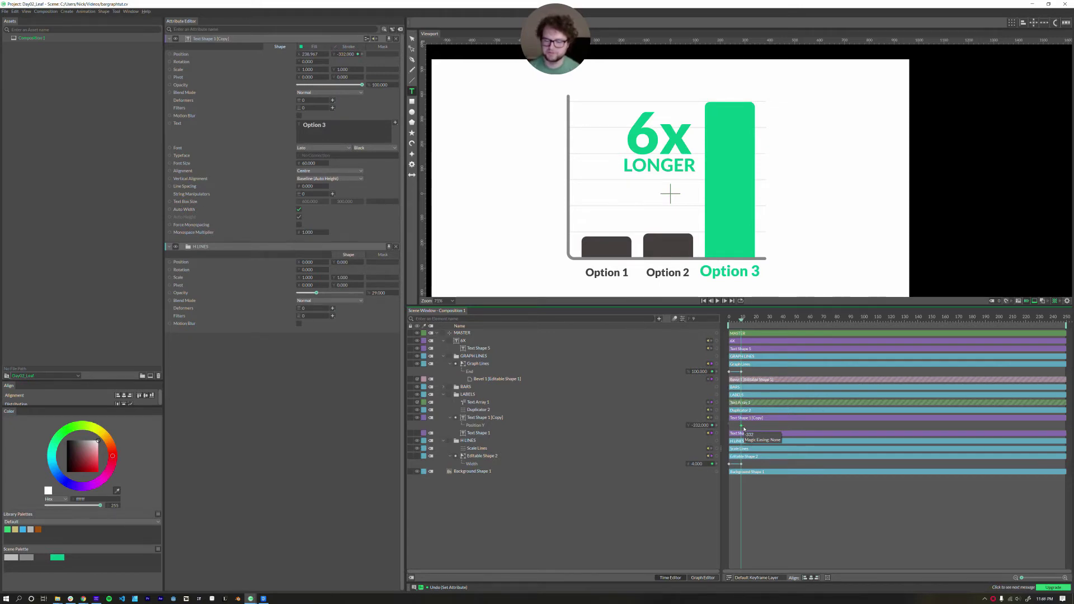
mouse_move(344, 55)
mouse_down()
mouse_move(373, 59)
mouse_move(347, 60)
mouse_up()
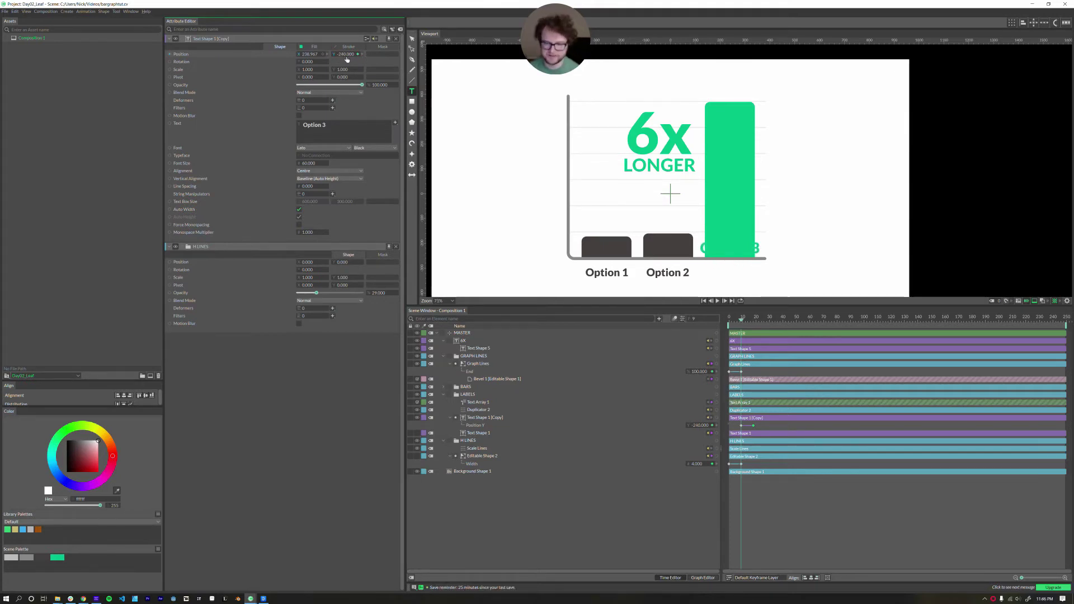
- Hide the BARS group and draw a rectangle just below the horizontal axis, covering the full row of labels
click(417, 387)
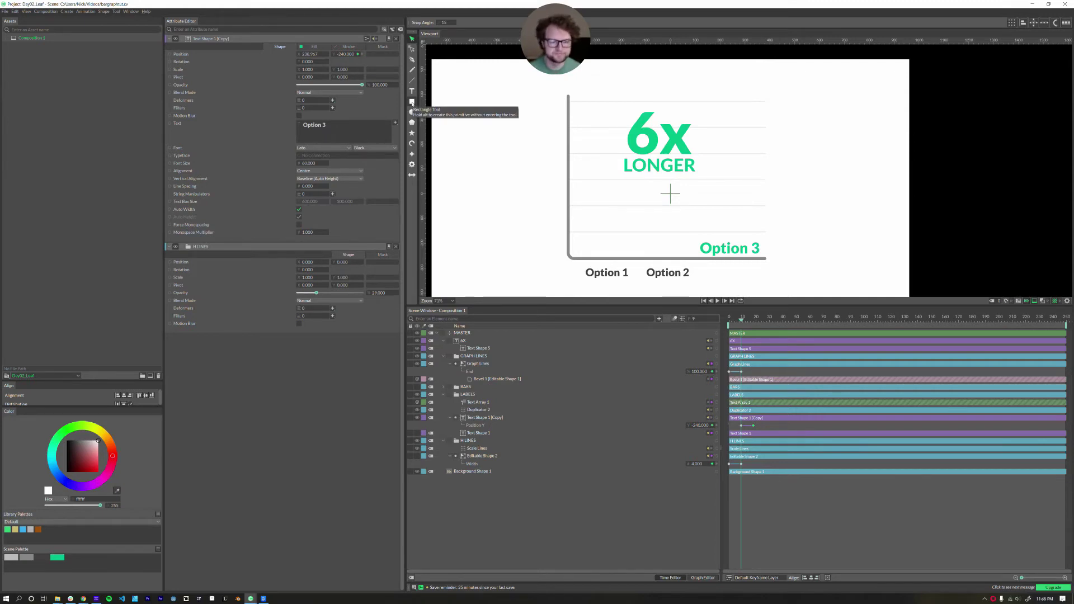
click(413, 103)
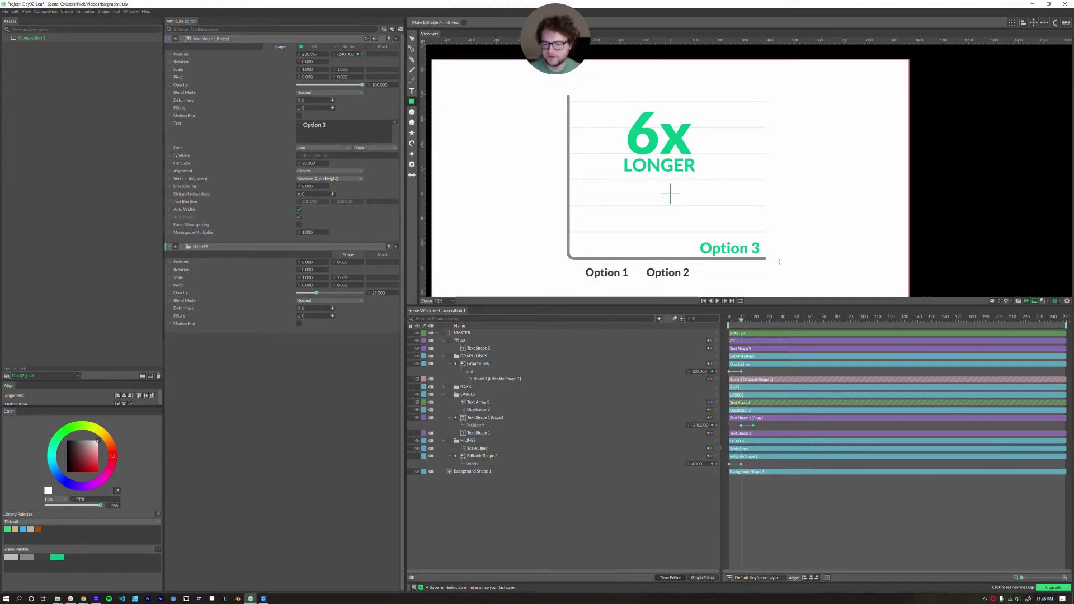
drag(773, 259, 560, 289)
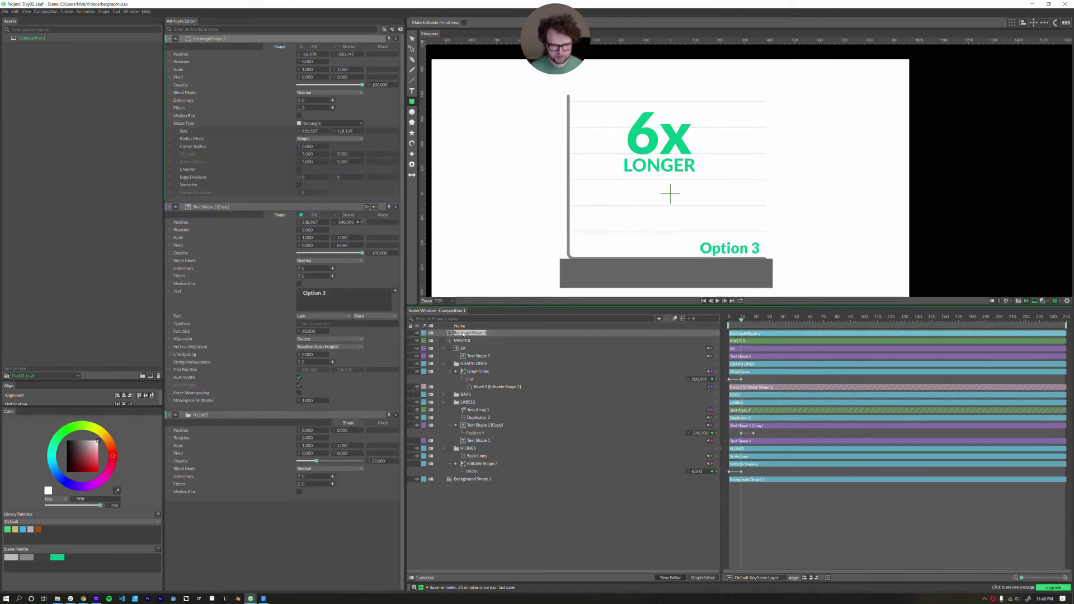
- Rename the rectangle as Label Matte and connect it as a mask on the LABELS group
text(Label B)
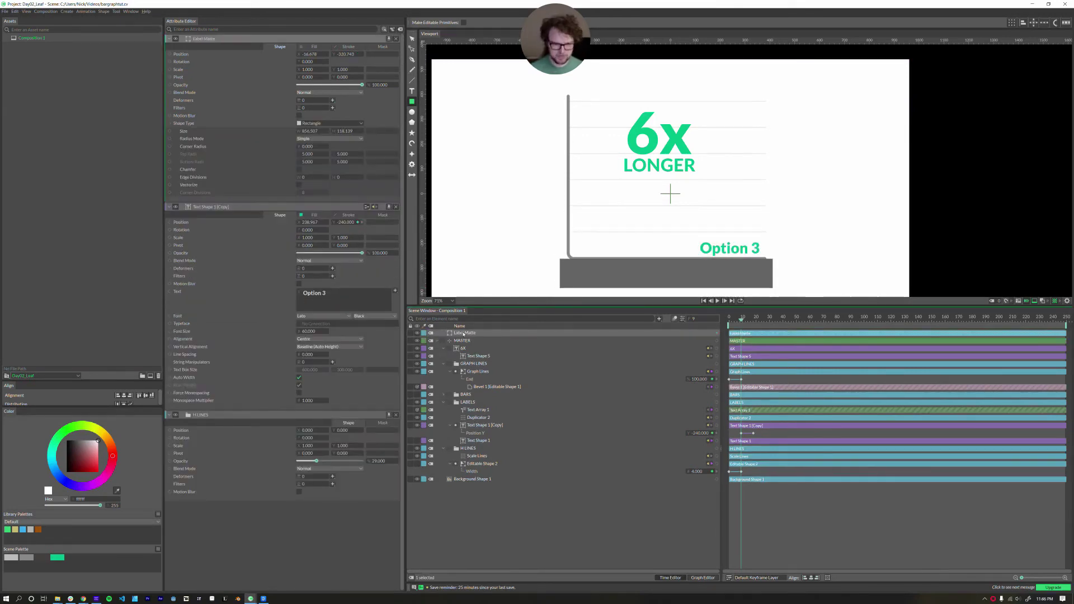
drag(464, 334, 583, 400)
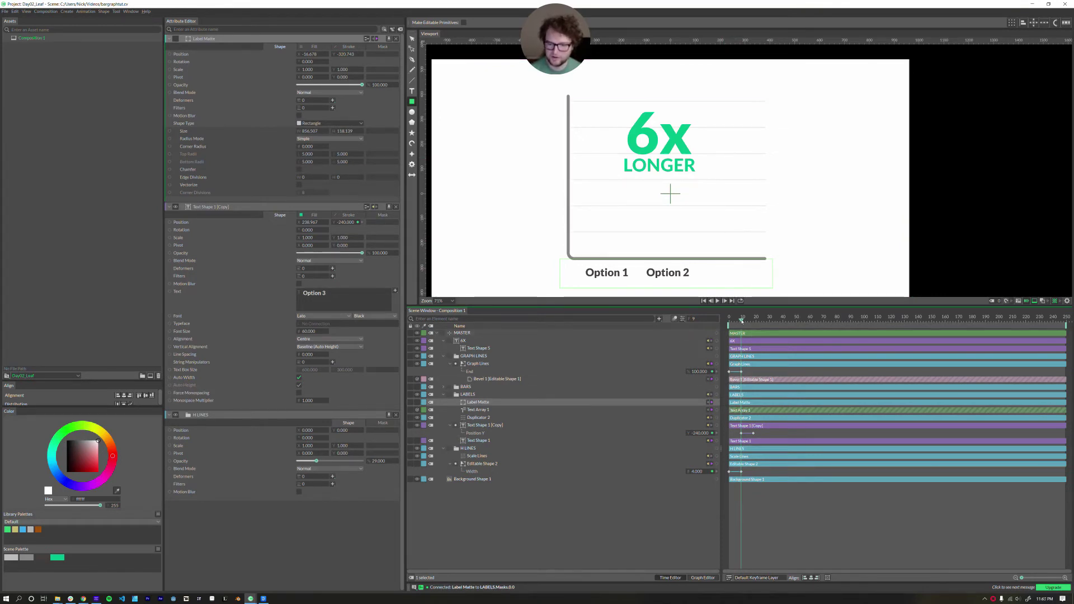
- Keyframe Duplicator 2's Shape Position Y with 0 at frame 20 and 87 at frame 11
mouse_move(742, 320)
mouse_down()
mouse_move(758, 321)
mouse_move(740, 322)
mouse_up()
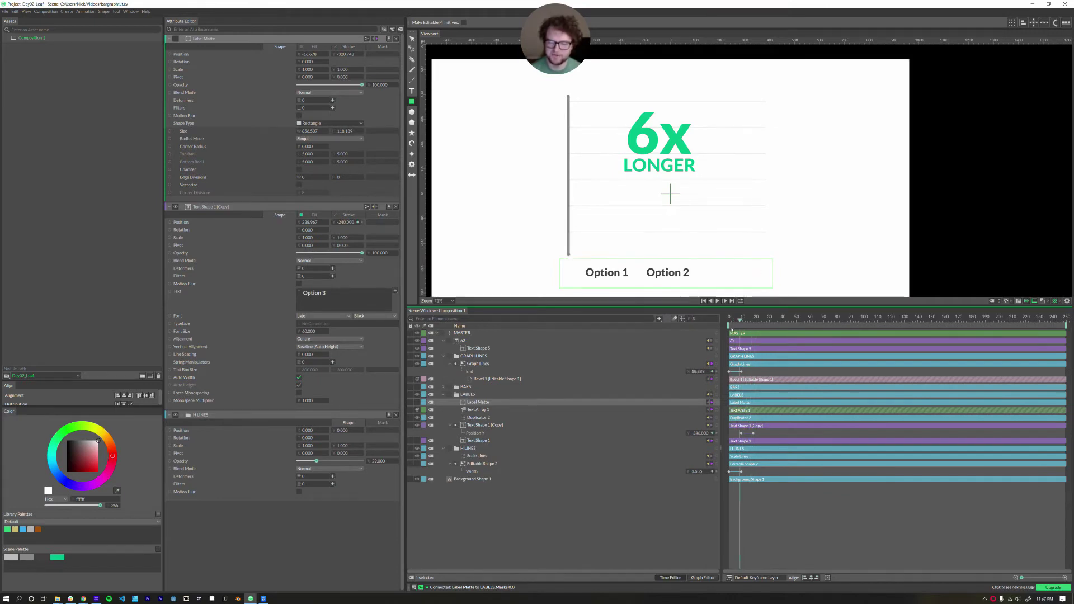
drag(732, 330, 729, 330)
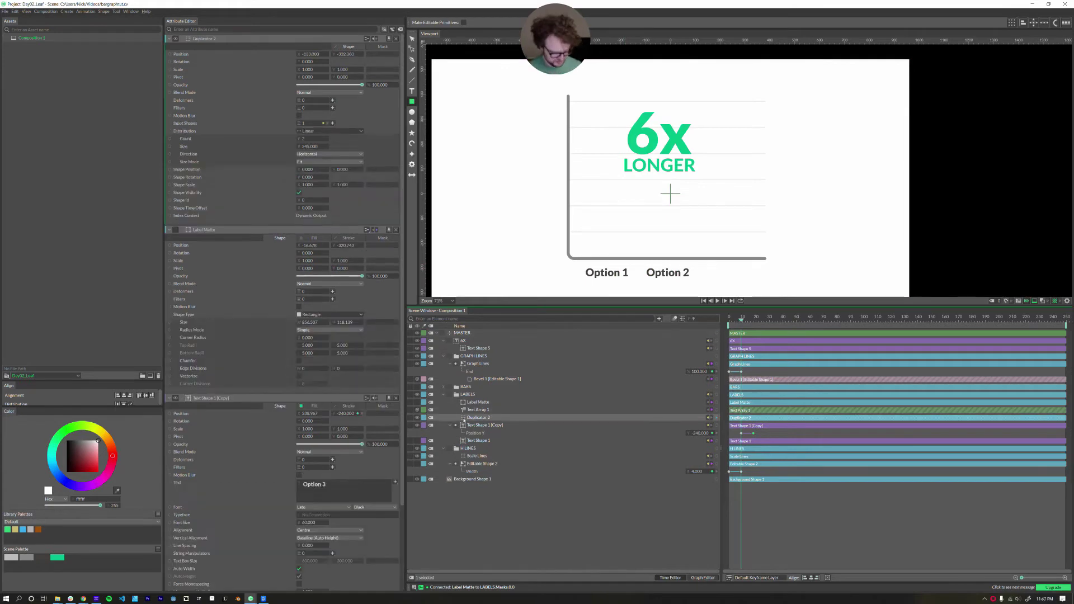
click(464, 418)
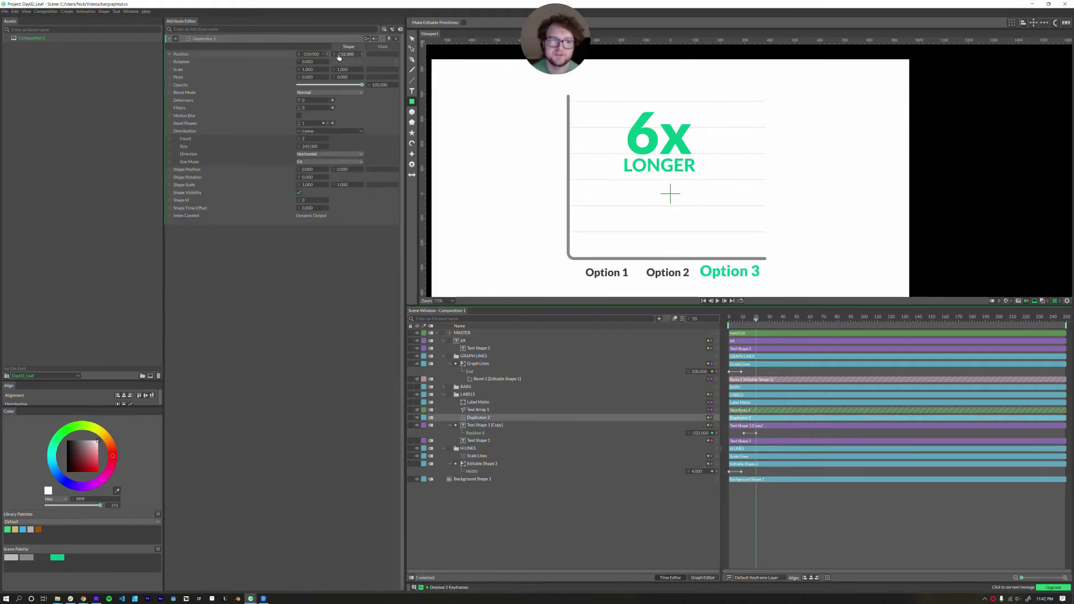
mouse_move(344, 54)
mouse_down()
mouse_move(347, 64)
mouse_move(363, 60)
mouse_move(346, 56)
mouse_up()
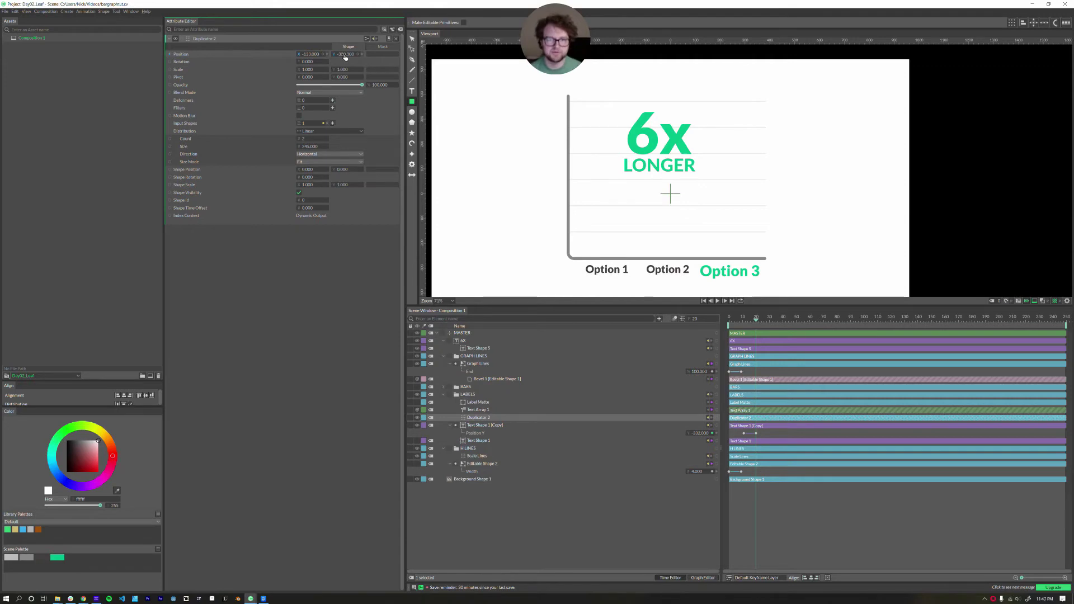
key(ctrl+z)
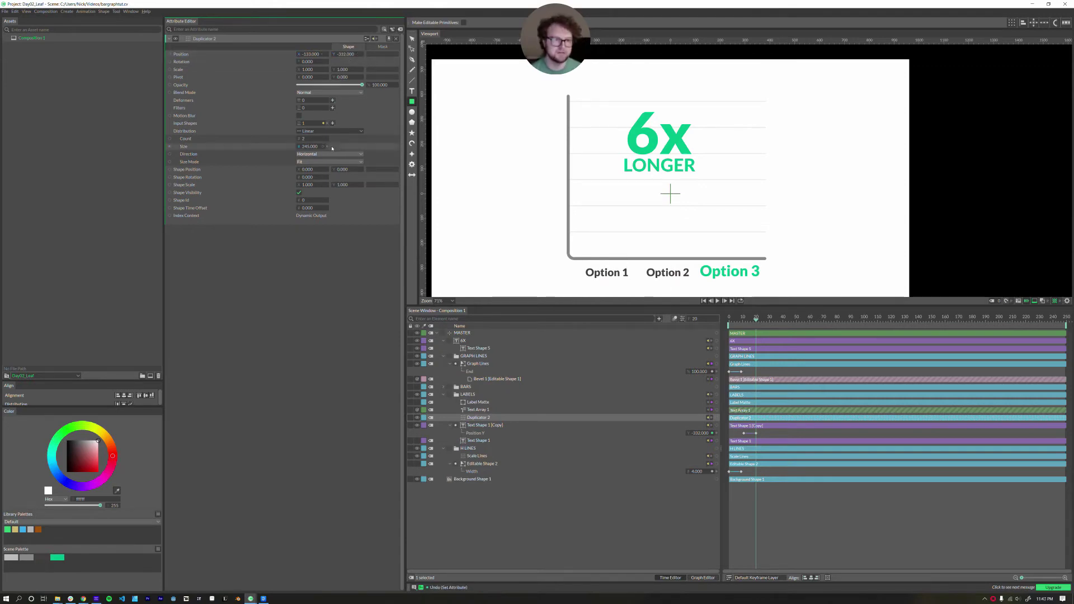
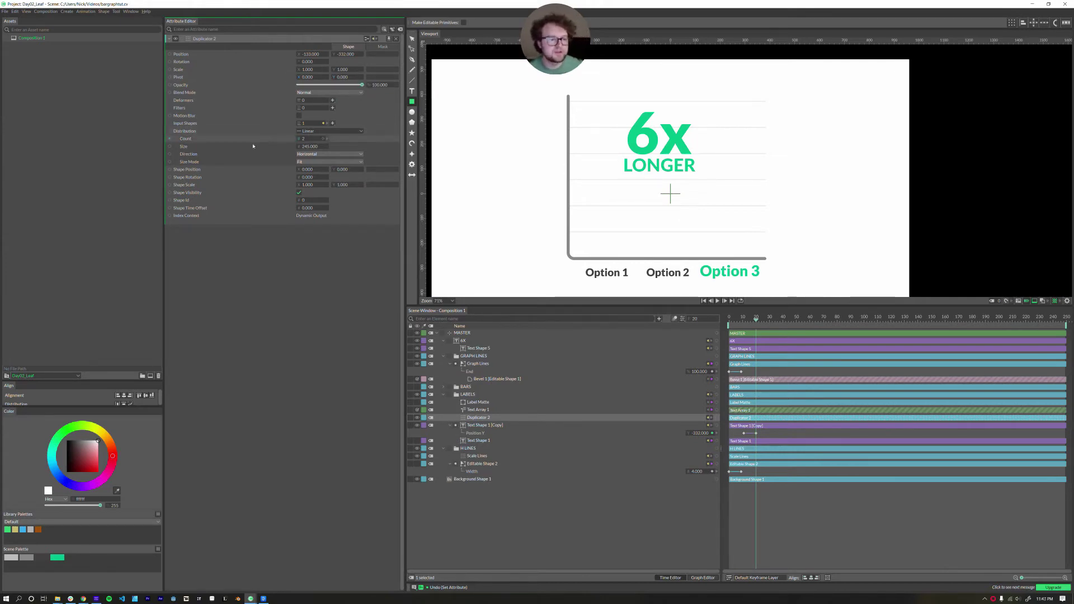
click(358, 169)
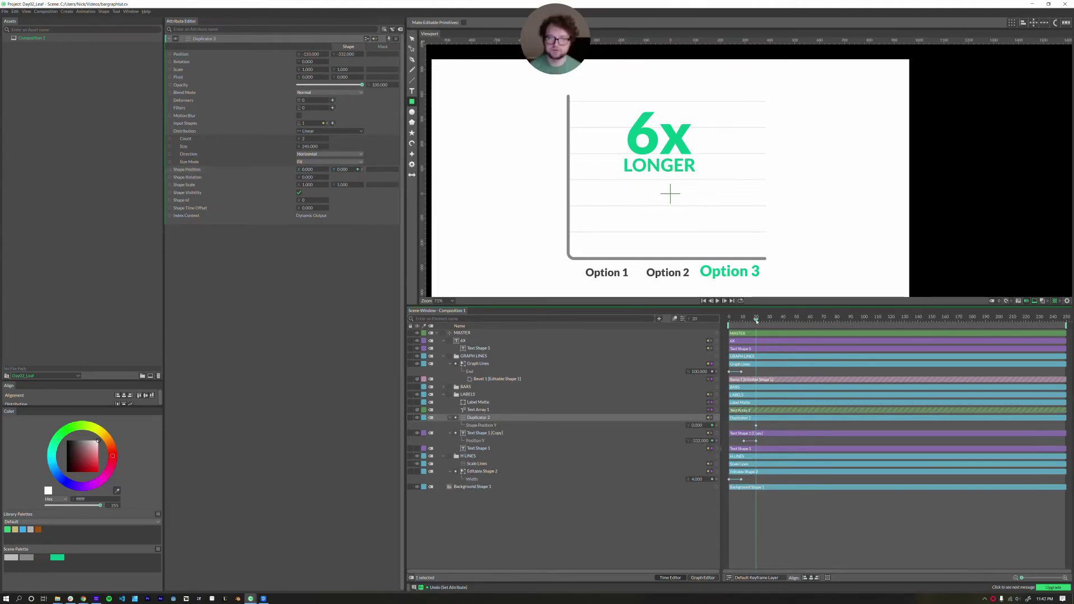
key(shift+Left)
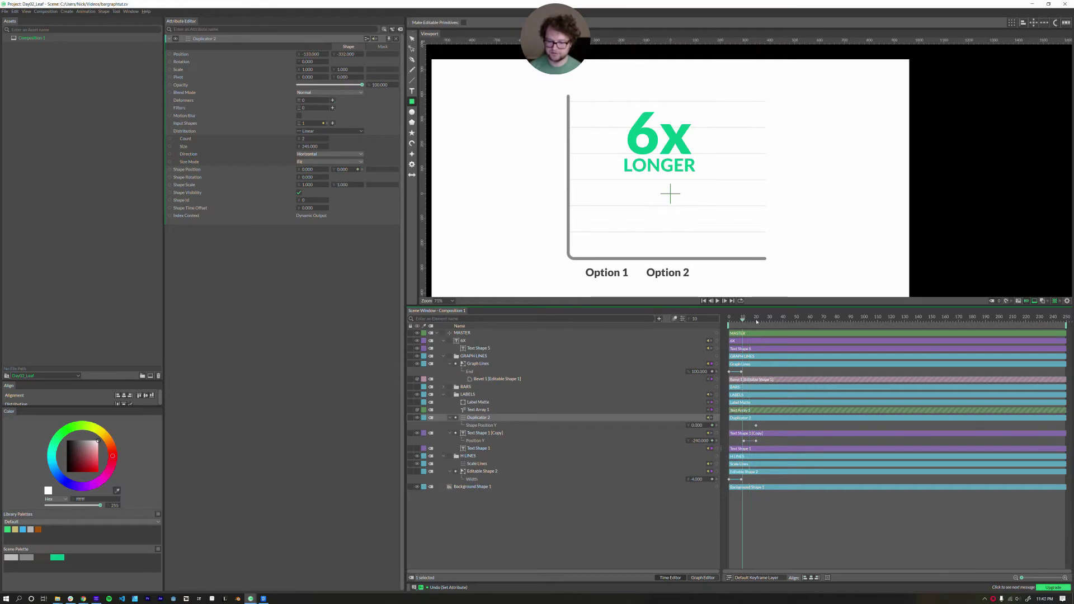
key(Right)
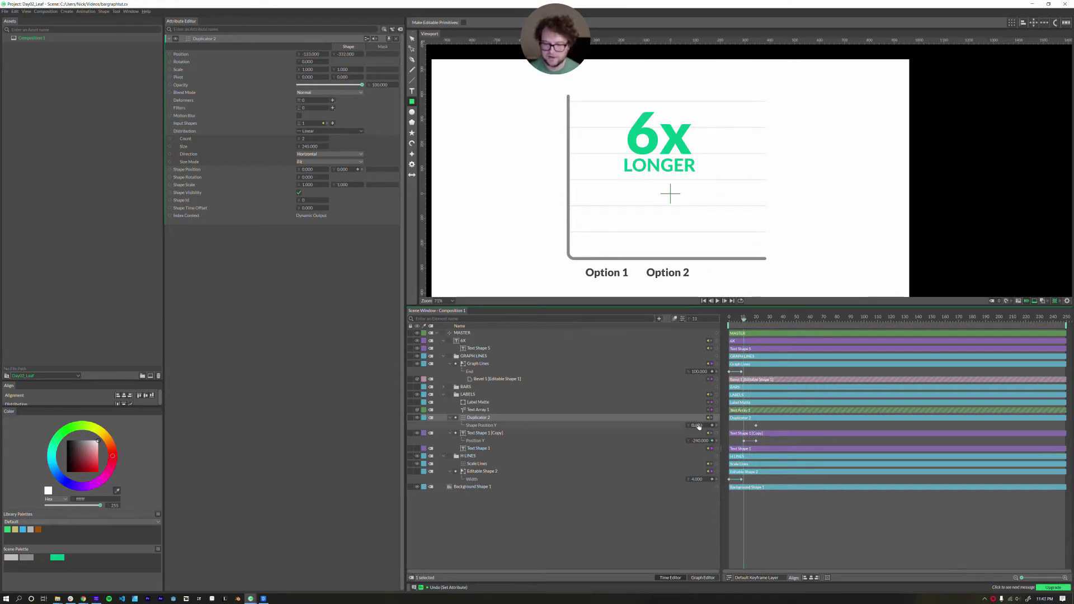
drag(697, 429, 723, 432)
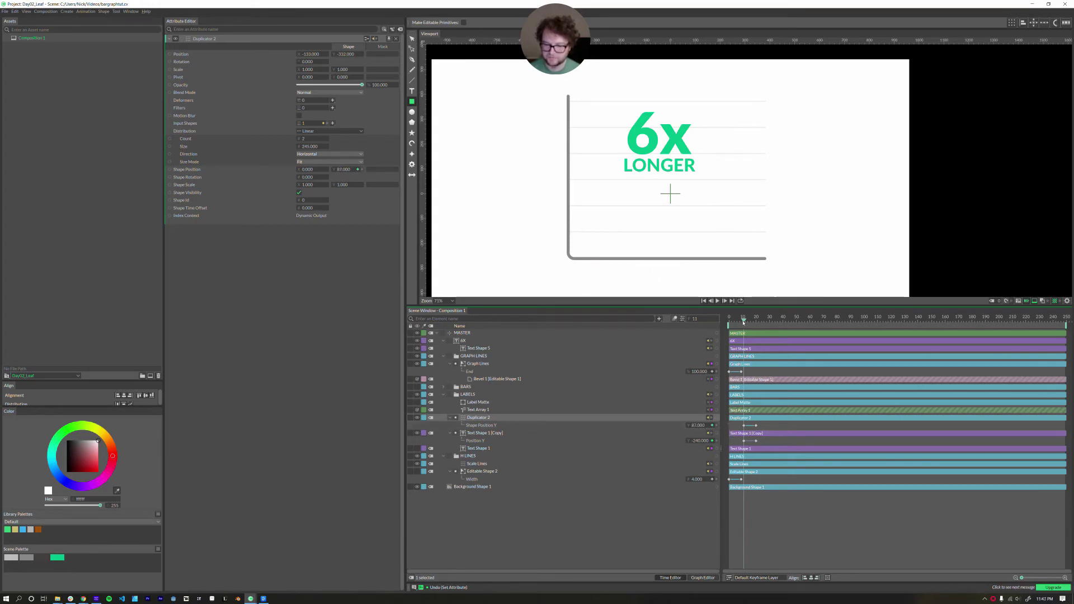
- Shift both vertical position keyframes of the green Option 3 label later, starting at about frame 15
mouse_move(744, 321)
mouse_down()
mouse_move(757, 324)
mouse_move(745, 331)
mouse_up()
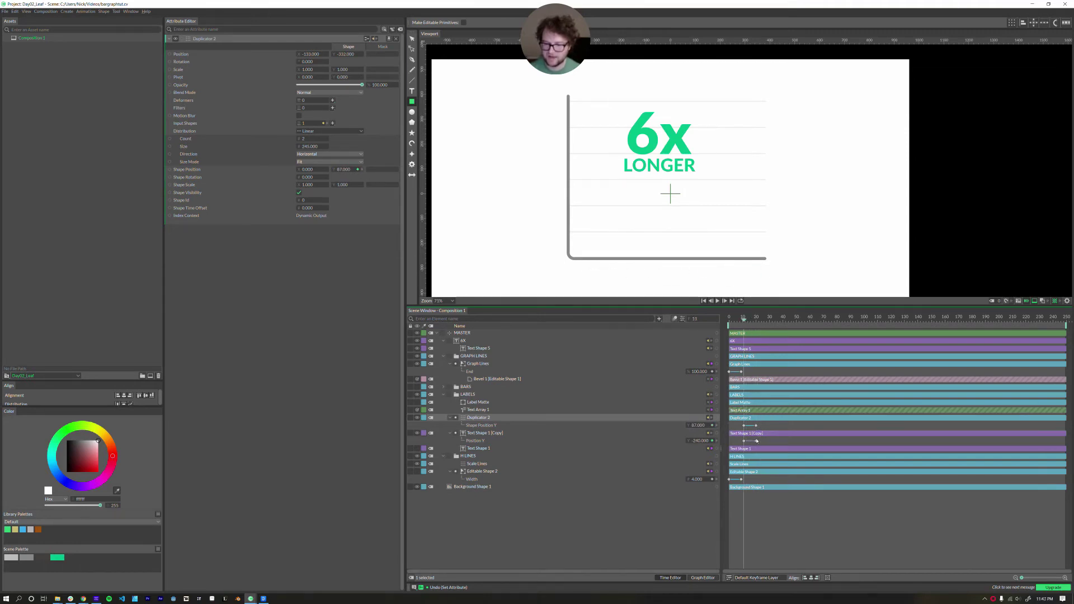
drag(740, 443, 740, 443)
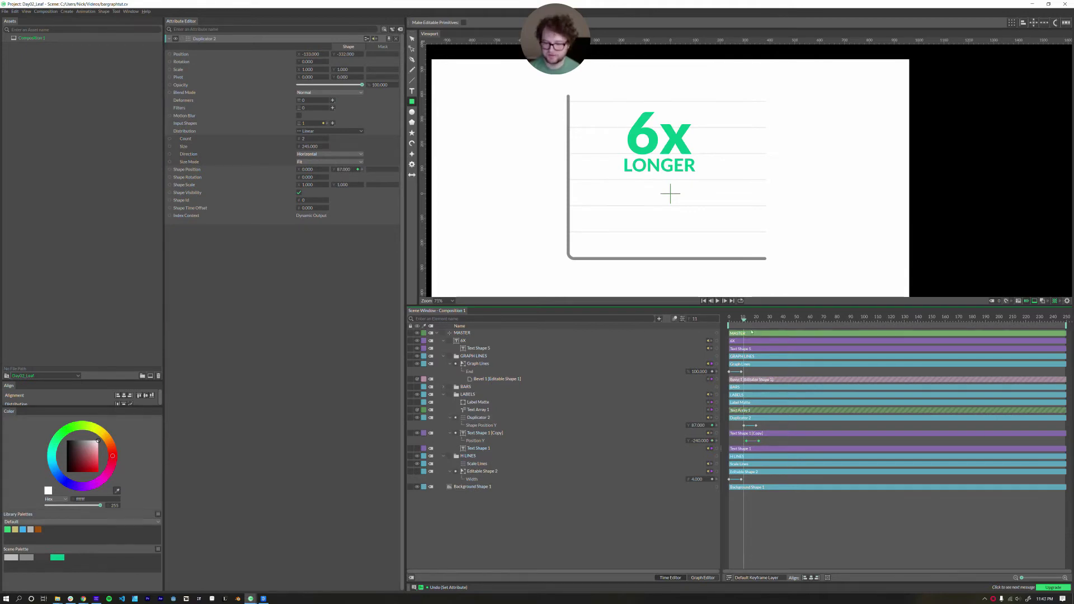
drag(744, 323, 751, 331)
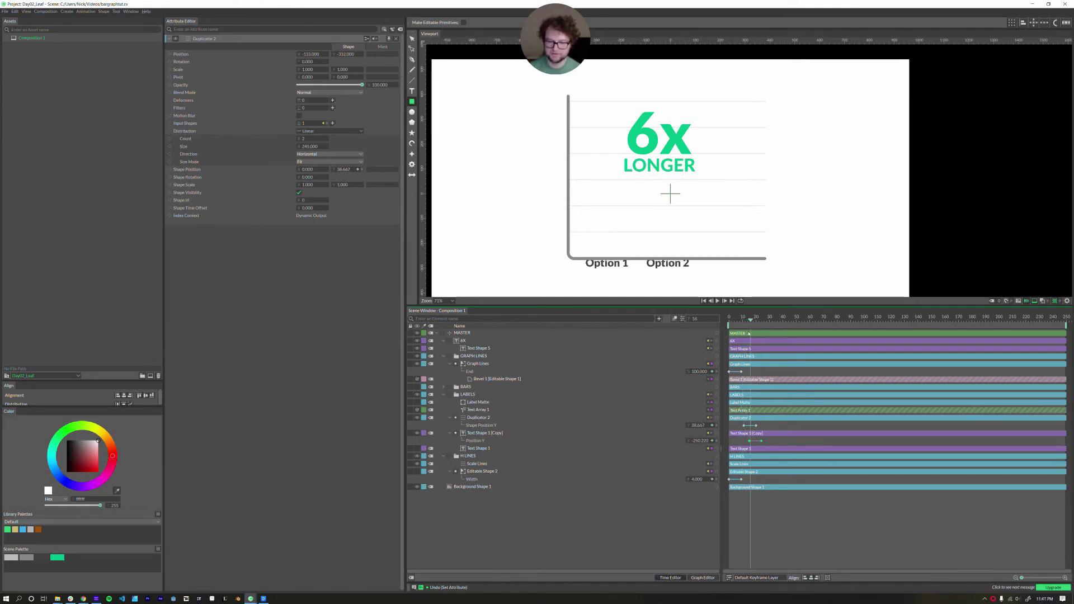
- Add a Stagger behaviour to Duplicator 2's Shape Time Offset
click(476, 418)
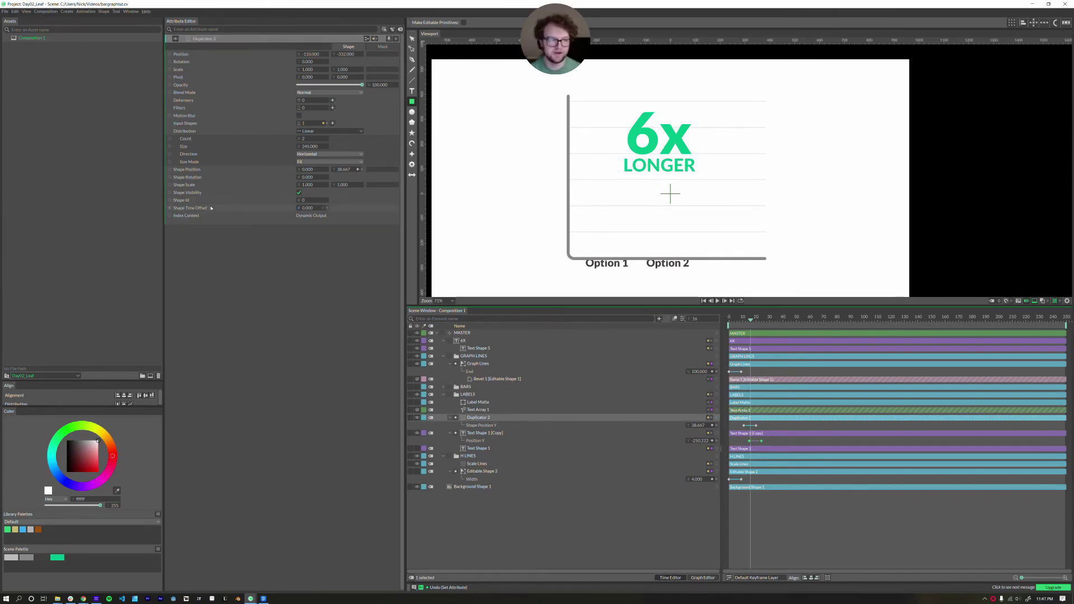
drag(304, 207, 307, 213)
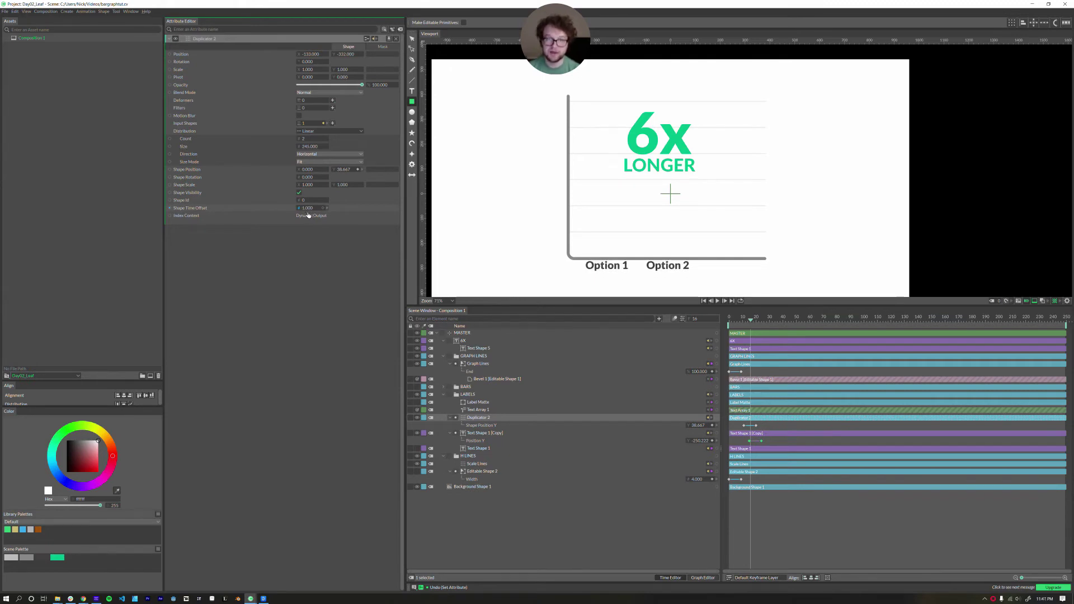
right_click(260, 211)
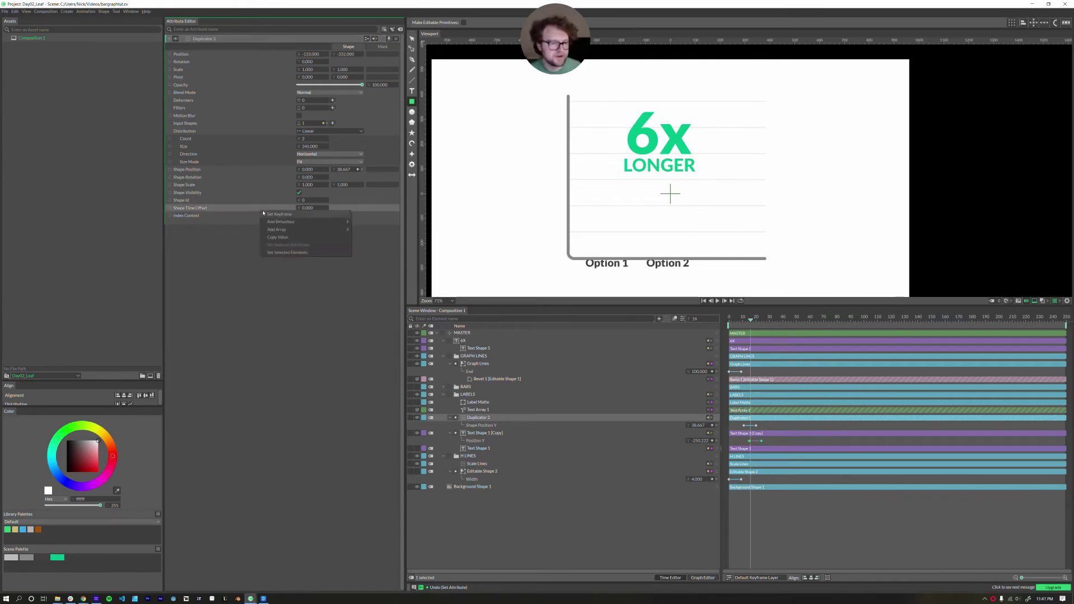
mouse_move(322, 223)
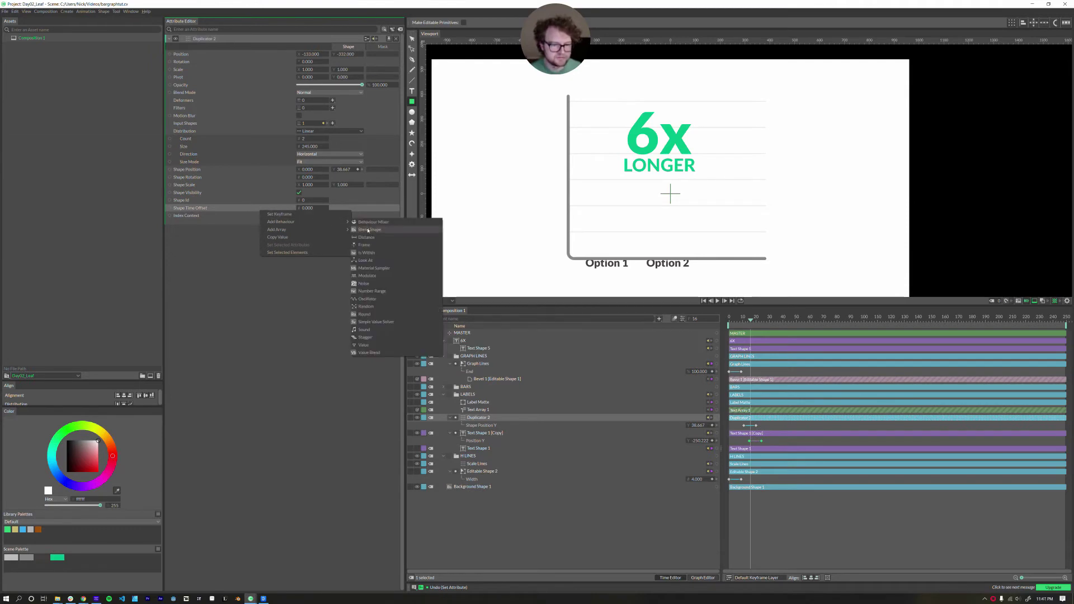
click(364, 339)
- Preview the label animation from the first frame, then flip the Stagger behaviour's graph horizontally to reverse the label order
click(730, 321)
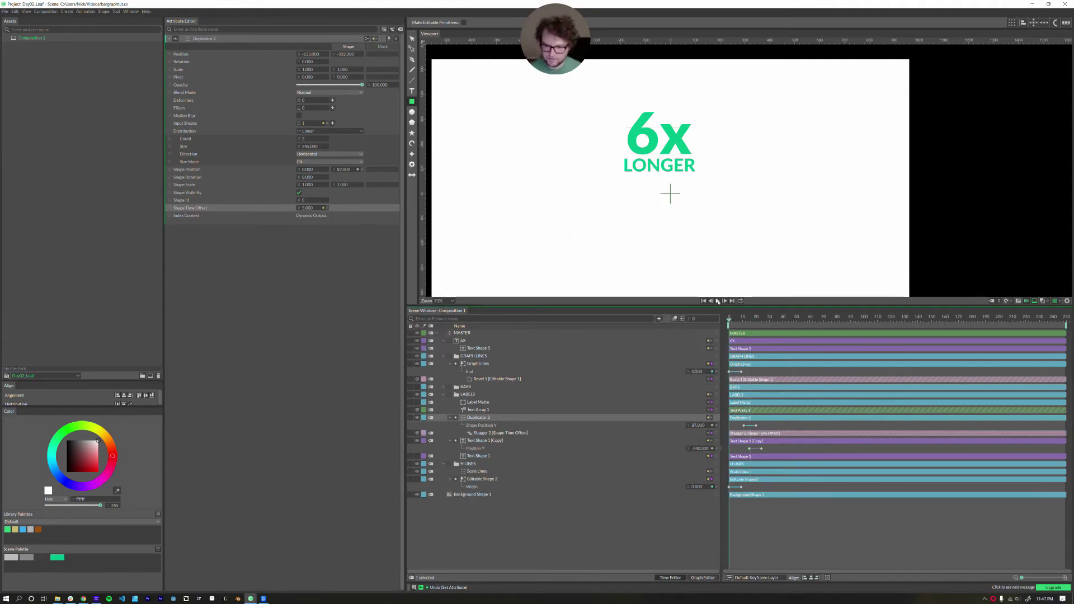
click(718, 301)
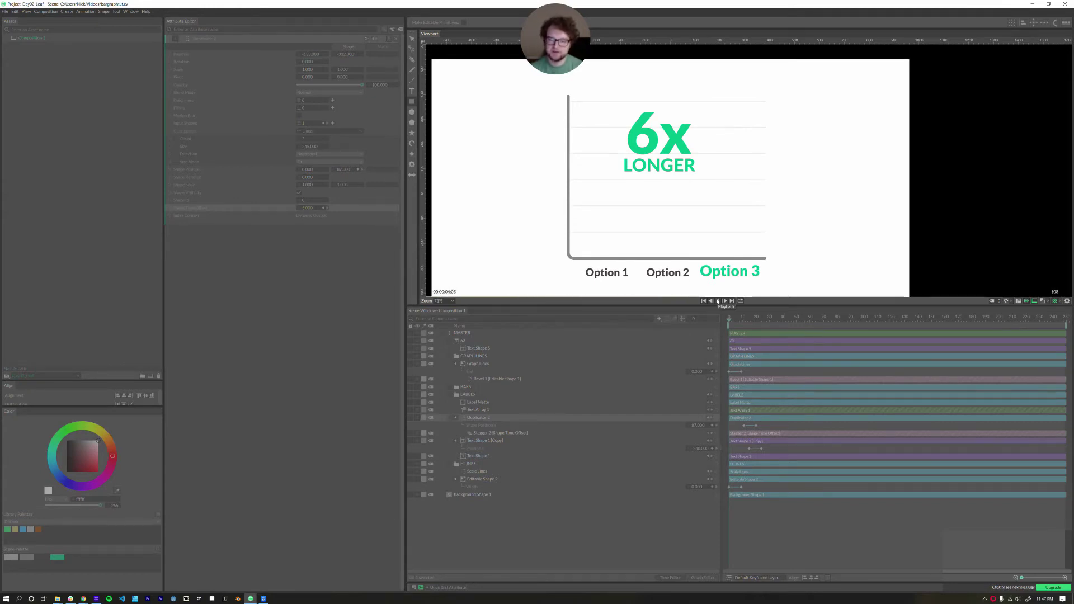
click(718, 301)
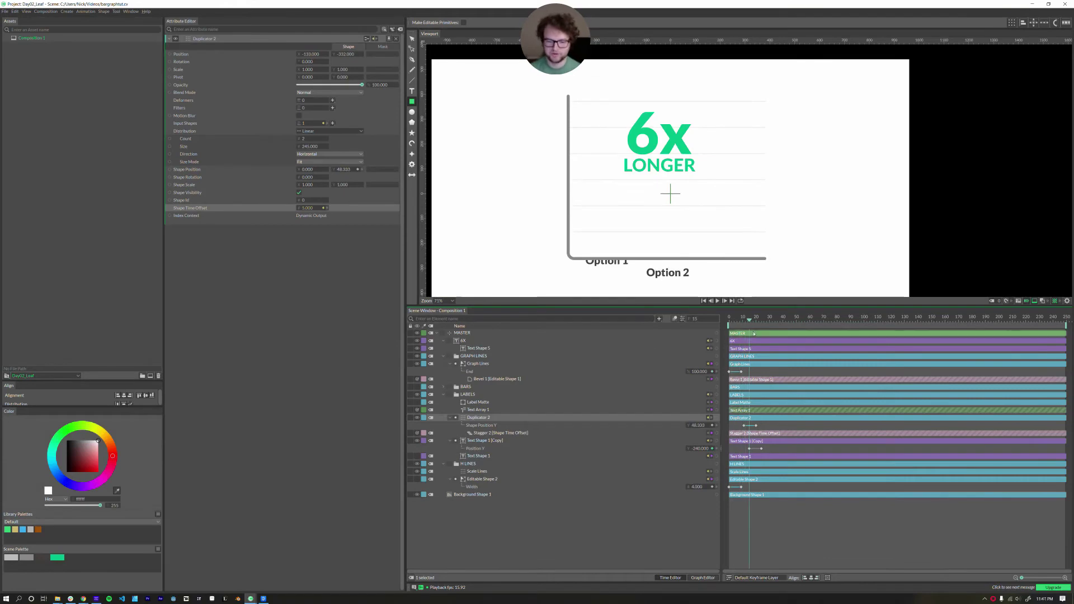
click(479, 434)
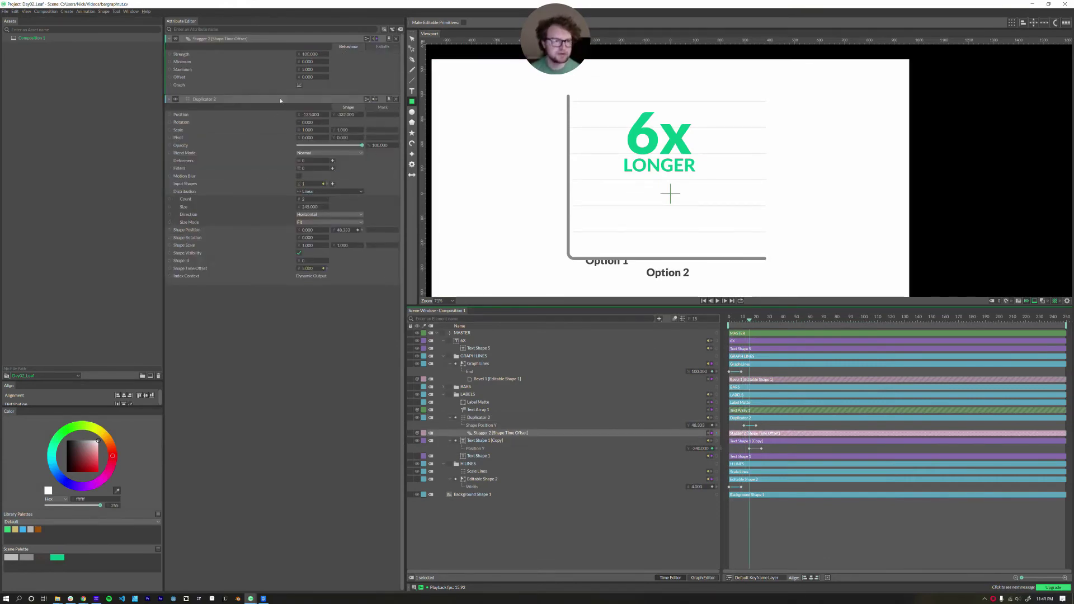
click(300, 85)
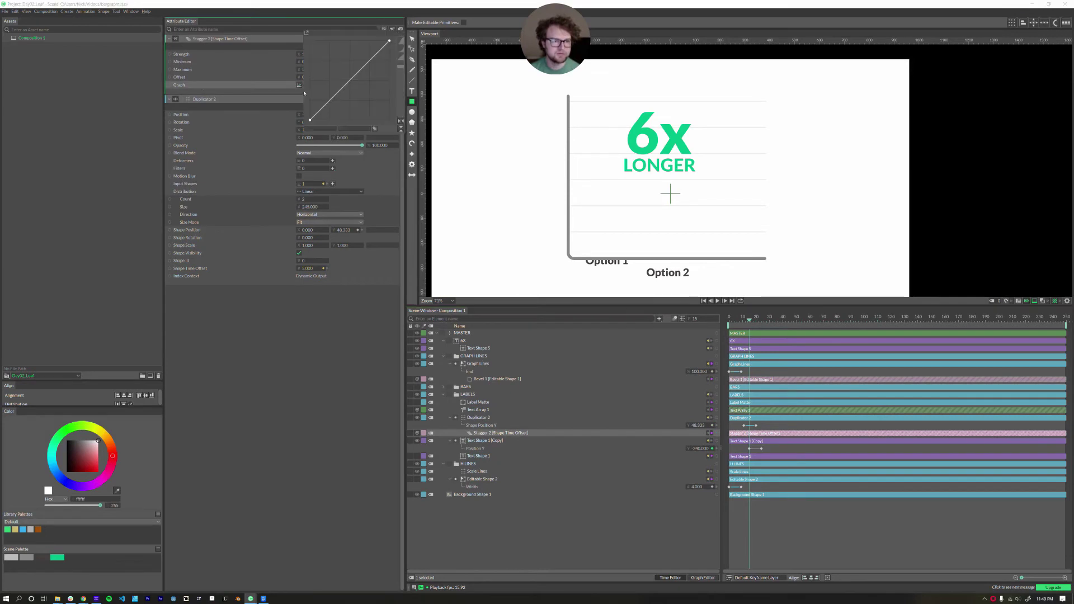
click(401, 121)
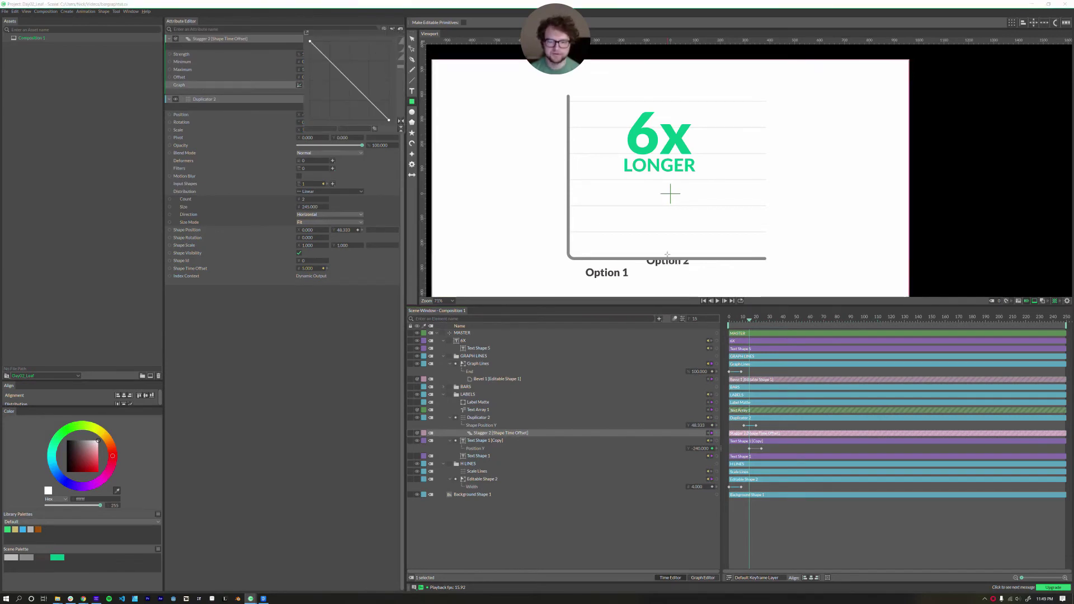
- Set the Stagger behaviour's Maximum to 4 and check the timing of the label animation
click(746, 322)
mouse_move(746, 322)
mouse_down()
mouse_move(729, 322)
mouse_move(748, 321)
mouse_up()
drag(314, 71, 310, 72)
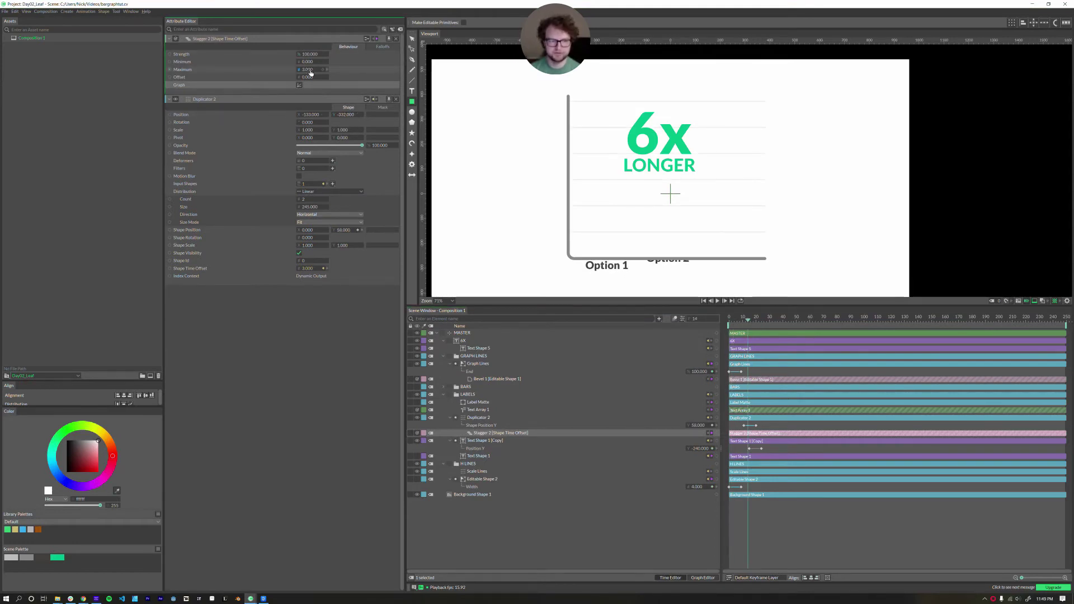
key(space)
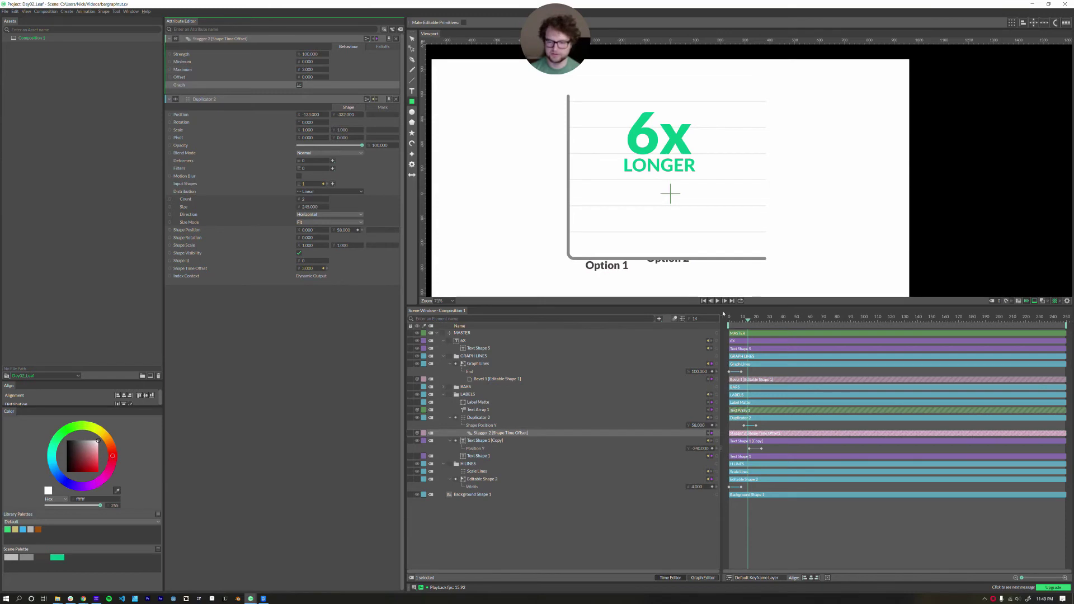
key(Return)
drag(755, 321, 764, 340)
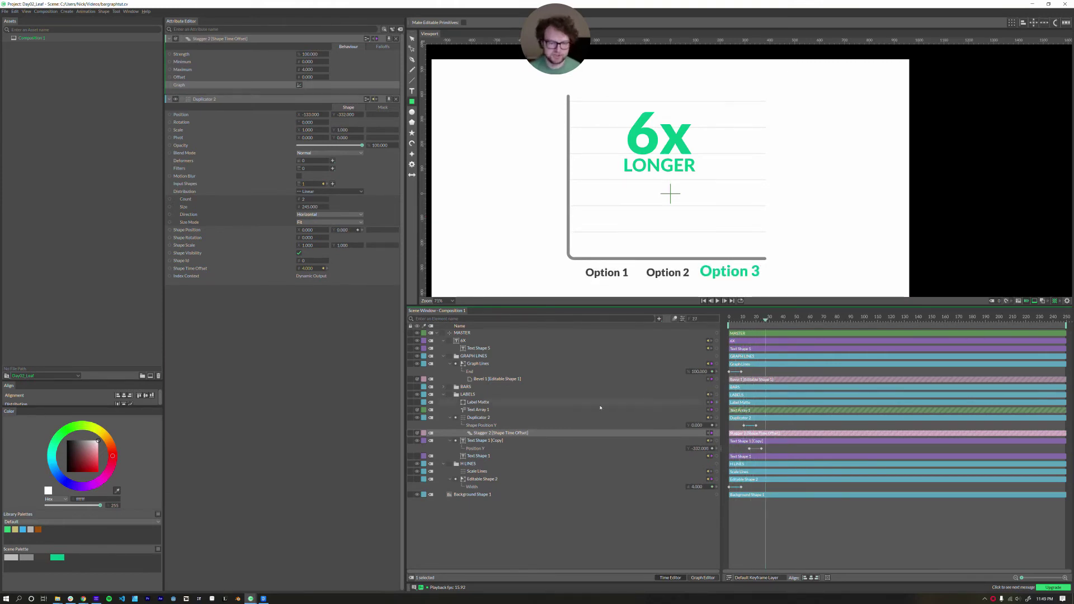
- Collapse the LABELS, H LINES and GRAPH LINES groups, expand BARS, select Duplicator 3 and make the BARS group visible
click(443, 394)
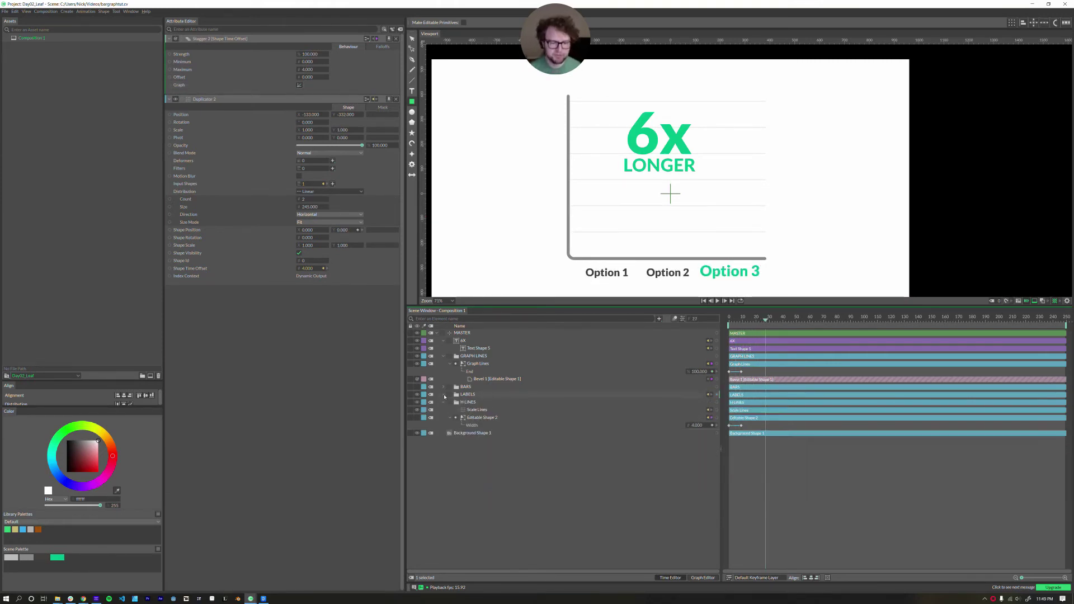
click(444, 402)
click(443, 387)
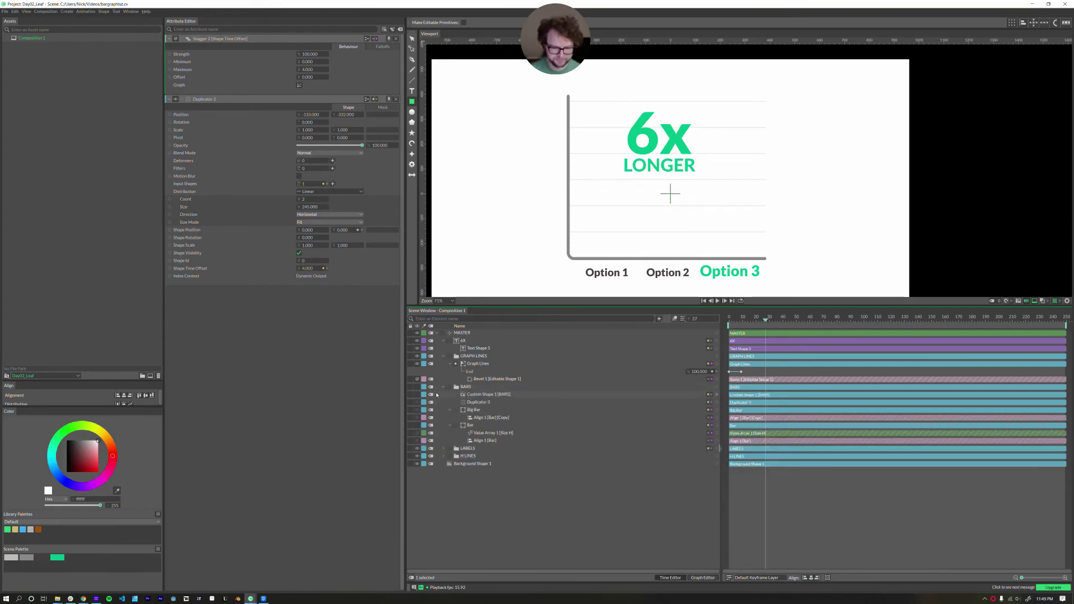
click(443, 356)
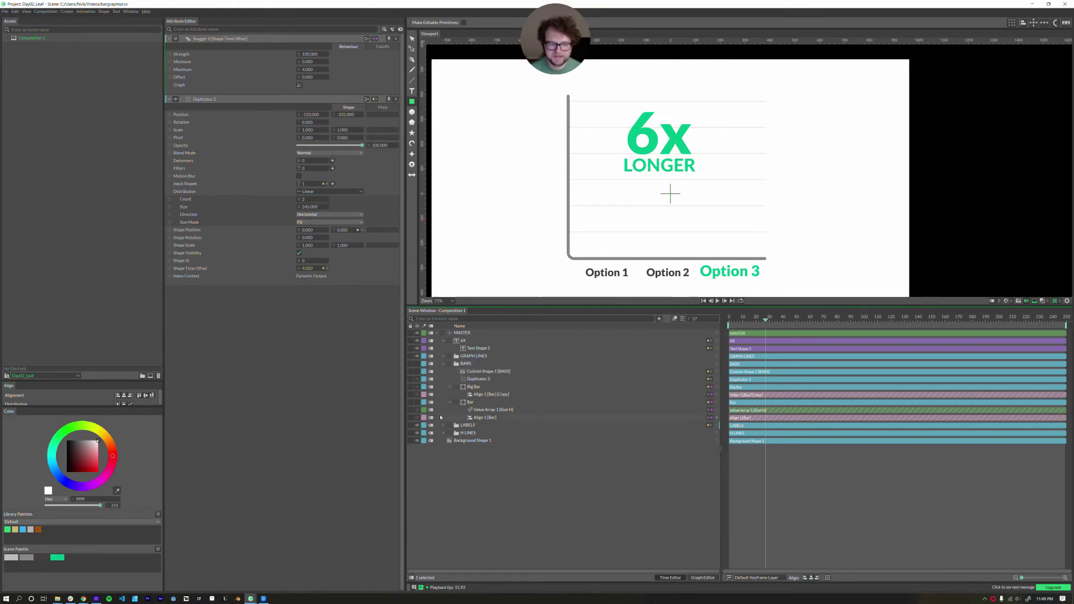
click(479, 380)
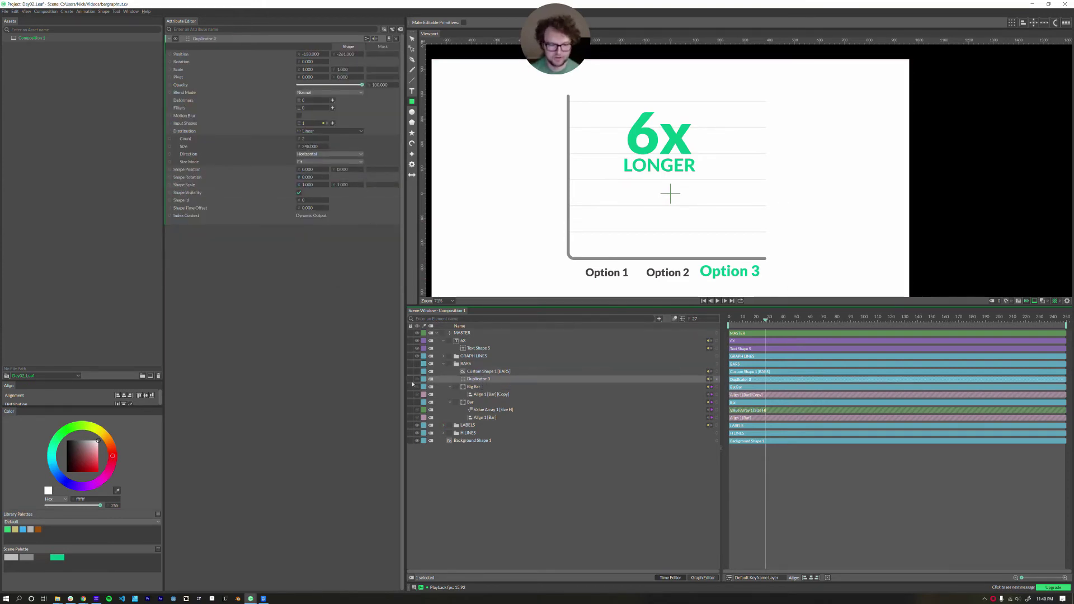
click(417, 364)
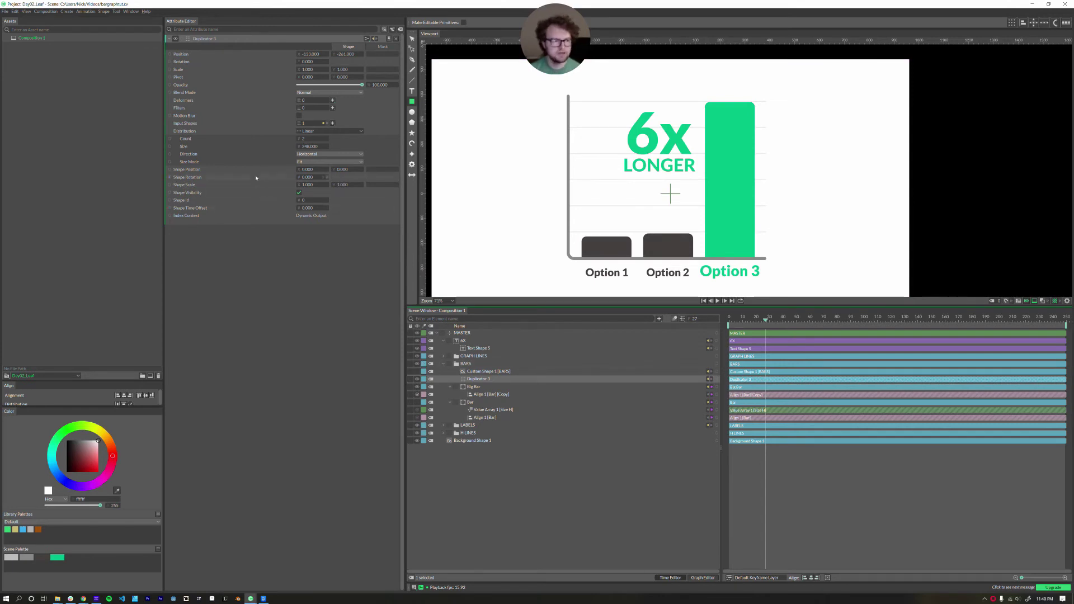
- Try stretching the two dark bars with Duplicator 3's vertical Shape Scale, and reset it to 1
drag(340, 185, 346, 198)
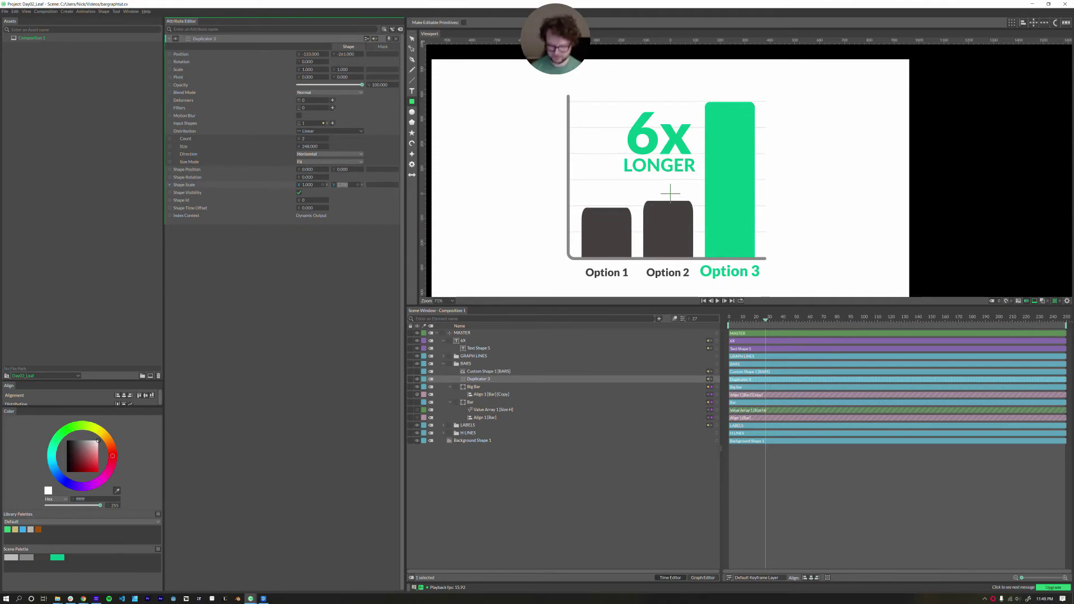
text(1)
key(Return)
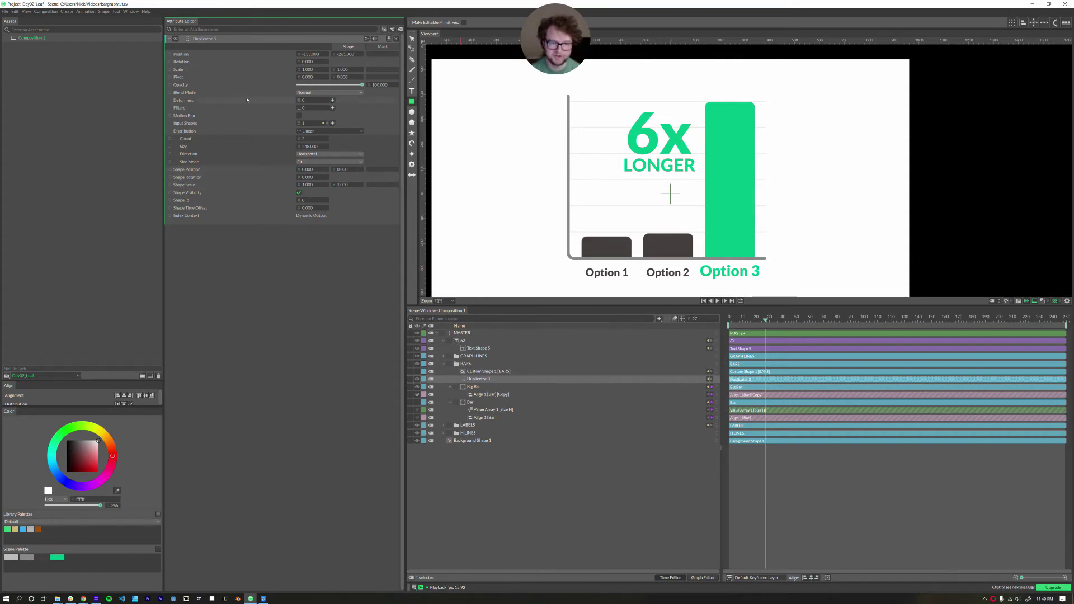
- Open the Value Array 1 driving the Bar shape's height and keyframe both of its values at frame 27
click(474, 403)
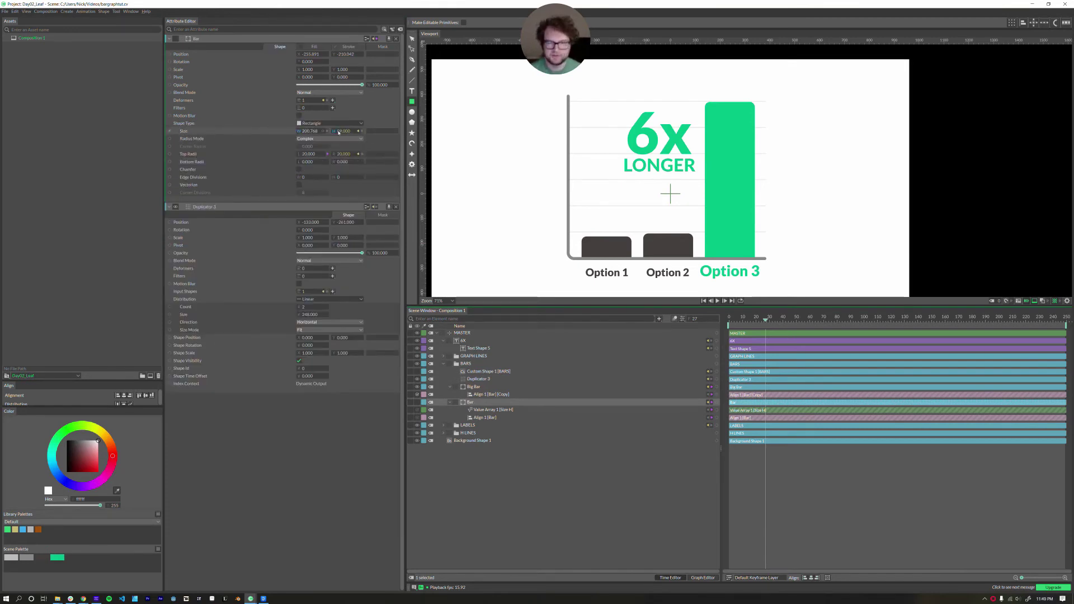
key(Escape)
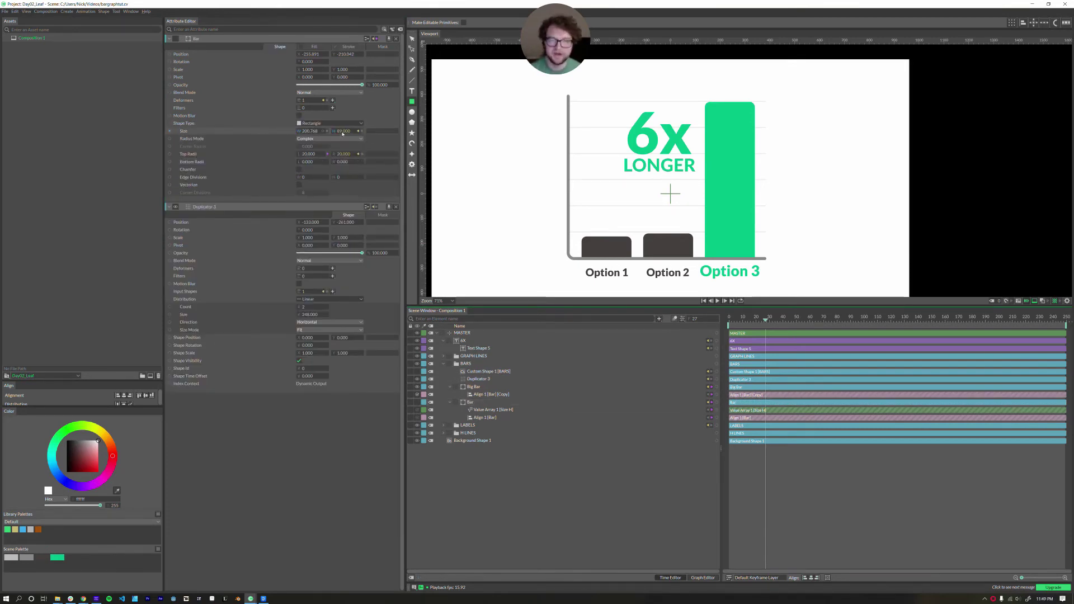
click(358, 131)
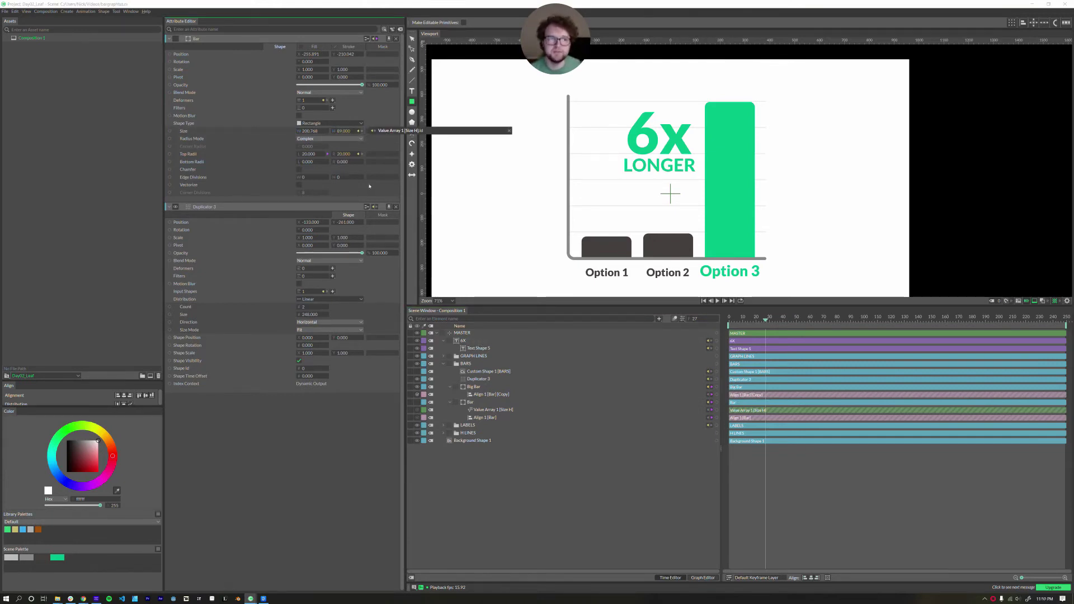
click(476, 411)
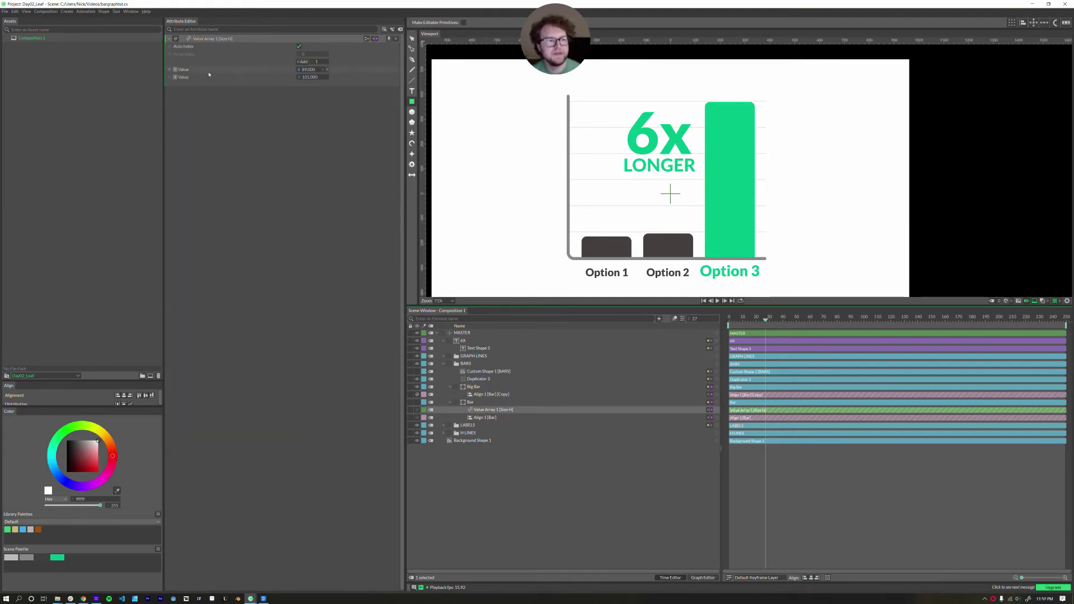
click(323, 69)
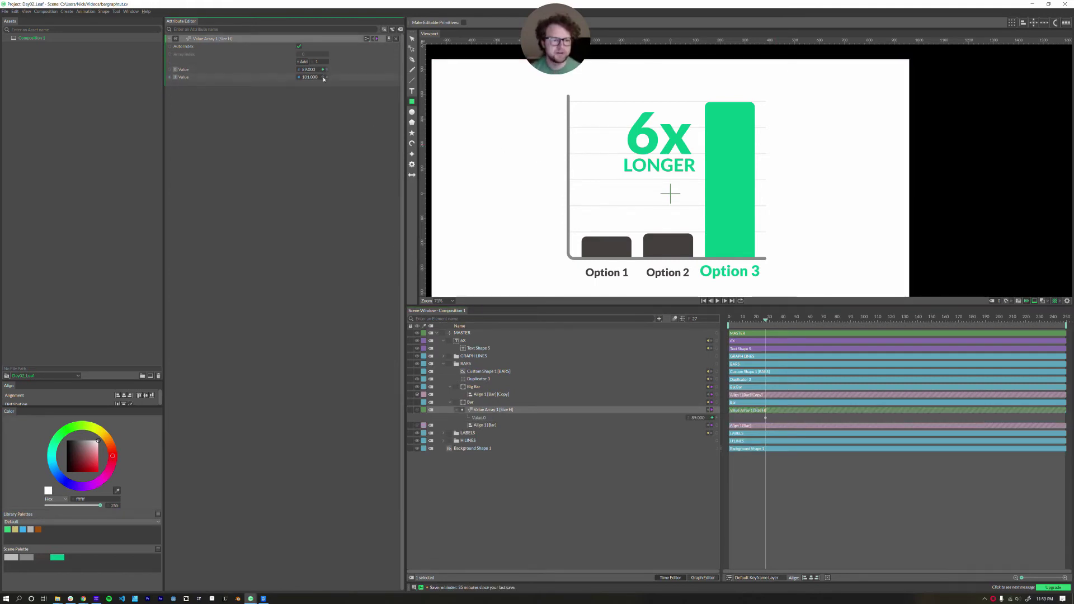
click(323, 78)
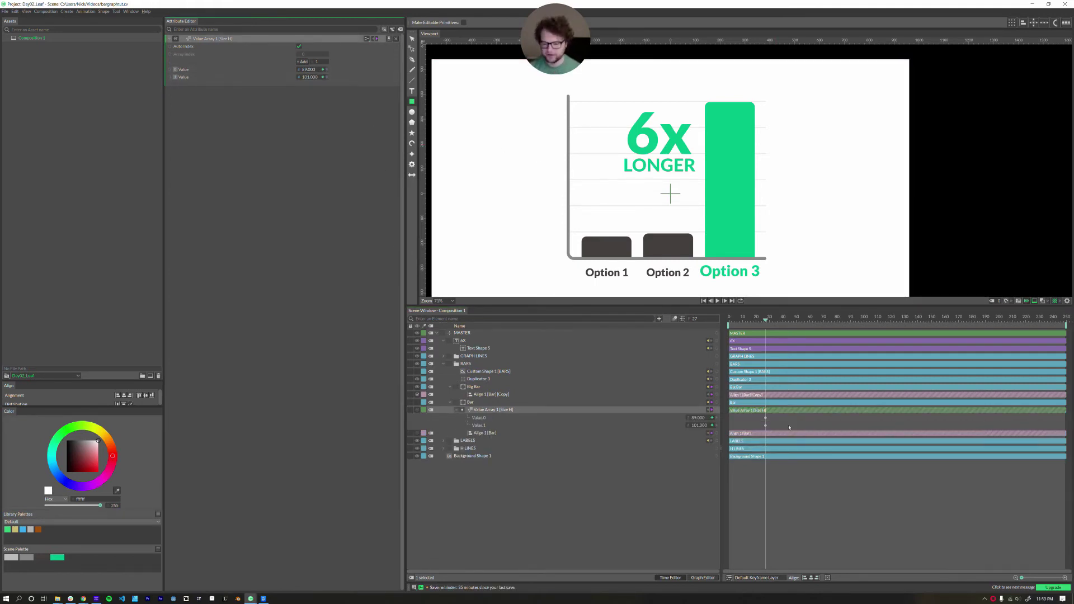
- Set both Value Array 1 height values to 0 at frame 15 so the dark bars grow from nothing
drag(766, 320, 742, 324)
drag(760, 326, 766, 326)
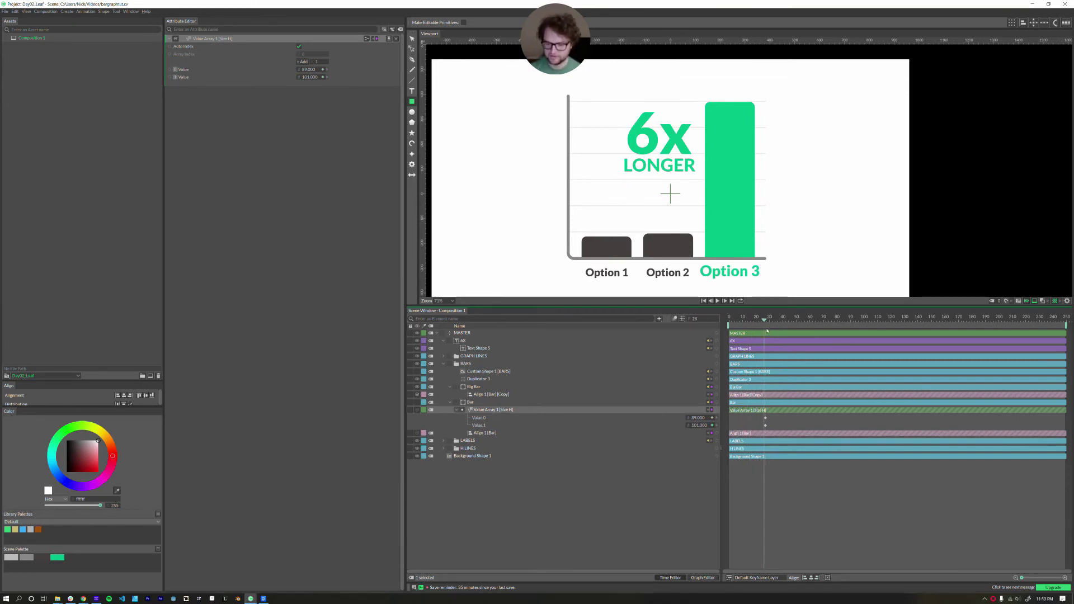
drag(766, 326, 749, 326)
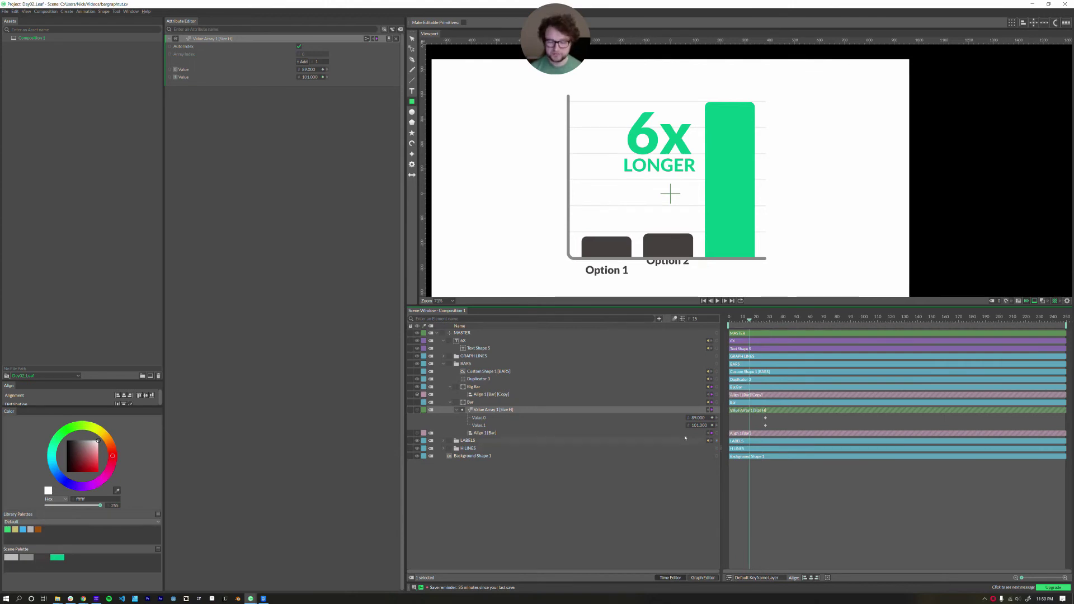
double_click(697, 417)
text(0)
double_click(697, 426)
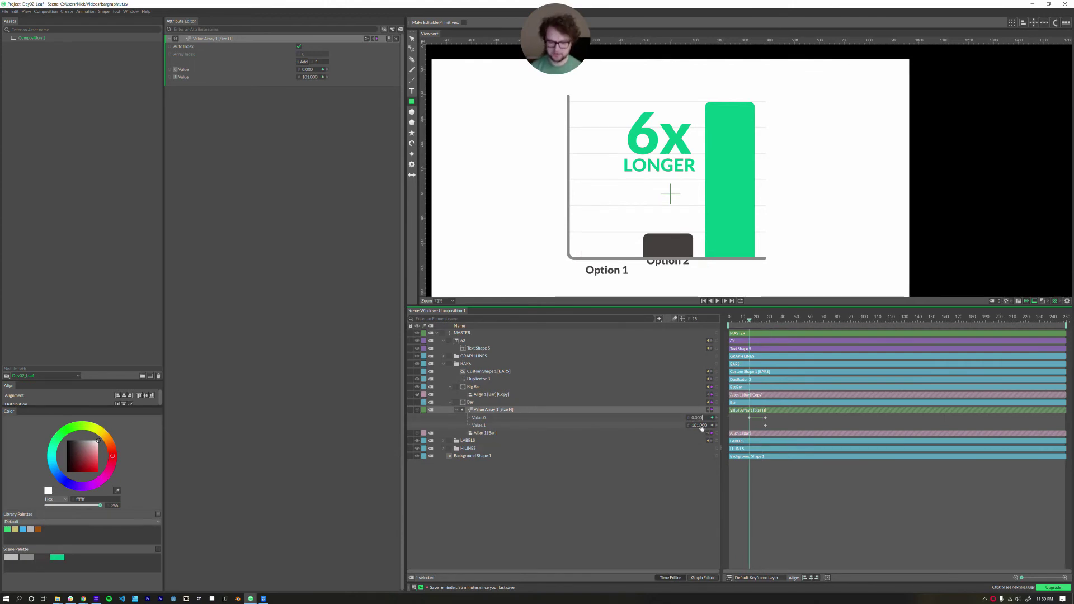
text(0)
key(Return)
- Stagger the dark bars' height keyframes and move them earlier, starting the first bar at about frame 5 and the second at about frame 7
key(Right)
key(Right)
key(Right)
key(Right)
key(Right)
key(Right)
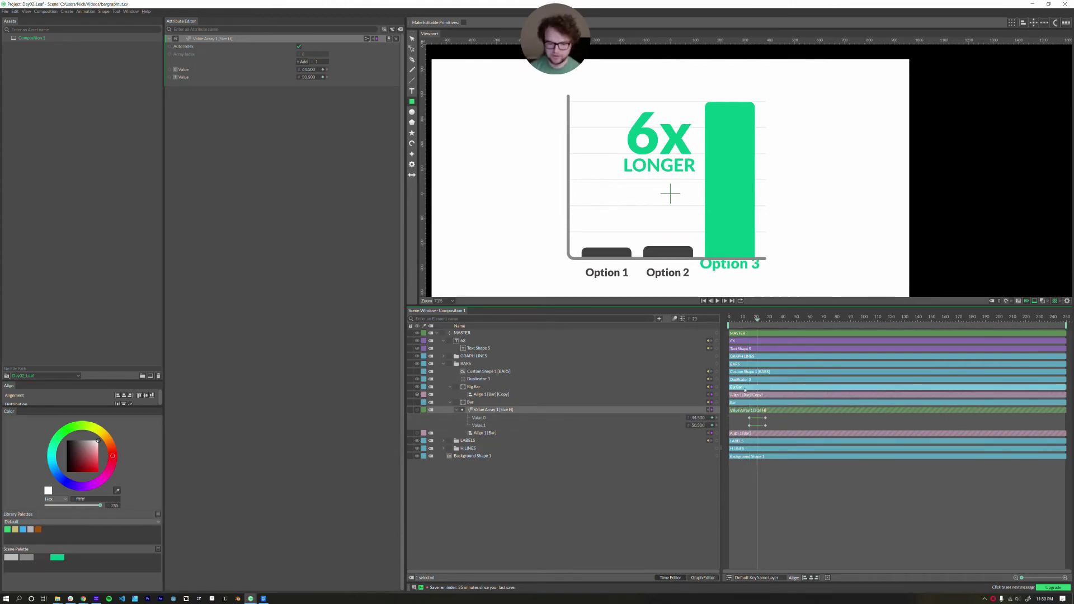
drag(770, 415, 745, 421)
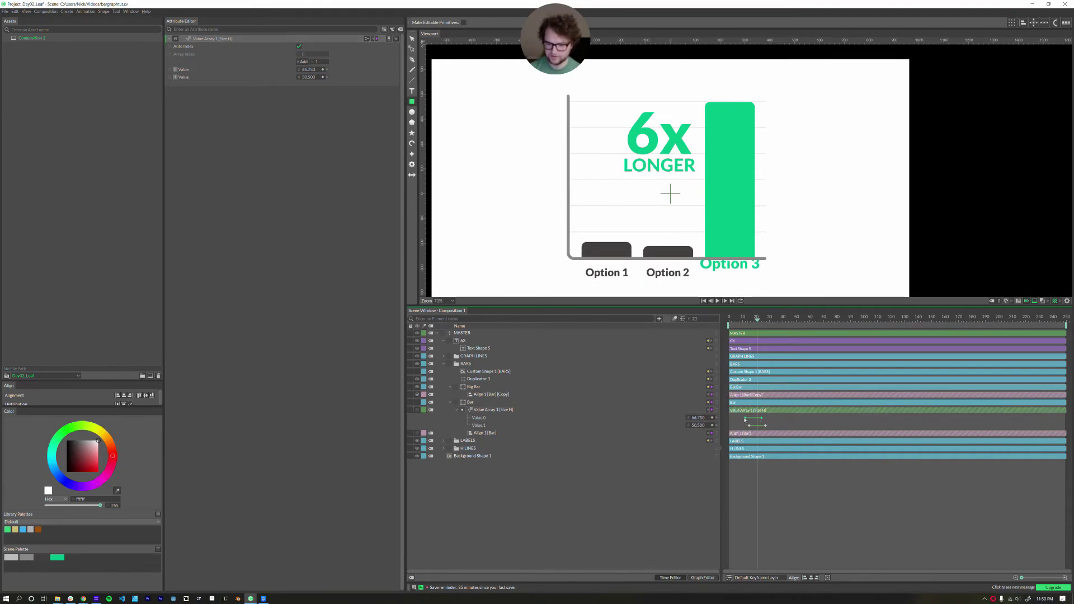
drag(746, 320, 740, 335)
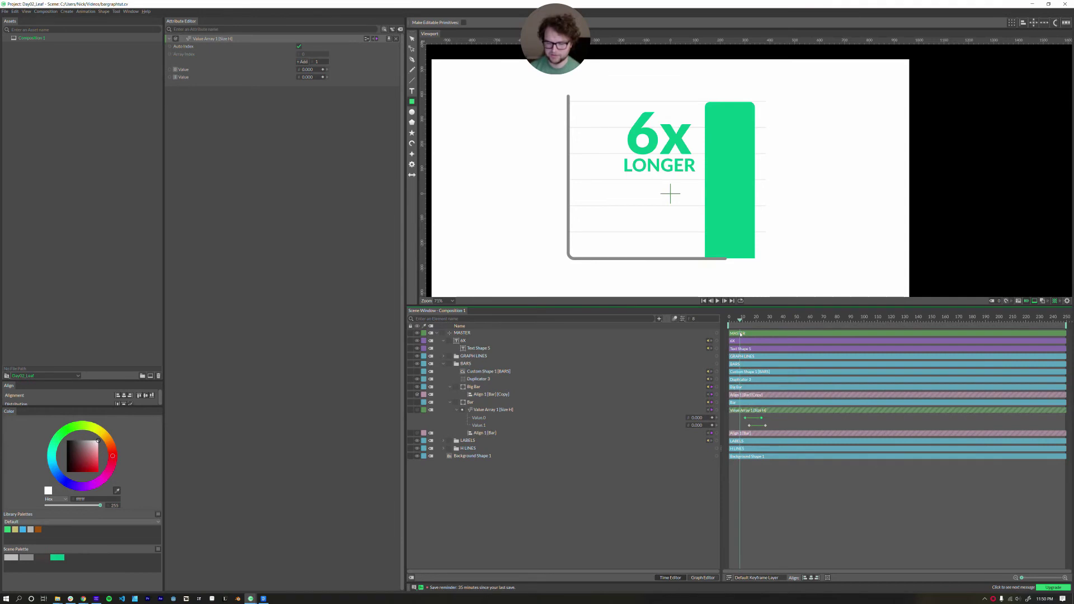
drag(771, 415, 739, 421)
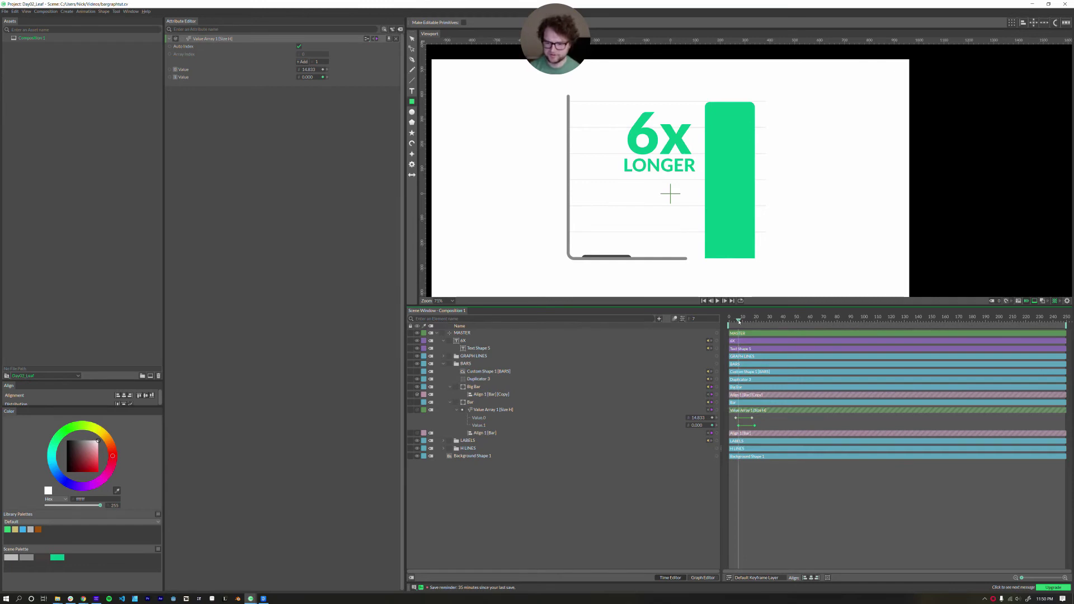
mouse_move(739, 322)
mouse_down()
mouse_move(763, 323)
mouse_move(741, 323)
mouse_up()
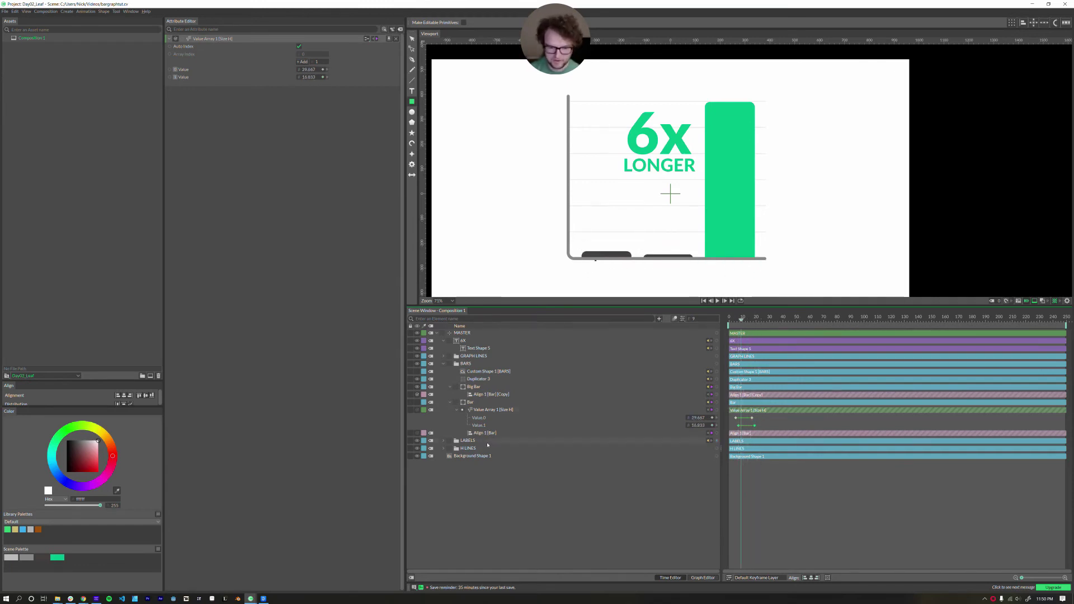
- Expand LABELS, move the label position keyframes earlier to start at about frames 7 and 9, and preview the timing
click(444, 440)
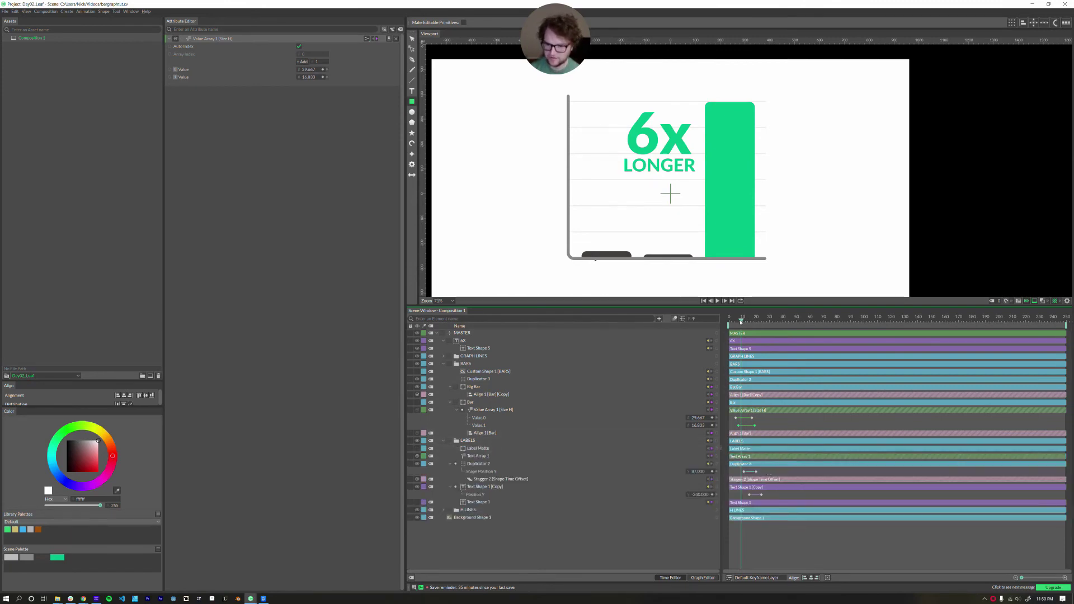
drag(742, 321, 739, 323)
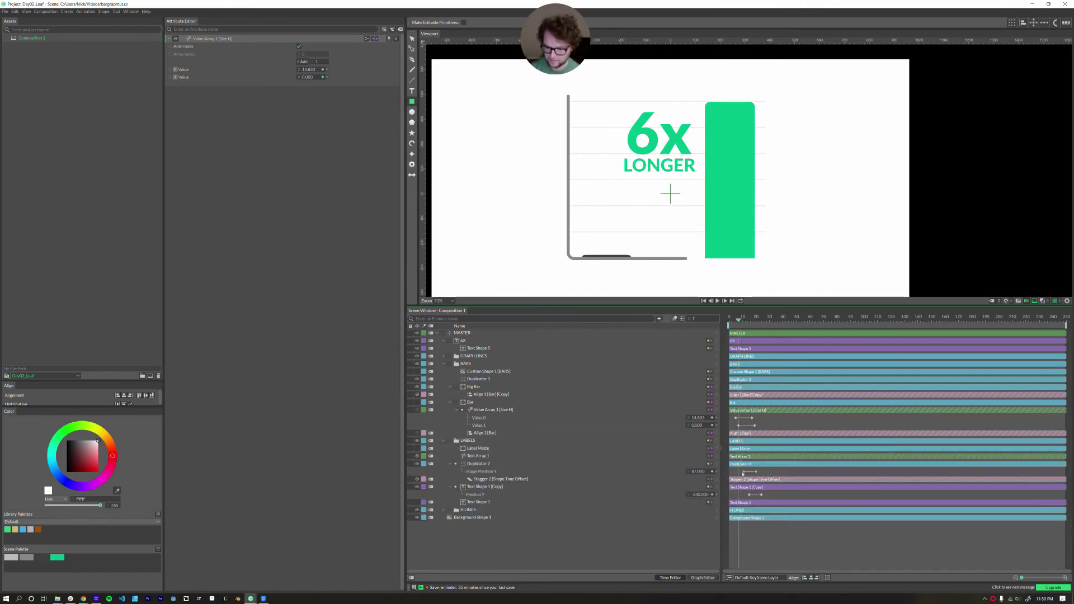
click(741, 321)
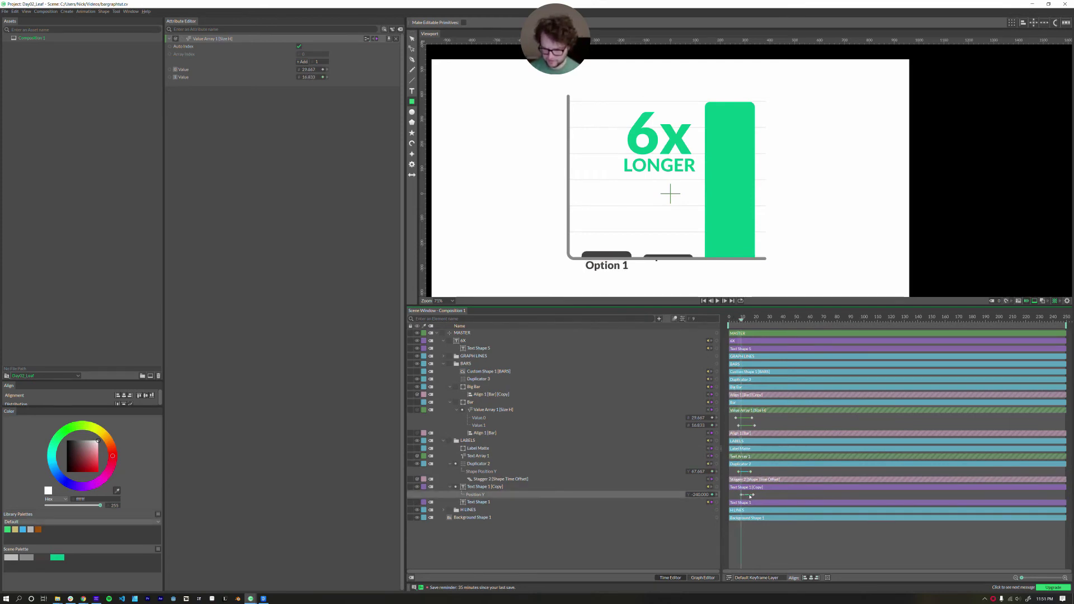
key(space)
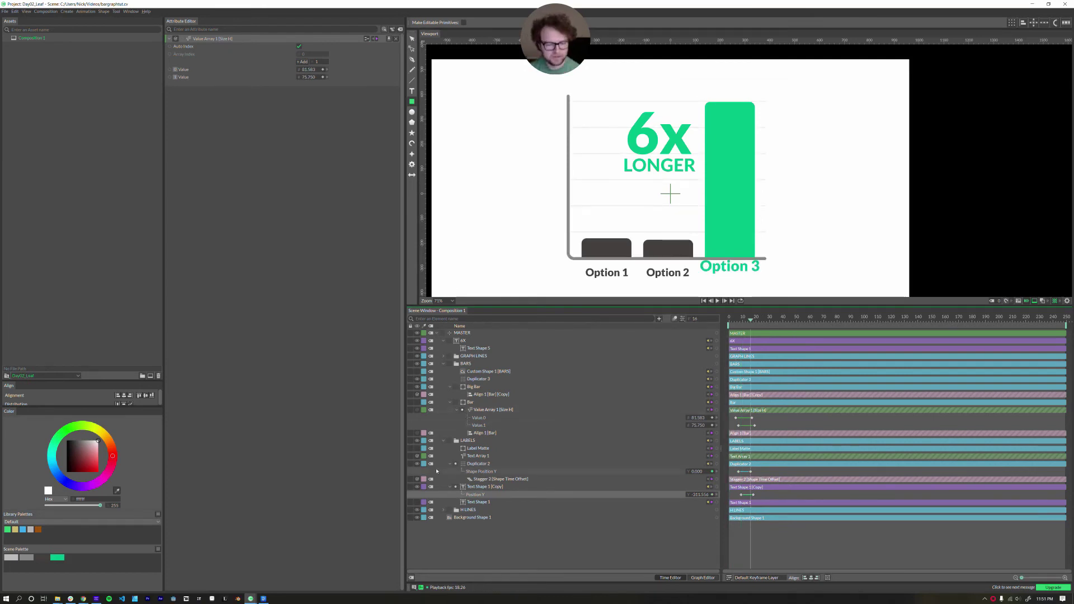
- Animate the Big Bar's height from 0 at frame 9 to its full height at about frame 29
click(473, 387)
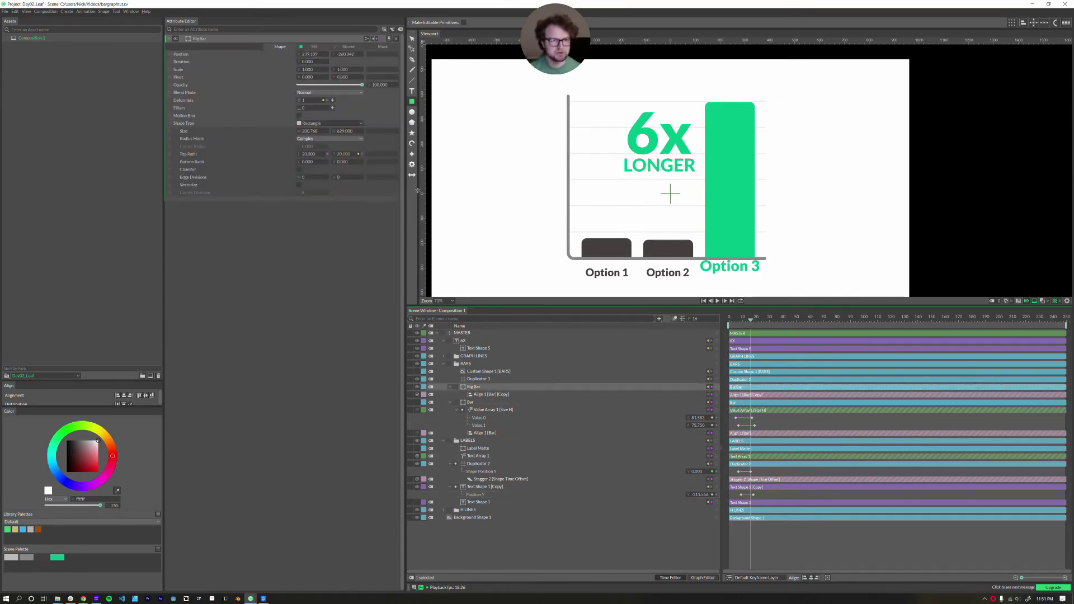
key(j)
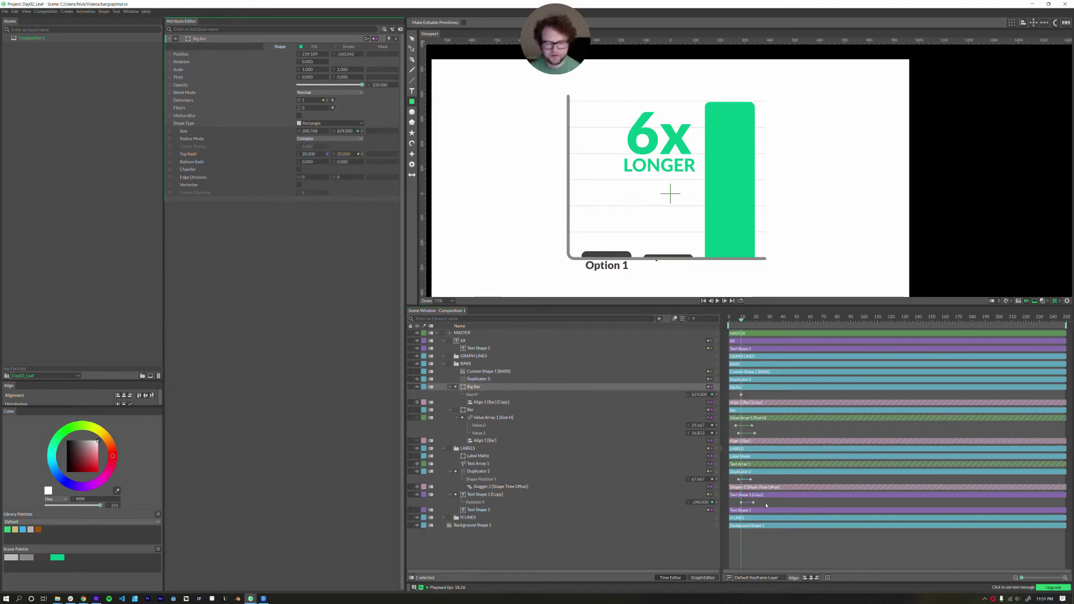
click(741, 395)
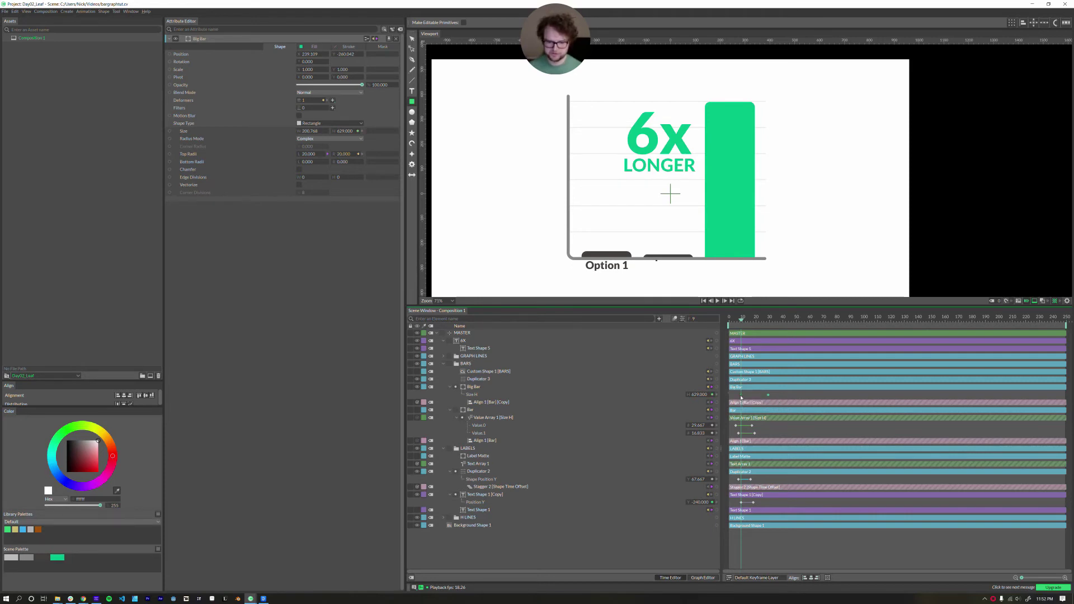
click(700, 395)
text(0)
key(Return)
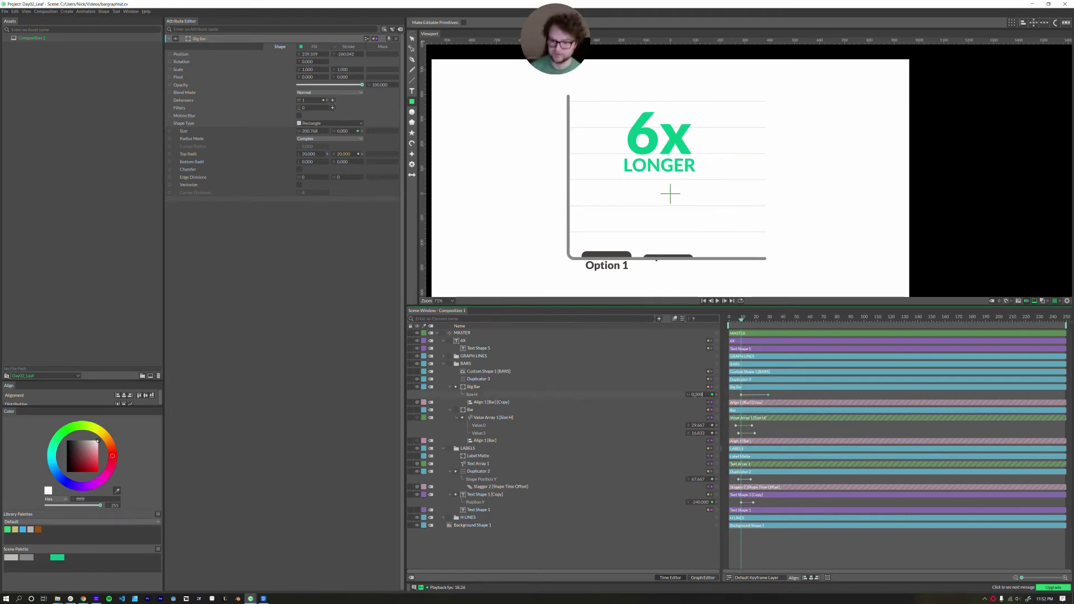
- Give the Big Bar's height an overshoot: keyframe the full height at frame 37 and set it to 708 at frame 29
drag(742, 320, 779, 354)
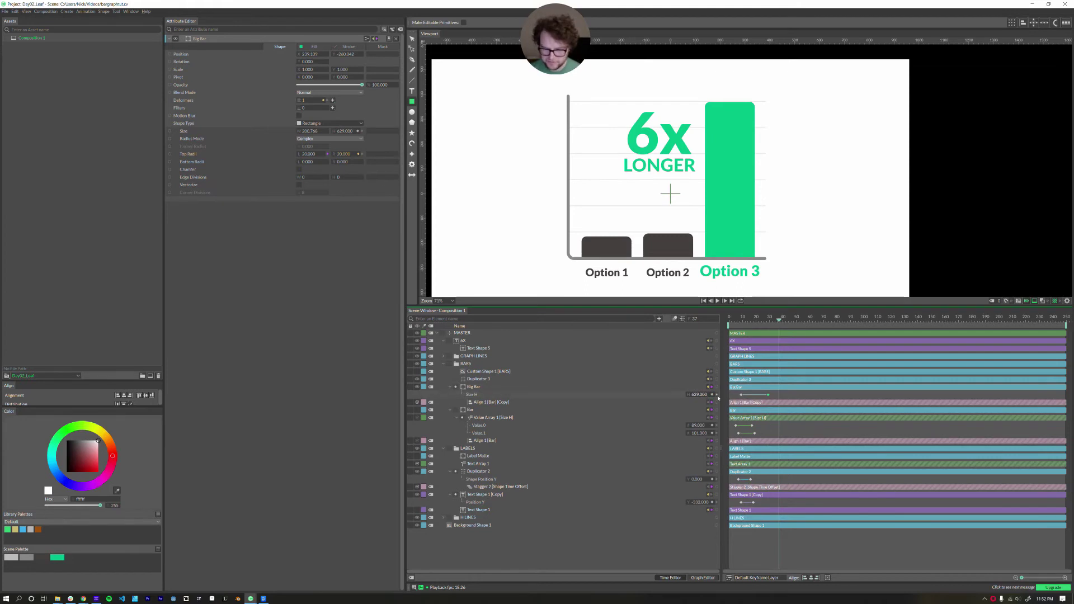
click(712, 395)
click(768, 320)
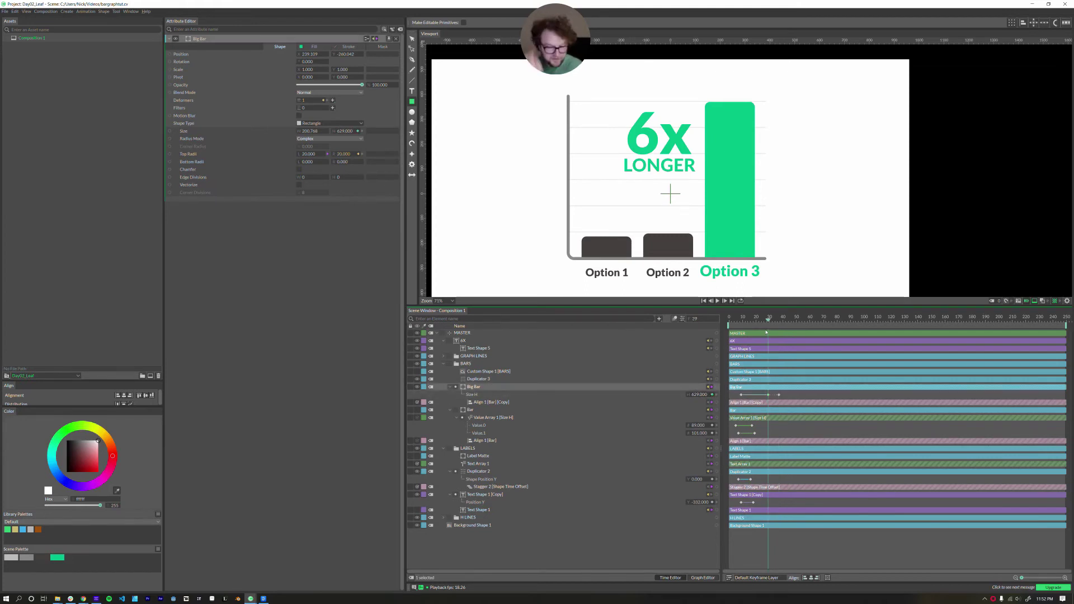
drag(698, 394, 727, 392)
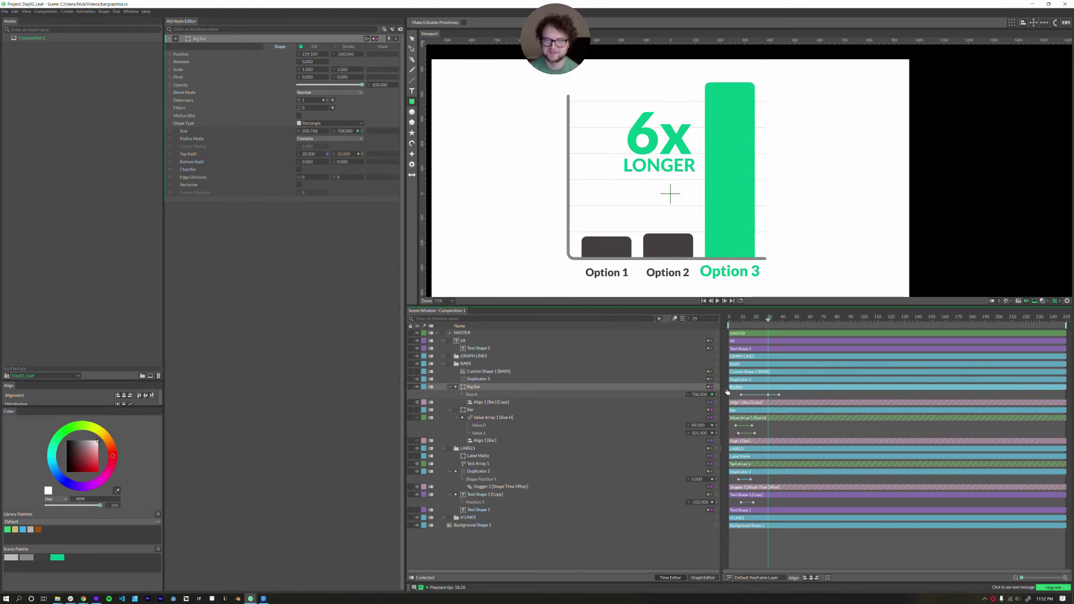
- Keyframe the Big Bar's width from frame 9 to 37 with a widened value at about frame 29, and preview the animation
drag(733, 319, 741, 319)
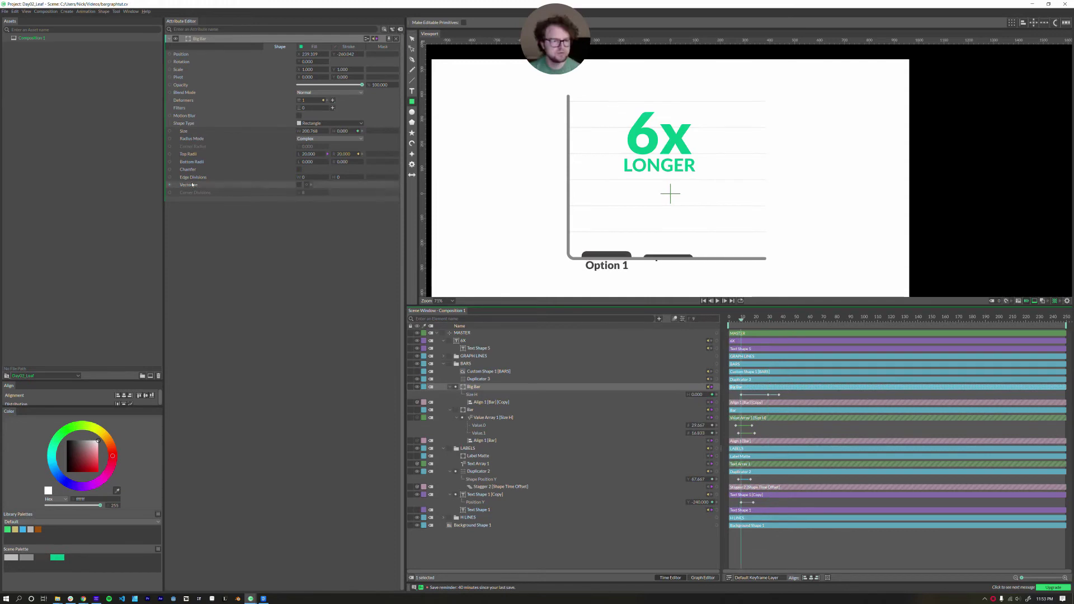
click(323, 132)
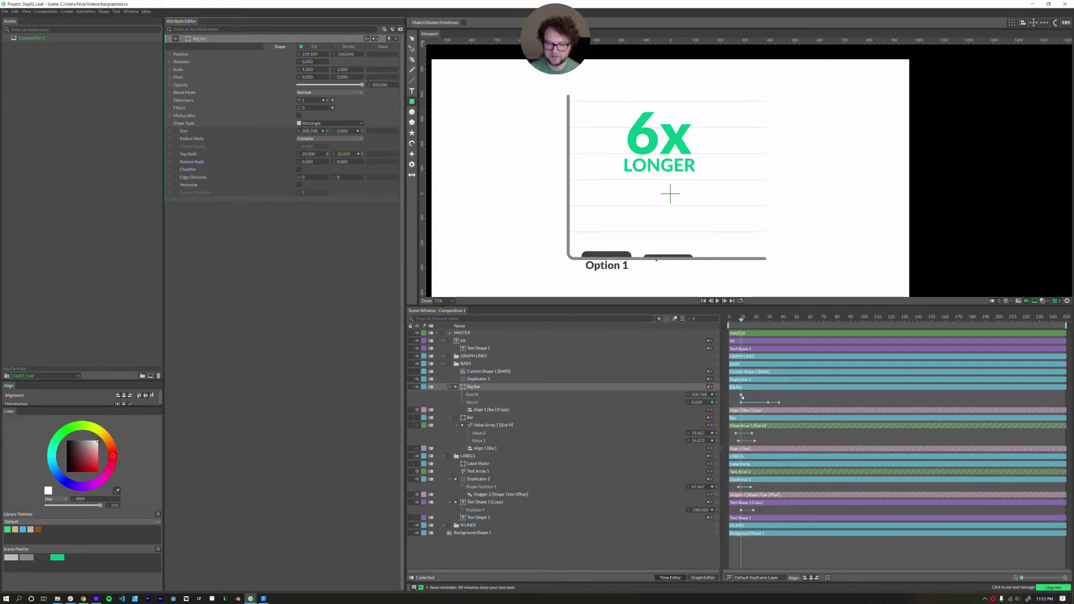
drag(742, 395, 778, 395)
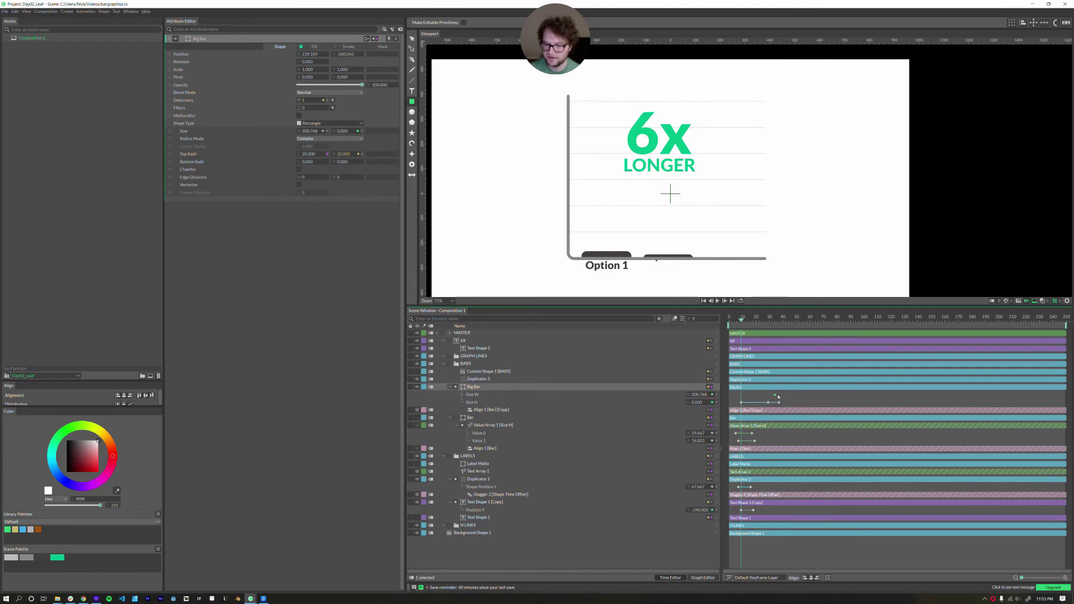
click(744, 320)
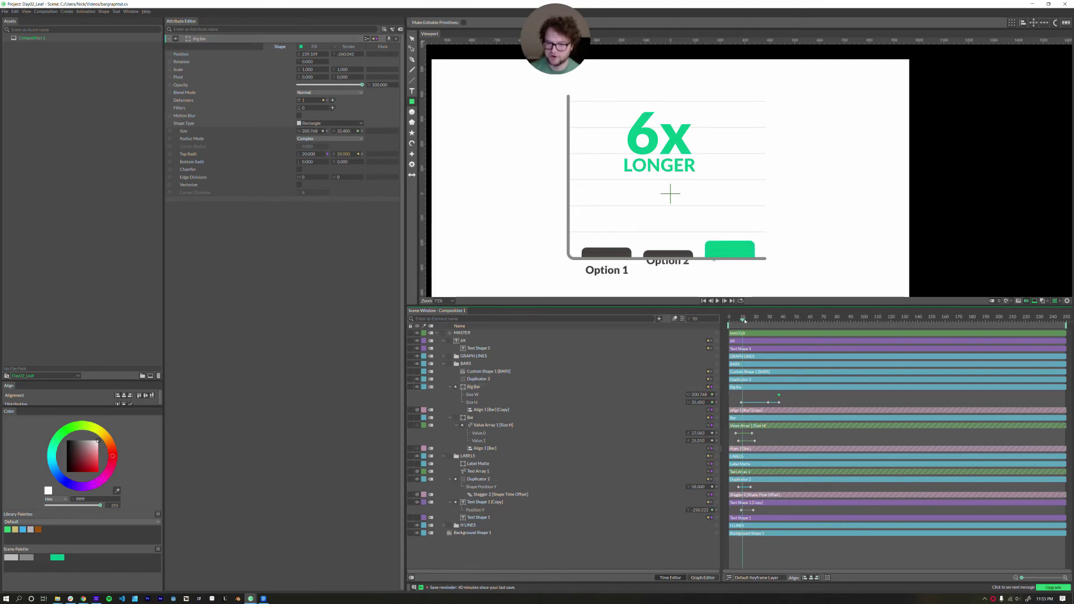
drag(695, 398, 713, 398)
drag(748, 324, 771, 329)
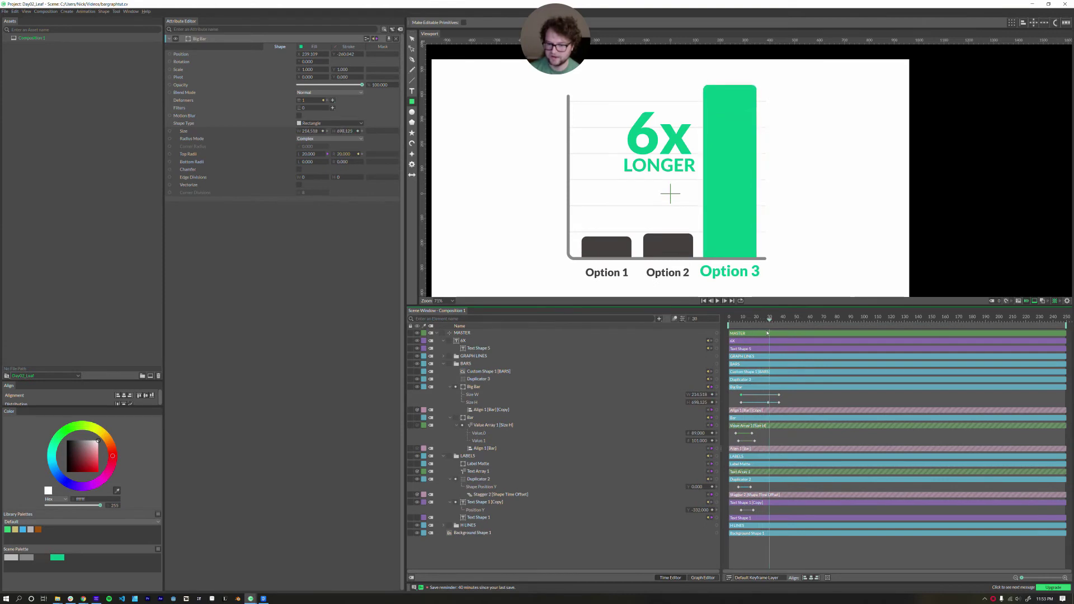
key(space)
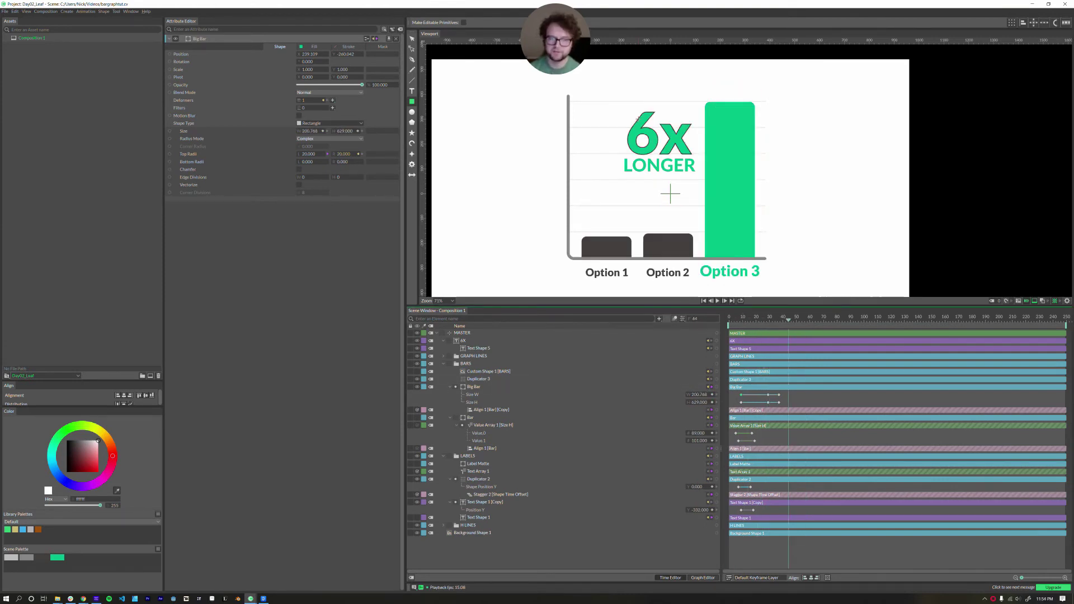
- Keyframe the 6x text's position and scale at frame 41, and move these keyframes to about frame 43
drag(789, 320, 786, 320)
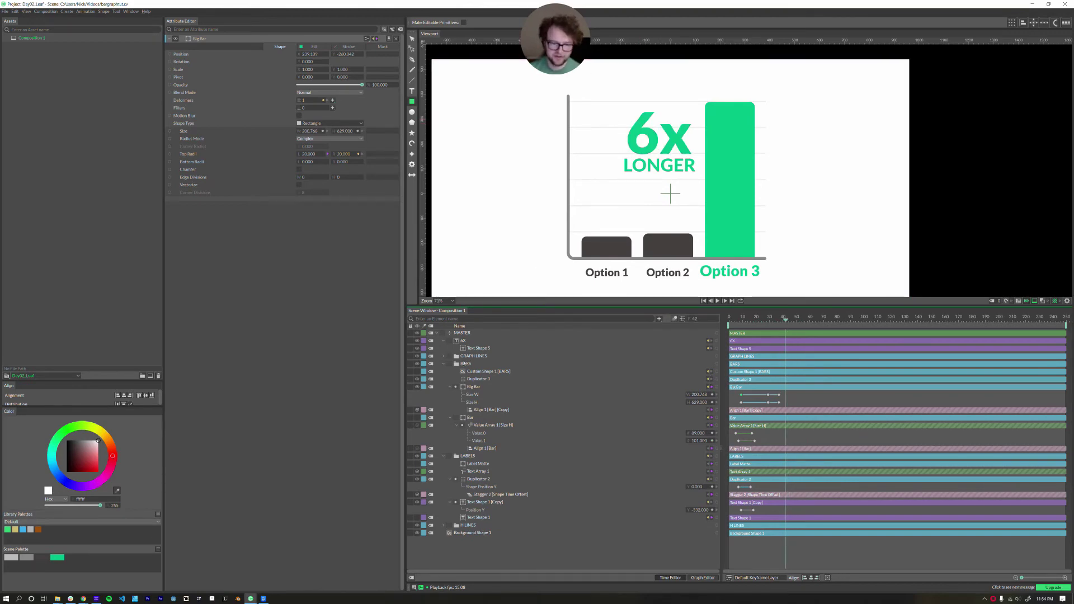
click(473, 339)
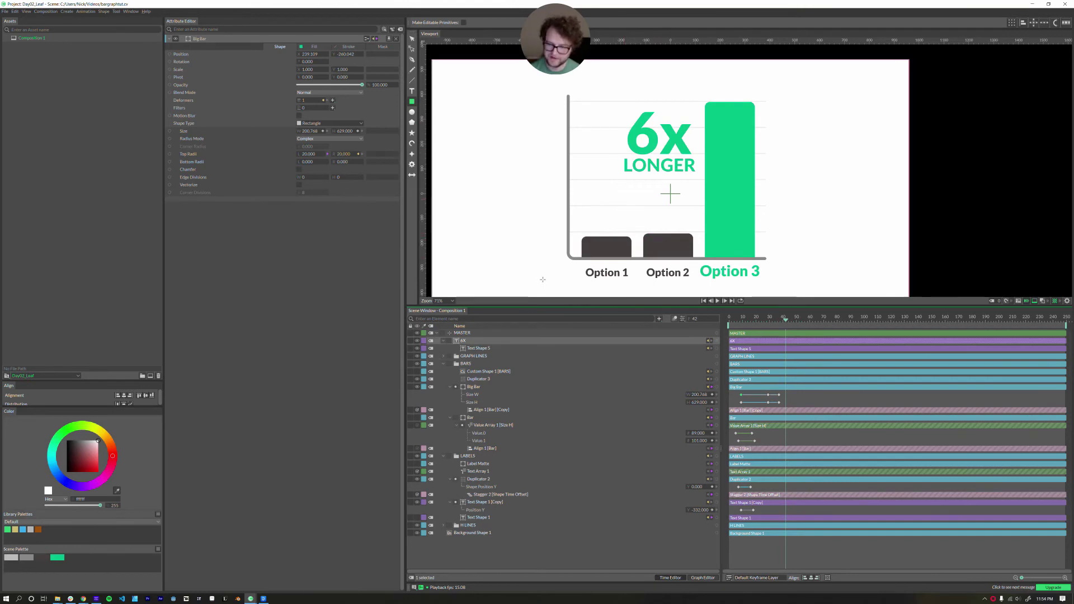
click(775, 324)
drag(775, 329, 784, 333)
key(ctrl+z)
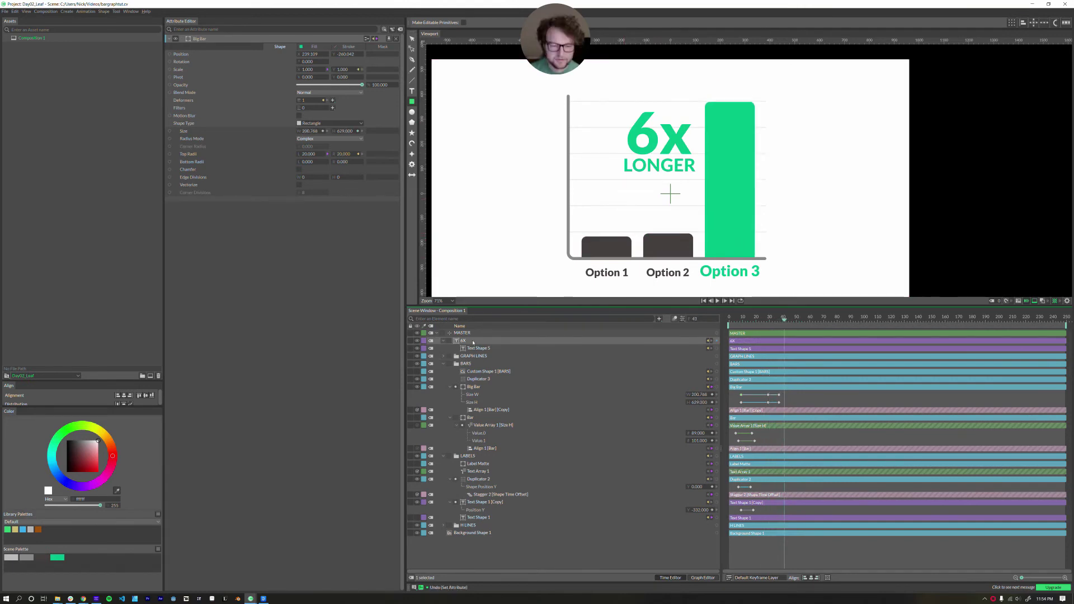
click(473, 342)
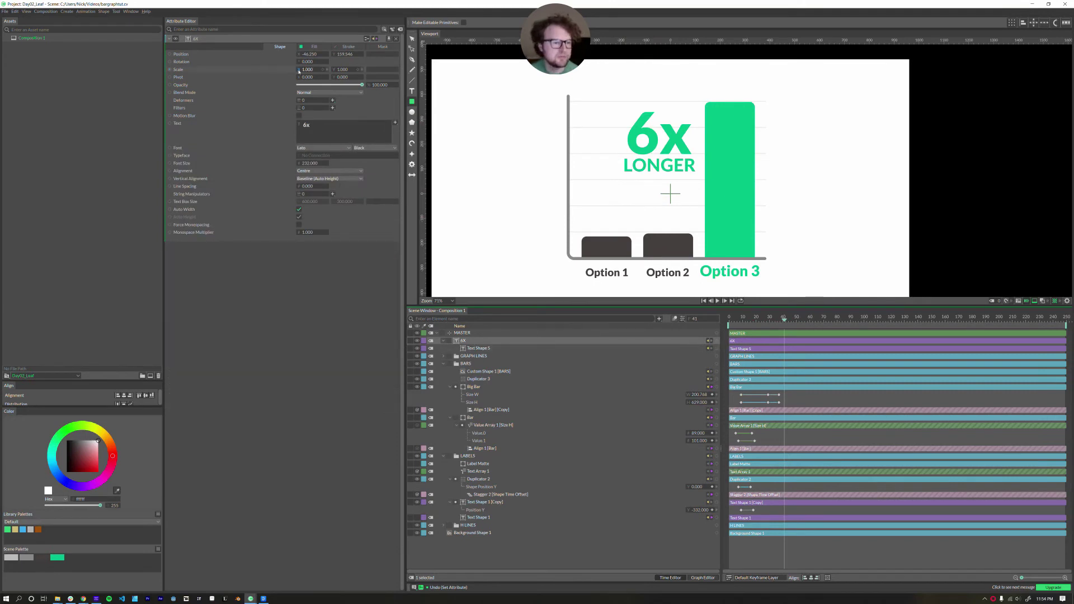
drag(299, 69, 339, 71)
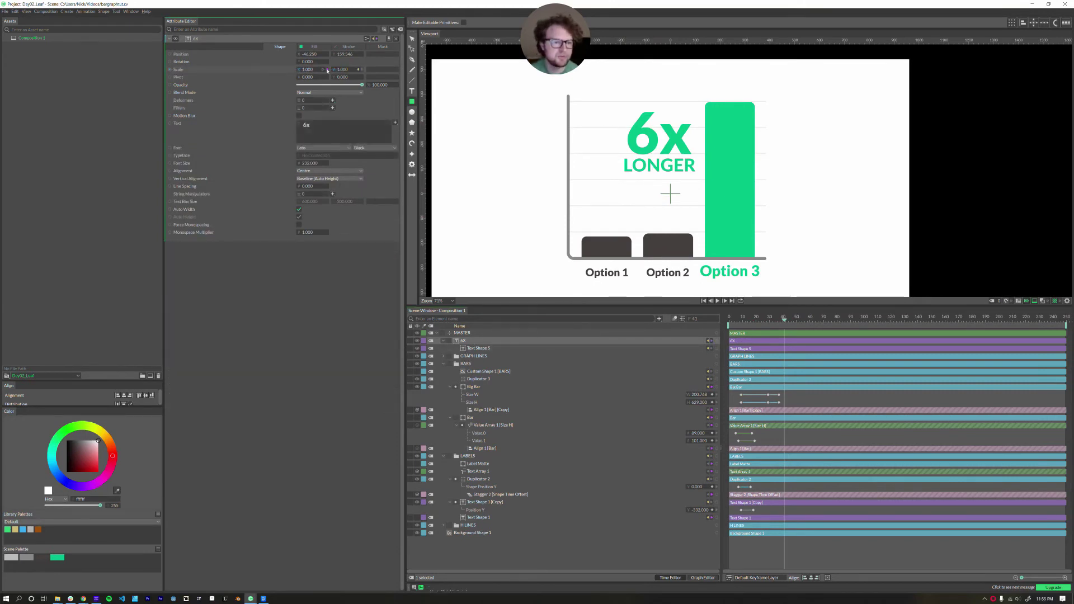
click(323, 69)
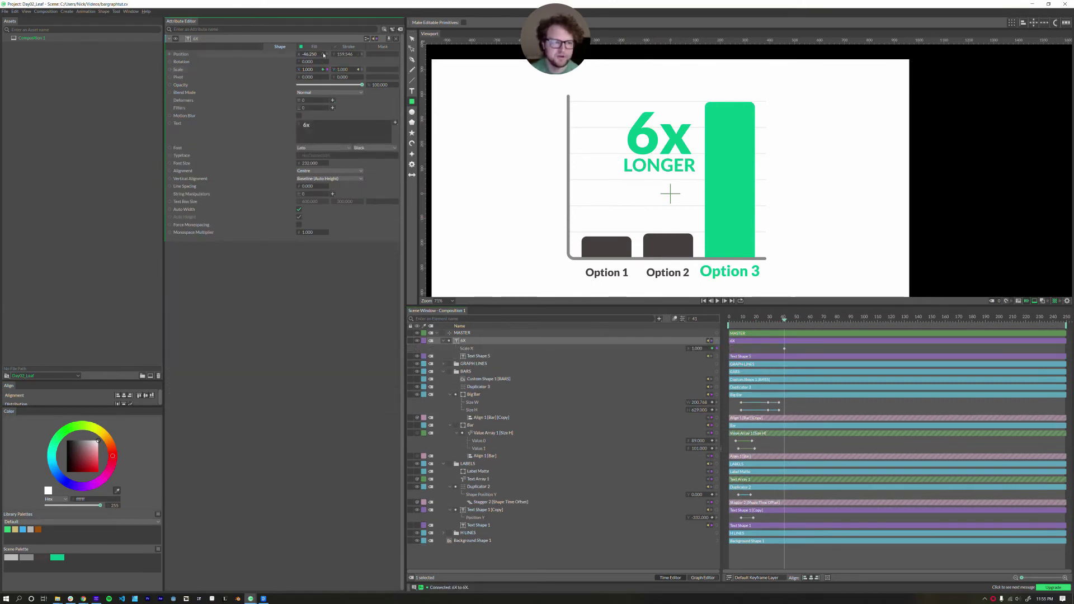
click(323, 54)
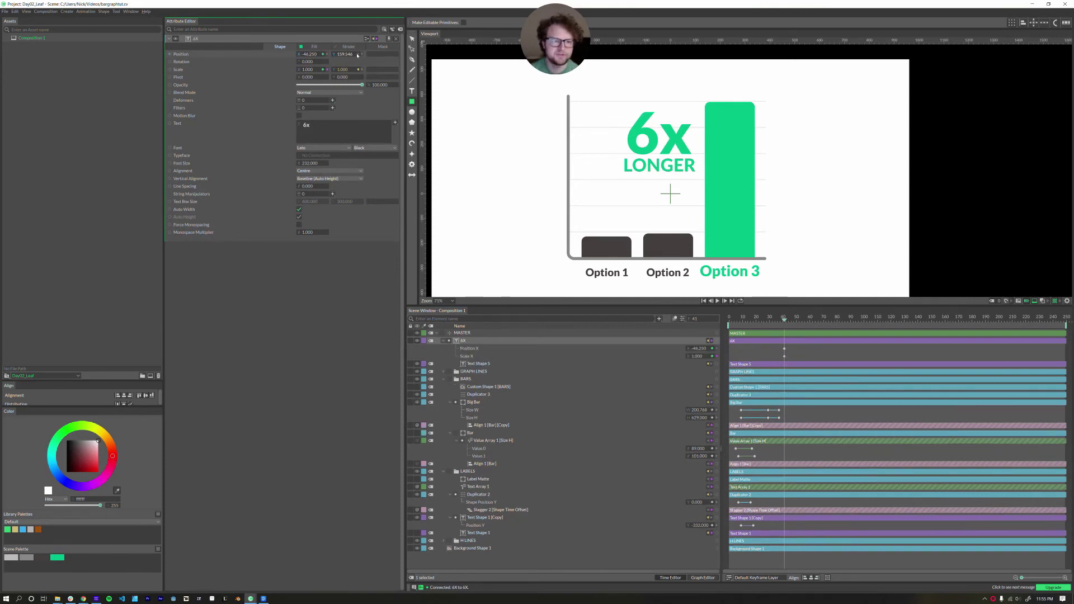
click(358, 54)
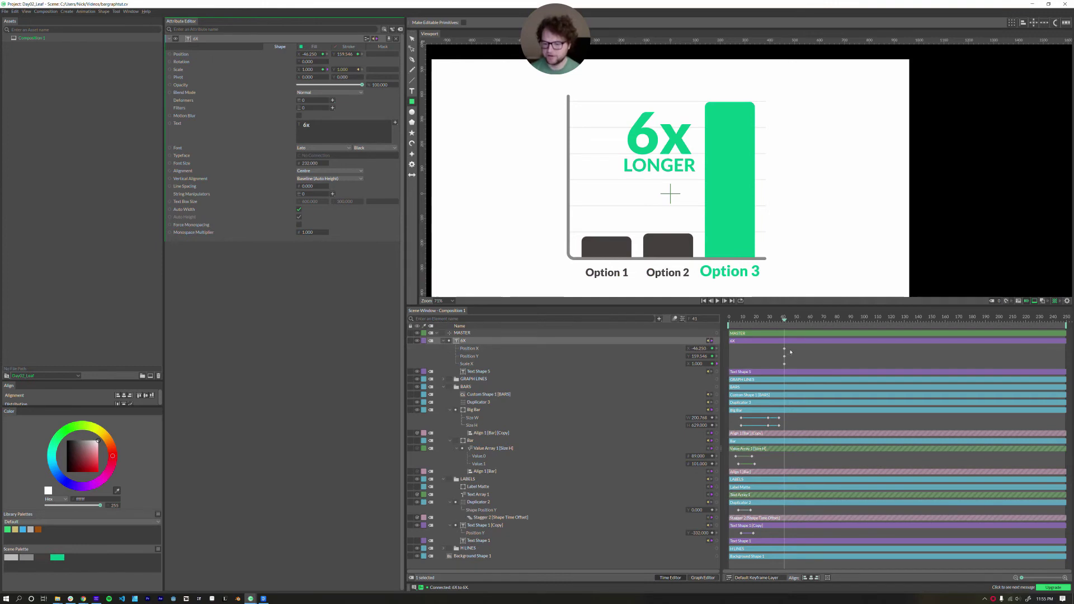
drag(790, 346, 780, 368)
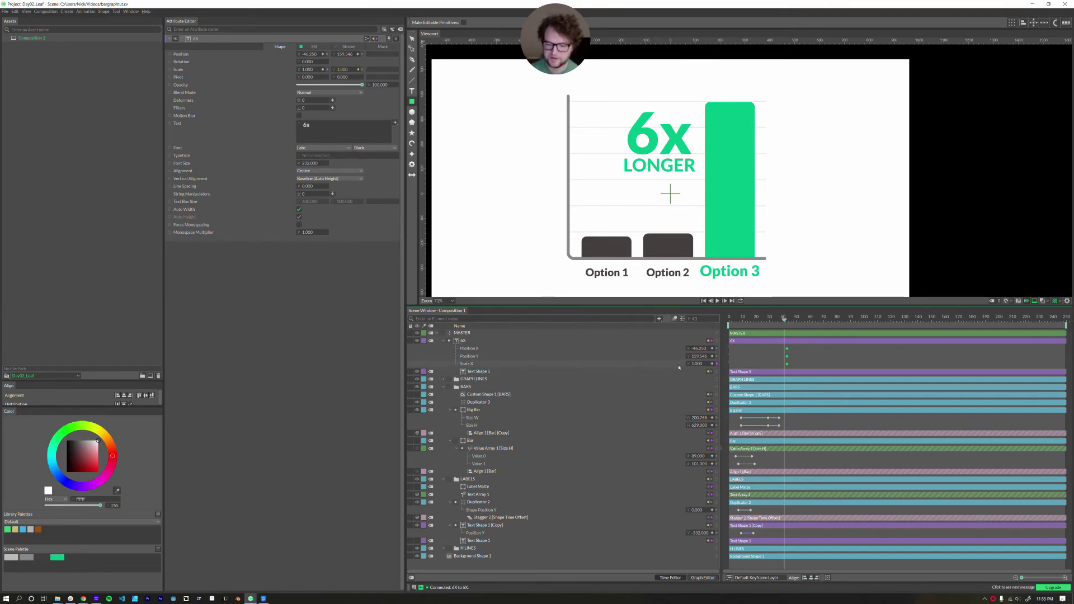
- At frame 41, enlarge the 6x text to scale 16.83 at position 1426.75, -910.454, and start its layer at that frame
drag(694, 364, 764, 372)
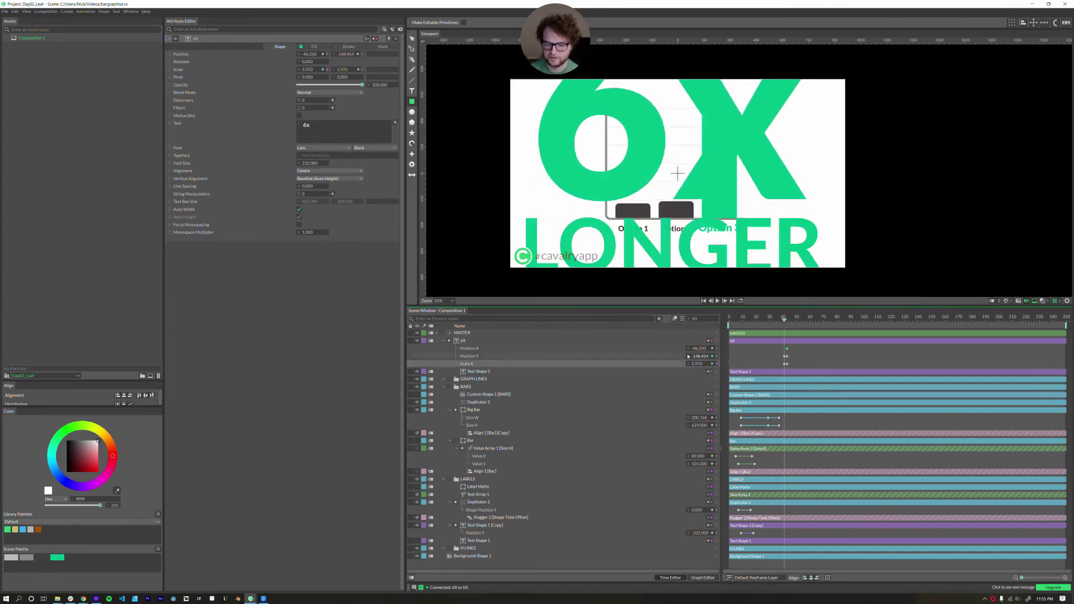
drag(700, 356, 945, 354)
drag(754, 200, 730, 148)
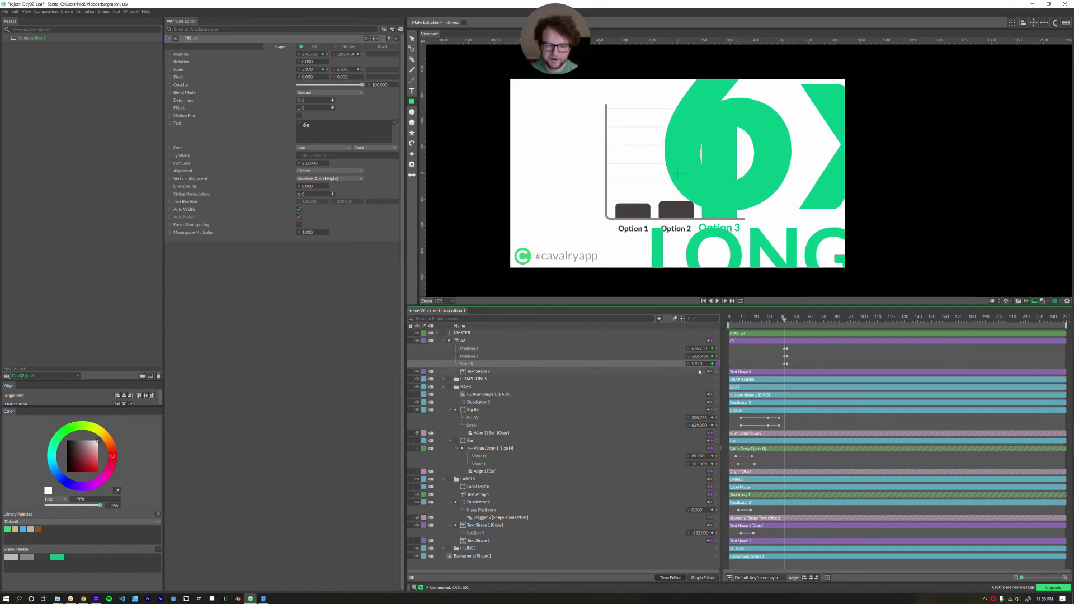
drag(700, 365, 893, 360)
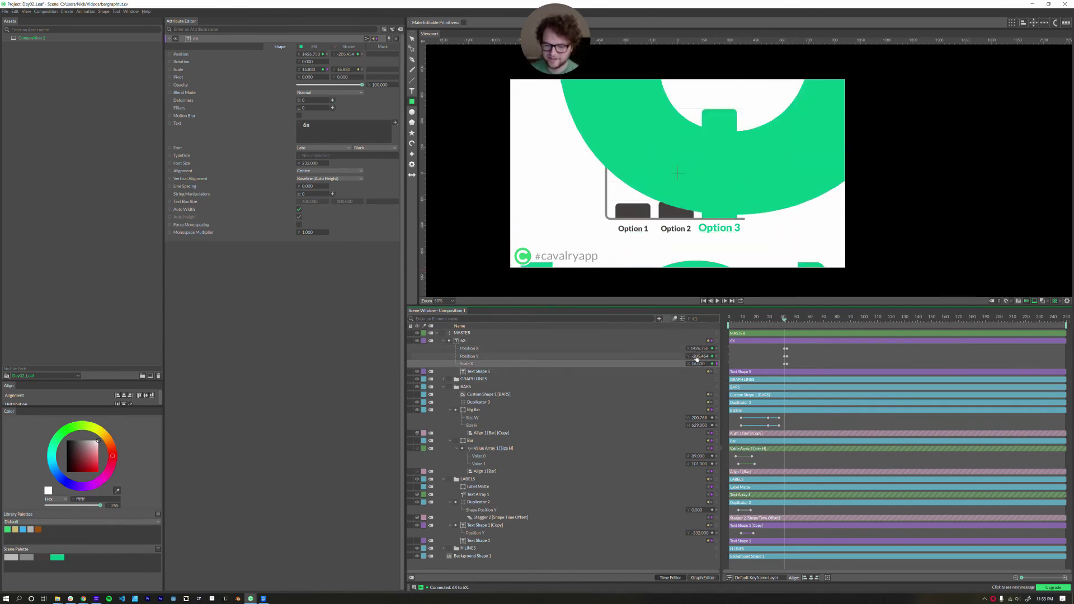
drag(697, 359, 728, 318)
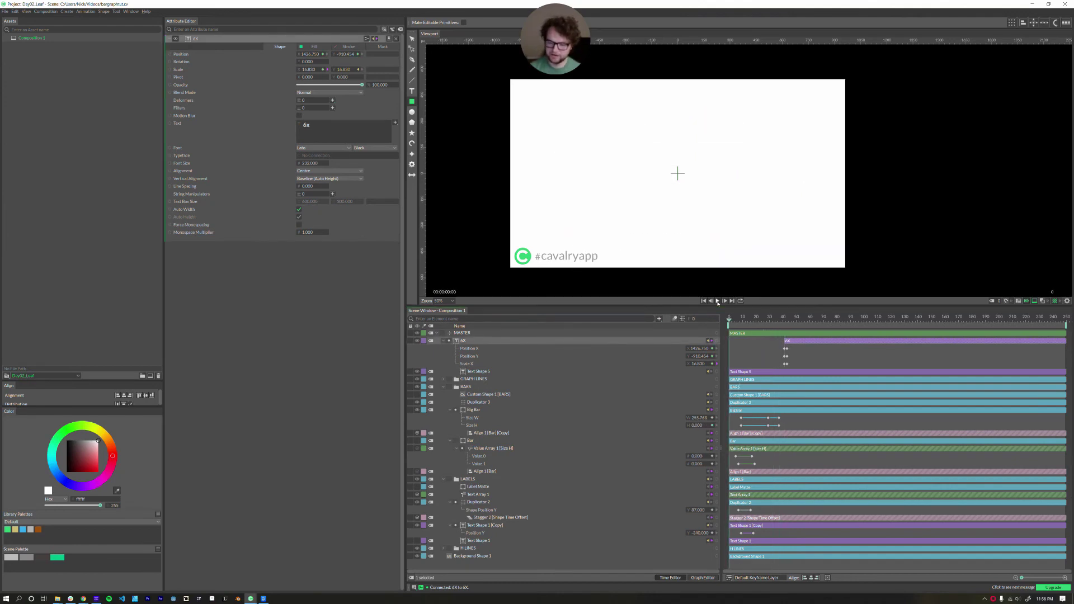
- Preview the 6x text's entrance and move its end keyframes to about frame 44
click(718, 301)
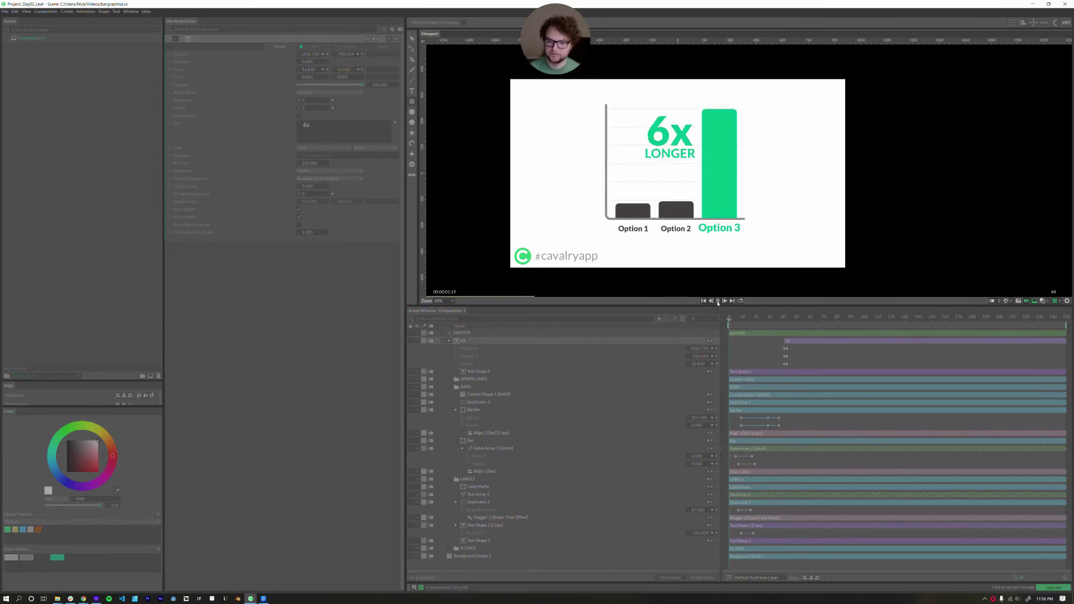
click(718, 301)
click(784, 318)
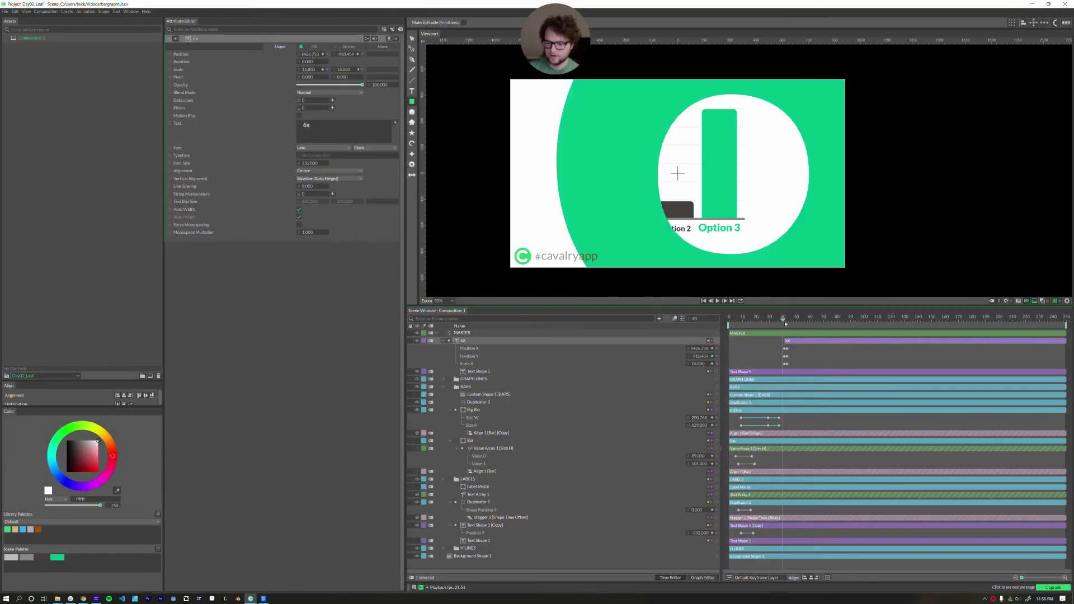
drag(793, 348, 789, 368)
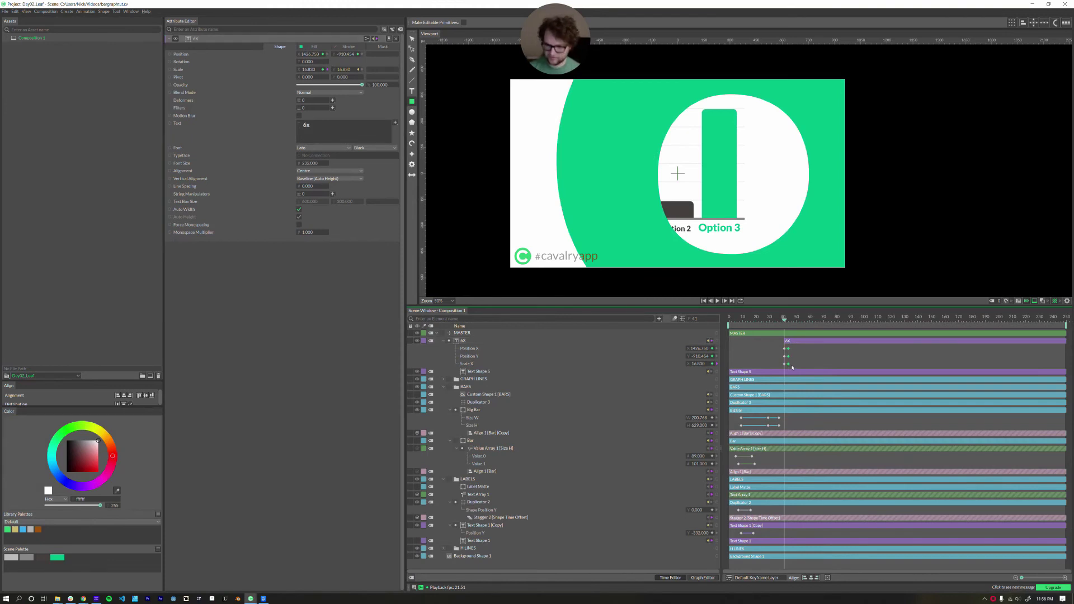
click(790, 322)
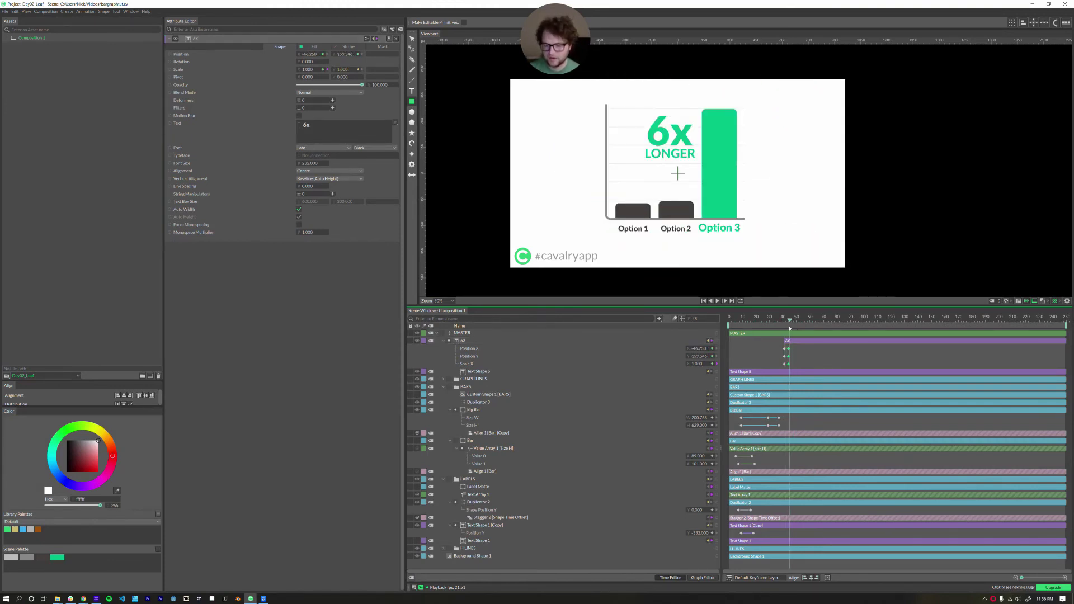
drag(790, 328, 788, 328)
- Keyframe the MASTER null's scale at 1 on frame 44 and at 0.95 on frame 47
click(478, 334)
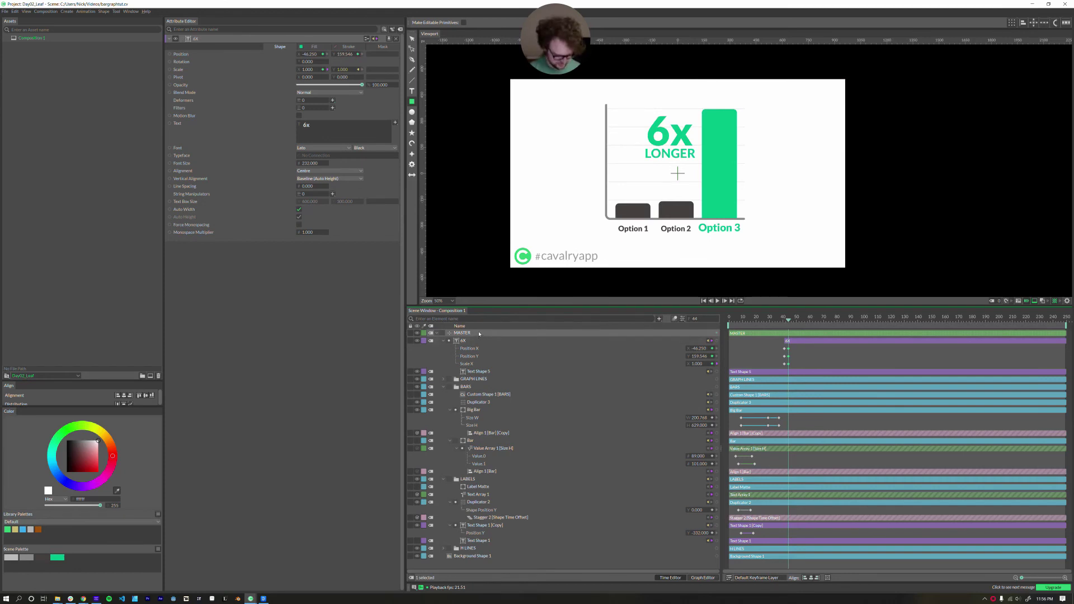
drag(328, 61, 343, 62)
click(323, 62)
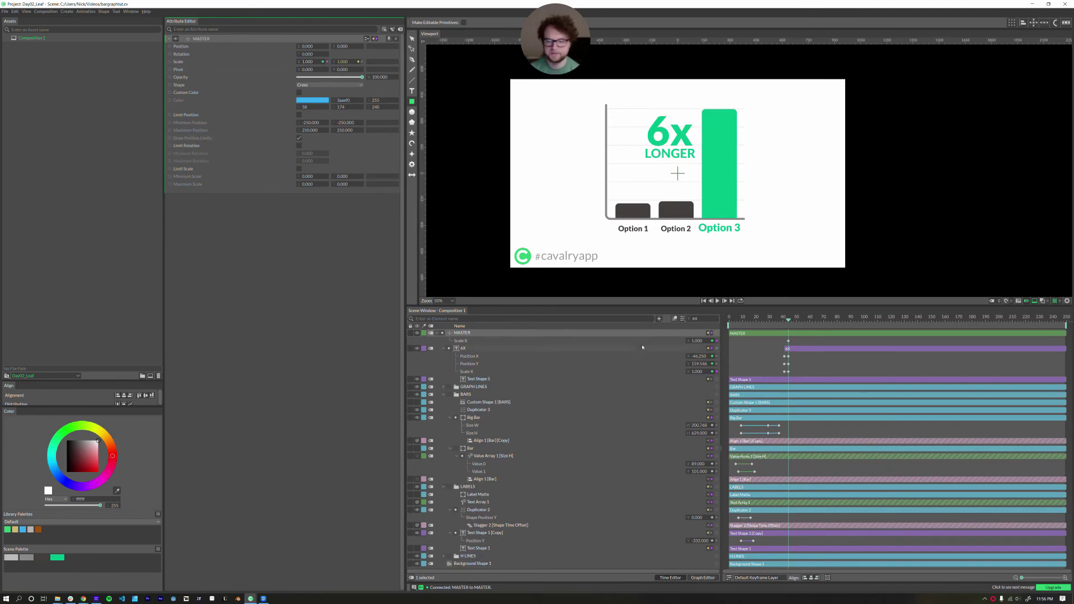
key(Right)
key(Right)
key(Right)
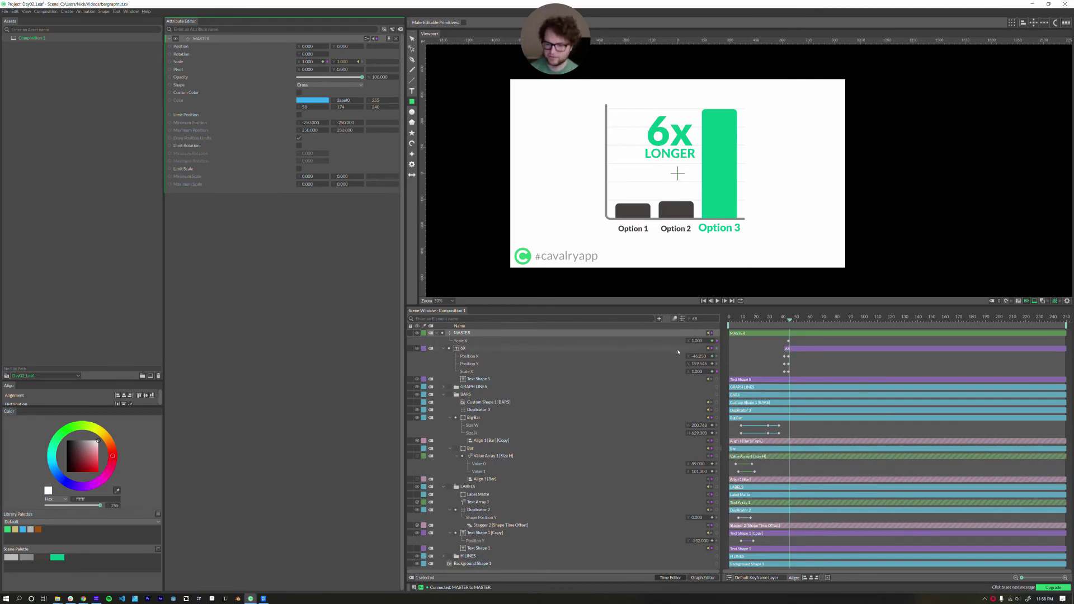
click(697, 341)
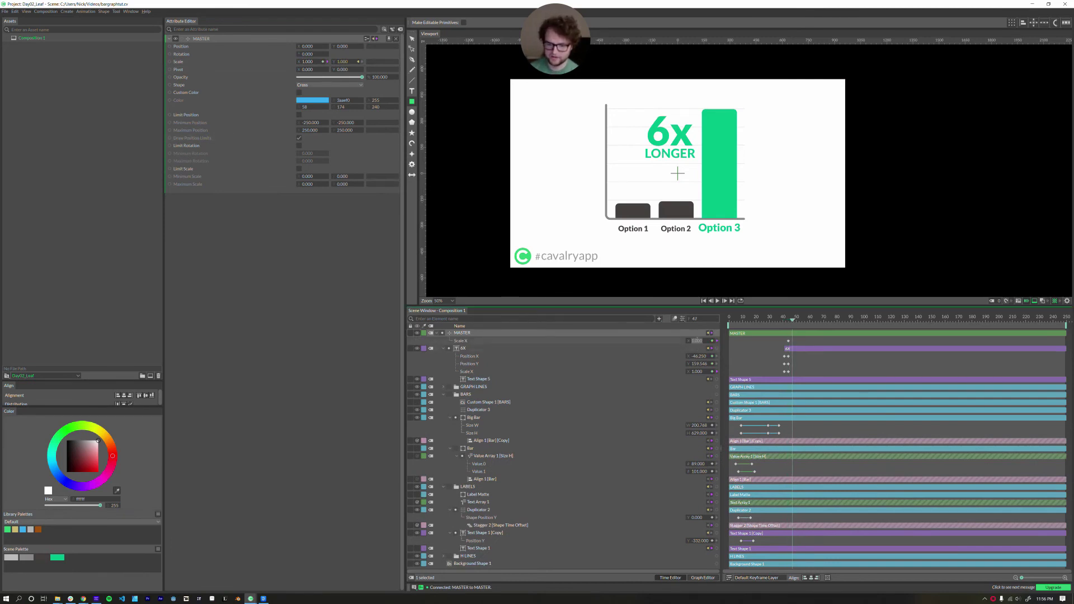
text(0.95)
key(Return)
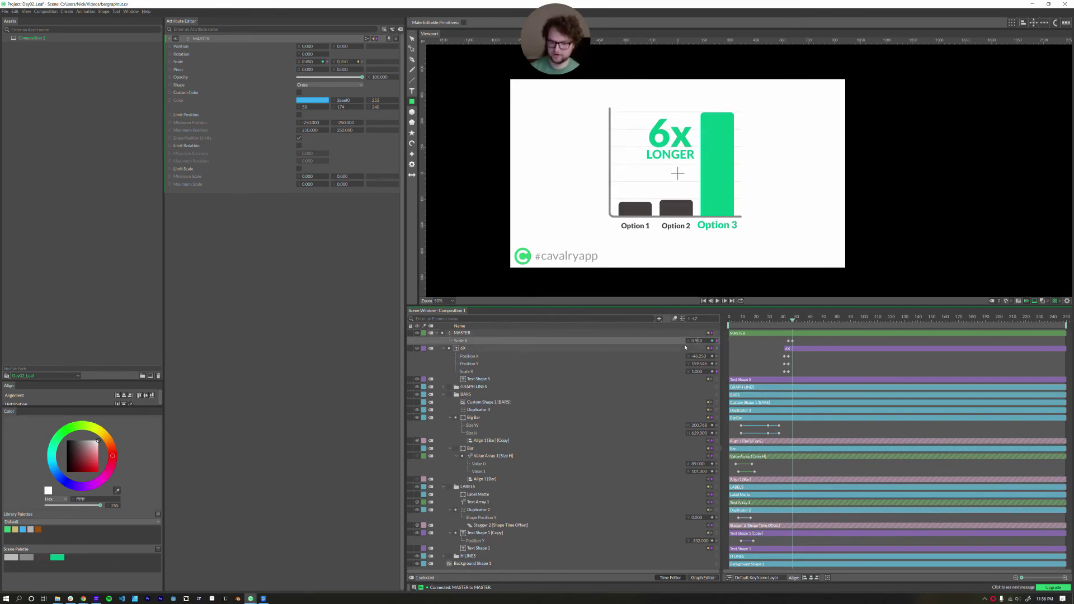
- Bring the MASTER null's scale back to 1 with a keyframe at frame 57
key(shift+Right)
key(shift+Right)
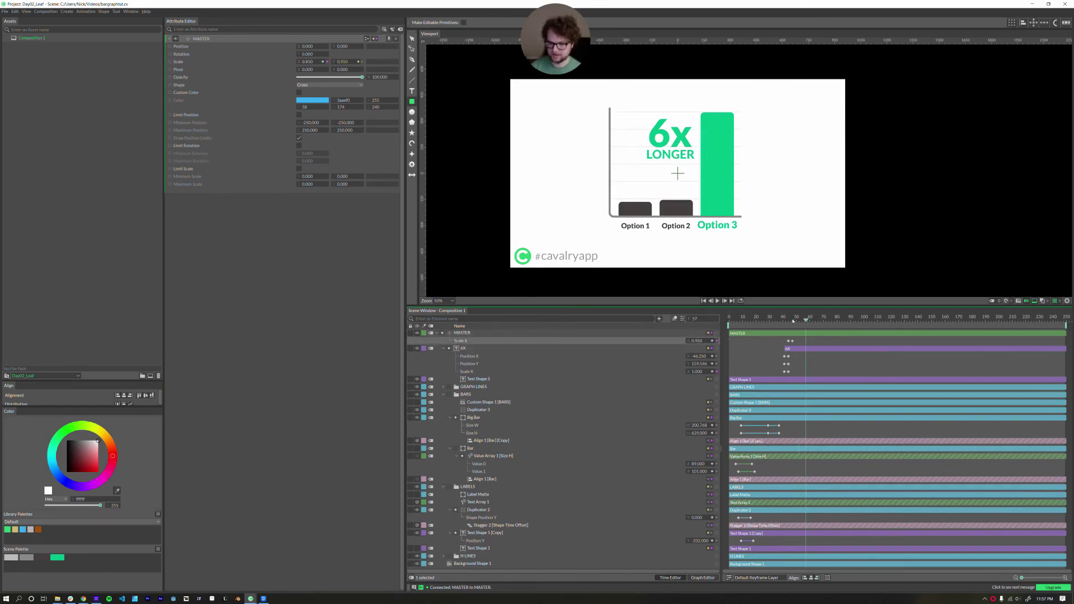
click(698, 341)
text(1)
key(Return)
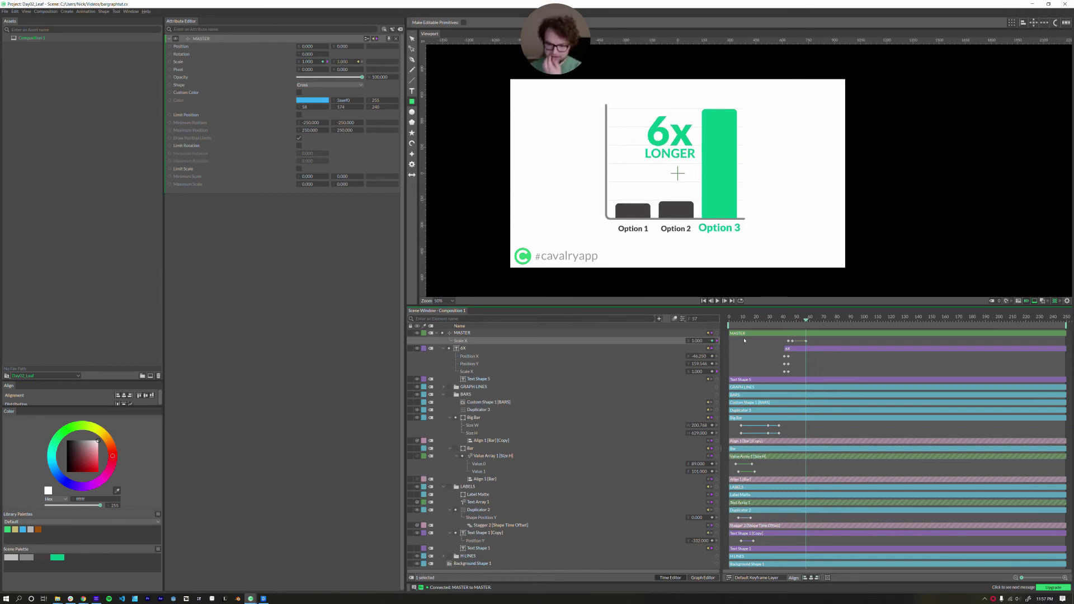
- Preview the whole animation repeatedly from the first frame to check the 6x text's impact
drag(785, 320, 716, 333)
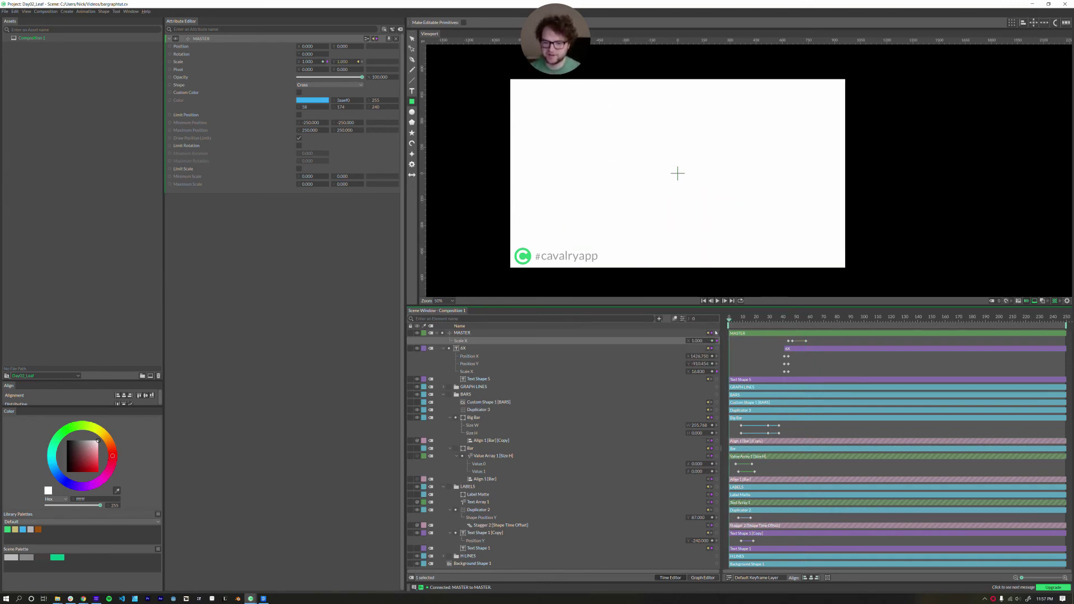
click(718, 302)
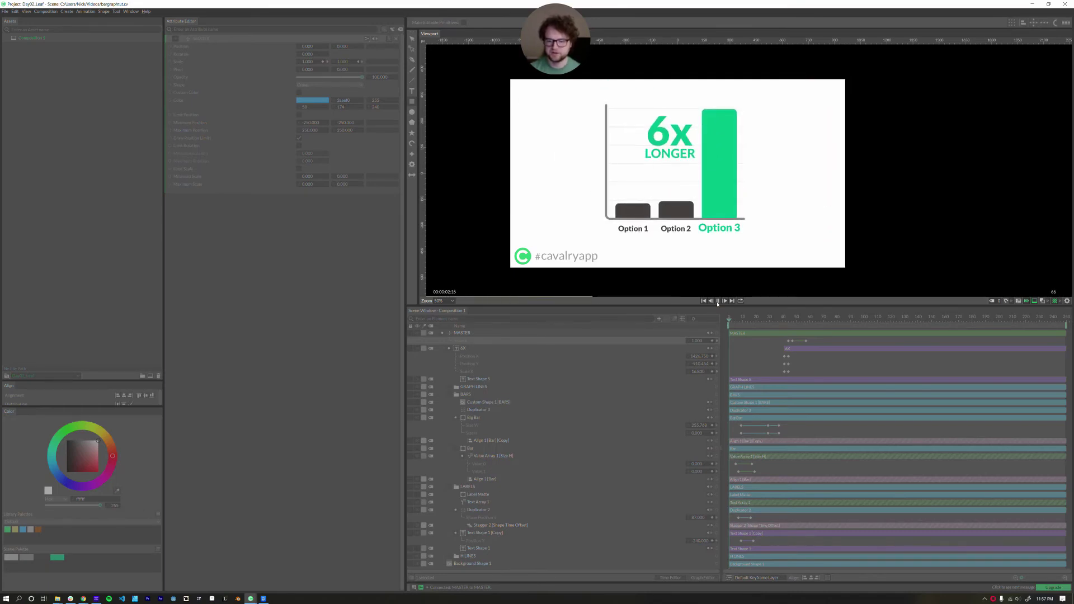
click(718, 302)
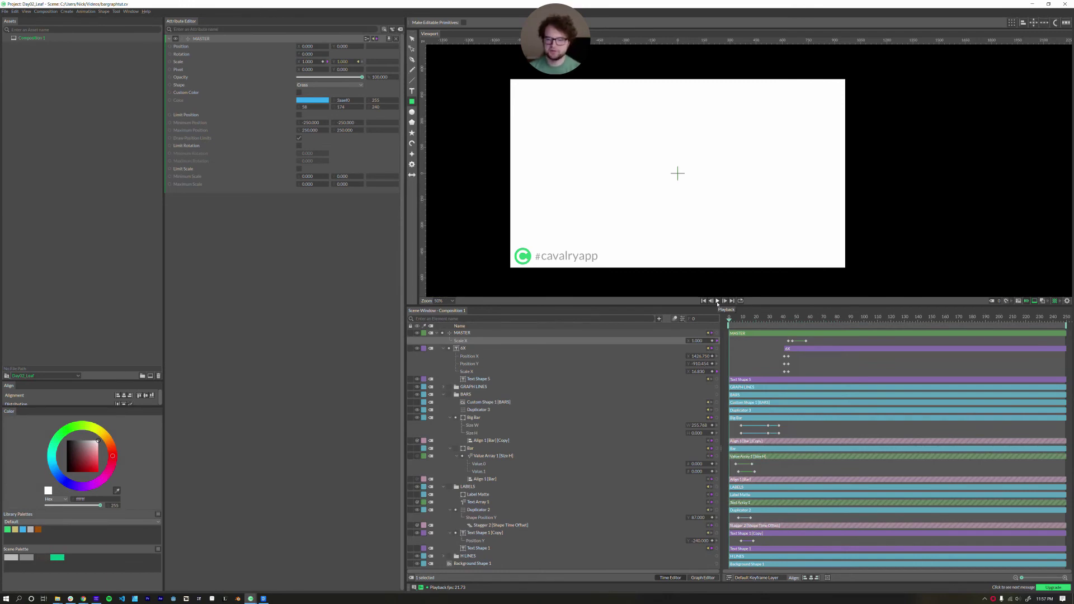
click(718, 302)
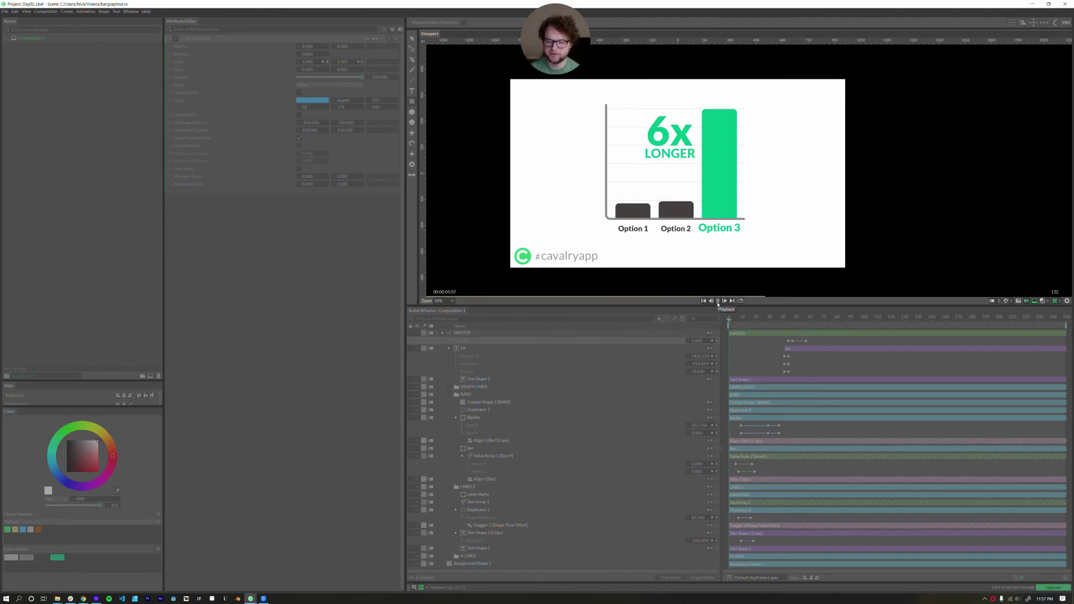
click(718, 302)
click(704, 301)
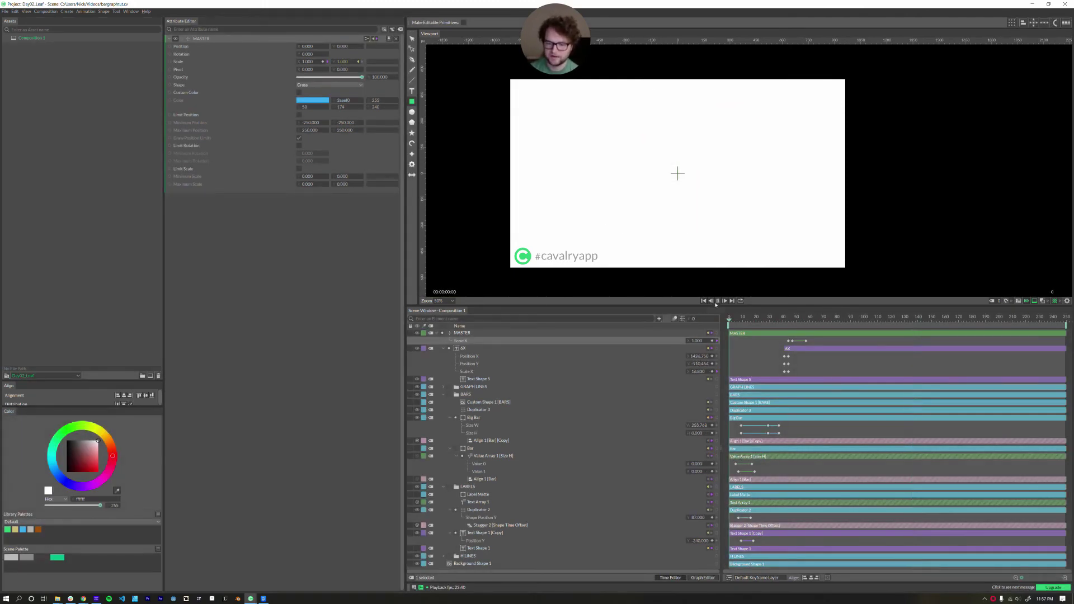
click(718, 301)
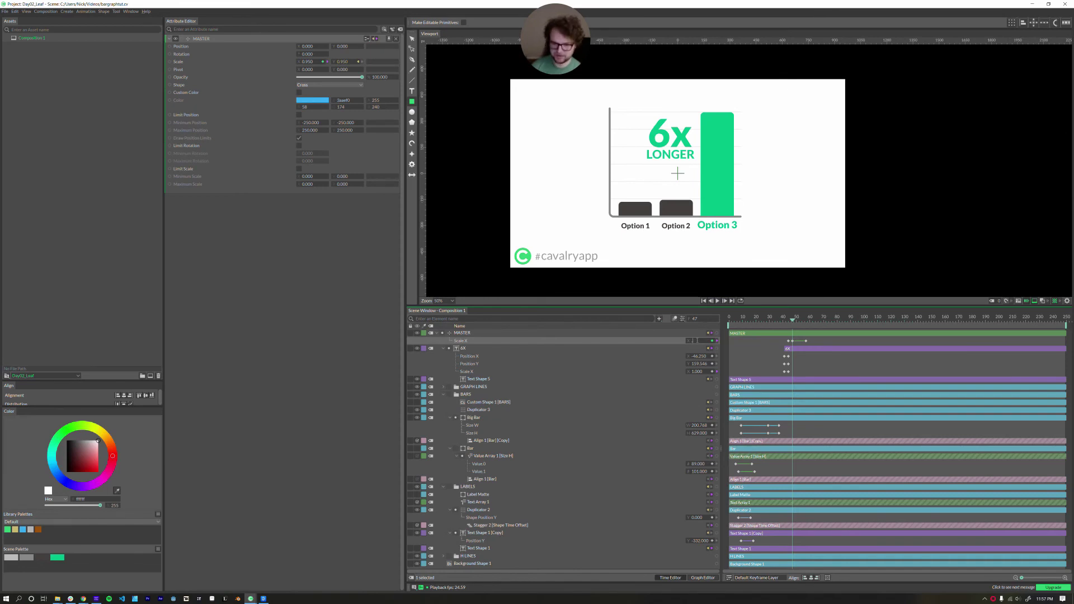
- Set the MASTER null's scale dip at frame 47 to 0.9, and shift that keyframe and the following one slightly earlier
key(Return)
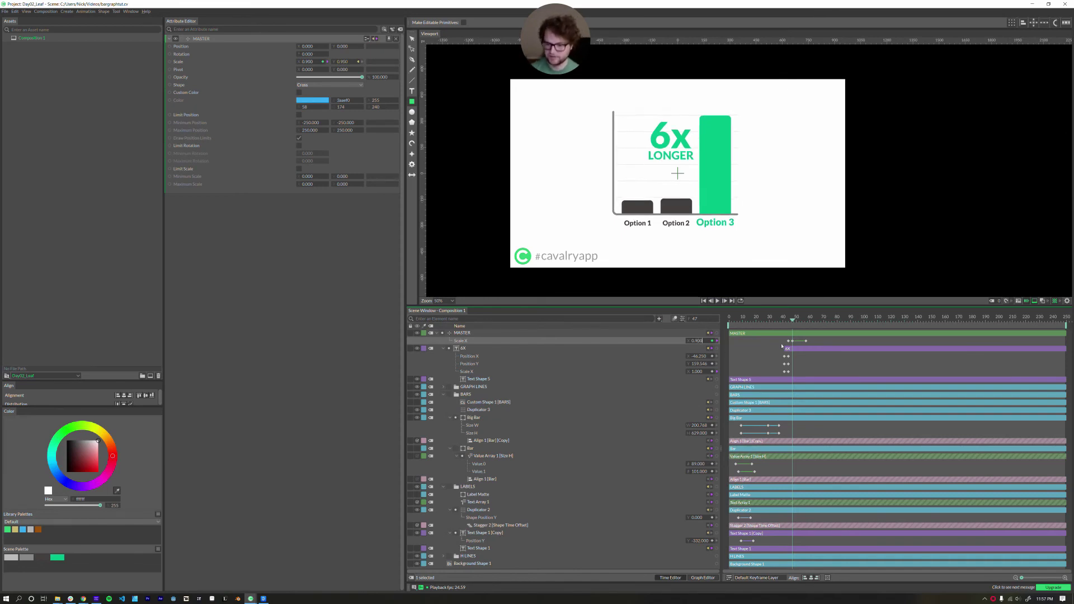
drag(810, 334, 799, 348)
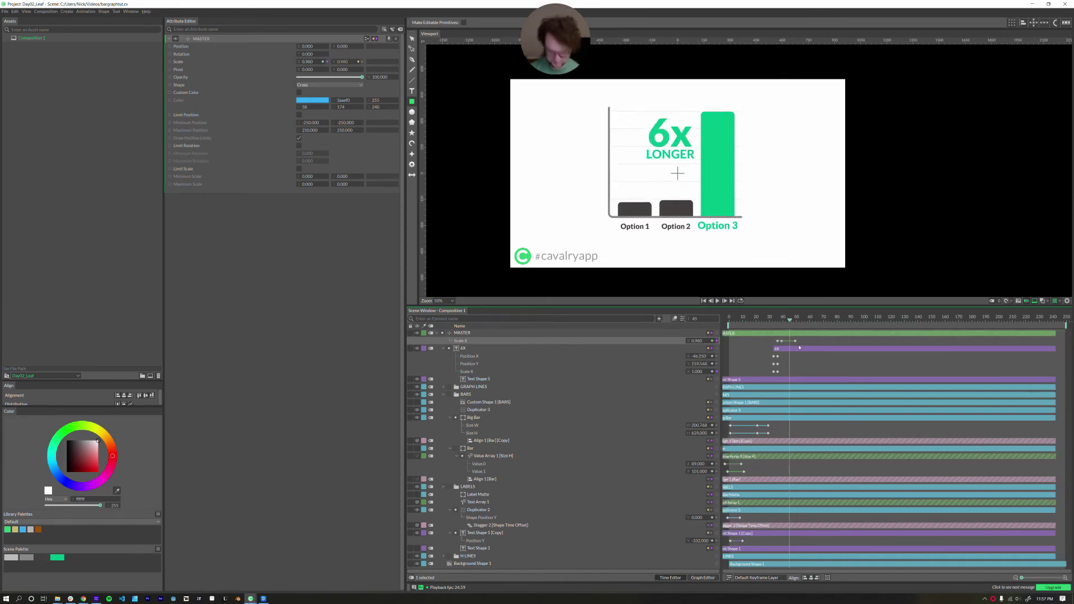
key(ctrl+z)
click(780, 318)
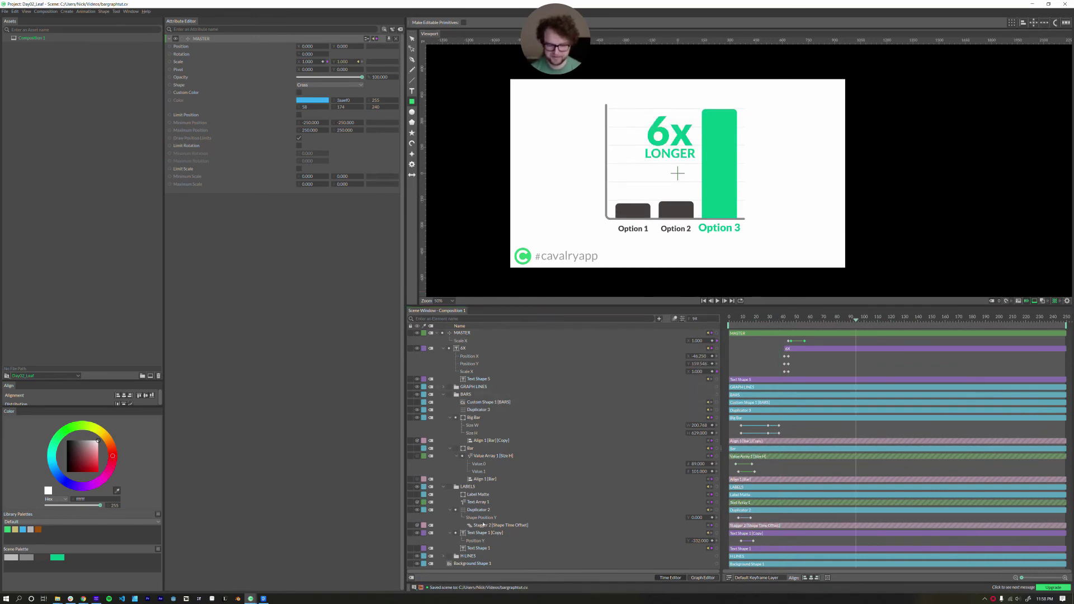
- Display the Graph Lines' End animation curve in the Graph Editor, framed on its keyframes at frames 0 and 9
click(480, 548)
click(444, 387)
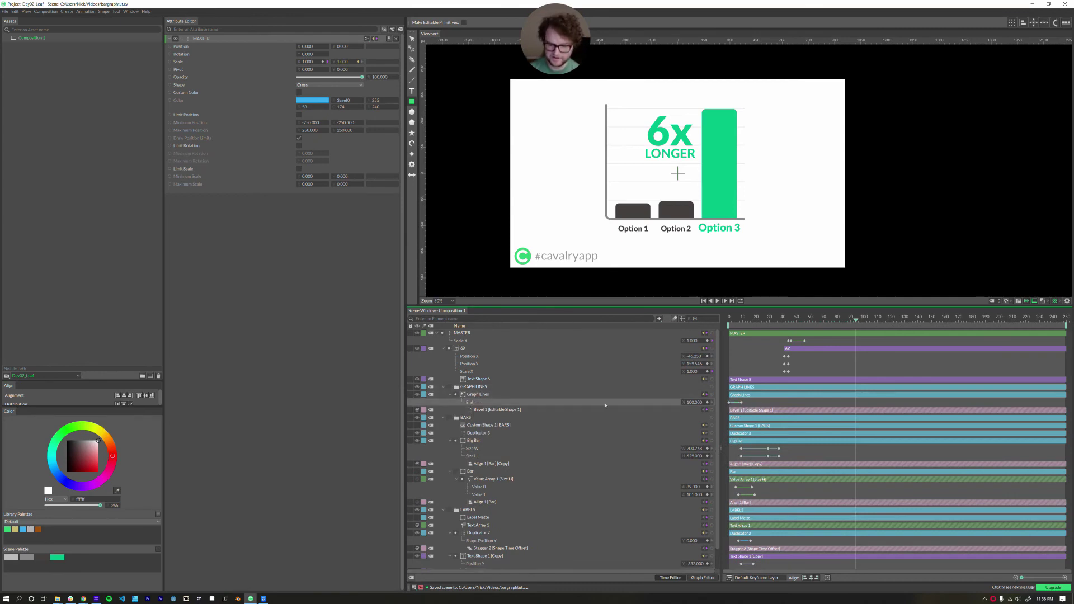
click(700, 578)
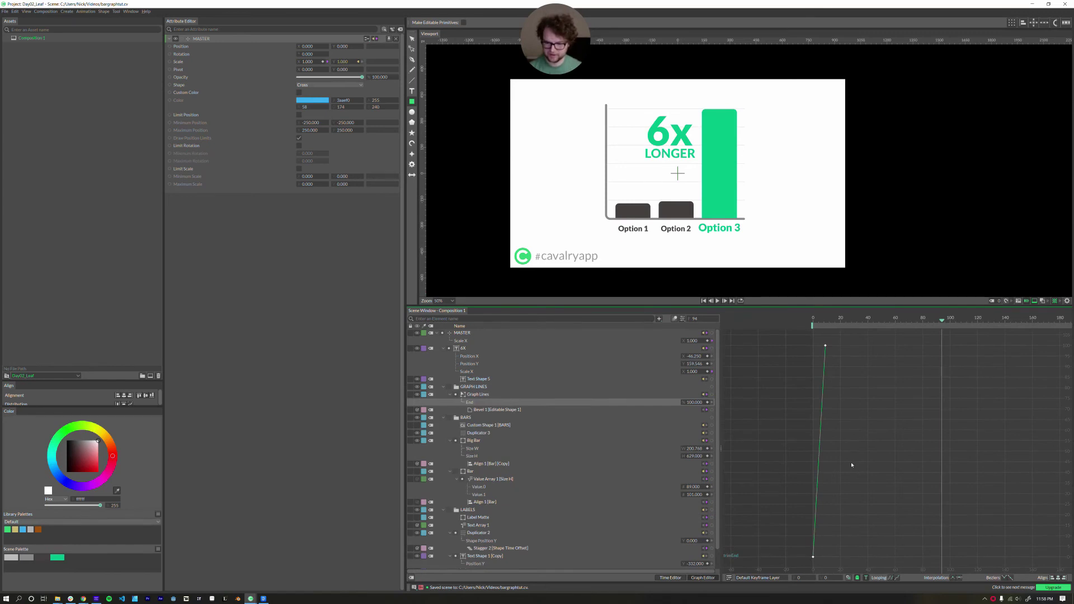
scroll(841, 460, up, 6)
scroll(841, 460, down, 10)
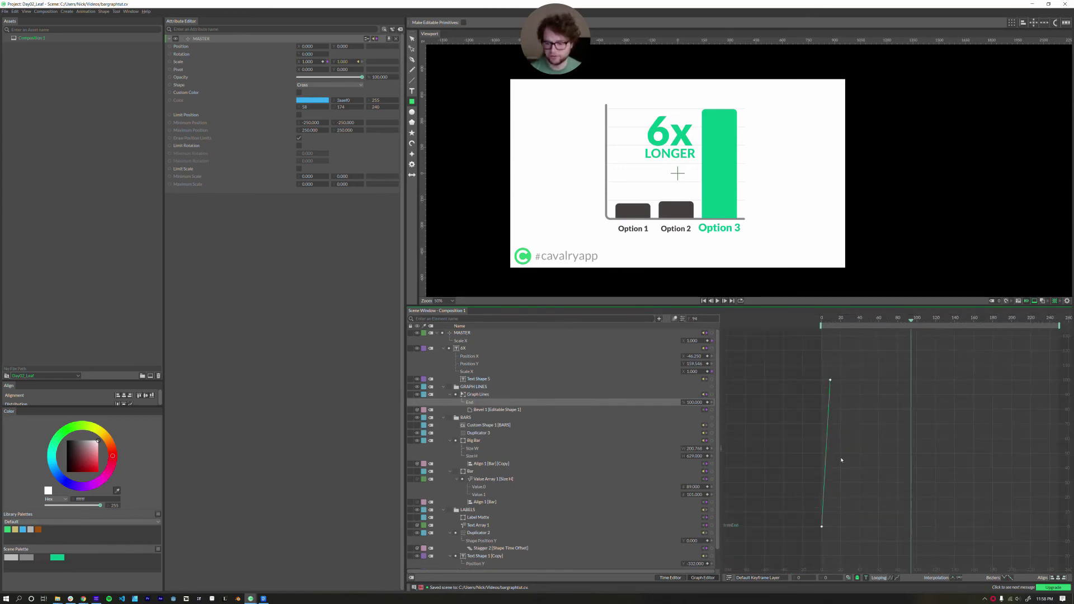
scroll(841, 459, up, 5)
scroll(842, 460, down, 1)
scroll(841, 459, up, 5)
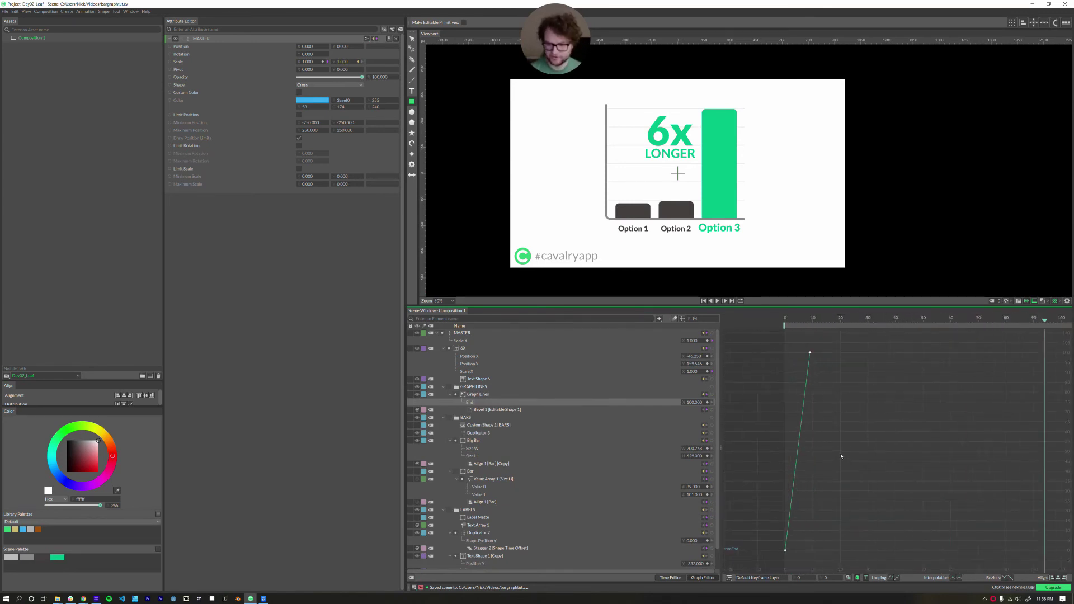
scroll(831, 454, up, 1)
drag(805, 451, 945, 448)
key(f)
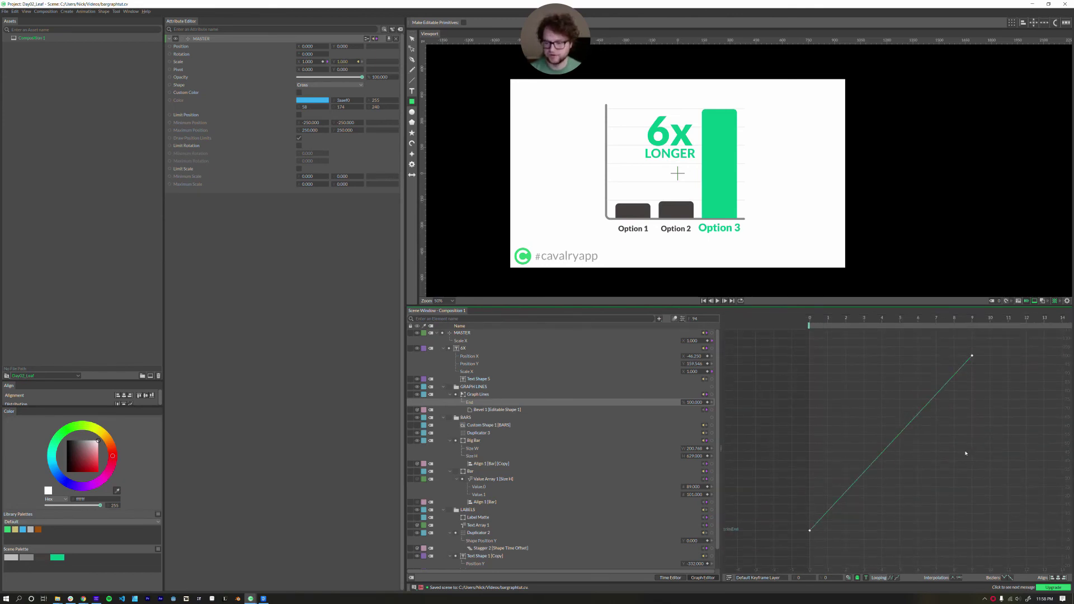
scroll(966, 454, up, 1)
drag(926, 453, 922, 456)
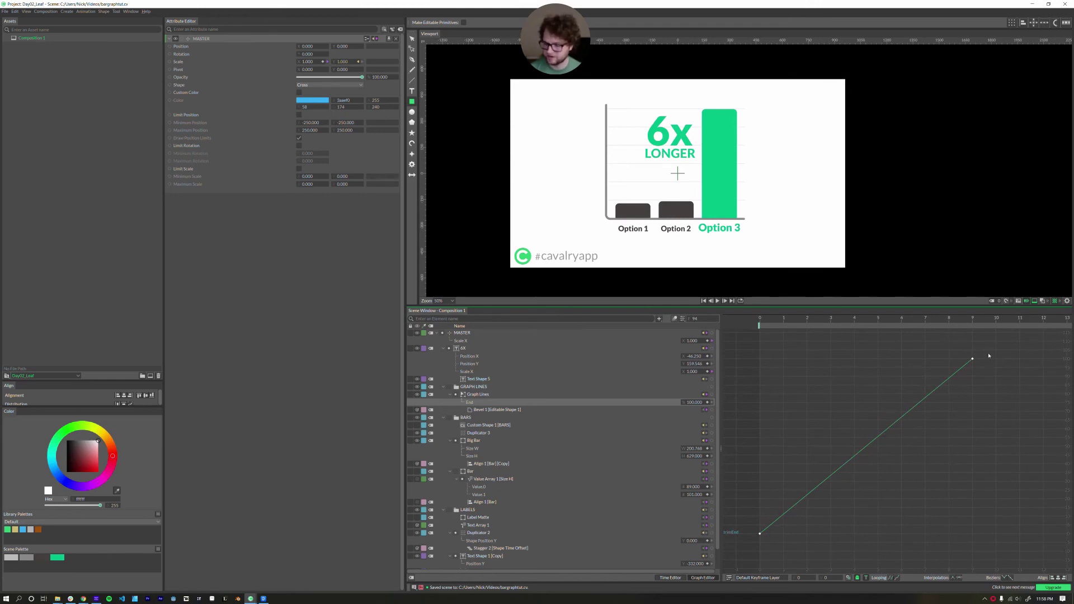
- Ease both keyframes of the Graph Lines' End curve with long flat handles to form an S-curve, and save the scene
click(972, 359)
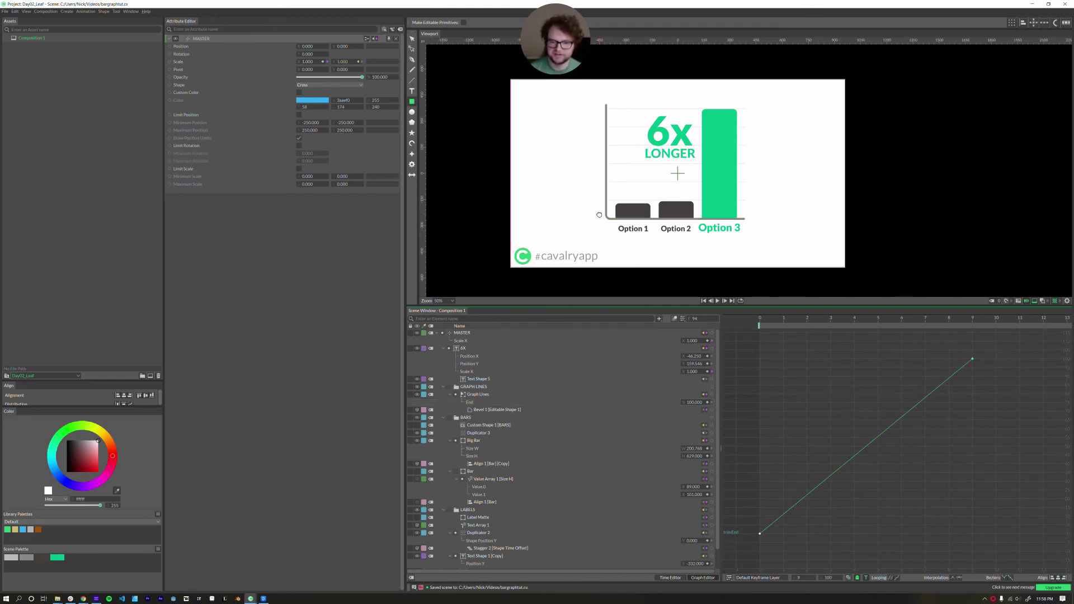
drag(972, 358, 814, 360)
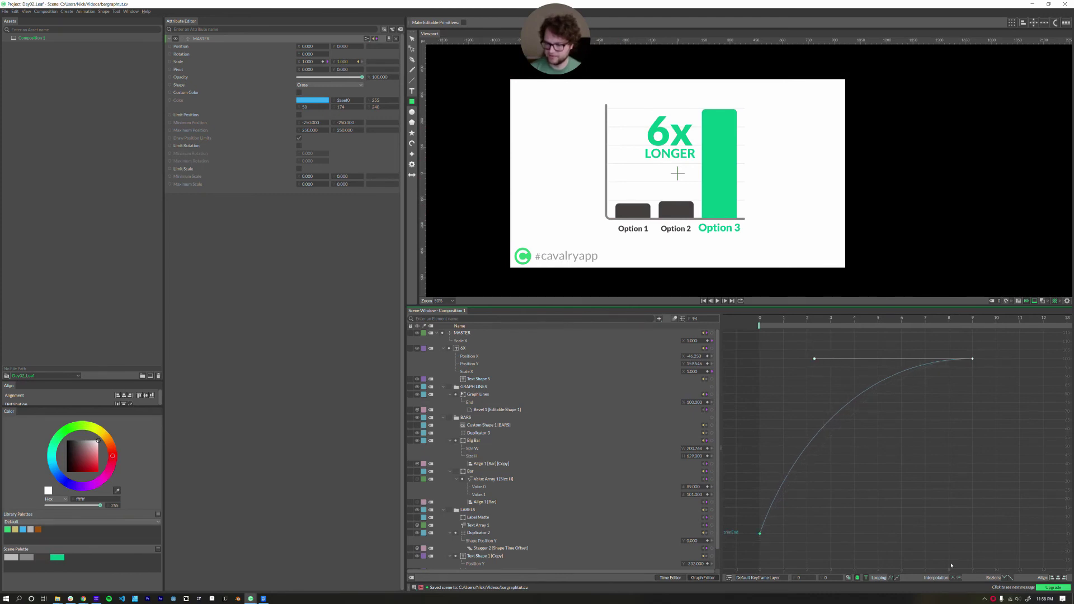
drag(760, 534, 897, 534)
key(space)
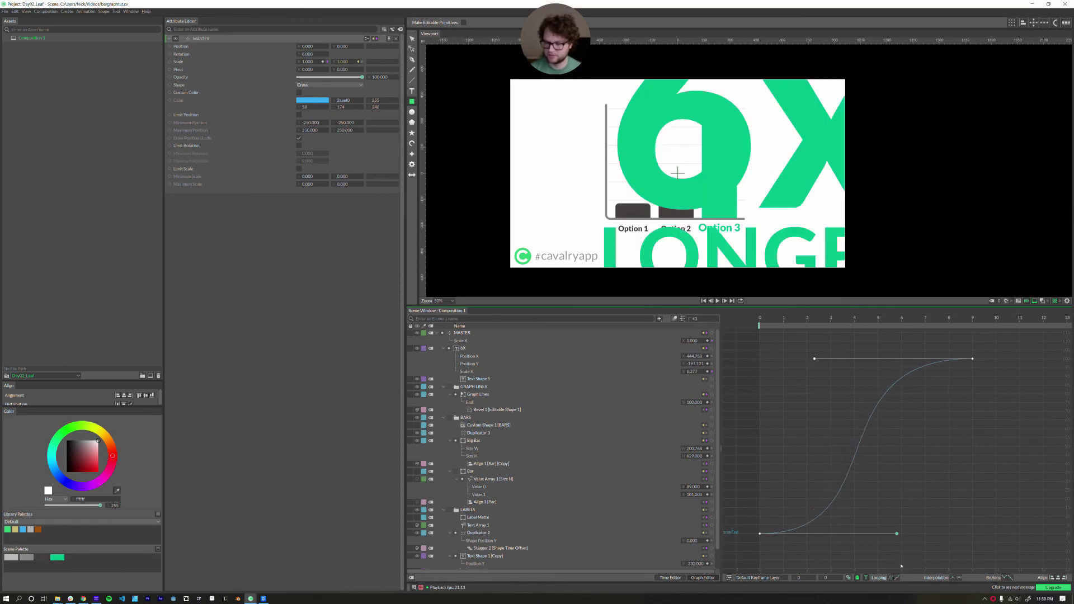
key(space)
key(ctrl+s)
- Ease Duplicator 2's Shape Position Y curve into its frame 16 keyframe with a flat handle reaching back to frame 7, and preview it
click(444, 387)
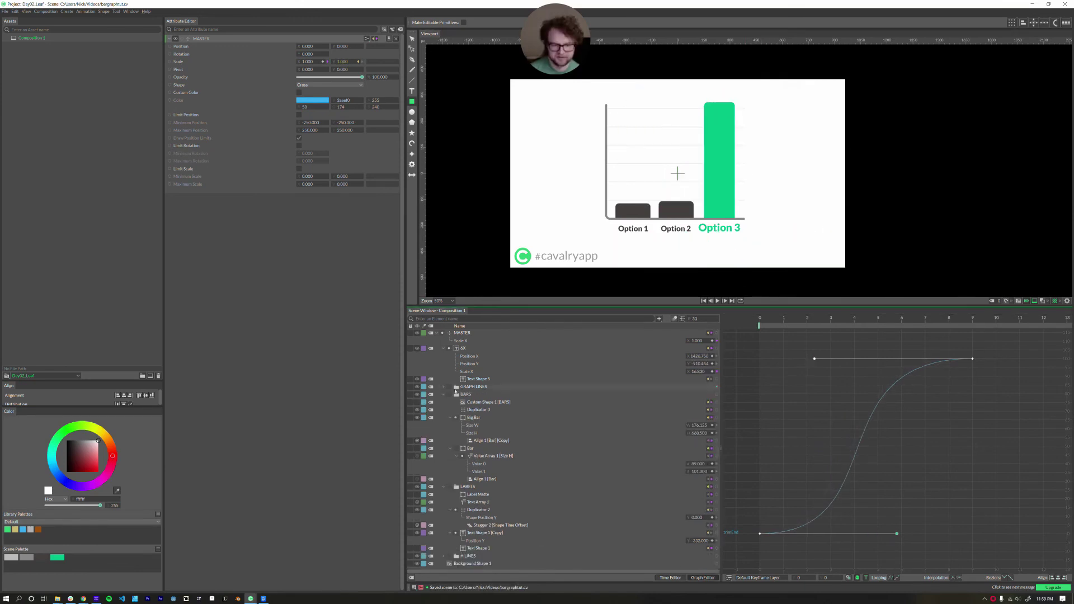
click(443, 395)
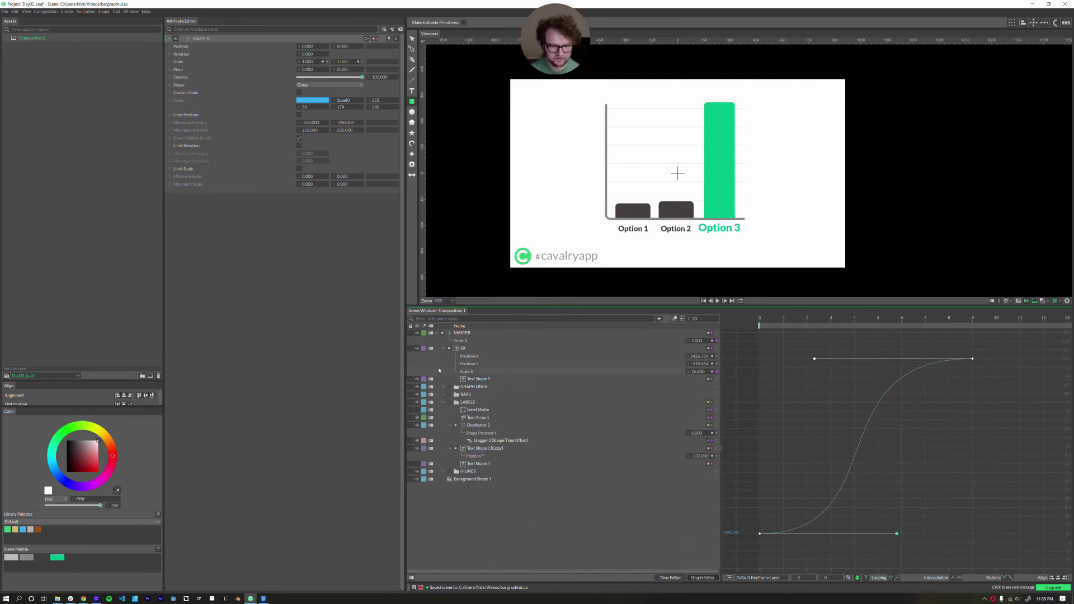
click(481, 434)
drag(950, 456, 849, 425)
scroll(849, 425, down, 1)
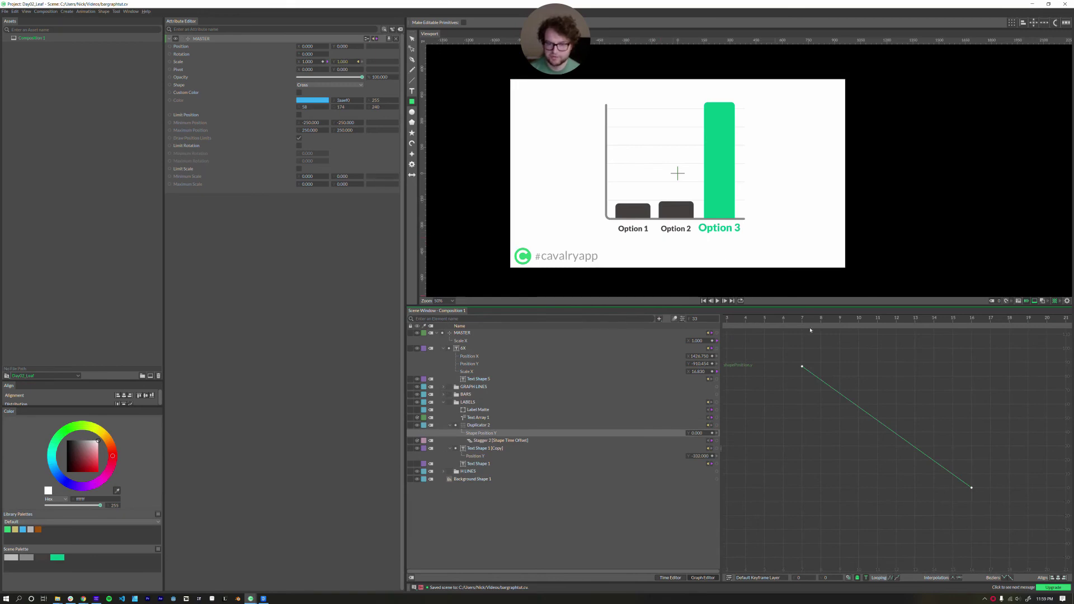
click(972, 488)
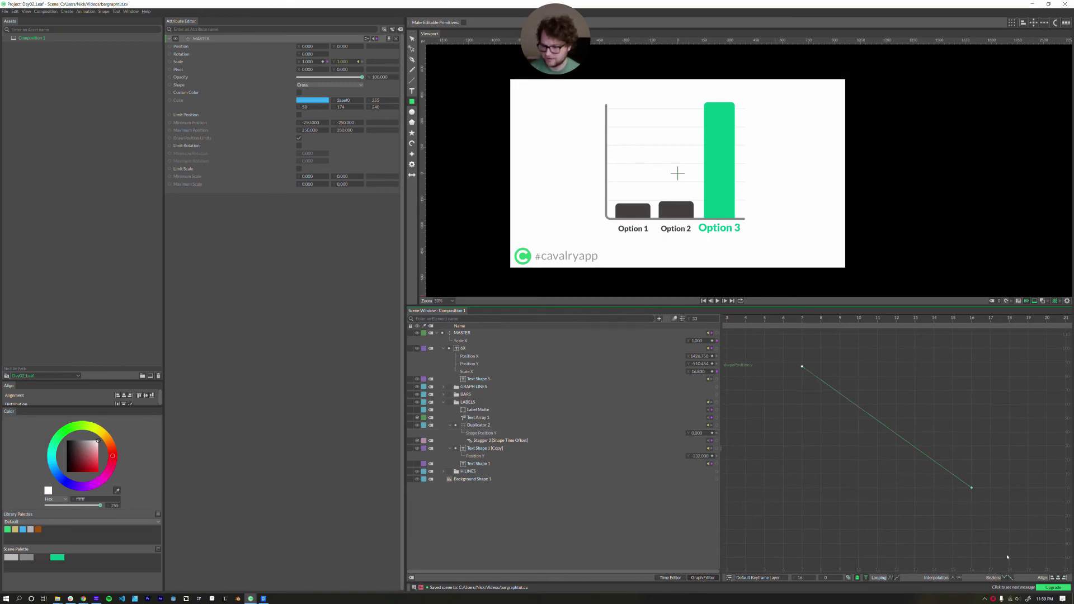
click(959, 578)
drag(883, 490, 806, 490)
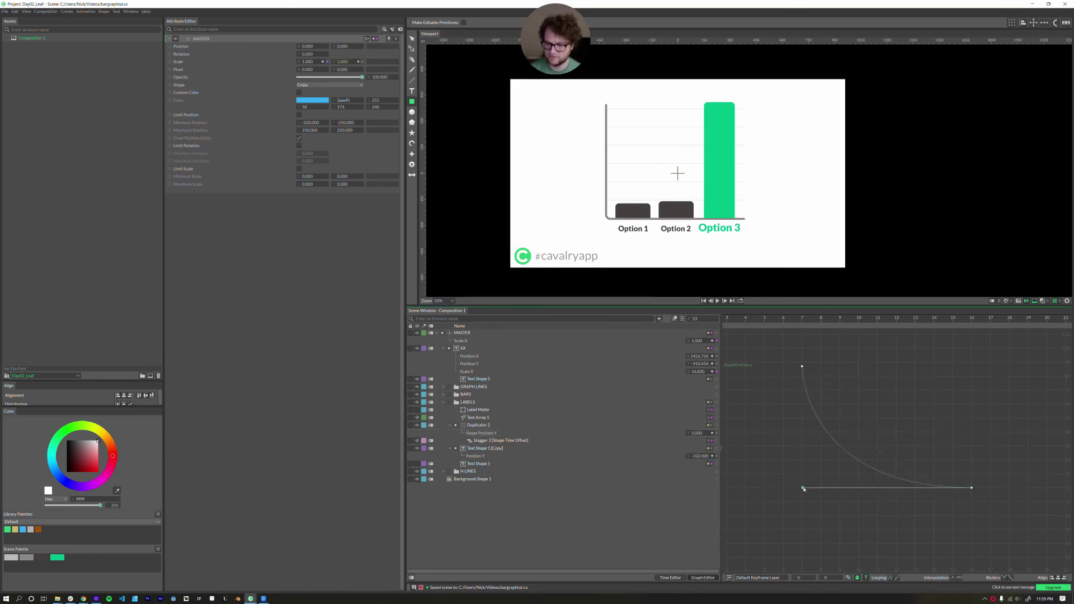
click(718, 301)
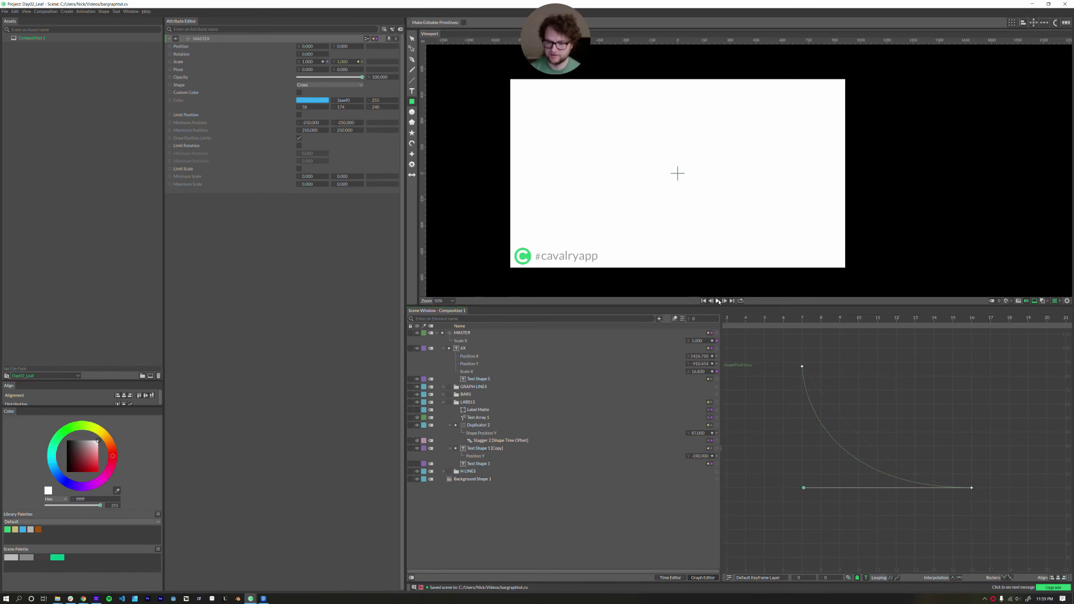
click(719, 301)
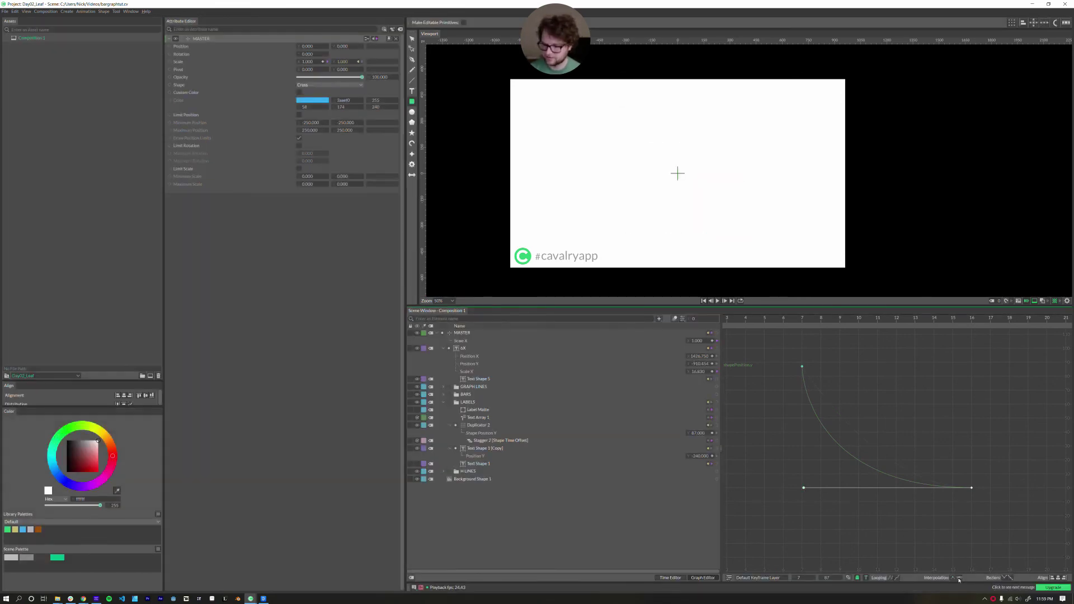
- Give the frame 7 keyframe of the Shape Position Y curve a handle pointing straight down for a fast start, and preview the labels
click(960, 578)
drag(898, 367, 802, 431)
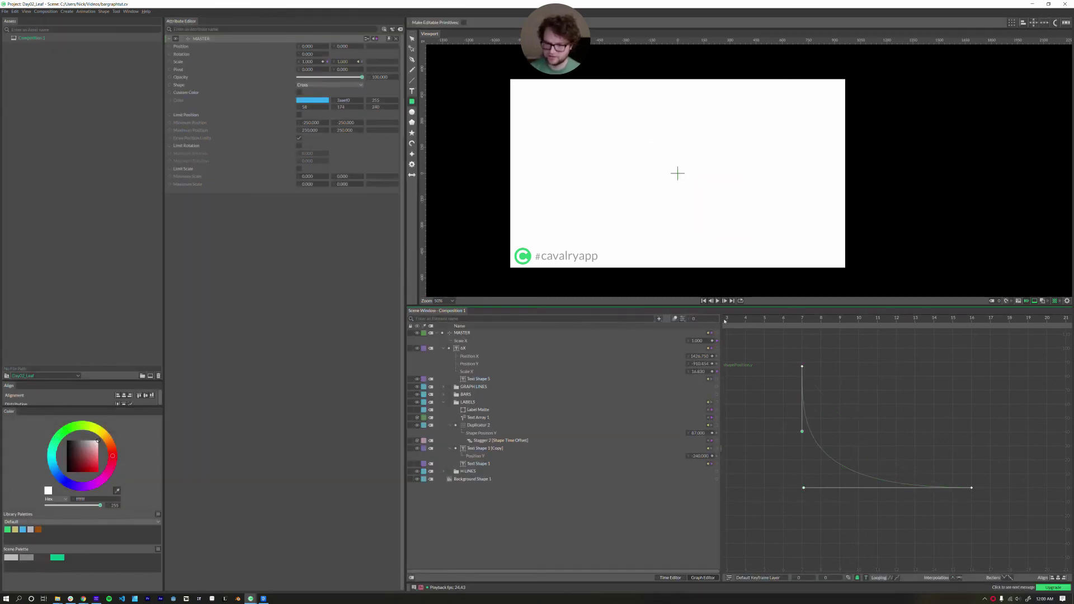
click(719, 301)
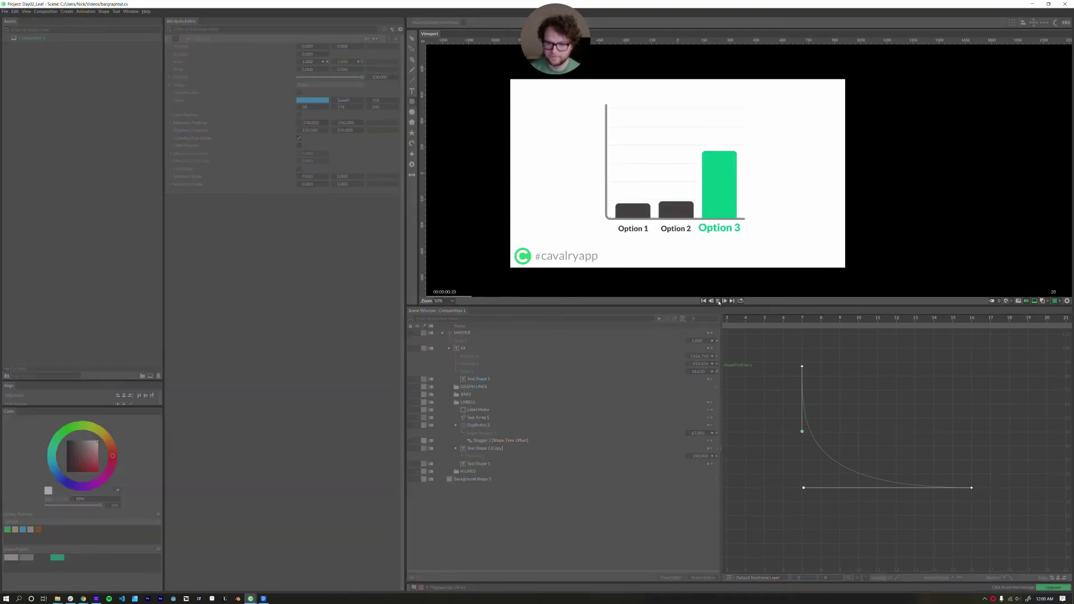
click(718, 302)
click(717, 302)
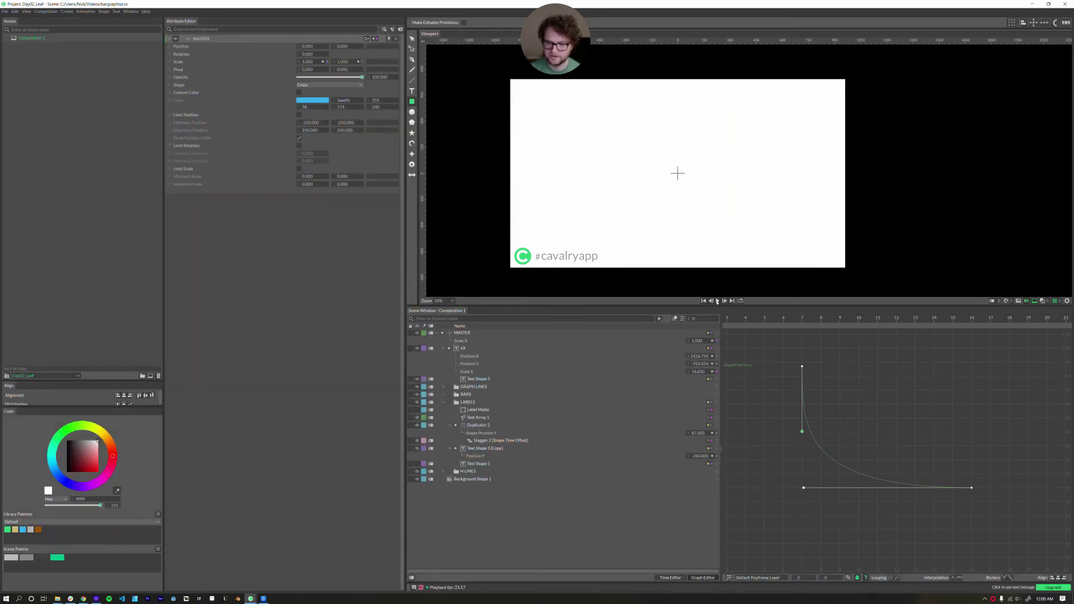
click(717, 301)
- Add a middle keyframe at frame 13 on the Option 3 label's Position Y curve, pulled down close to the final value
click(487, 440)
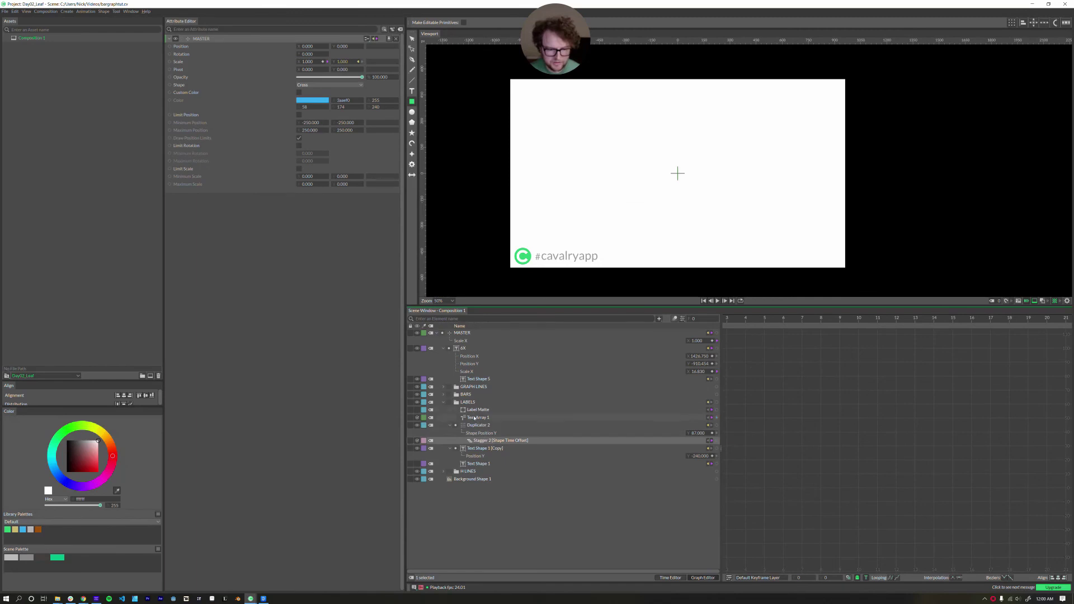
click(474, 418)
click(474, 449)
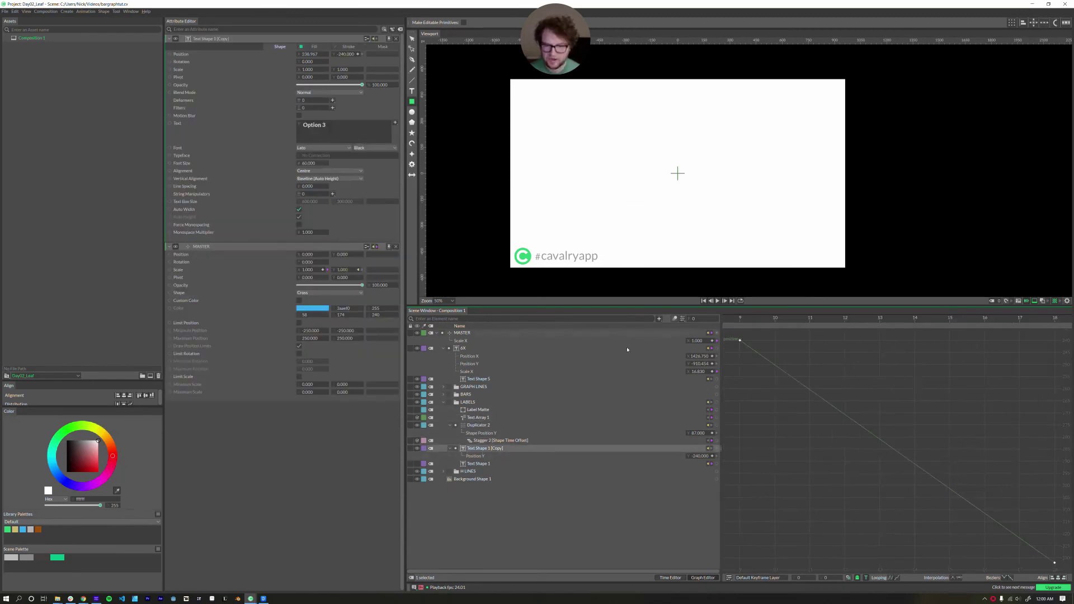
drag(830, 326, 950, 332)
scroll(941, 393, down, 3)
drag(966, 402, 941, 411)
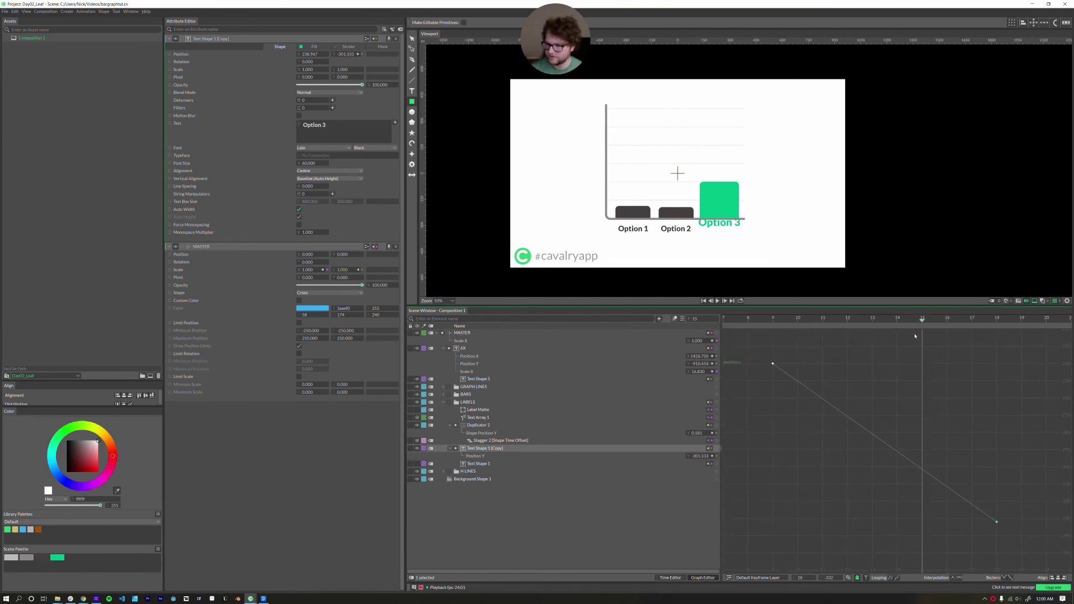
click(902, 322)
click(892, 451)
click(896, 452)
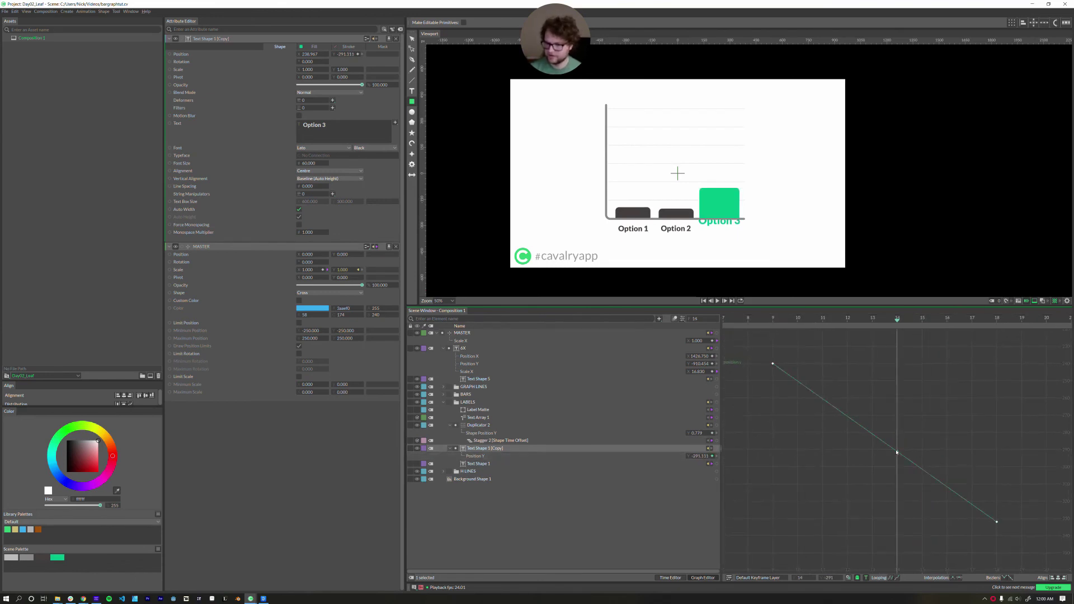
drag(897, 452, 1011, 542)
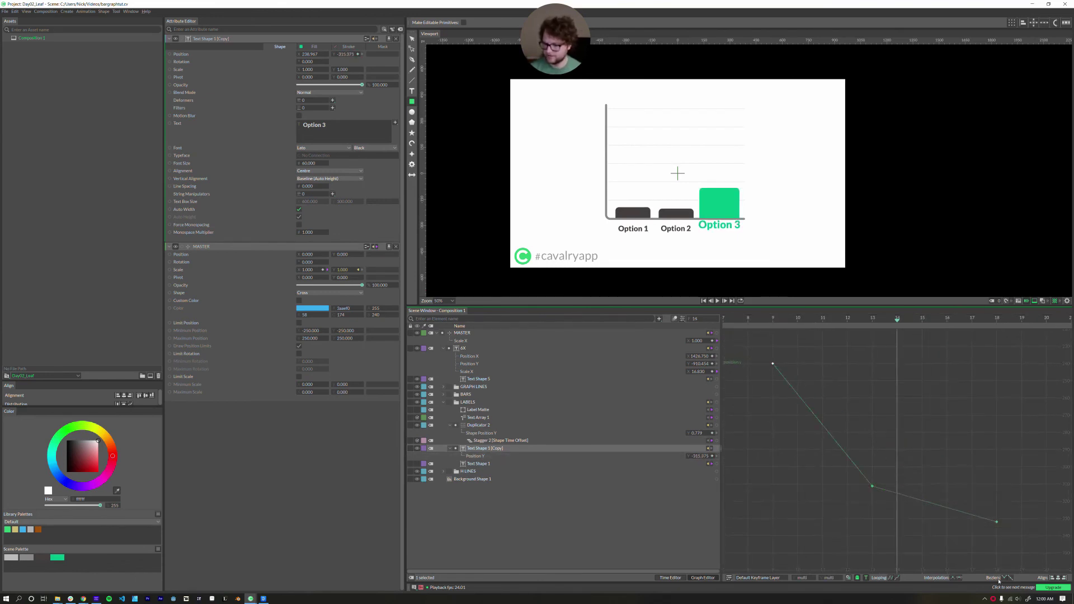
- Convert the Option 3 label's Position Y keyframes to Bezier and shape the middle one so the curve slightly overshoots before settling
click(960, 579)
click(892, 539)
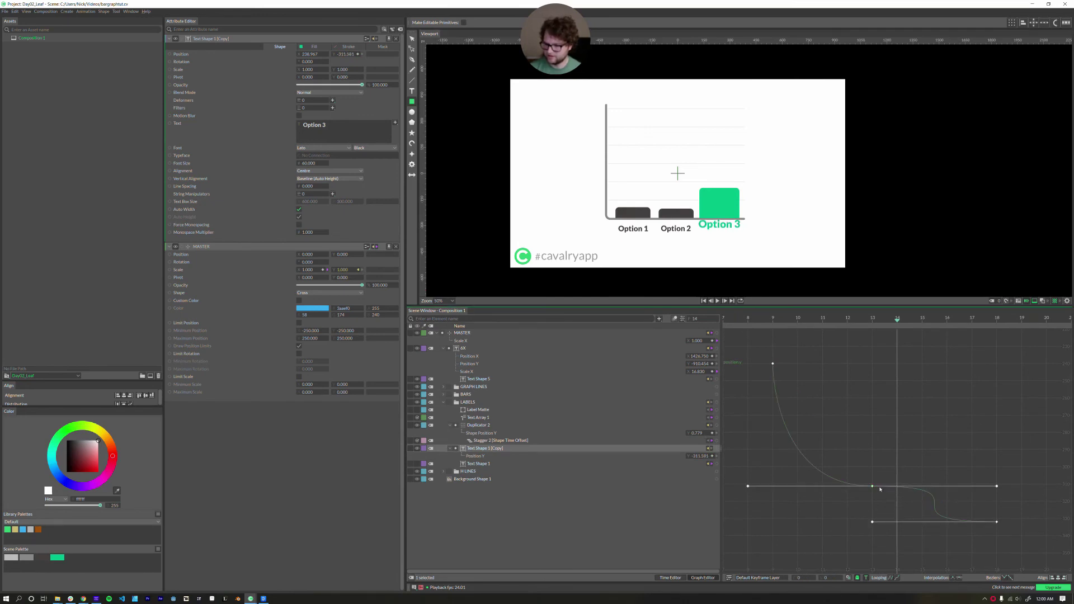
drag(996, 487, 949, 526)
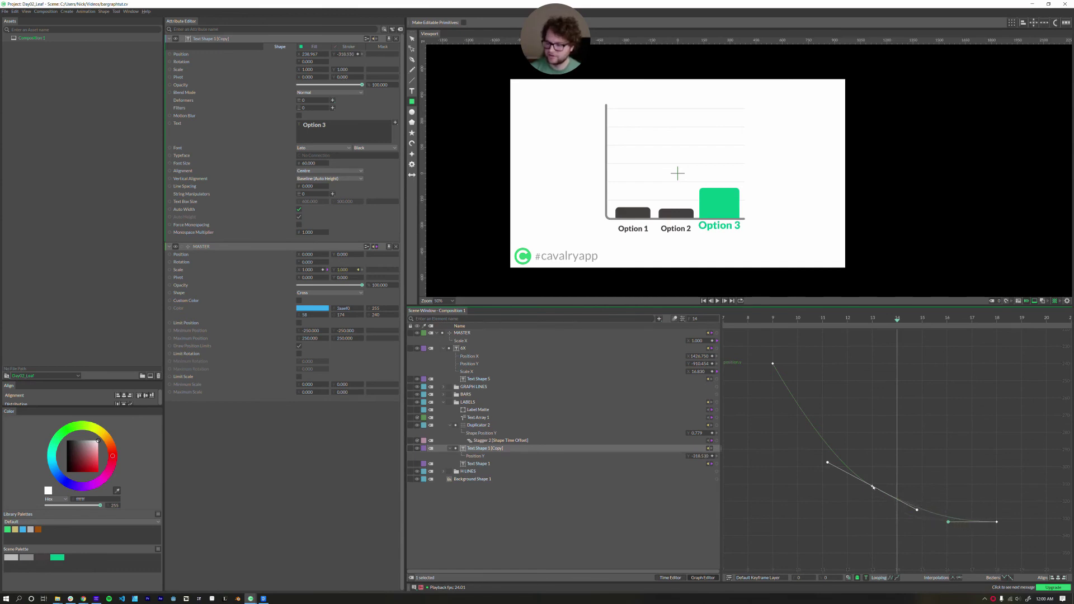
drag(873, 487, 874, 512)
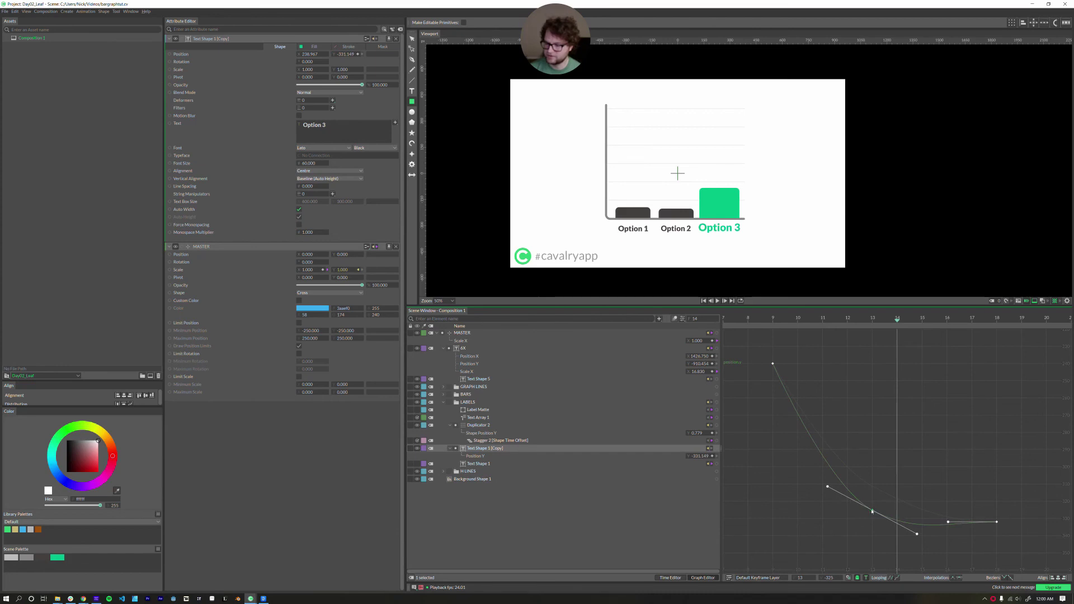
key(space)
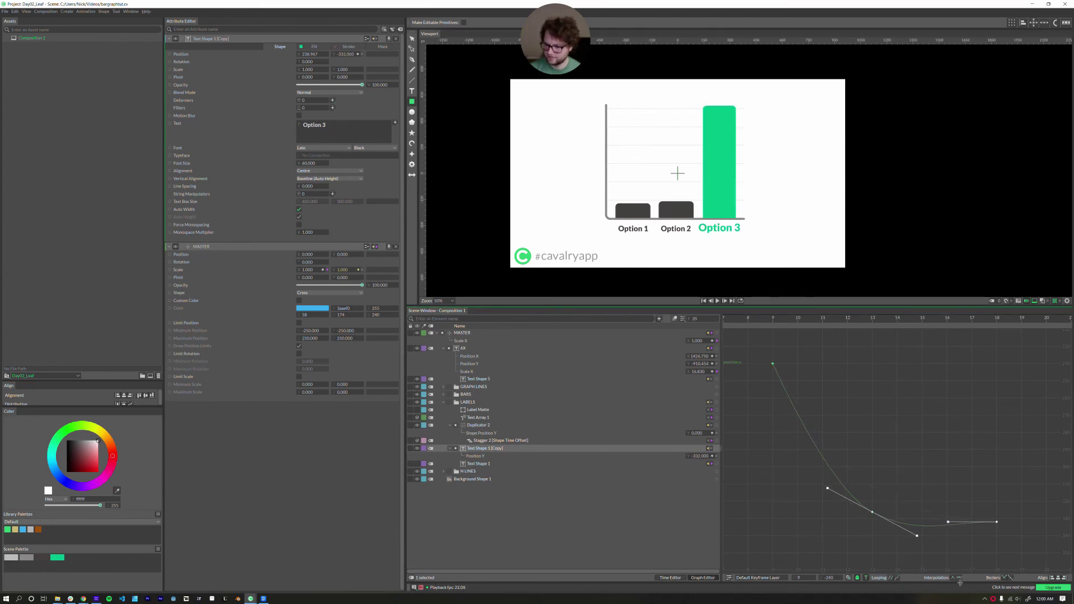
- Steepen the start of the Option 3 label's curve, retime its middle and last keyframes to frames 12 and 17, and preview it
drag(772, 364, 897, 363)
key(ctrl+z)
key(ctrl+z)
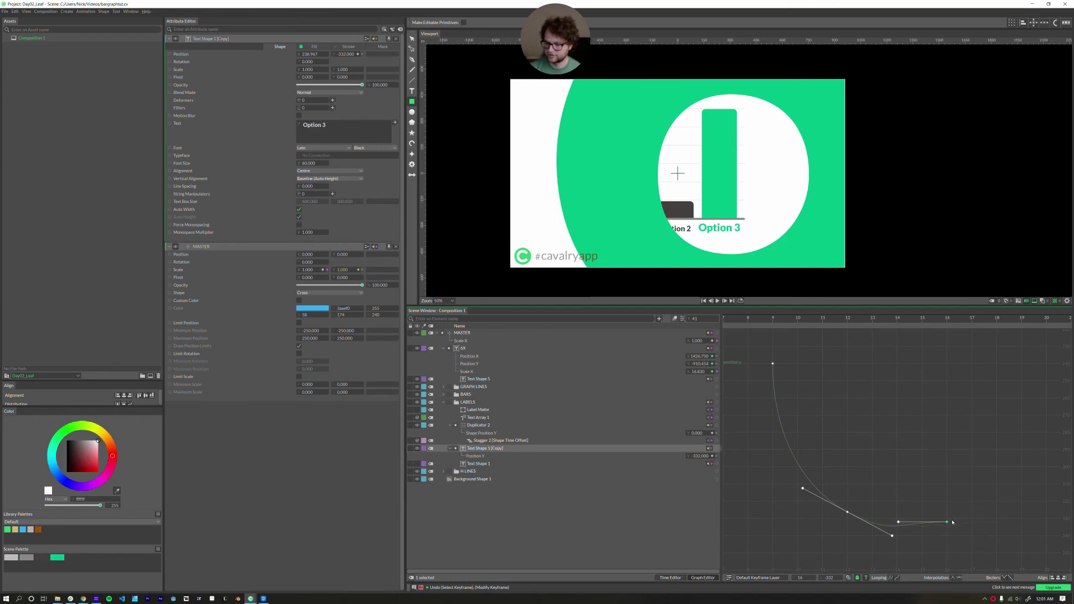
click(717, 301)
click(717, 301)
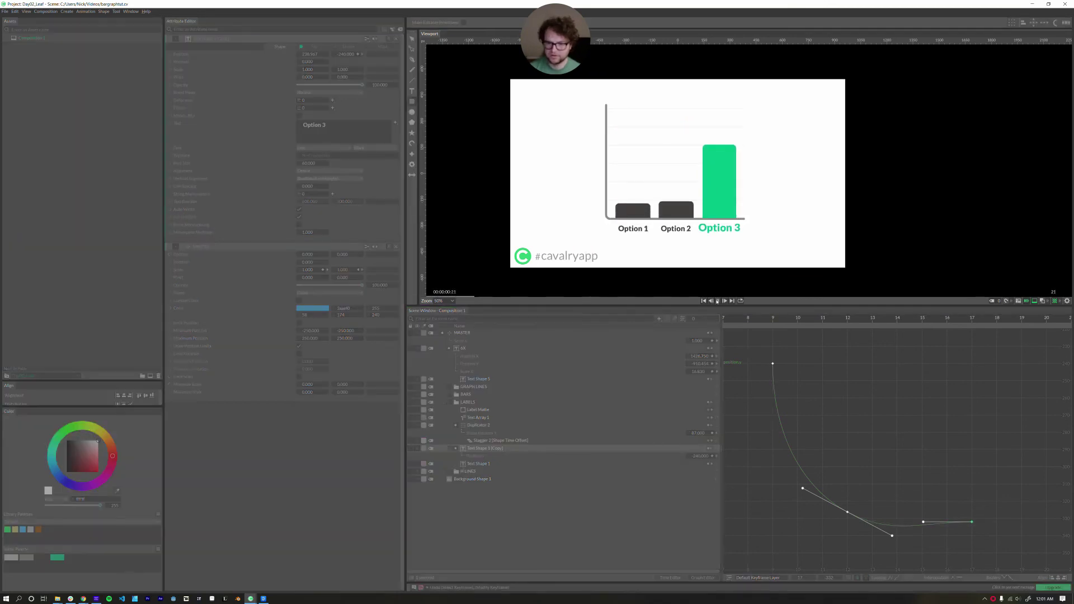
click(717, 301)
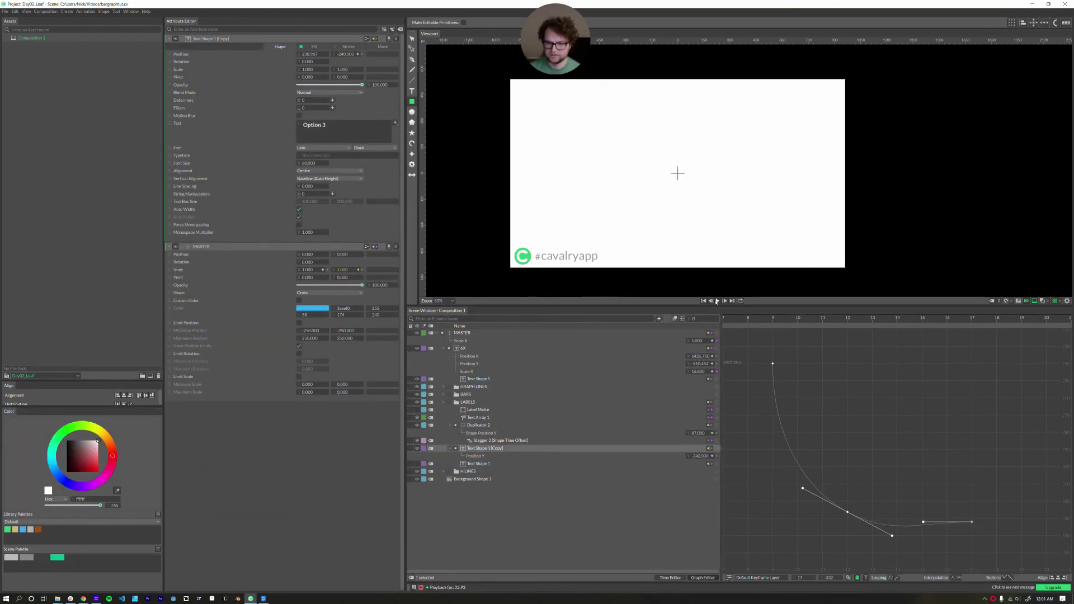
- Convert the keyframes of the small bars' Value 0 and Value 1 height curves to Bezier
click(443, 402)
click(444, 394)
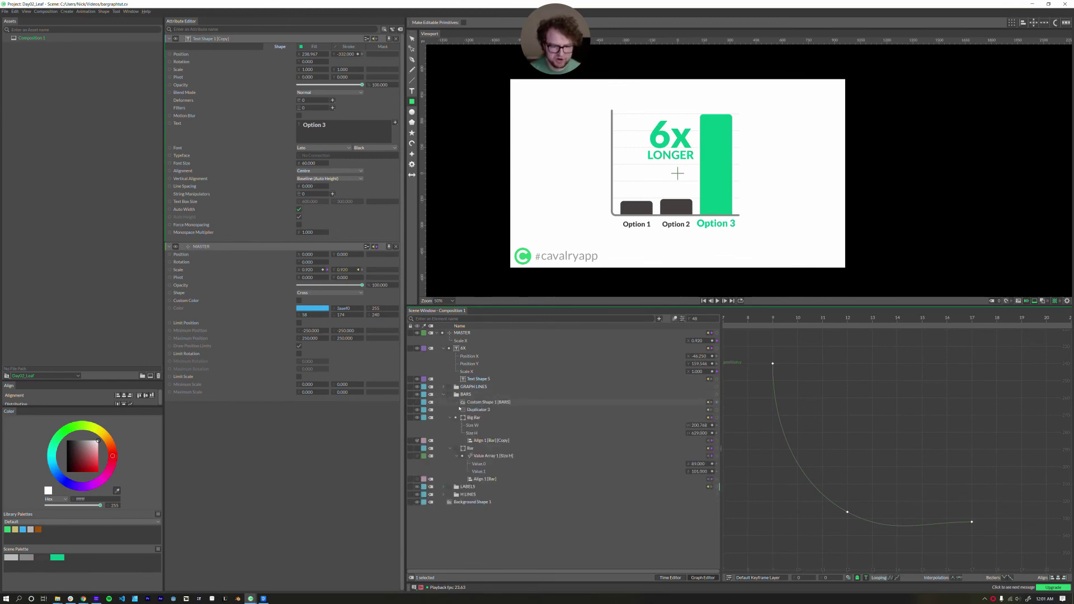
drag(472, 426, 477, 433)
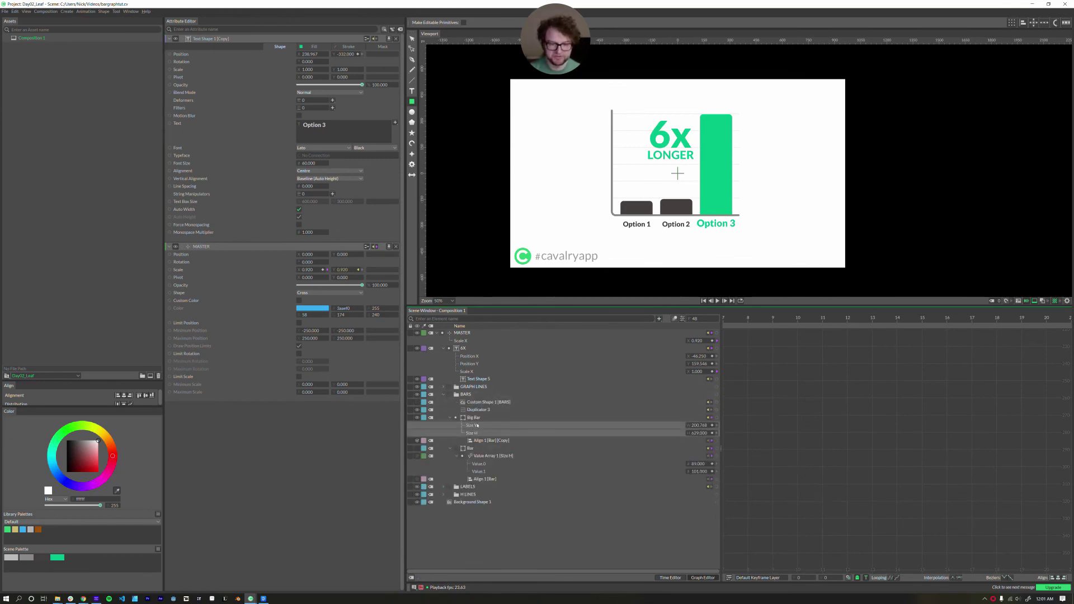
click(474, 418)
click(479, 465)
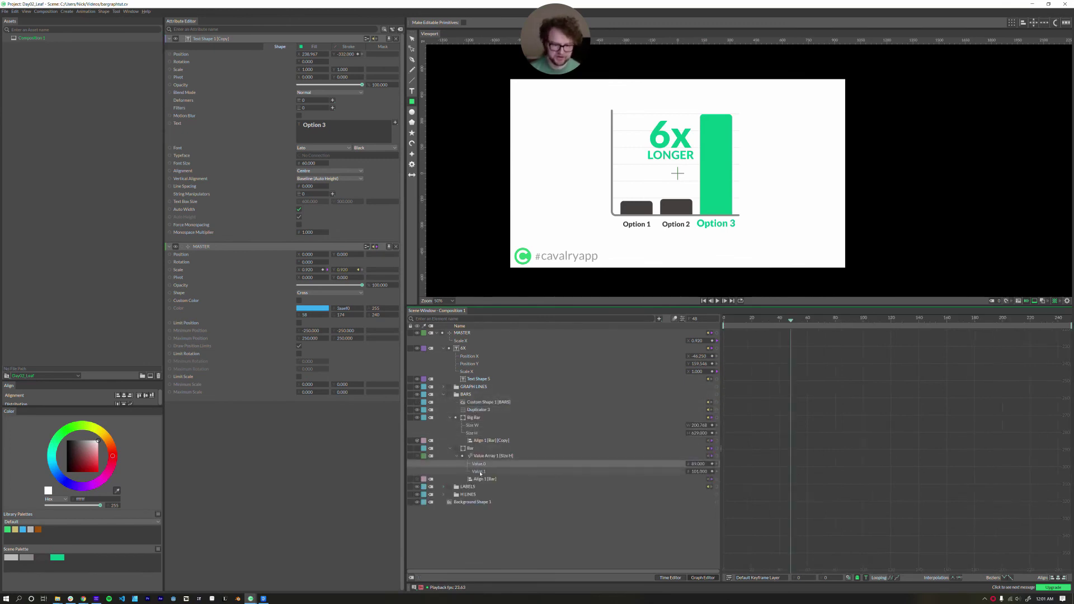
shift+click(480, 473)
scroll(850, 414, down, 6)
scroll(836, 450, up, 5)
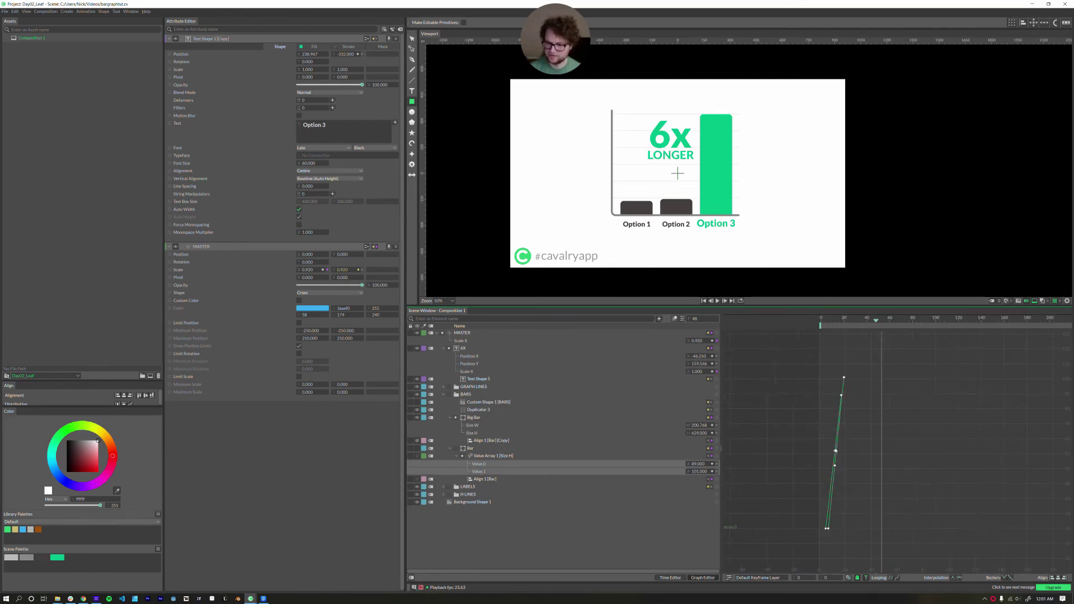
scroll(836, 451, up, 10)
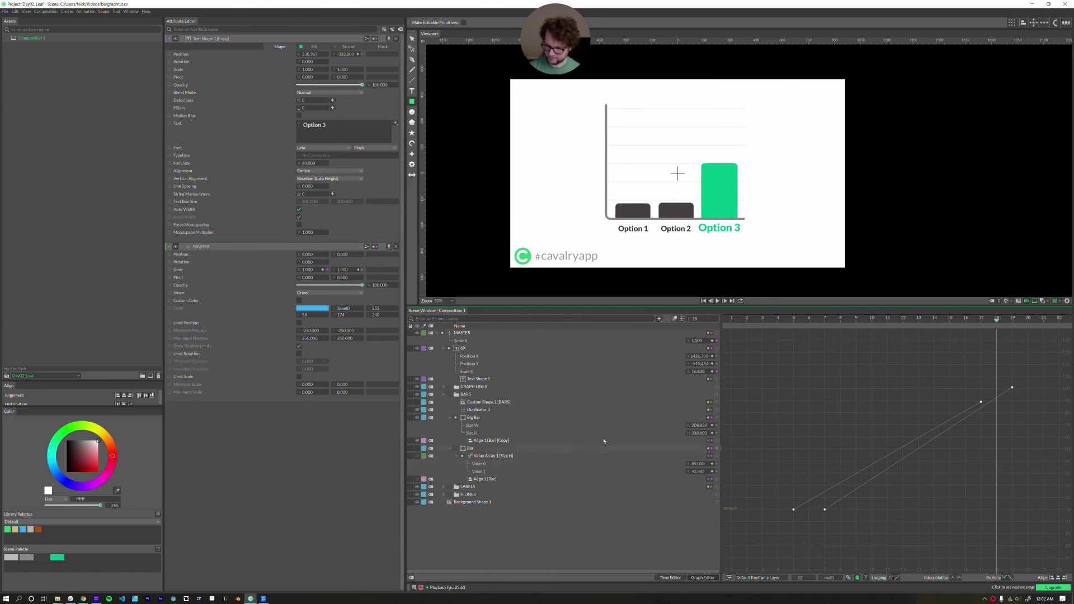
click(953, 577)
click(960, 577)
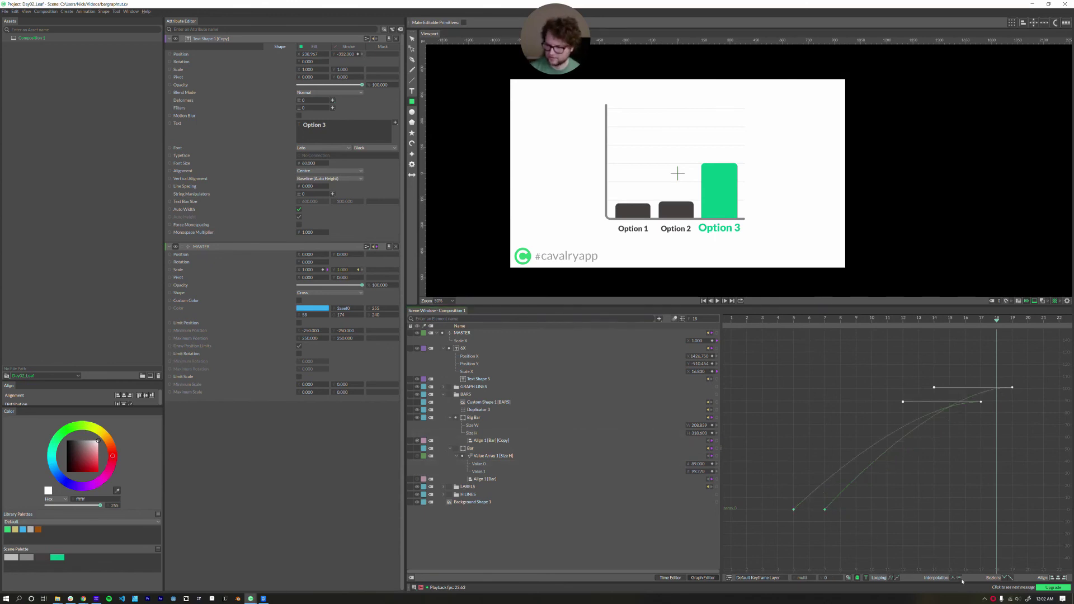
- Give both small-bar curves short flat start handles and long flat end handles for a fast rise and slow settle, and preview them
drag(938, 494, 862, 523)
mouse_move(899, 510)
mouse_down()
mouse_move(818, 464)
mouse_move(850, 506)
mouse_move(889, 511)
mouse_up()
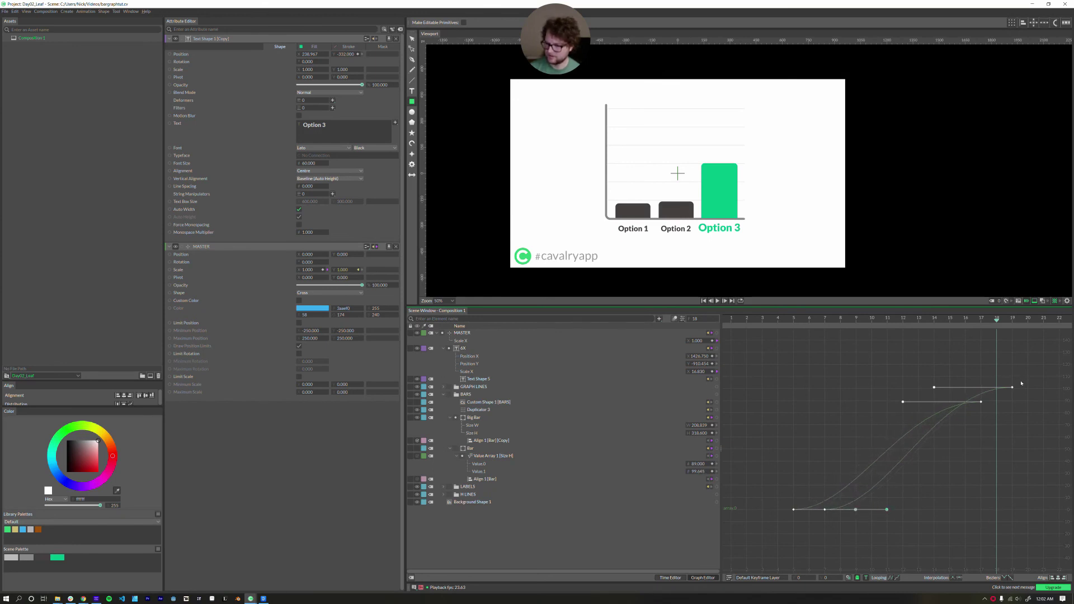
drag(903, 402, 811, 402)
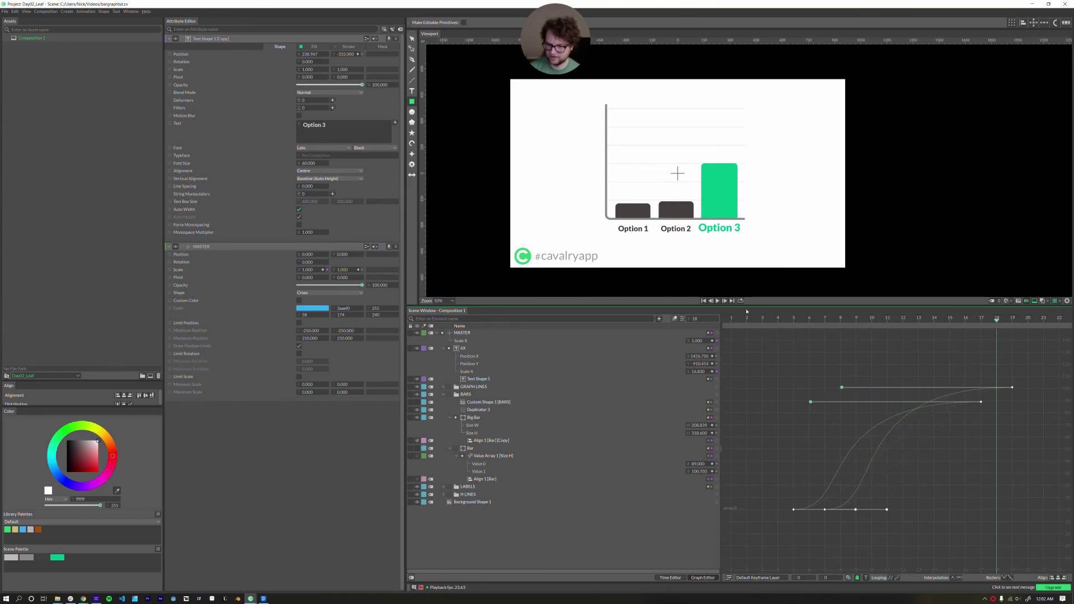
click(704, 302)
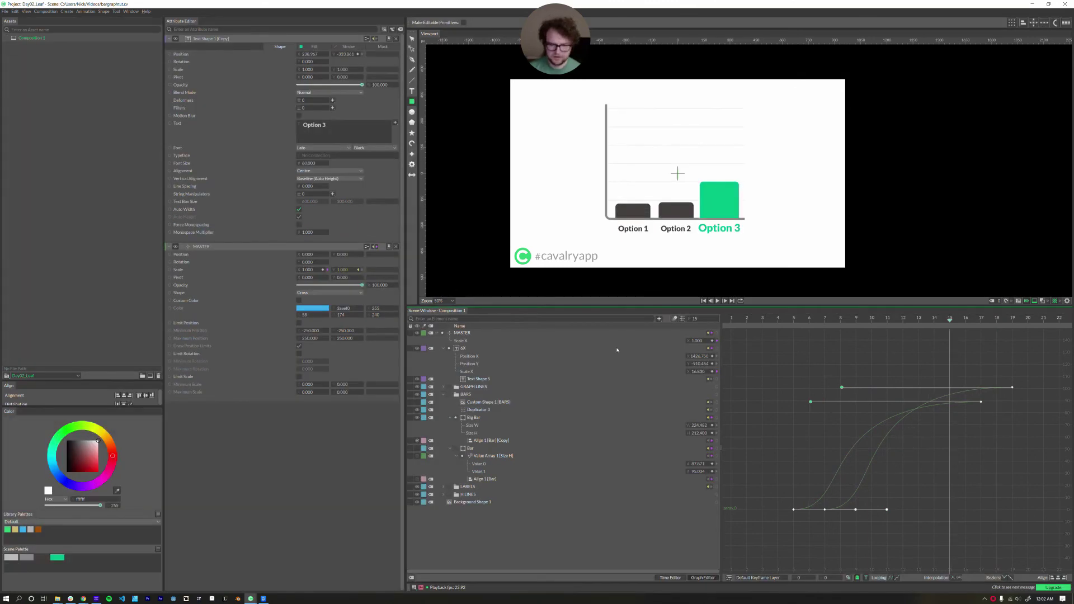
- Shift the Option 3 label's Position Y keyframes and the Big Bar's size keyframes a few frames later, and preview the timing
click(671, 578)
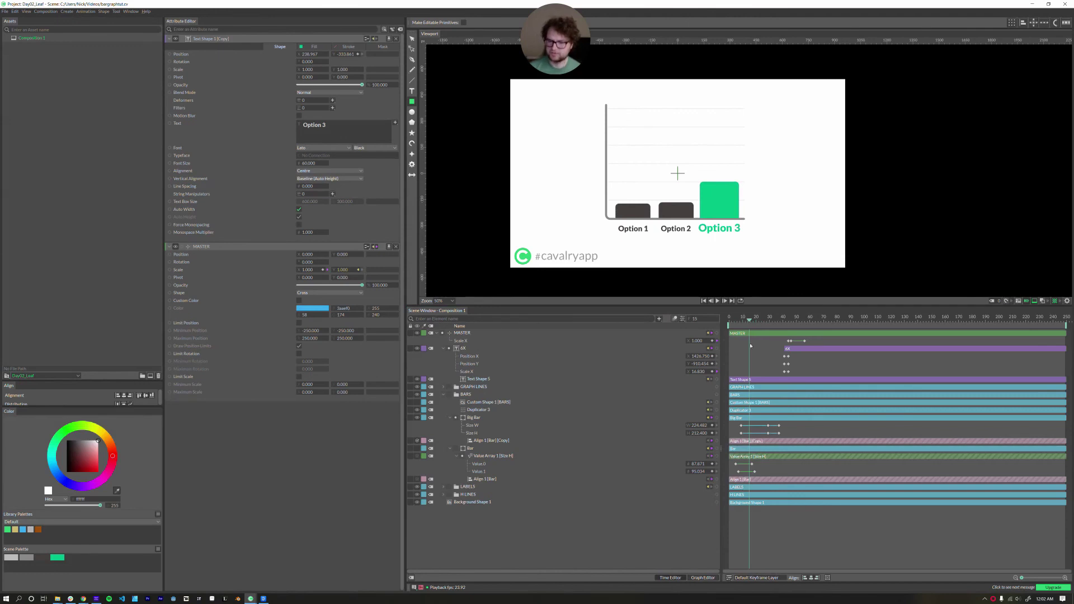
drag(745, 319, 771, 332)
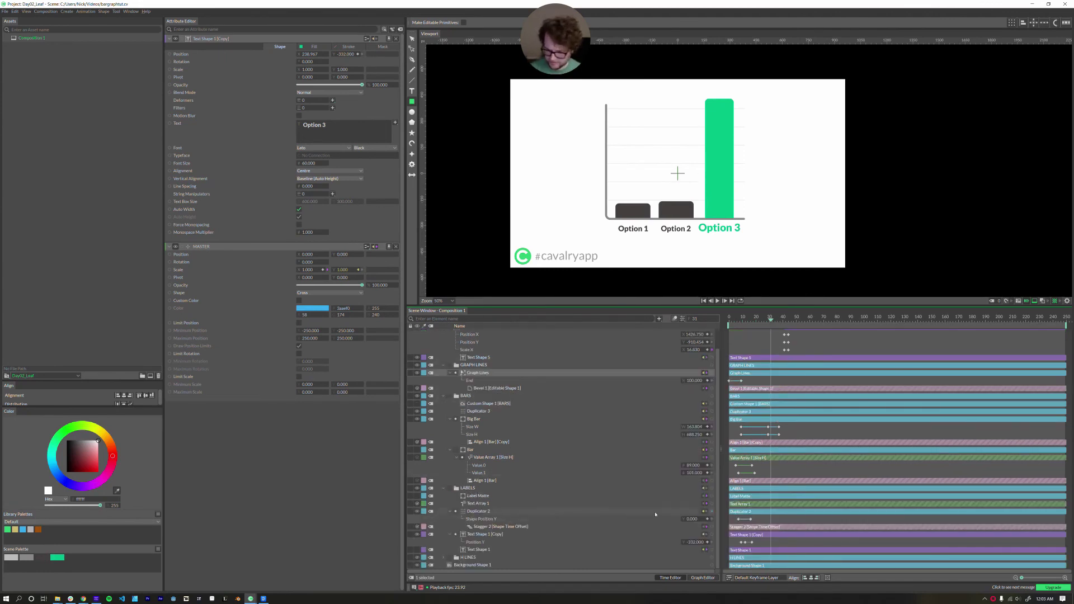
click(752, 318)
drag(755, 540, 737, 549)
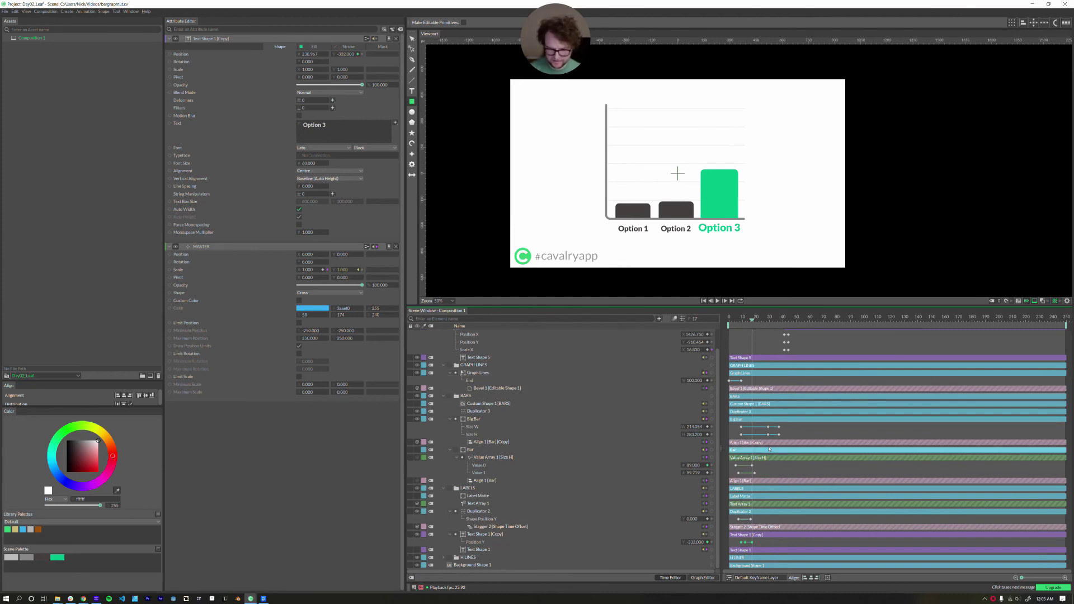
scroll(783, 420, up, 1)
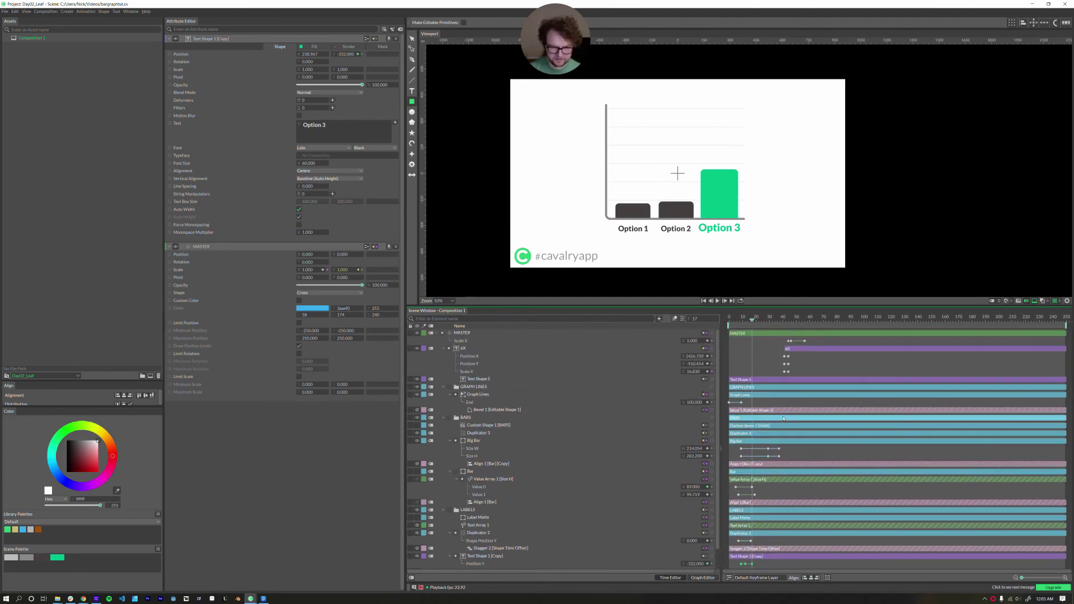
scroll(782, 420, down, 1)
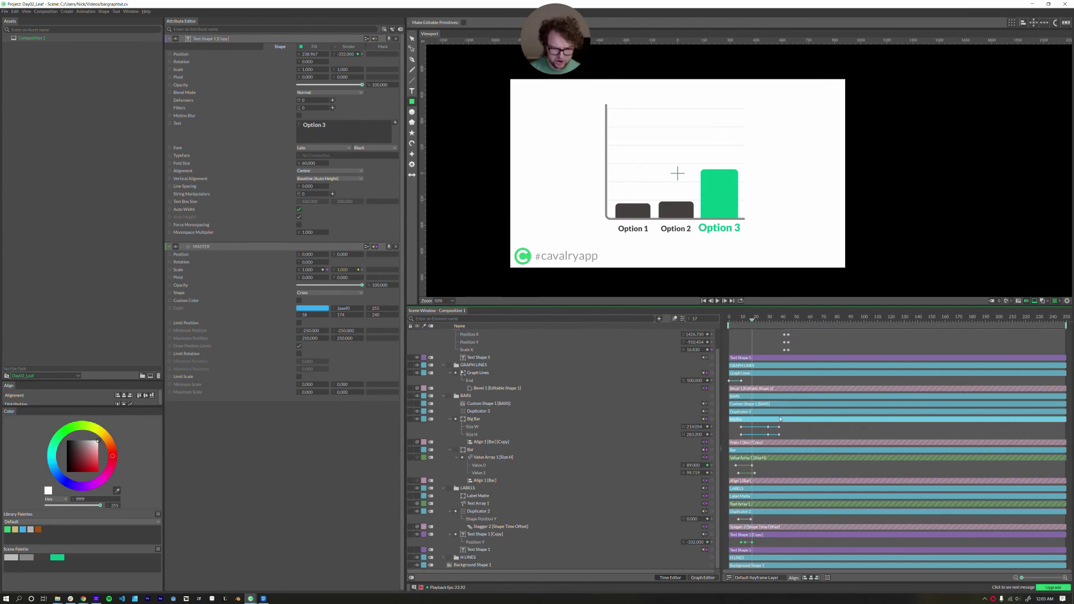
key(ctrl+z)
scroll(807, 408, up, 1)
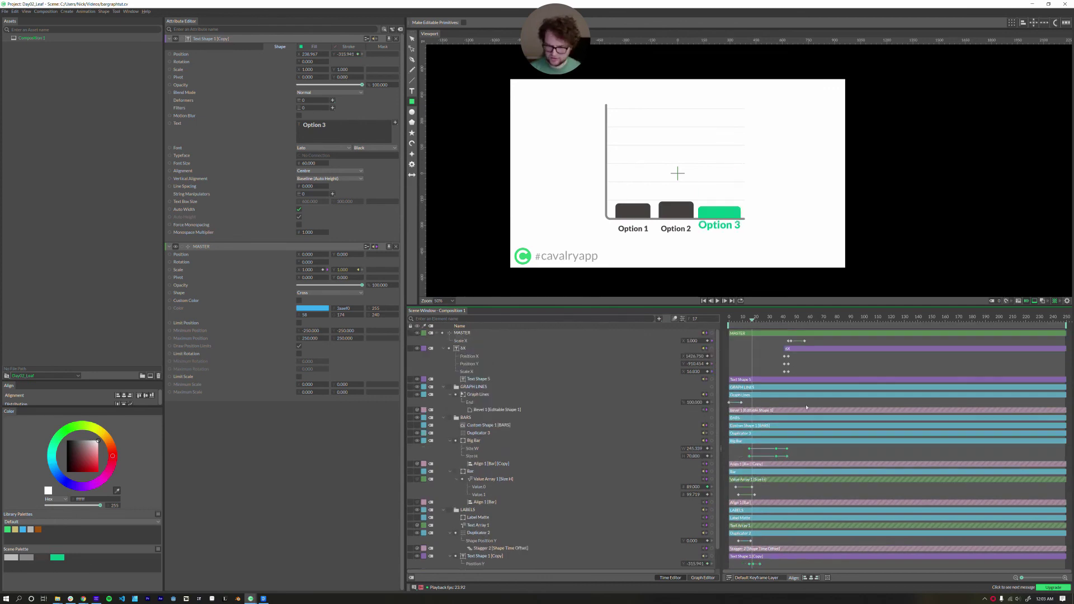
drag(744, 325, 727, 320)
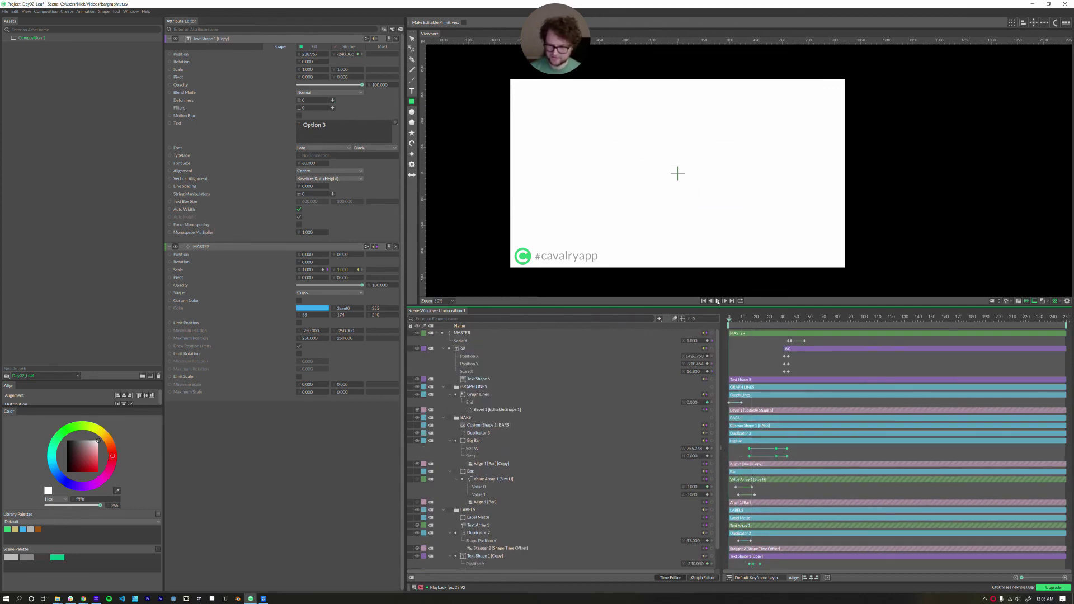
click(718, 301)
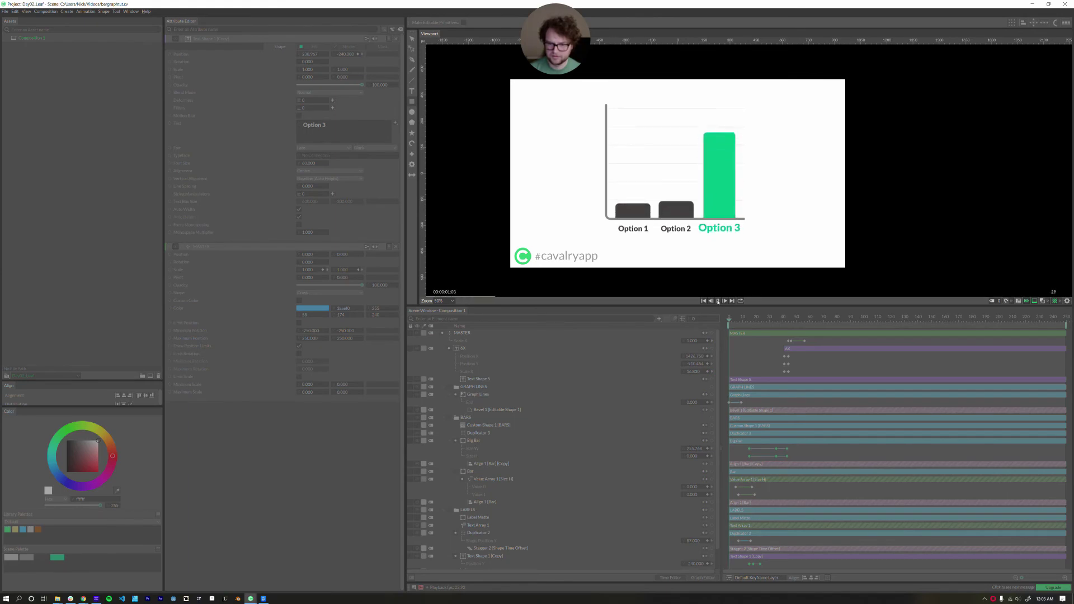
key(space)
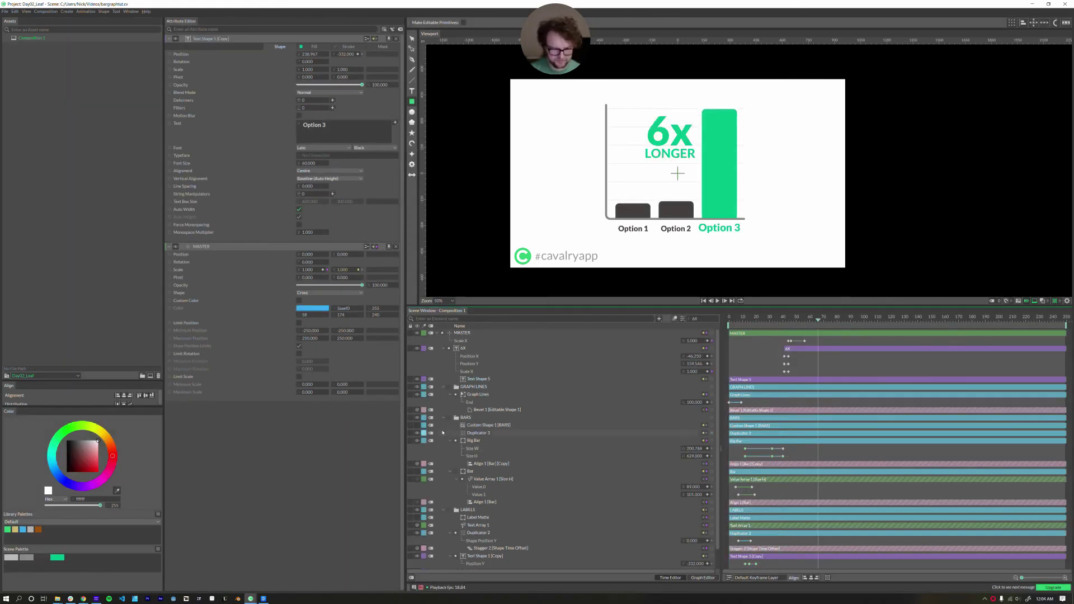
- Convert all of the Big Bar's Size W and Size H keyframes to Bezier
click(472, 441)
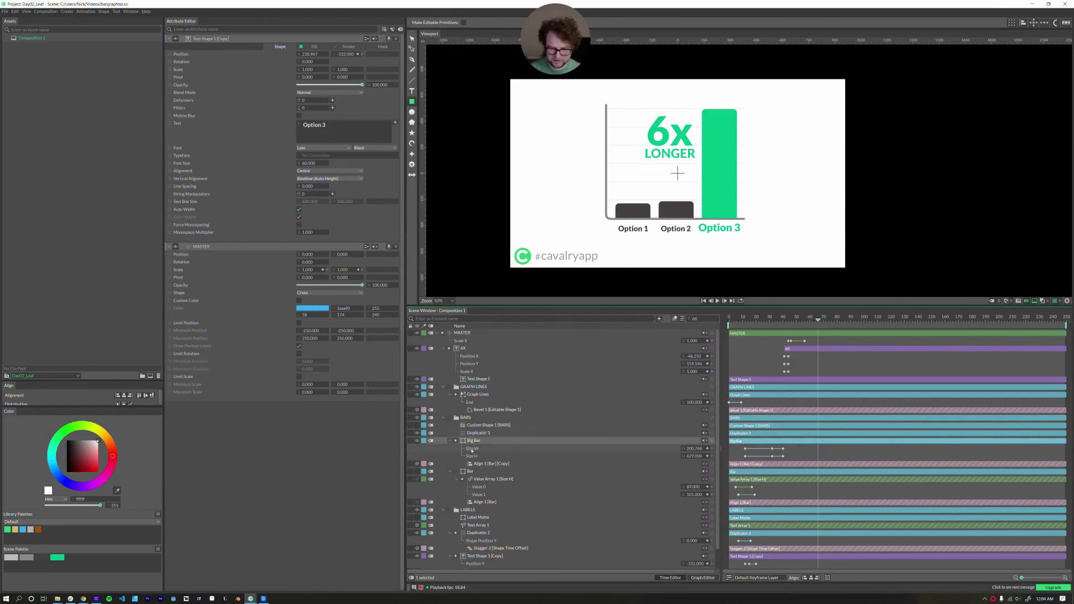
click(472, 449)
shift+click(472, 457)
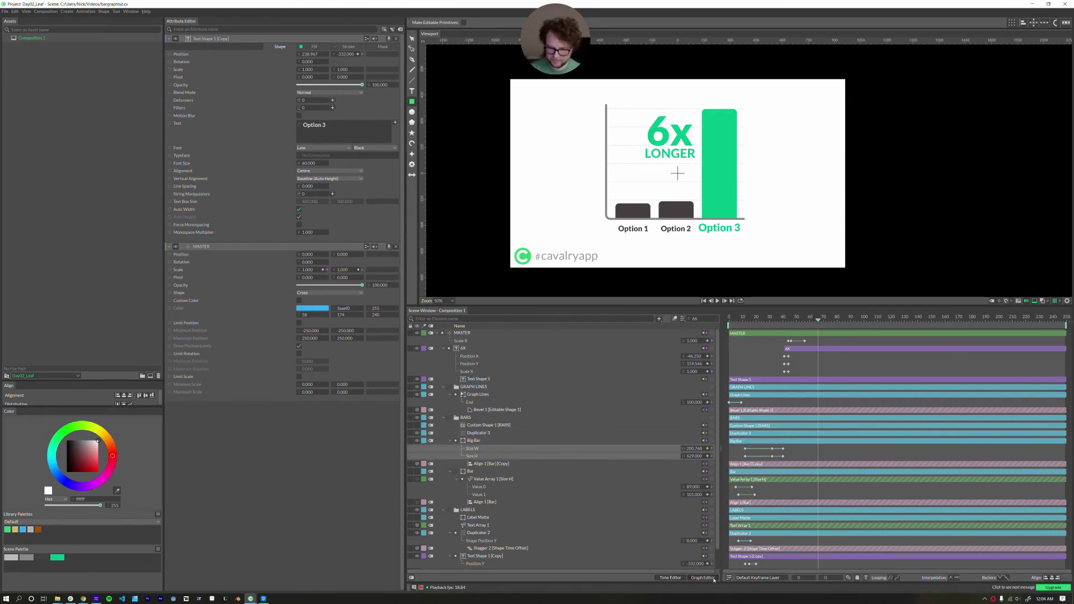
click(709, 578)
drag(800, 462, 882, 468)
scroll(884, 468, down, 2)
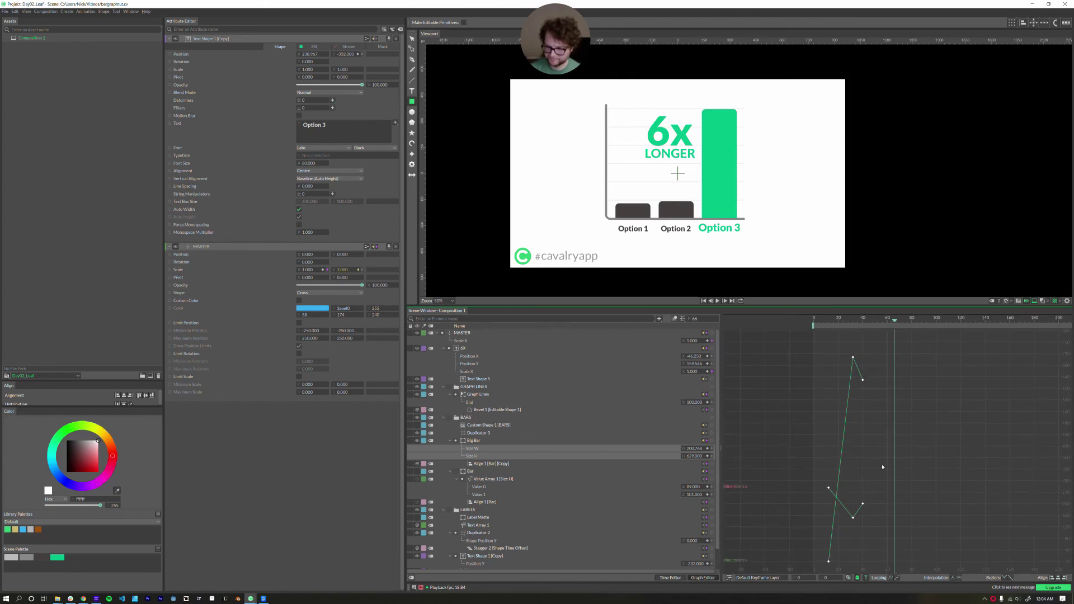
click(827, 545)
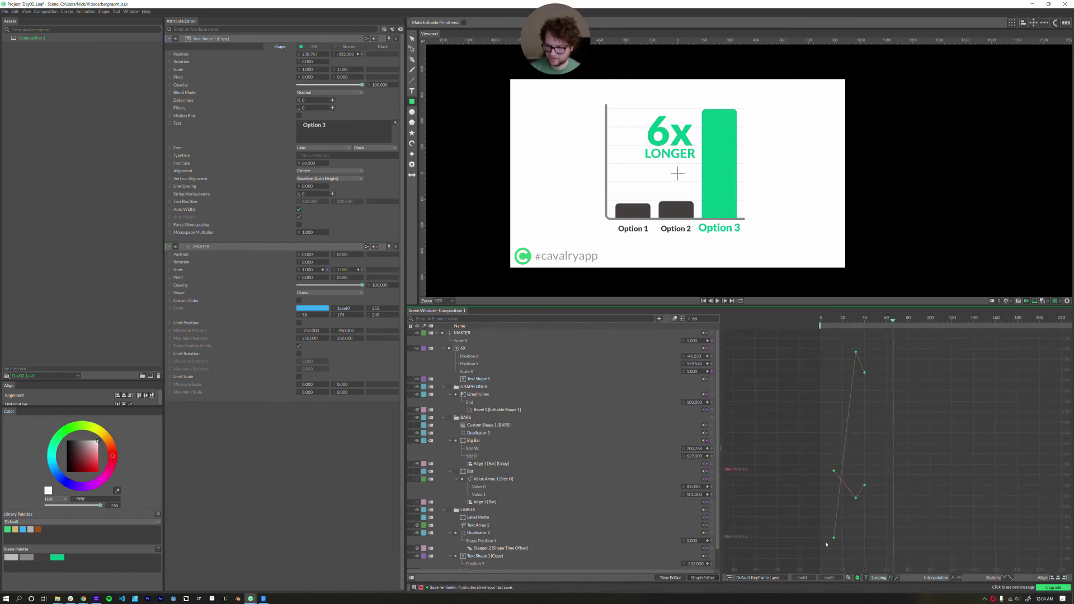
click(959, 580)
- Widen the flat handles on the Big Bar's middle Size W and Size H keyframes for a smooth overshoot, and preview it
click(868, 435)
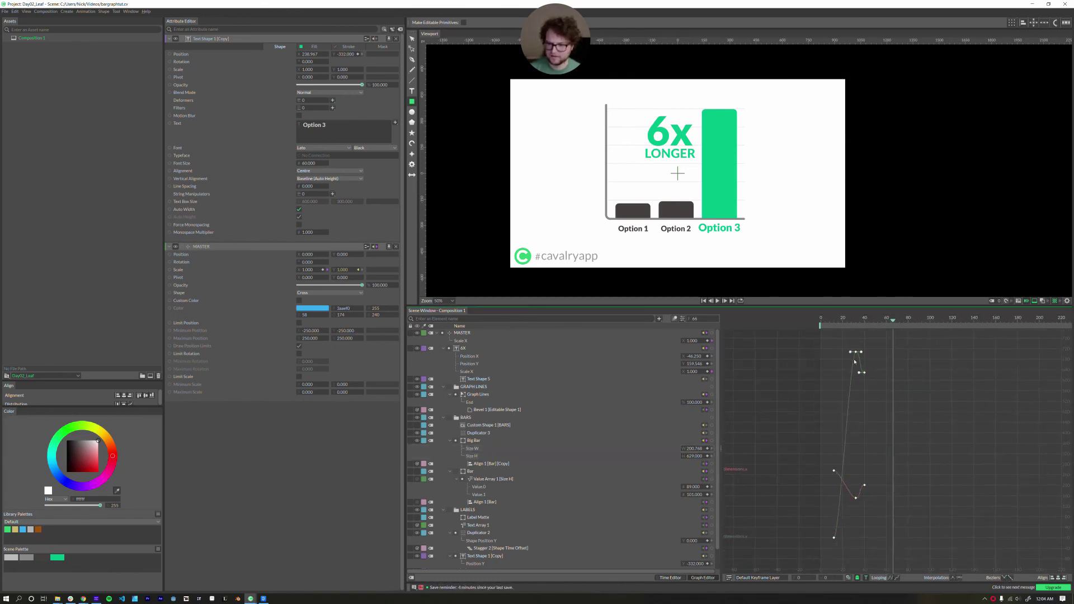
click(815, 324)
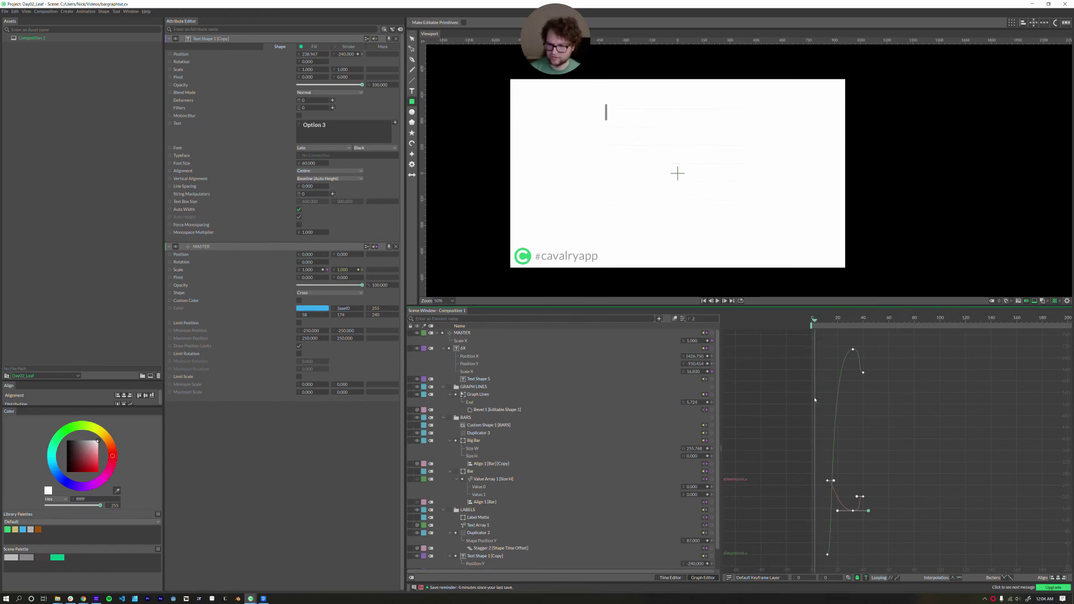
click(718, 300)
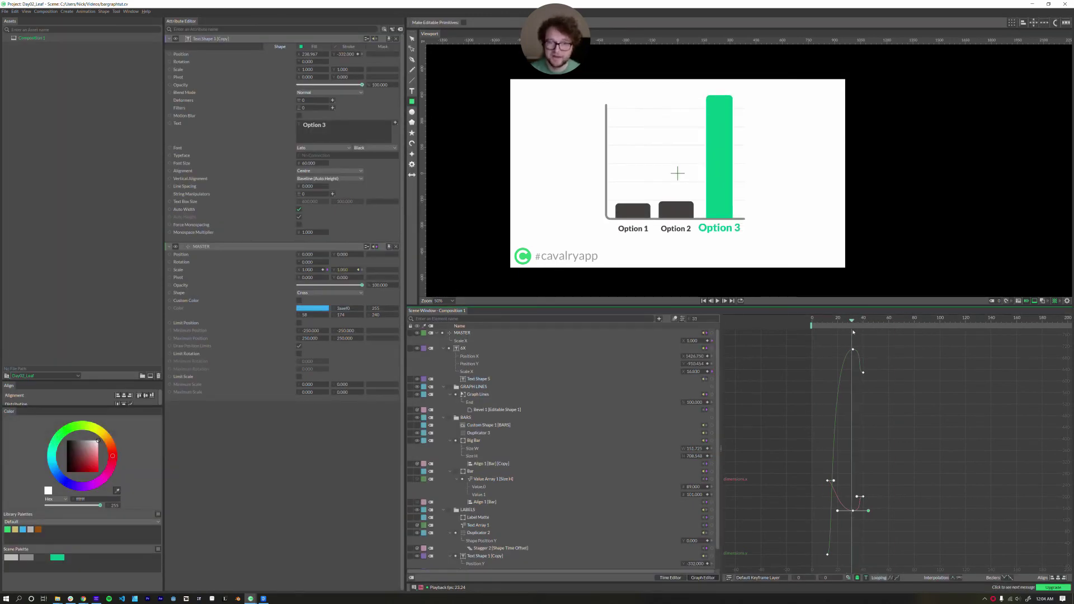
click(853, 349)
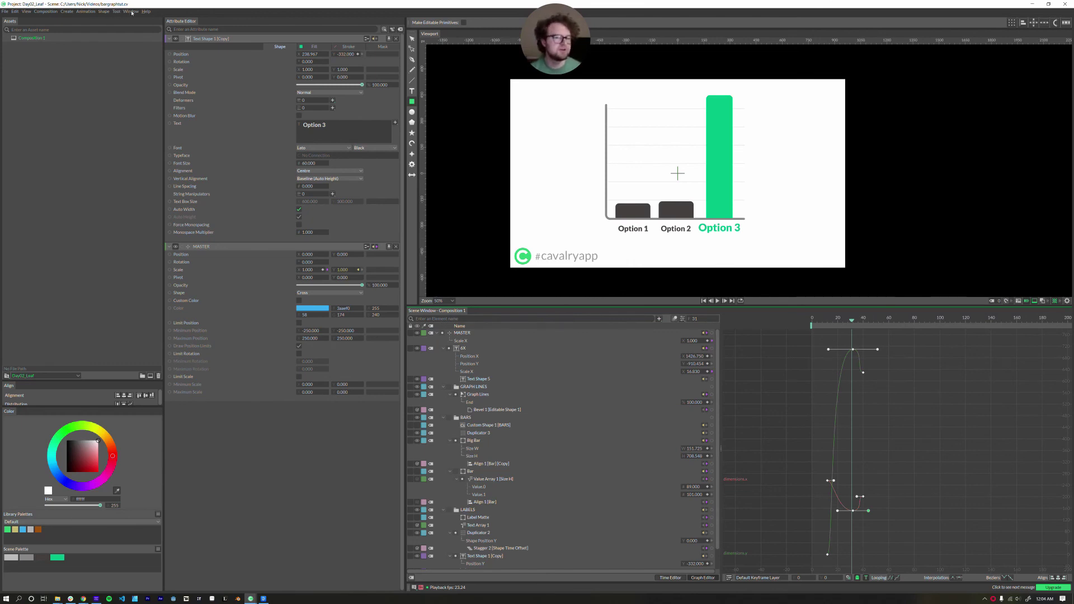
- Check the Show Beta Features setting in the general preferences
click(131, 11)
click(140, 92)
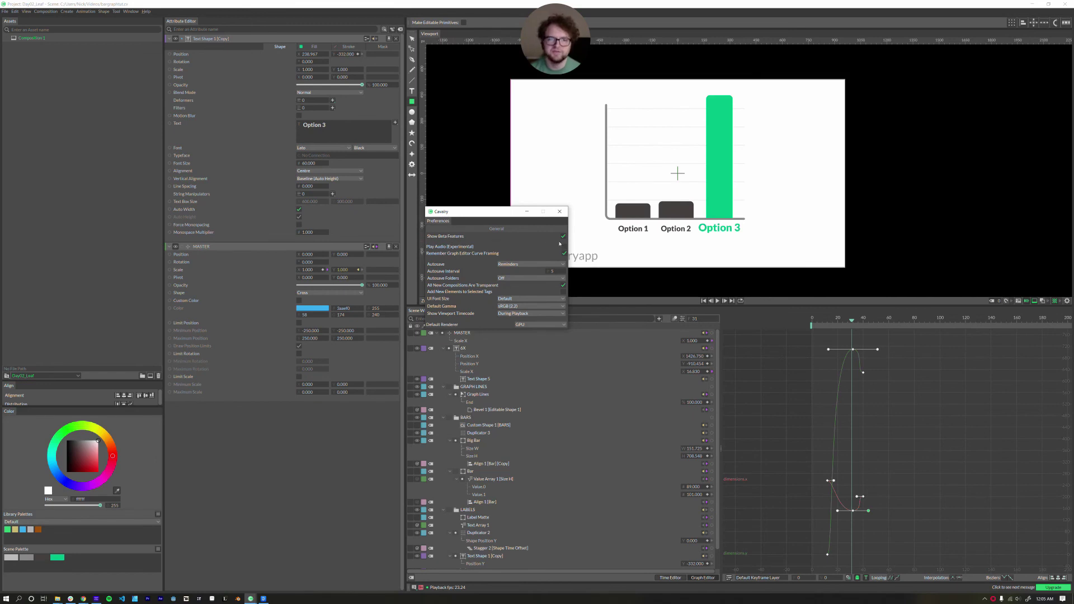
click(559, 212)
- Try the Spring Out Magic Easing on the Big Bar's Size H keyframes
drag(846, 340, 867, 388)
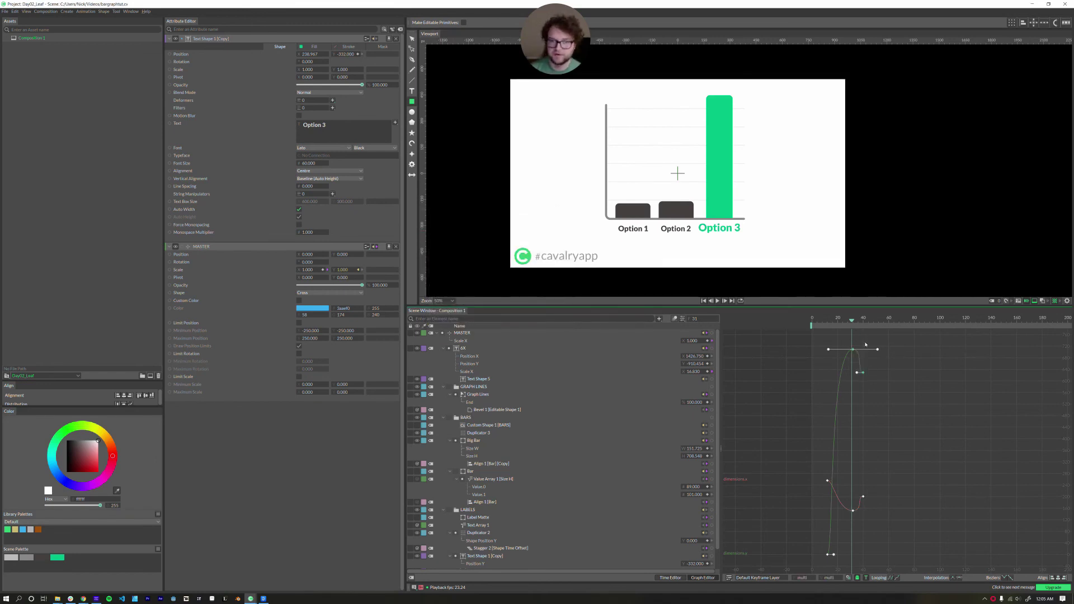
right_click(854, 353)
mouse_move(865, 353)
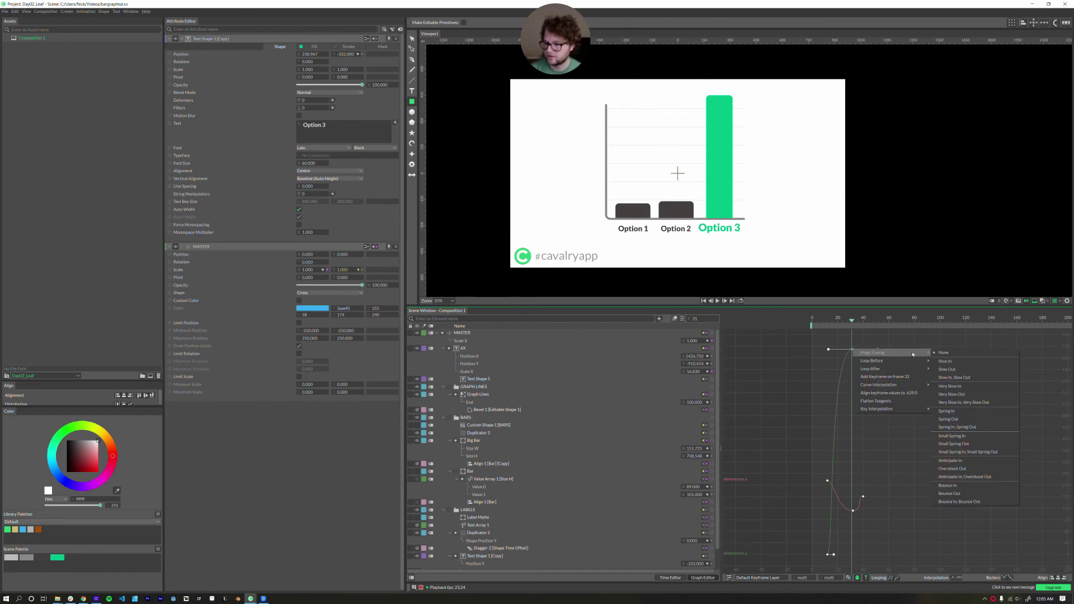
click(953, 420)
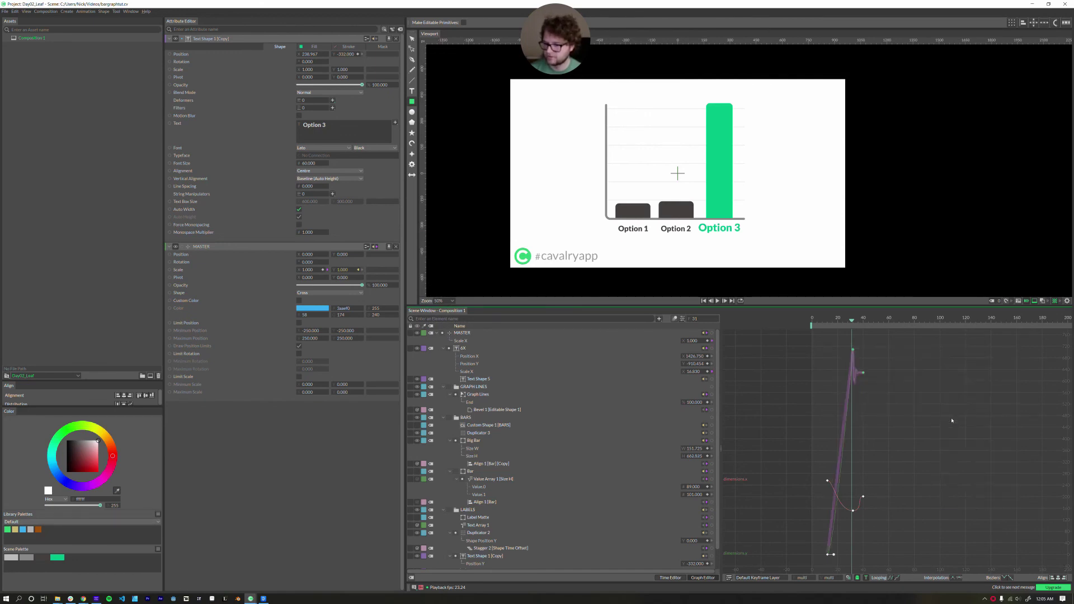
- Move the Big Bar's last Size W and Size H keyframes to frame 65
click(667, 578)
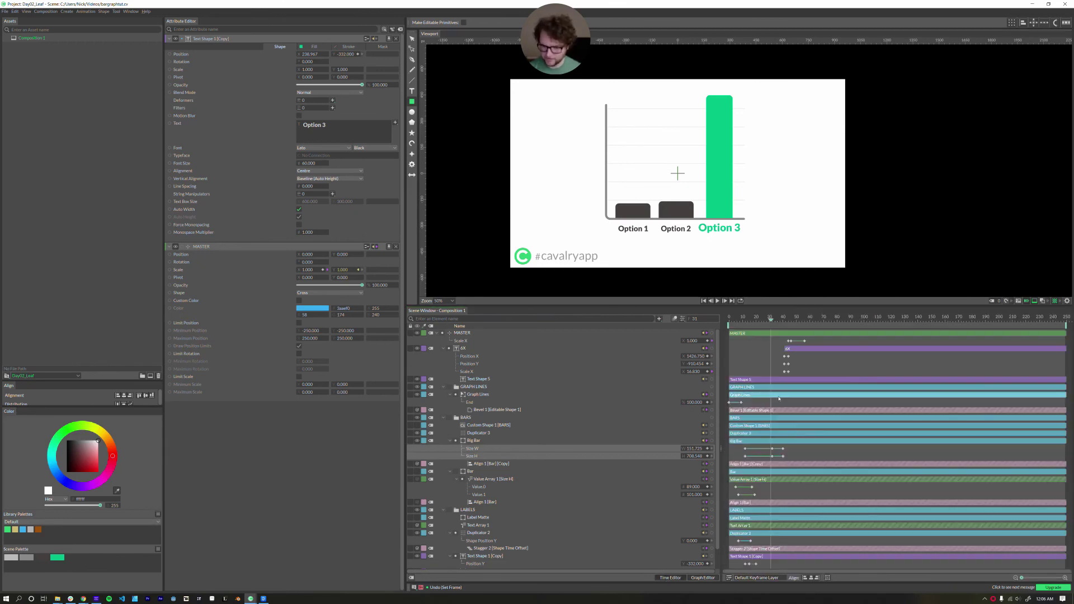
drag(788, 446, 782, 465)
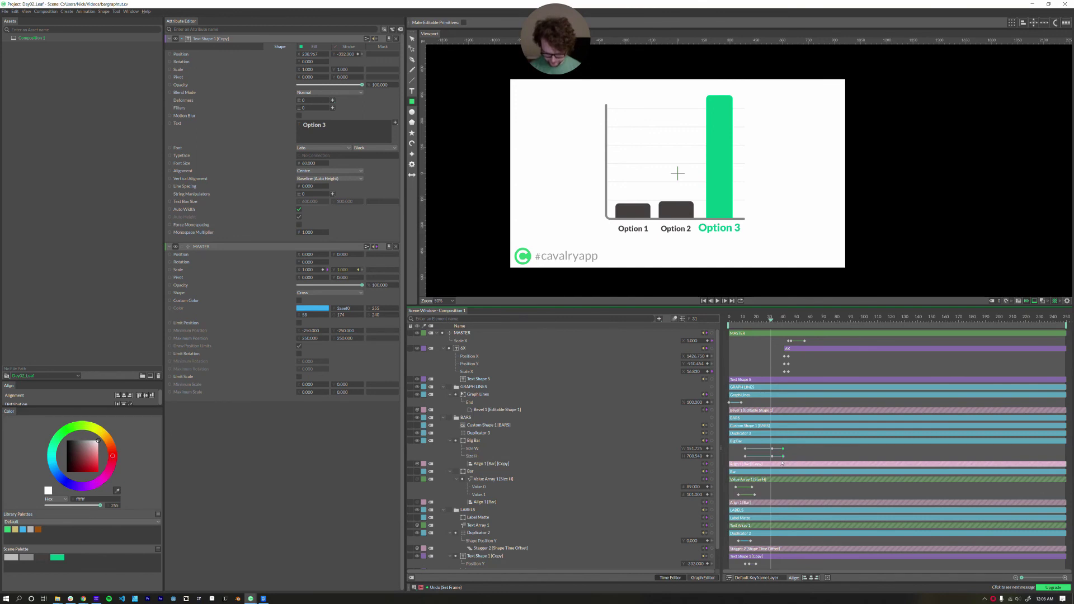
key(alt+shift+Right)
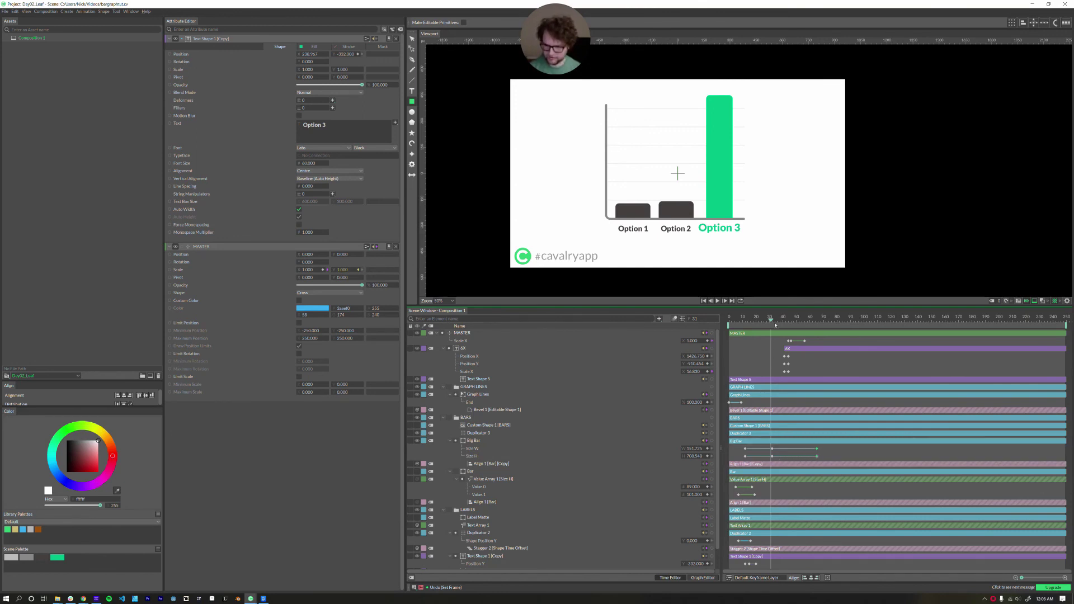
- Copy the Big Bar's middle Size W and Size H keyframes and paste each on its own track just after the original
drag(773, 321, 774, 322)
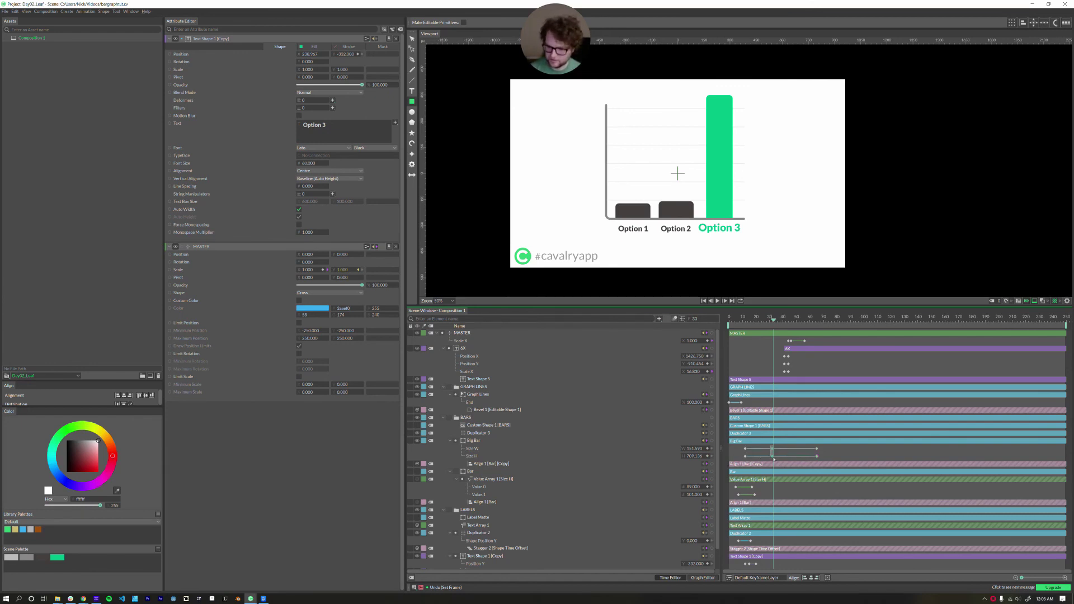
drag(774, 463, 774, 463)
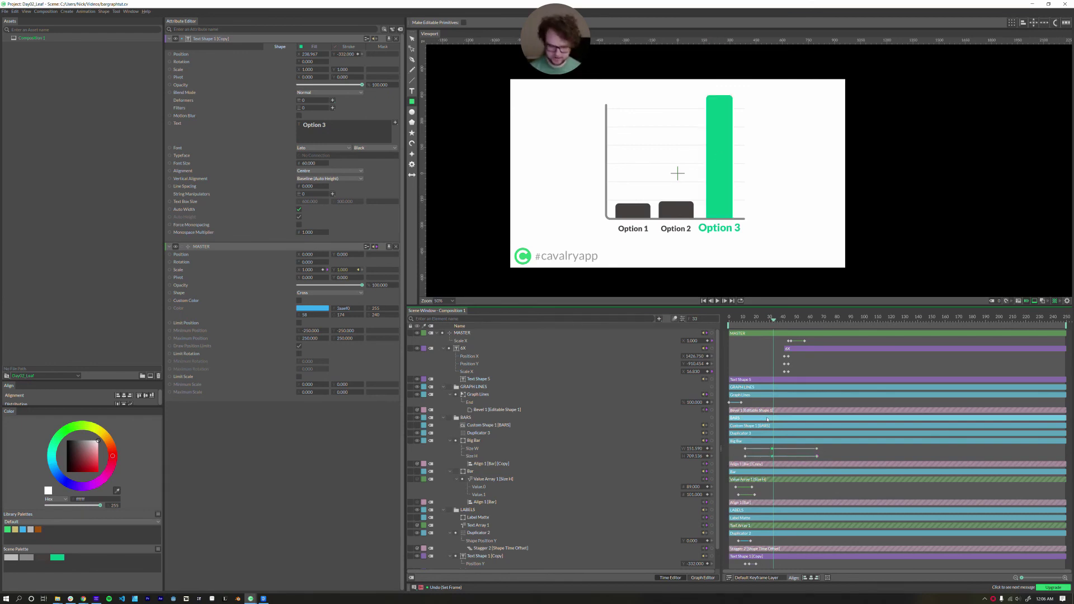
key(ctrl+c)
key(ctrl+v)
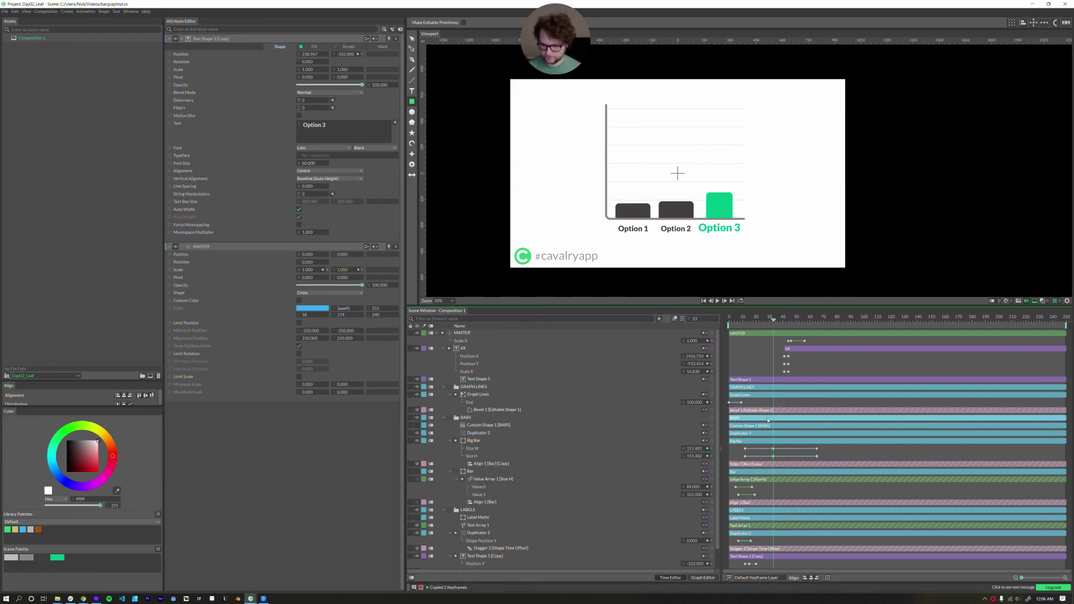
click(772, 456)
key(ctrl+c)
key(ctrl+v)
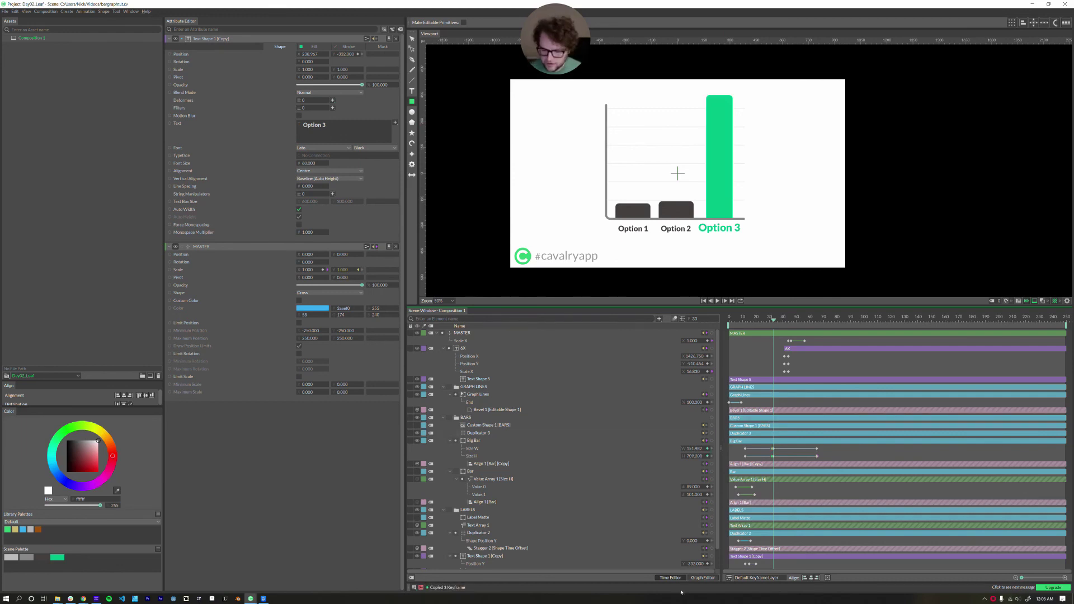
- Apply the Spring Out Magic Easing to the Big Bar's Size W and Size H keyframes, and preview the animation
click(474, 449)
shift+click(474, 458)
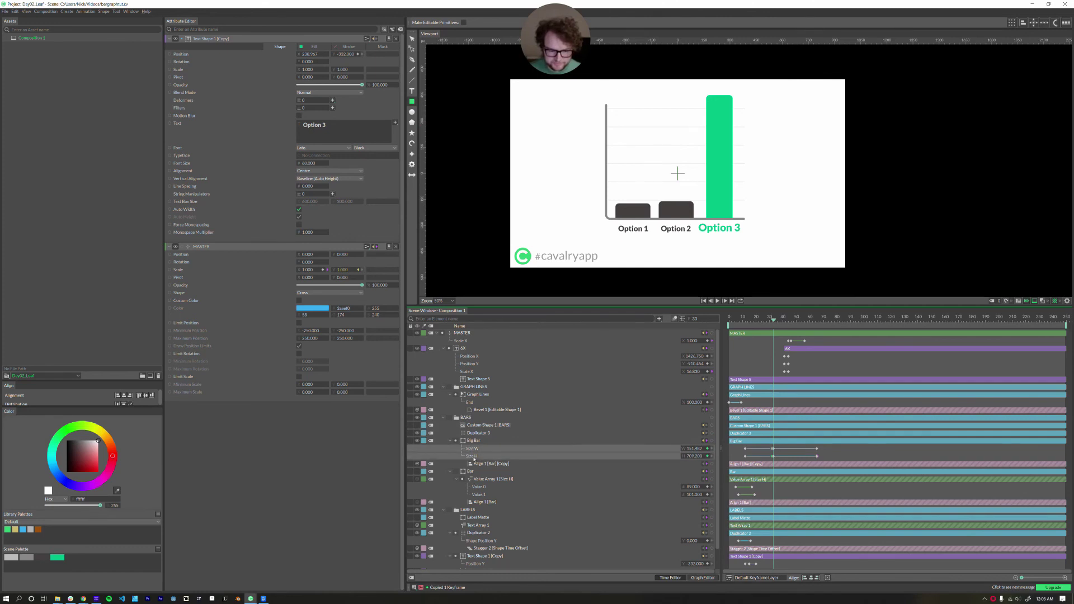
click(703, 577)
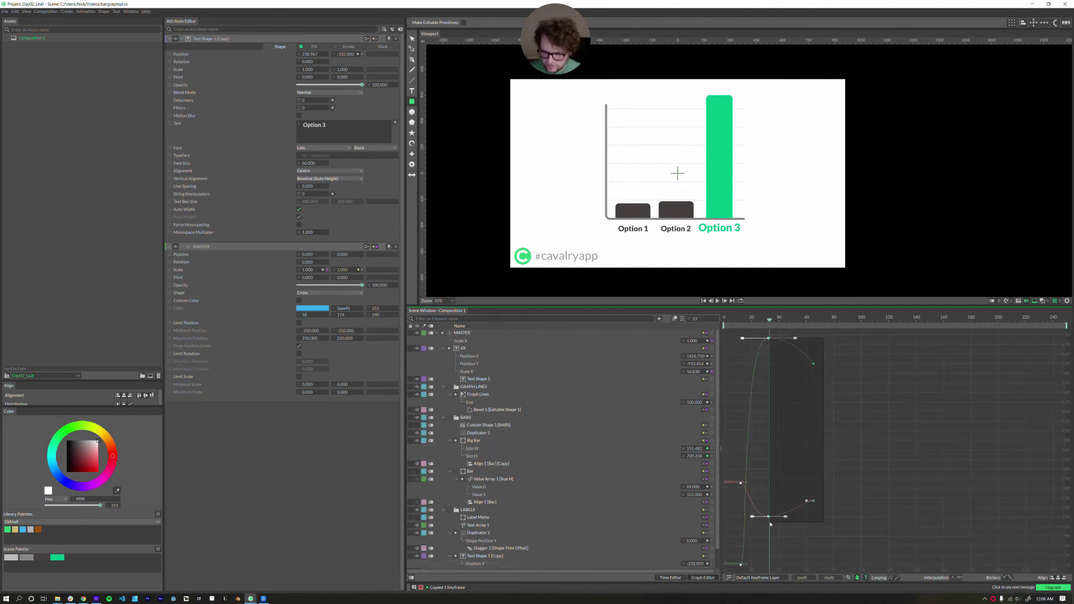
right_click(813, 366)
mouse_move(851, 368)
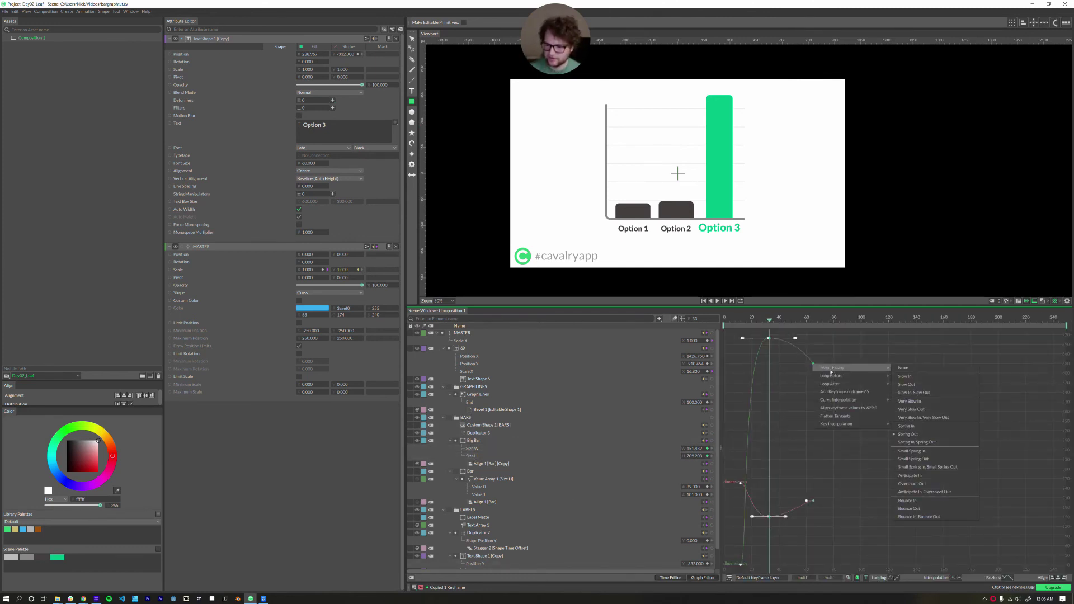
click(893, 434)
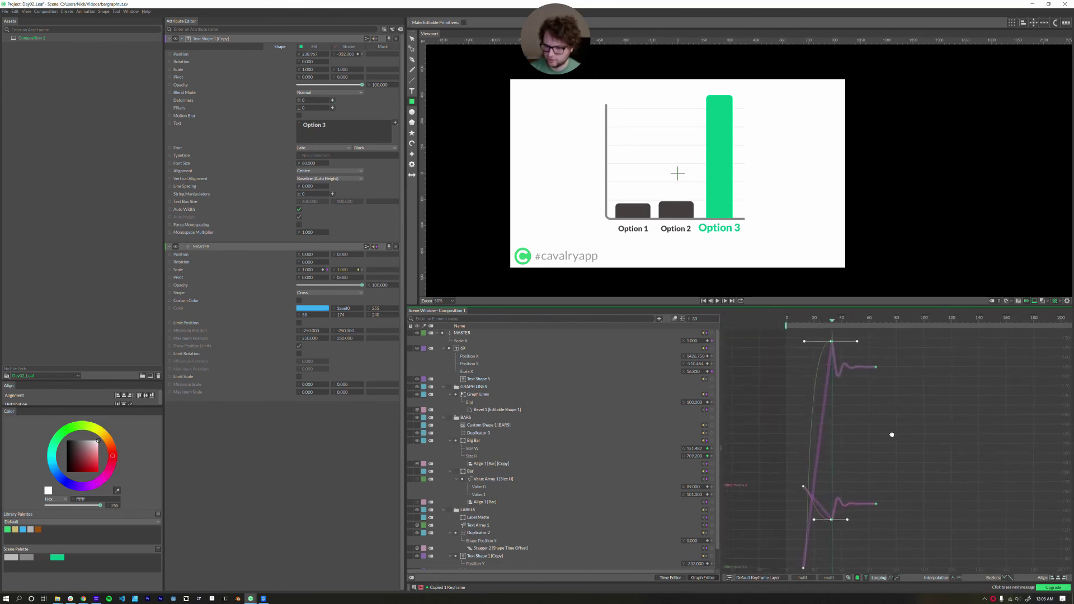
click(718, 300)
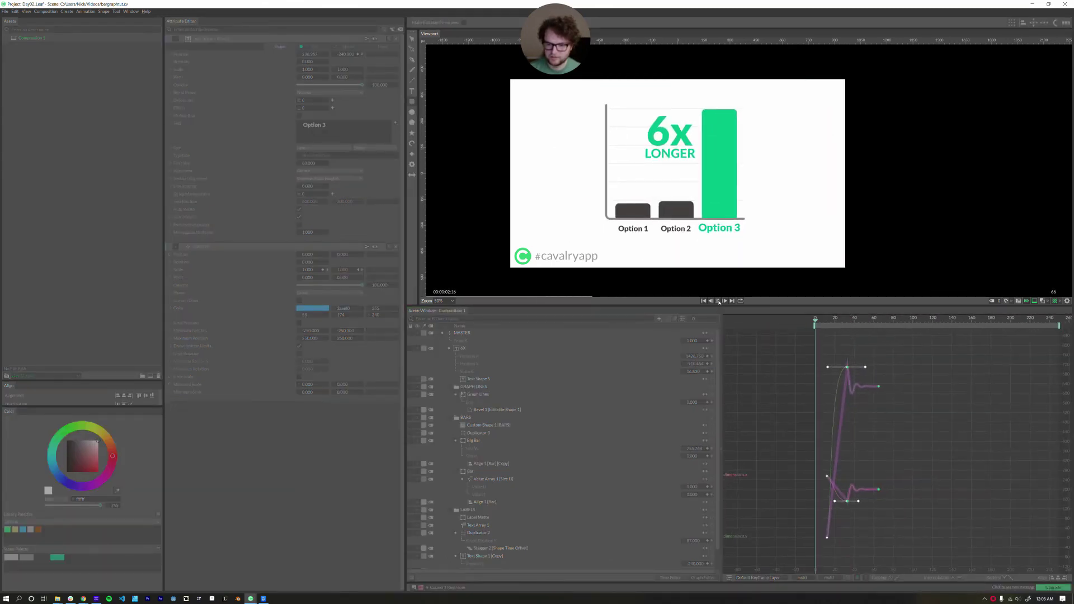
click(718, 300)
click(718, 301)
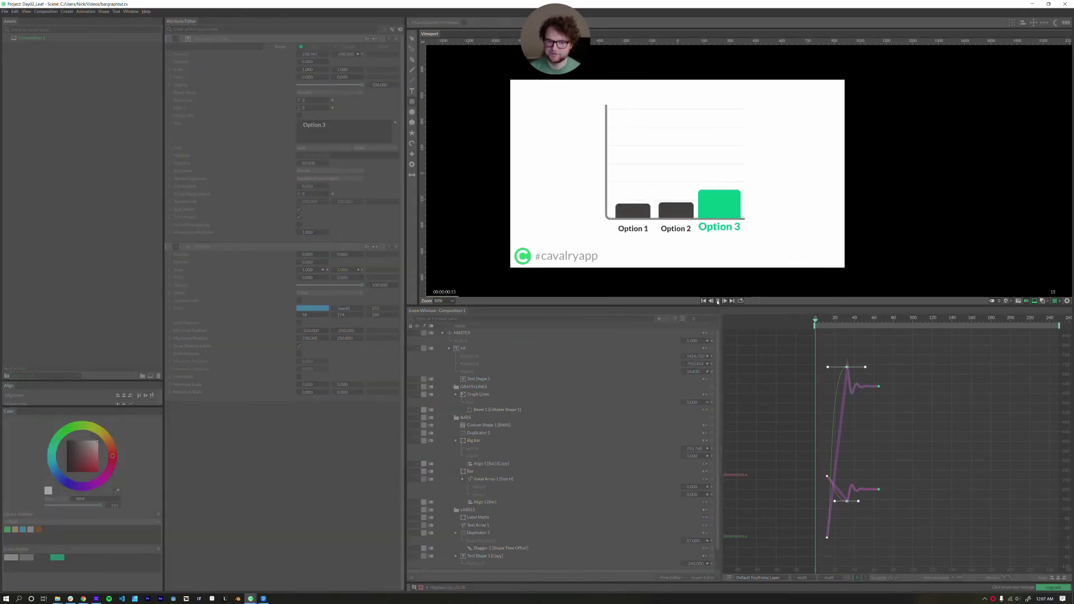
key(space)
- Try moving the Big Bar's last Size W and Size H keyframes to frame 71, and preview the timing
drag(884, 376, 873, 494)
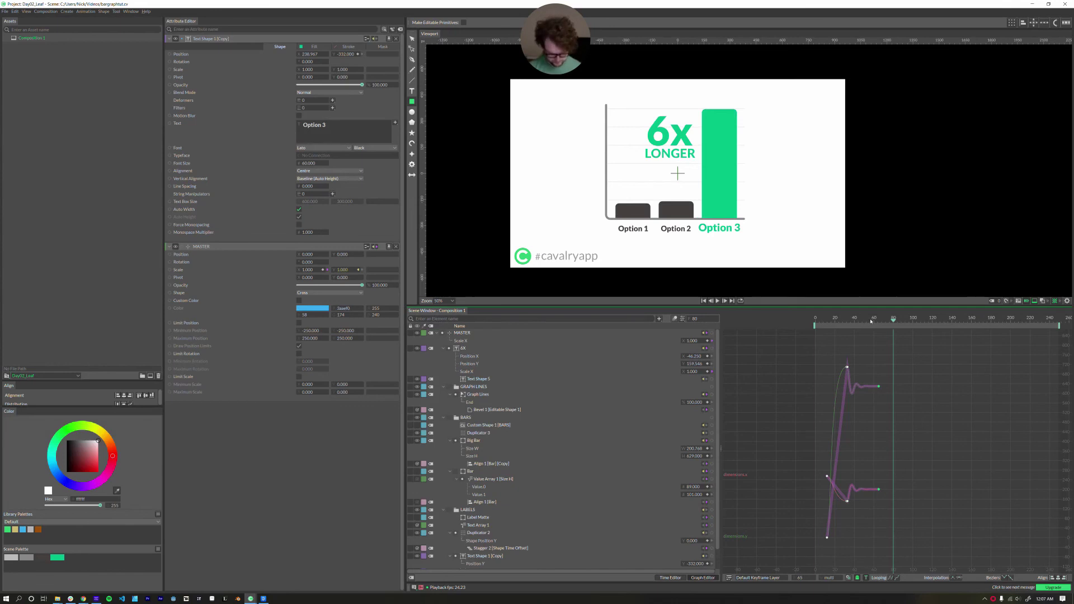
drag(876, 320, 880, 327)
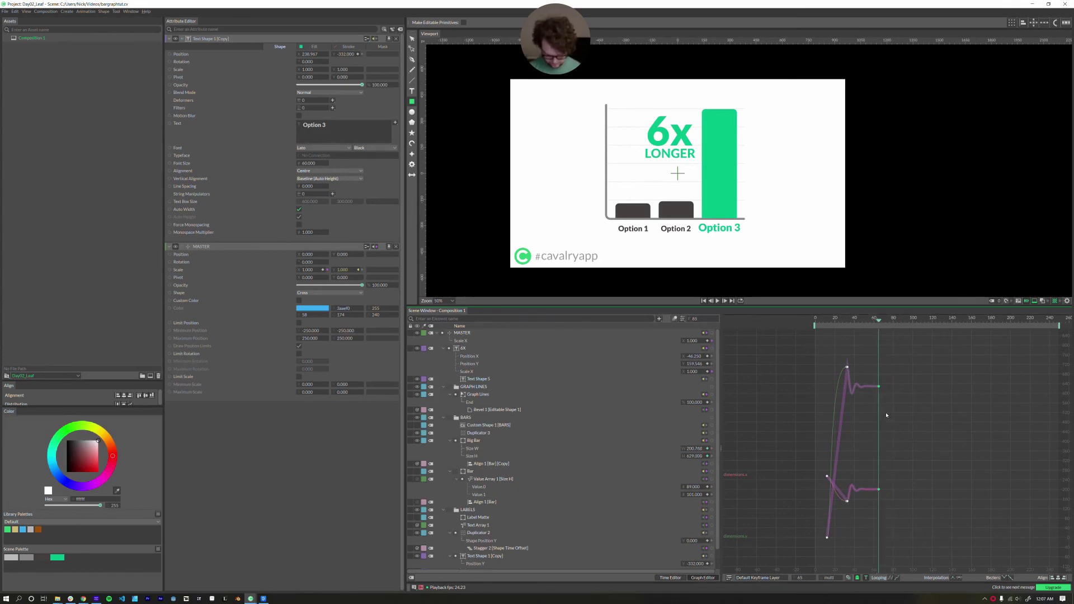
click(831, 324)
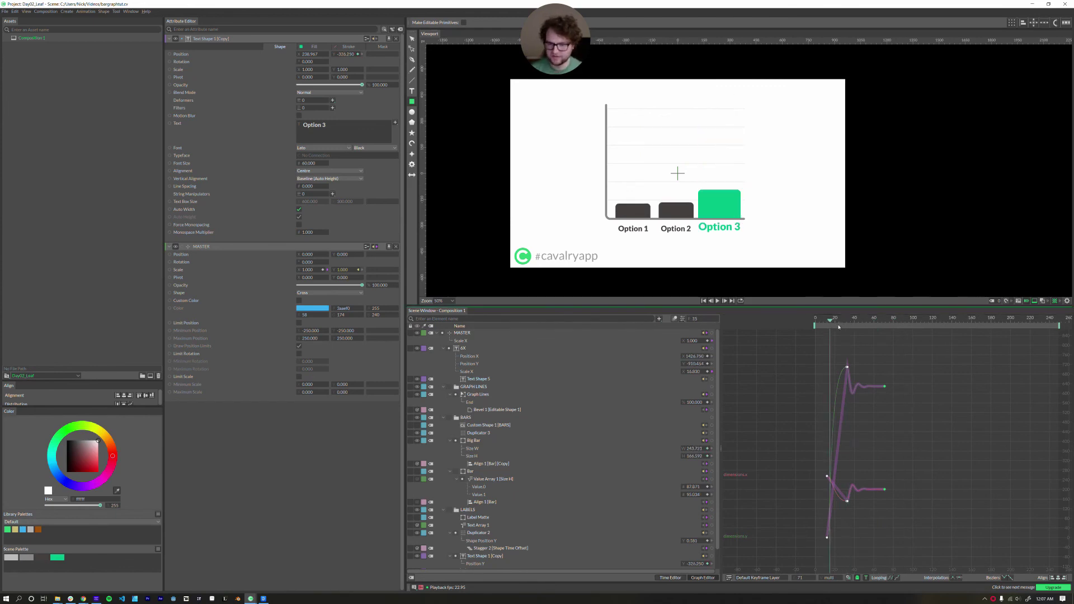
click(840, 326)
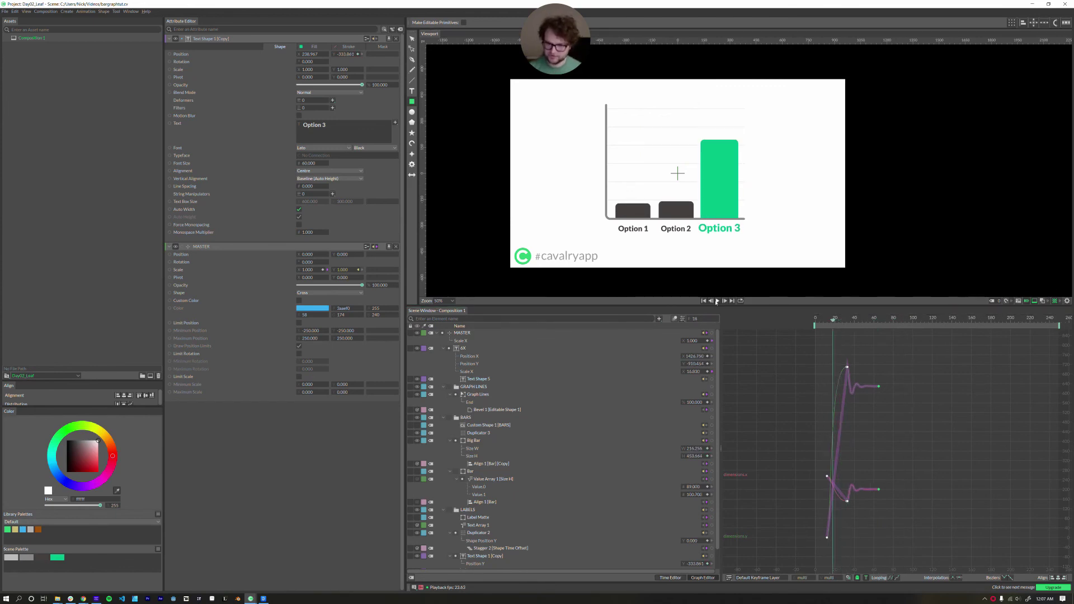
click(718, 301)
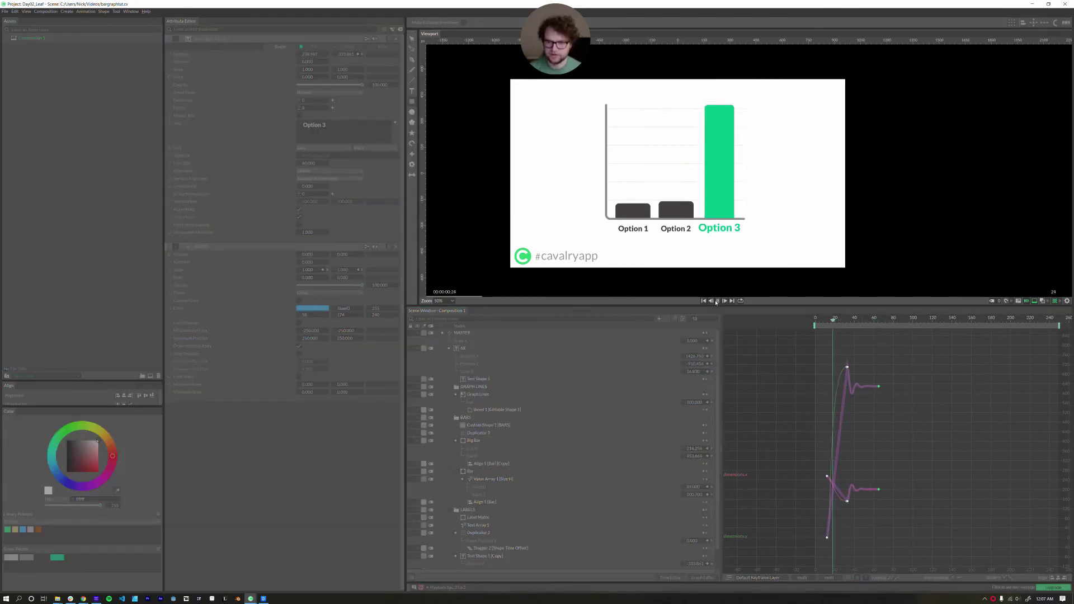
- Show the MASTER null's Scale X curve in the graph, framed around its keyframes
click(462, 349)
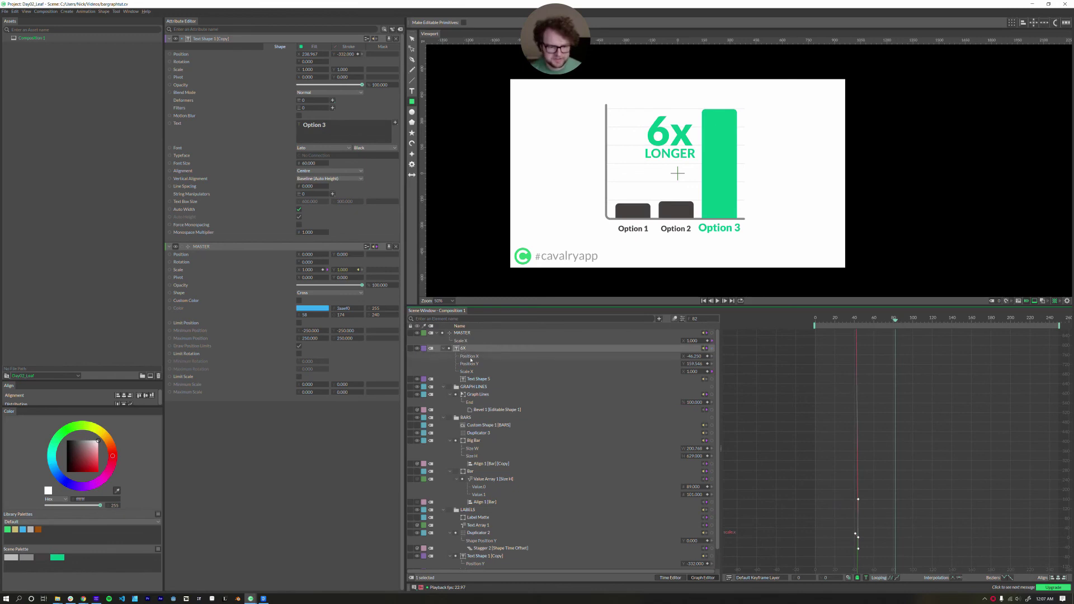
click(461, 340)
click(861, 320)
scroll(861, 396, up, 10)
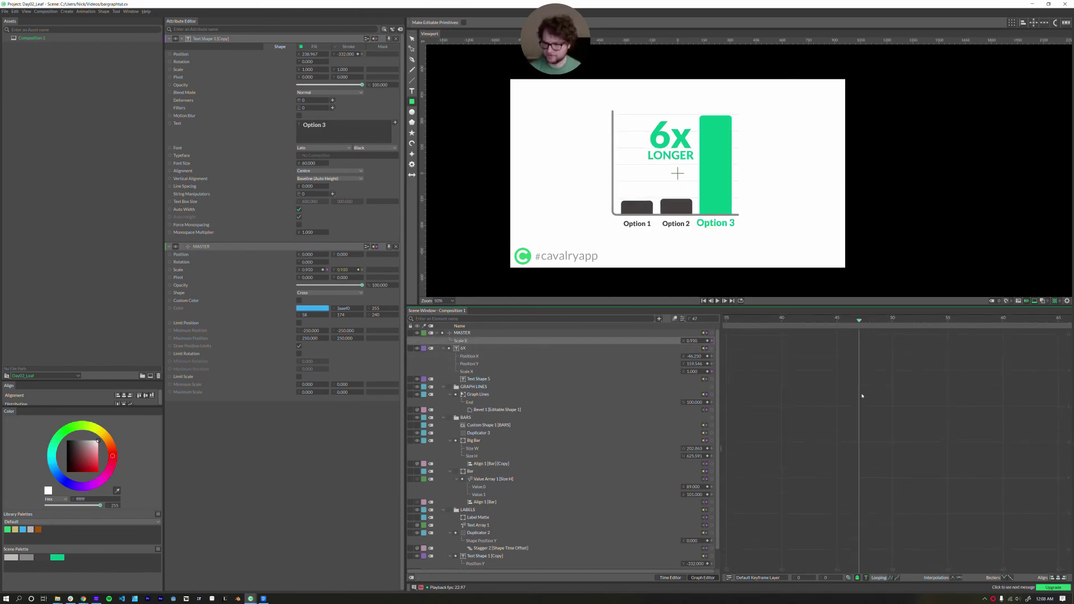
key(f)
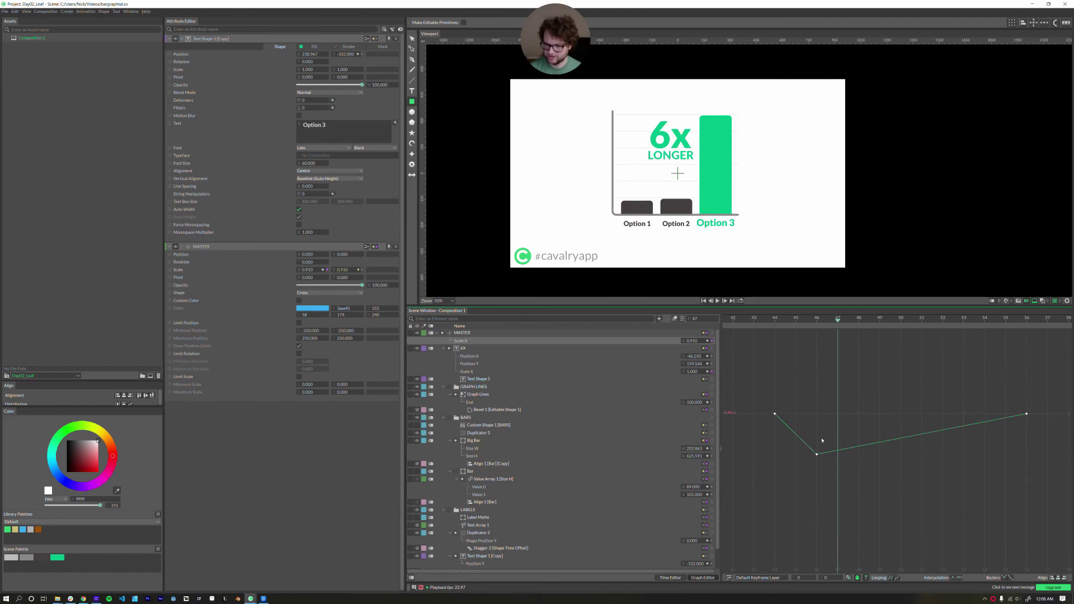
- Try converting the MASTER's middle Scale X keyframe to Bezier with a shortened outgoing handle
drag(822, 441, 807, 463)
click(954, 577)
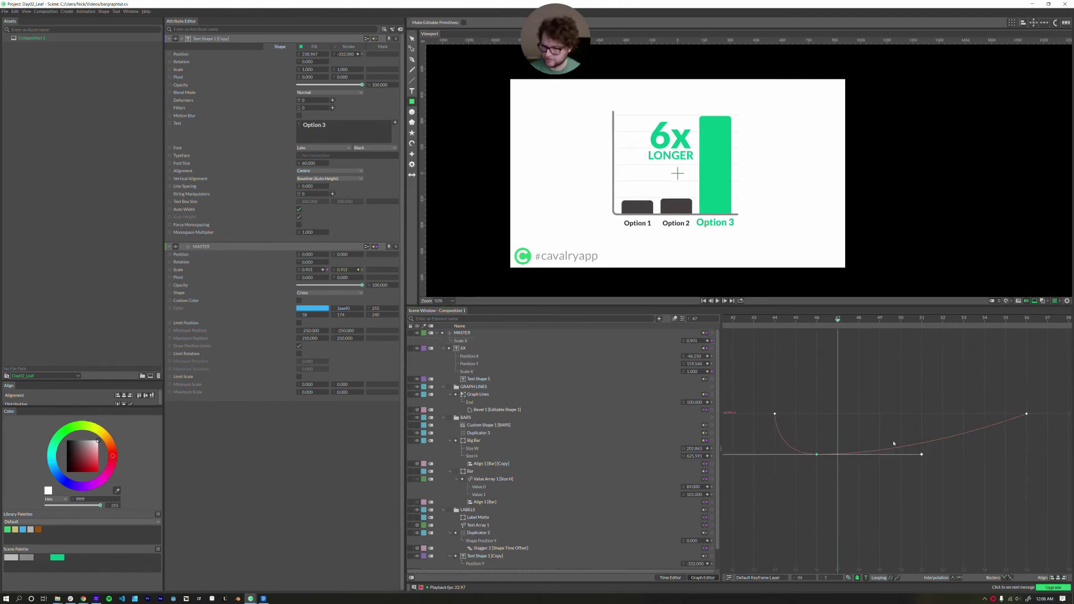
drag(922, 454, 874, 455)
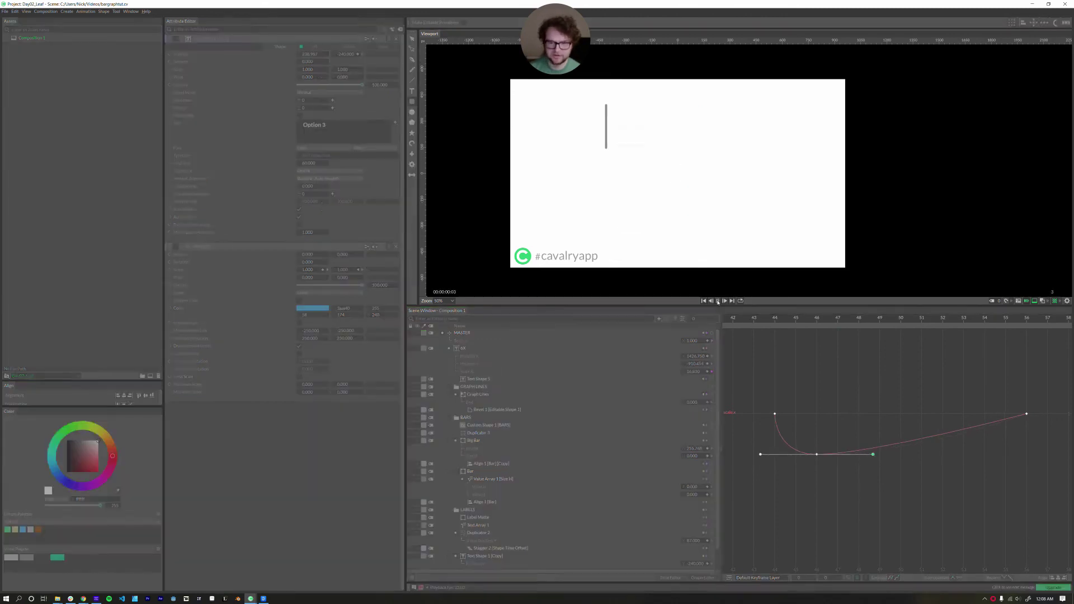
- Apply the Spring Out Magic Easing to the MASTER's last two Scale X keyframes and preview the bounce
drag(1041, 398, 797, 471)
right_click(818, 454)
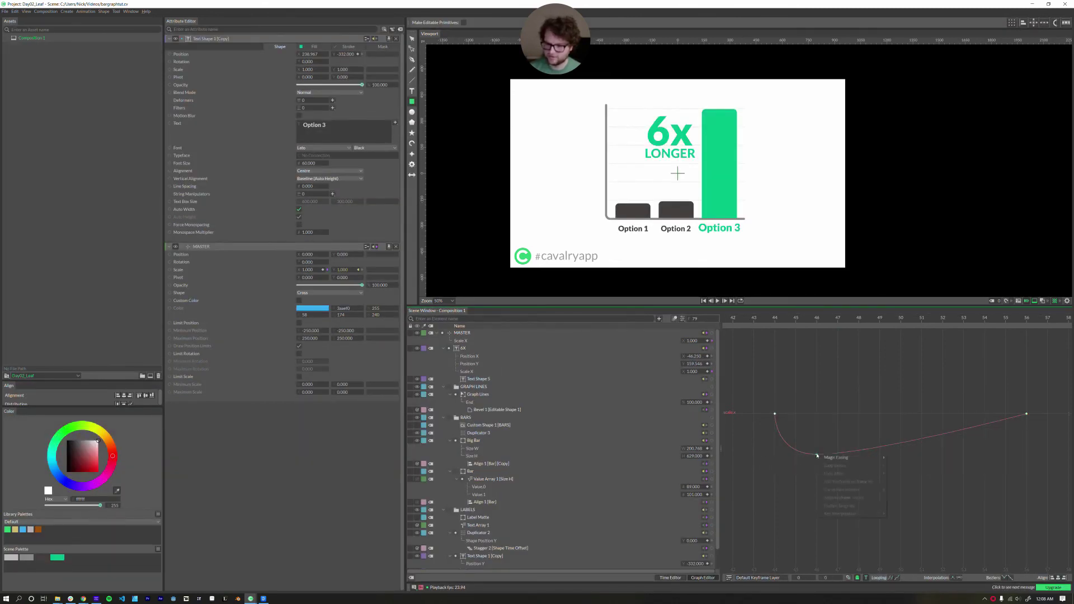
mouse_move(845, 458)
click(912, 518)
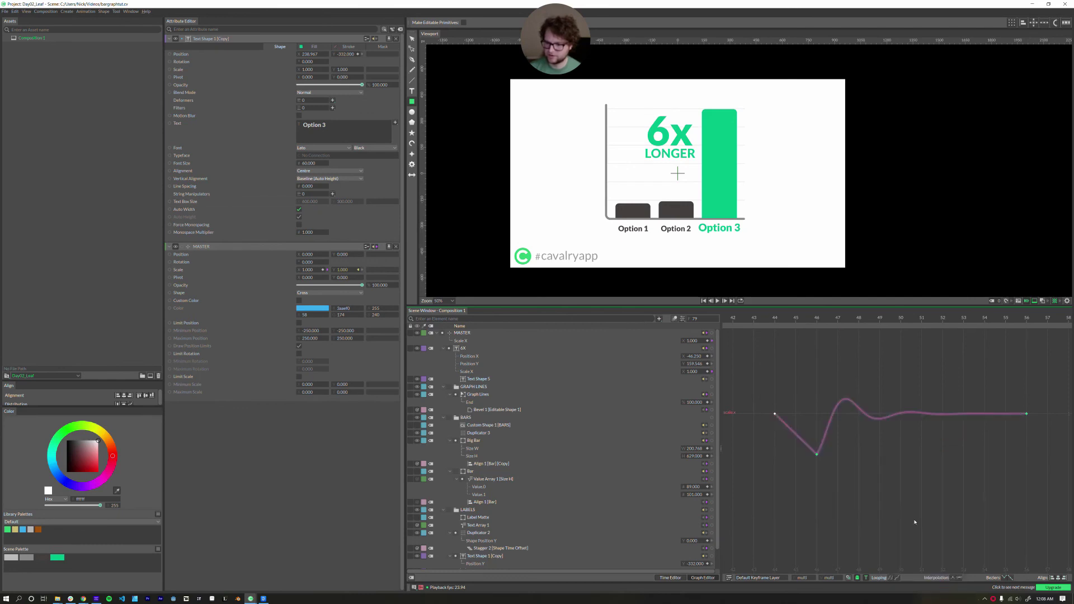
click(718, 302)
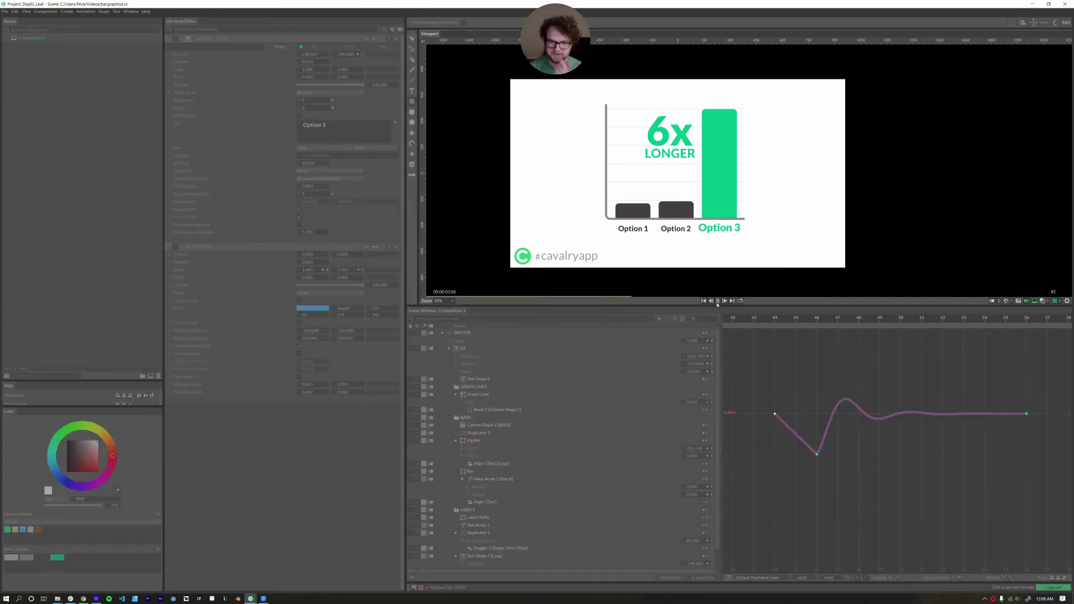
click(718, 301)
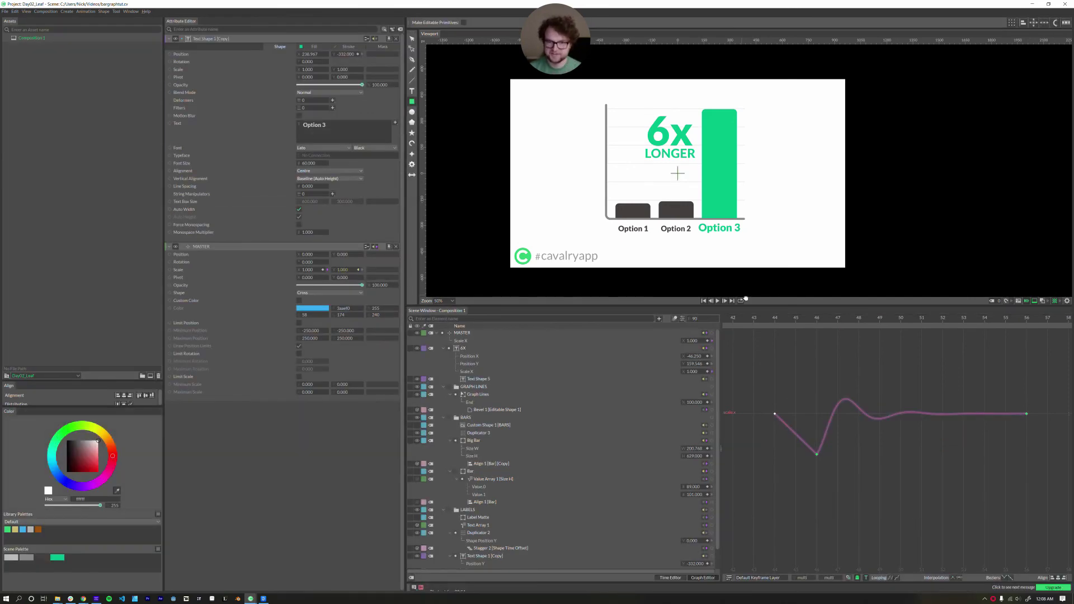
- Lengthen the MASTER's Scale X spring by moving its last keyframe to frame 90, and preview with the playback range ending at about frame 120
click(963, 319)
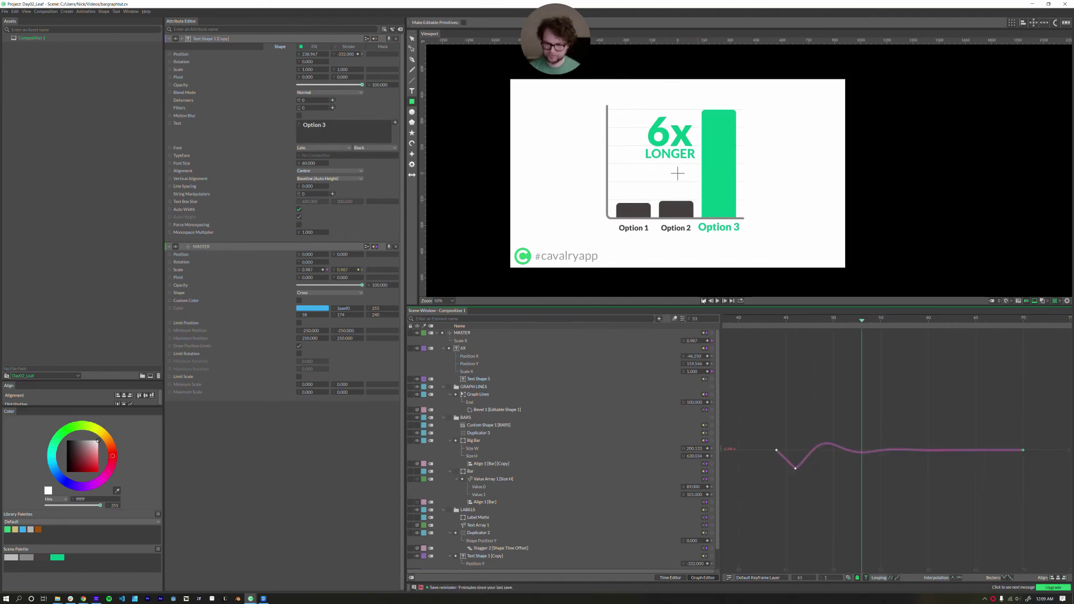
click(718, 301)
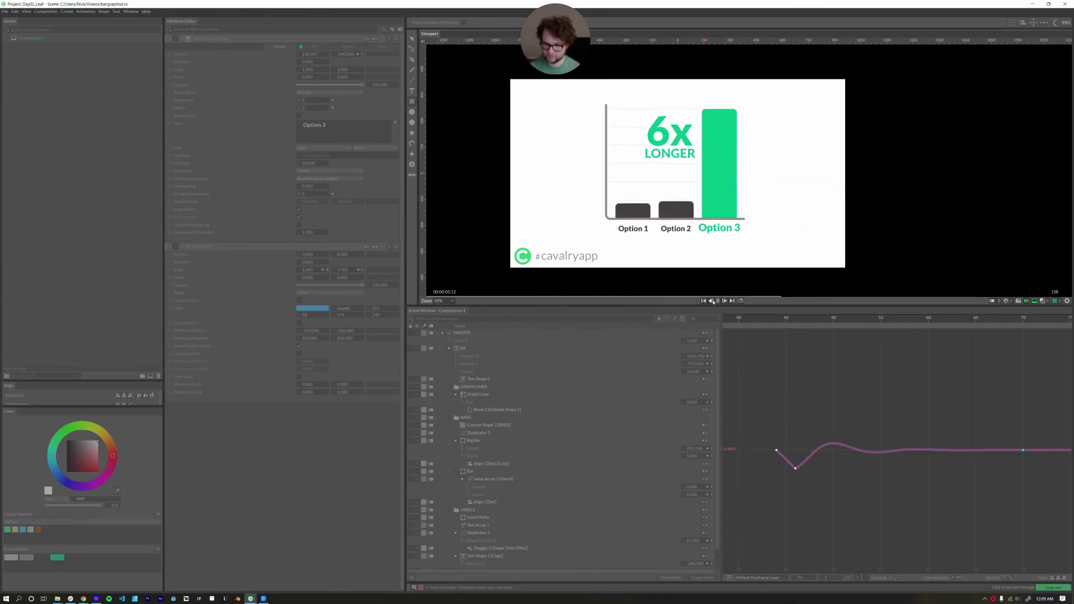
click(718, 301)
scroll(899, 416, down, 3)
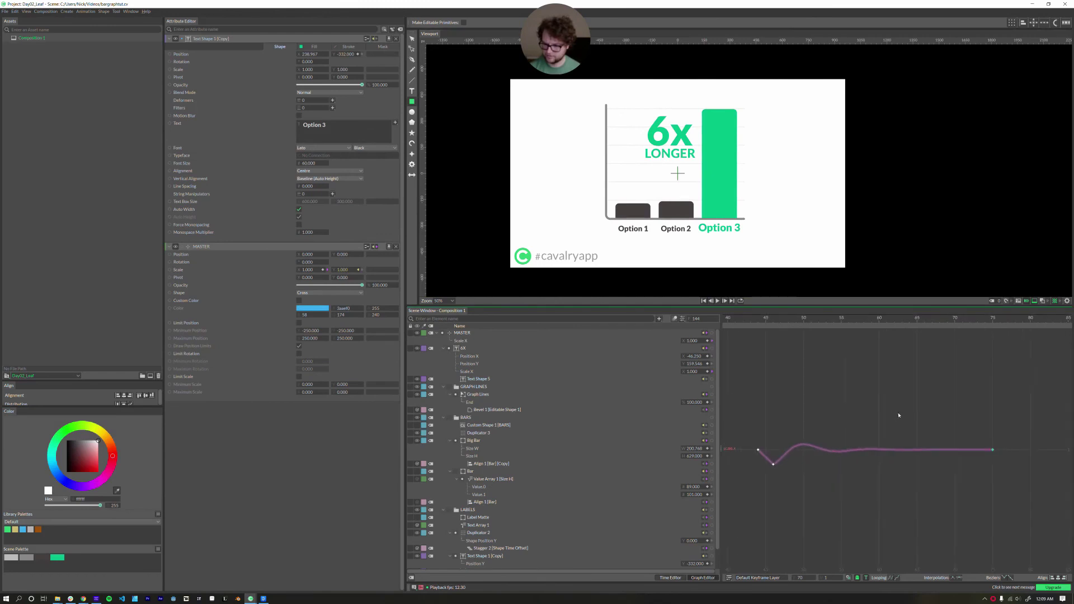
click(709, 301)
click(718, 302)
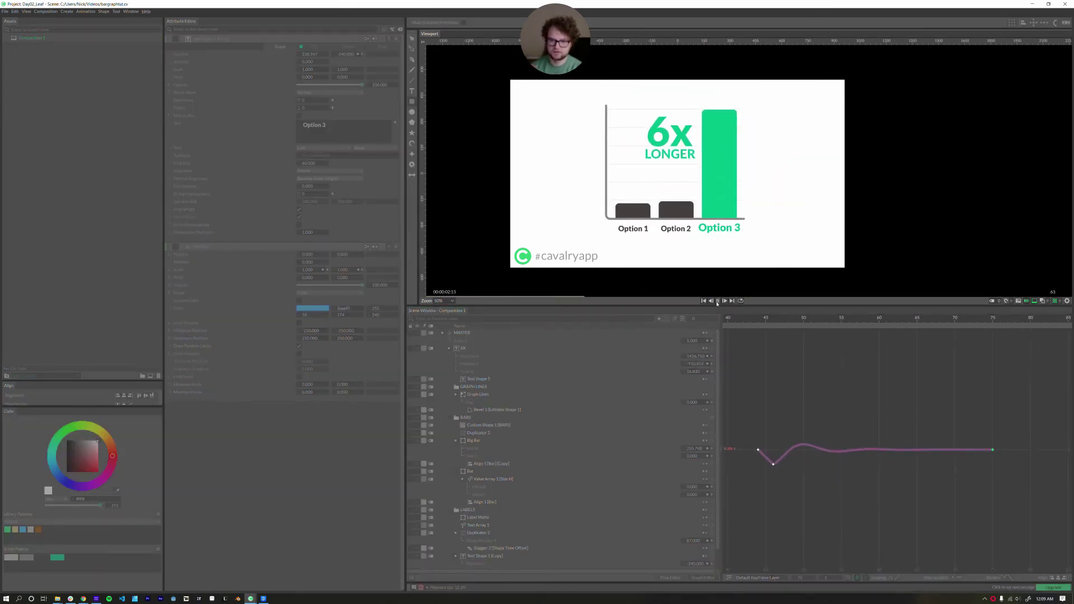
click(718, 301)
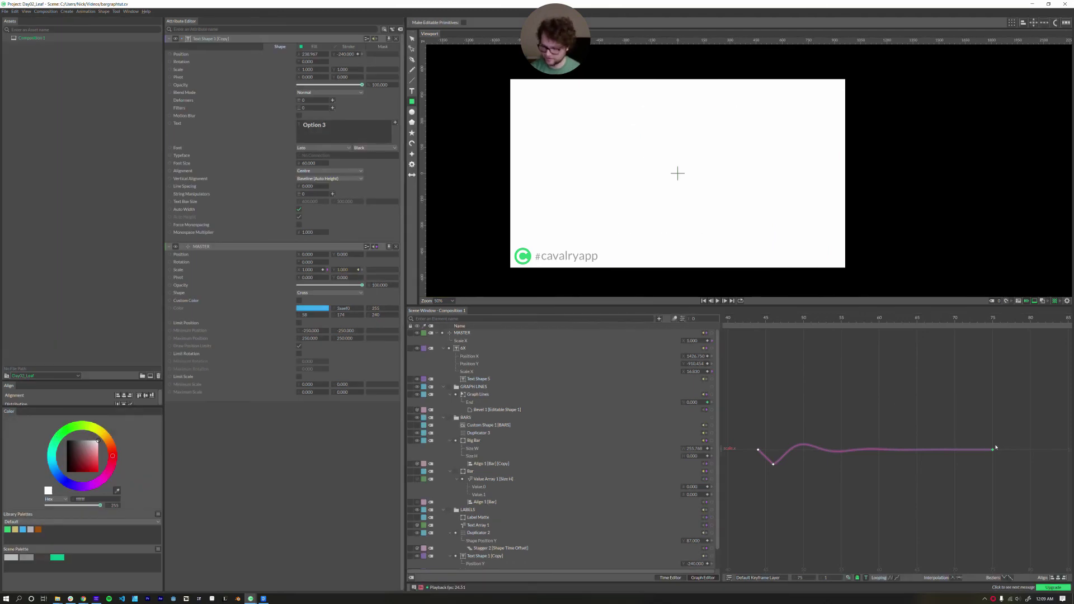
click(718, 301)
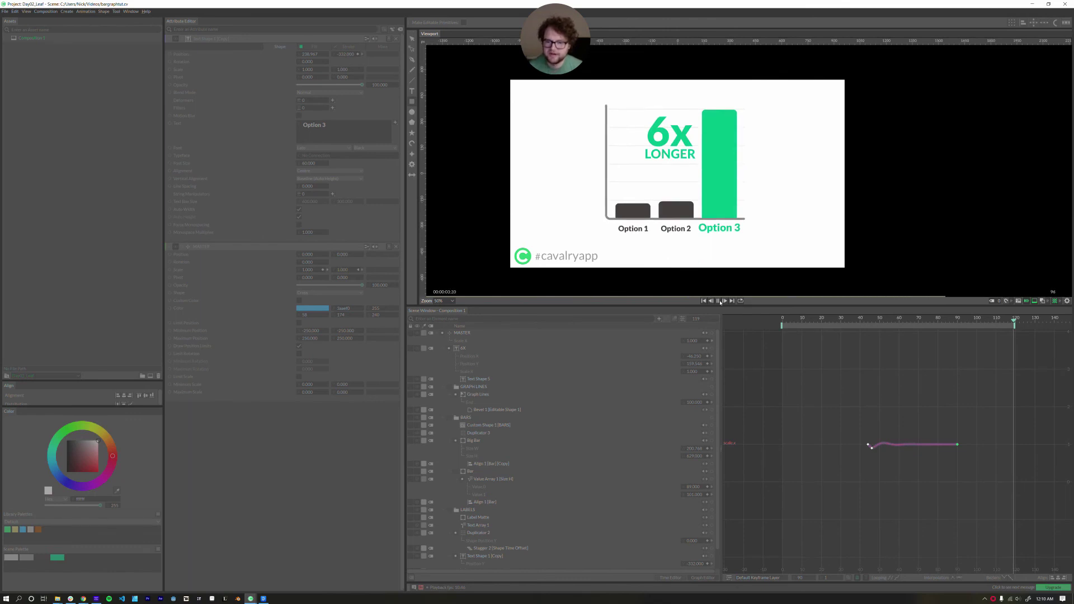
click(720, 301)
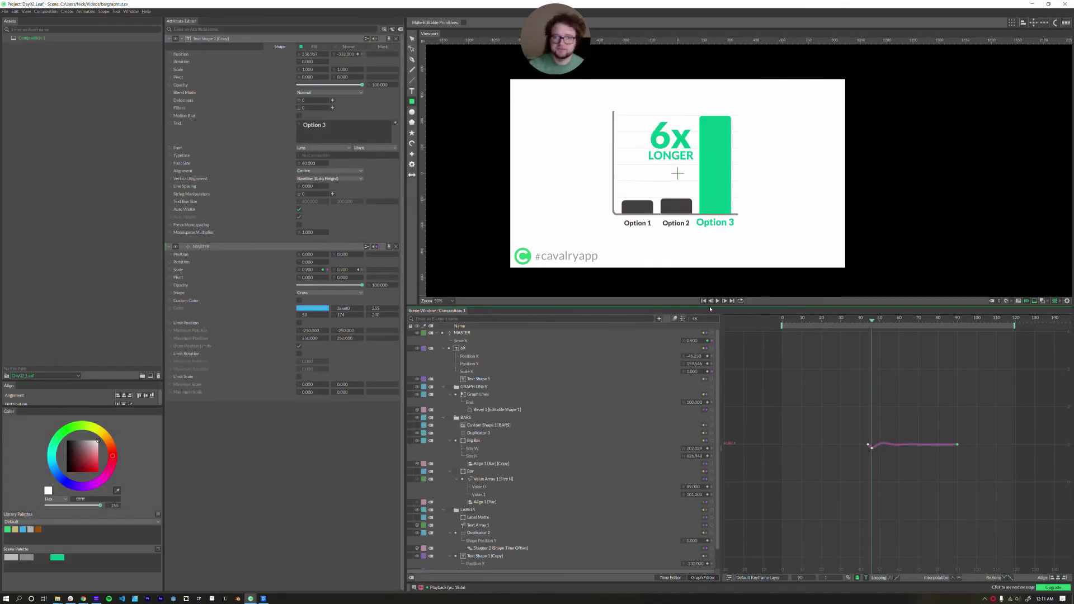